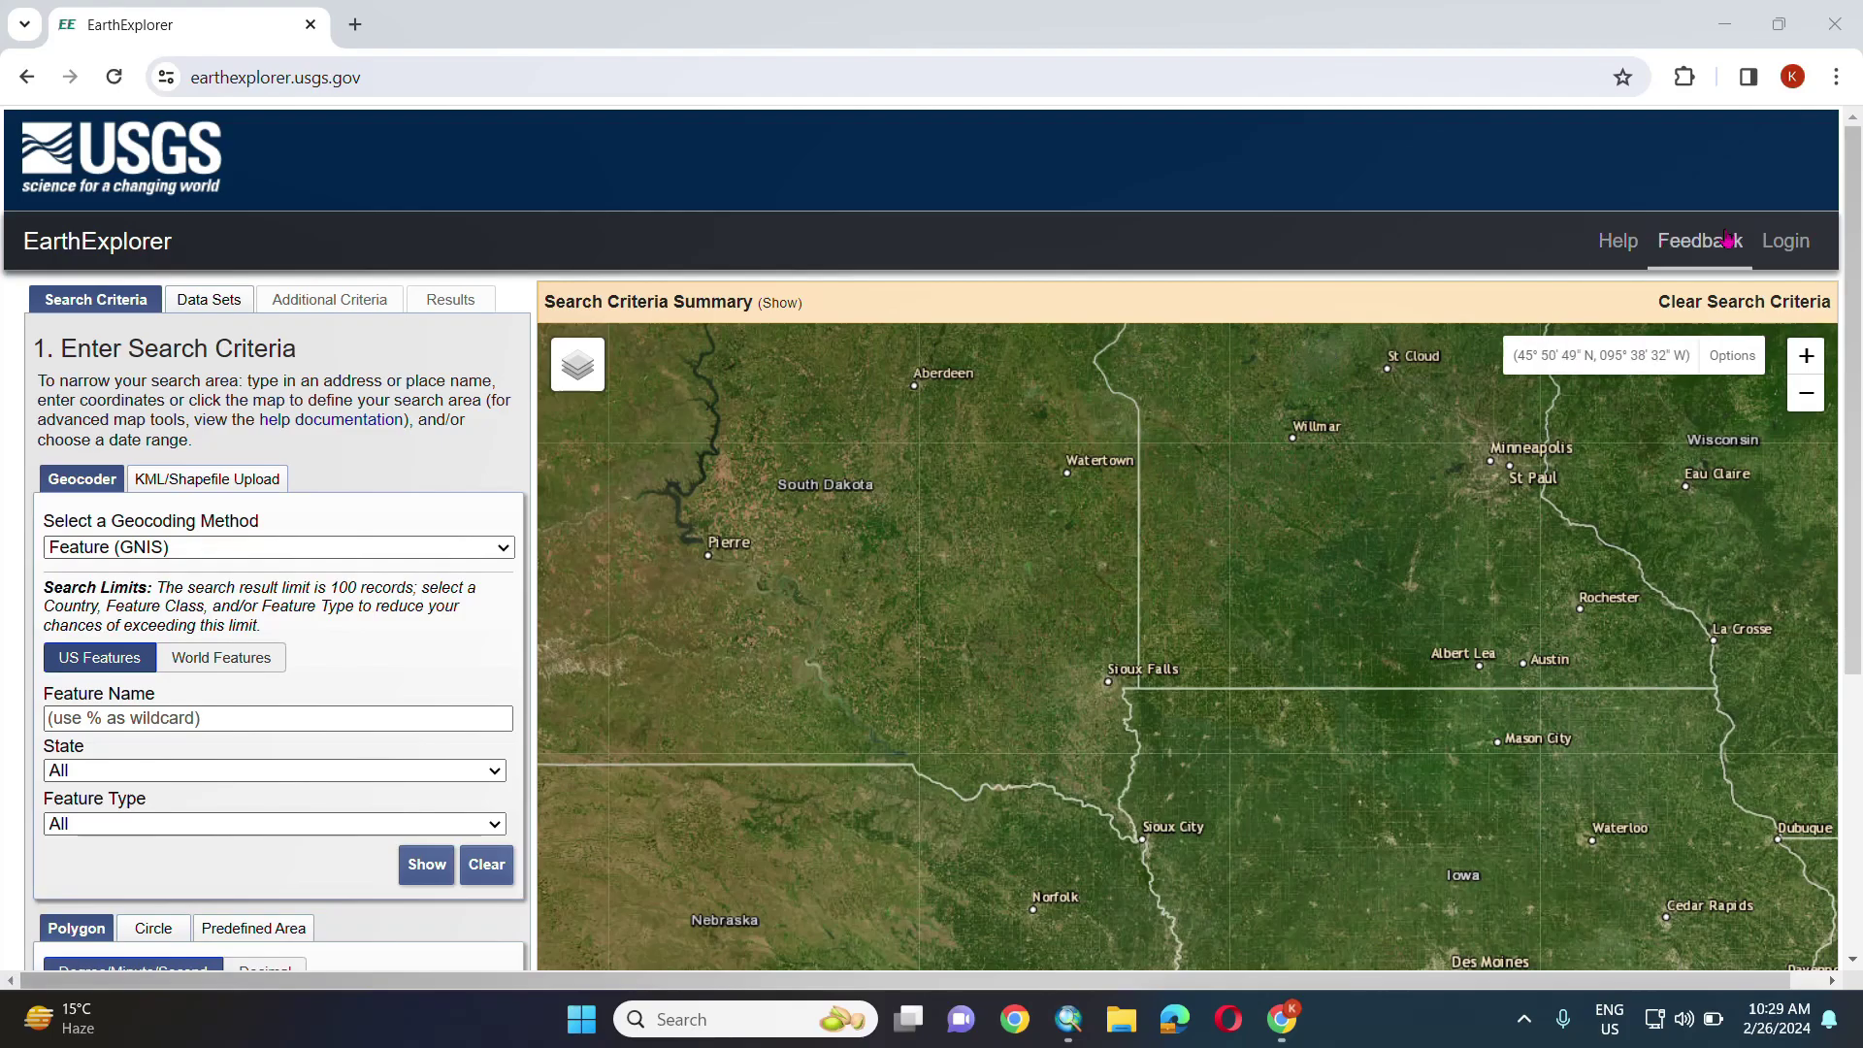
- Sign in to USGS EarthExplorer with the registered account's username and password
{"action": "left_click", "coordinate": [1782, 250]}
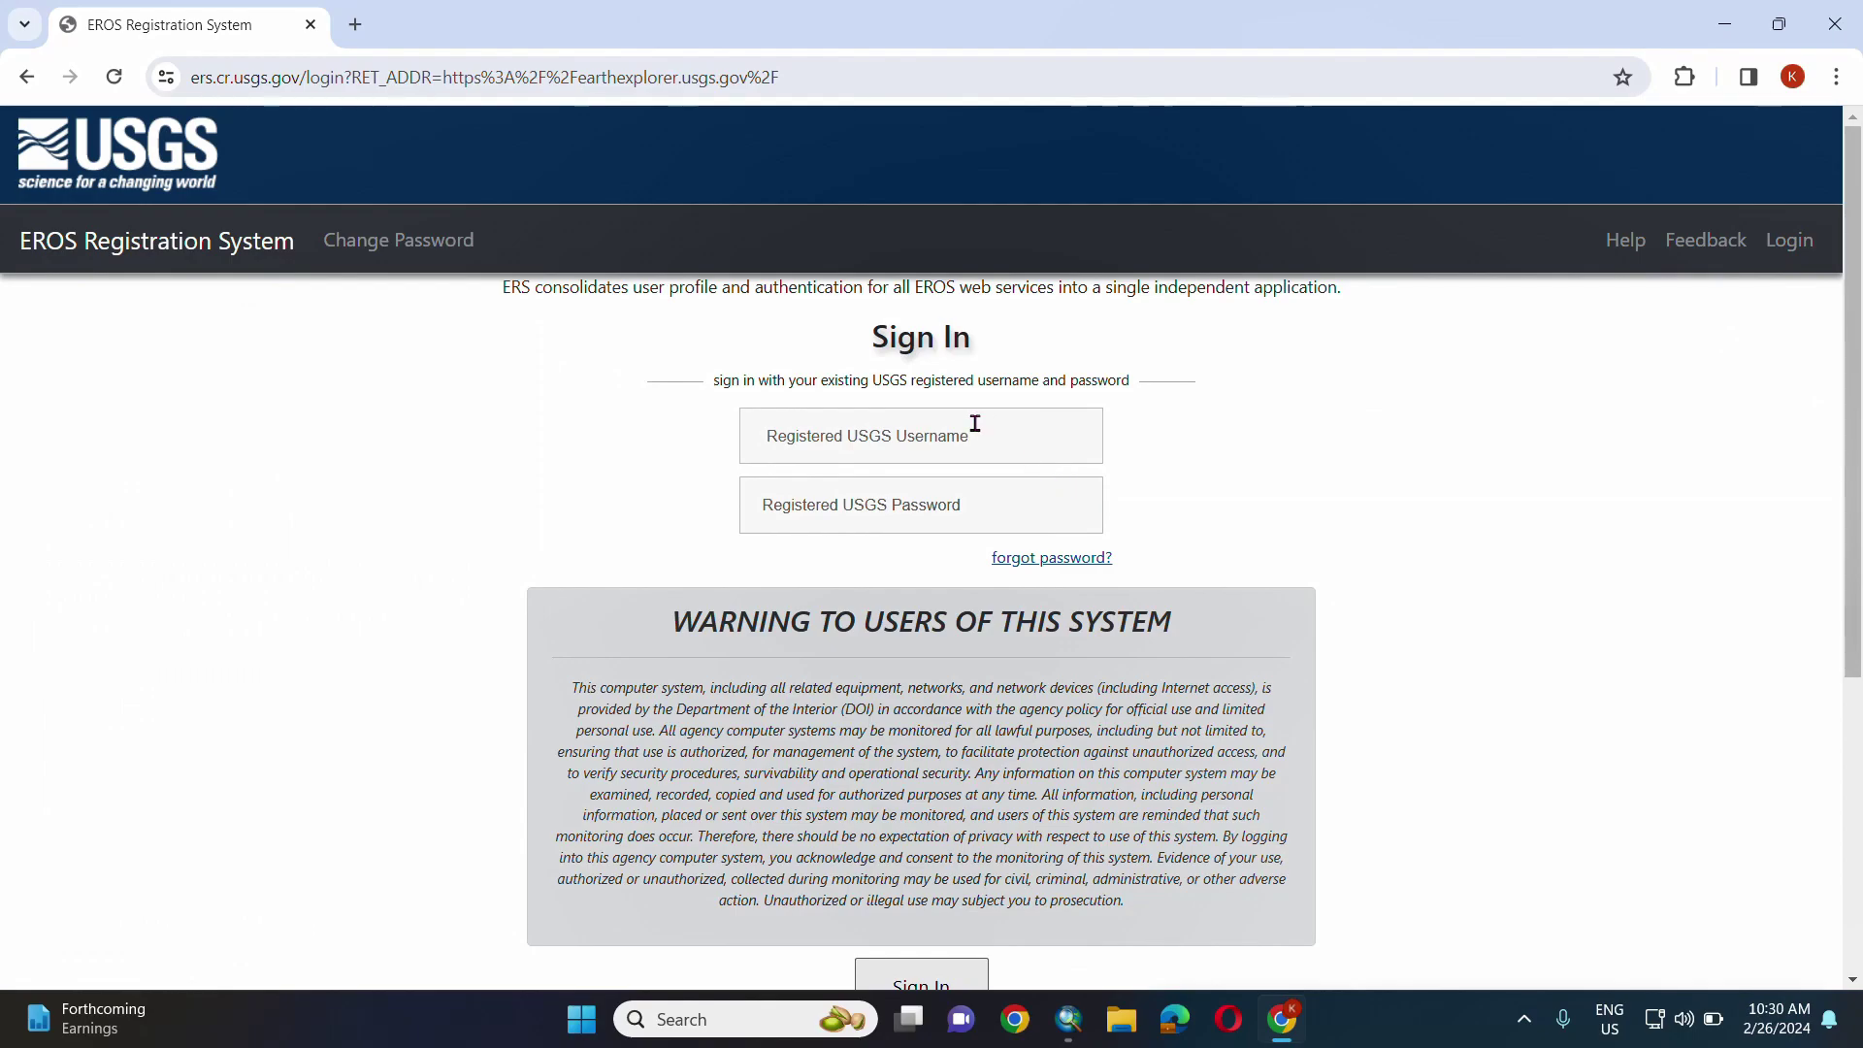
{"action": "scroll", "coordinate": [967, 513], "scroll_direction": "down", "scroll_amount": 3}
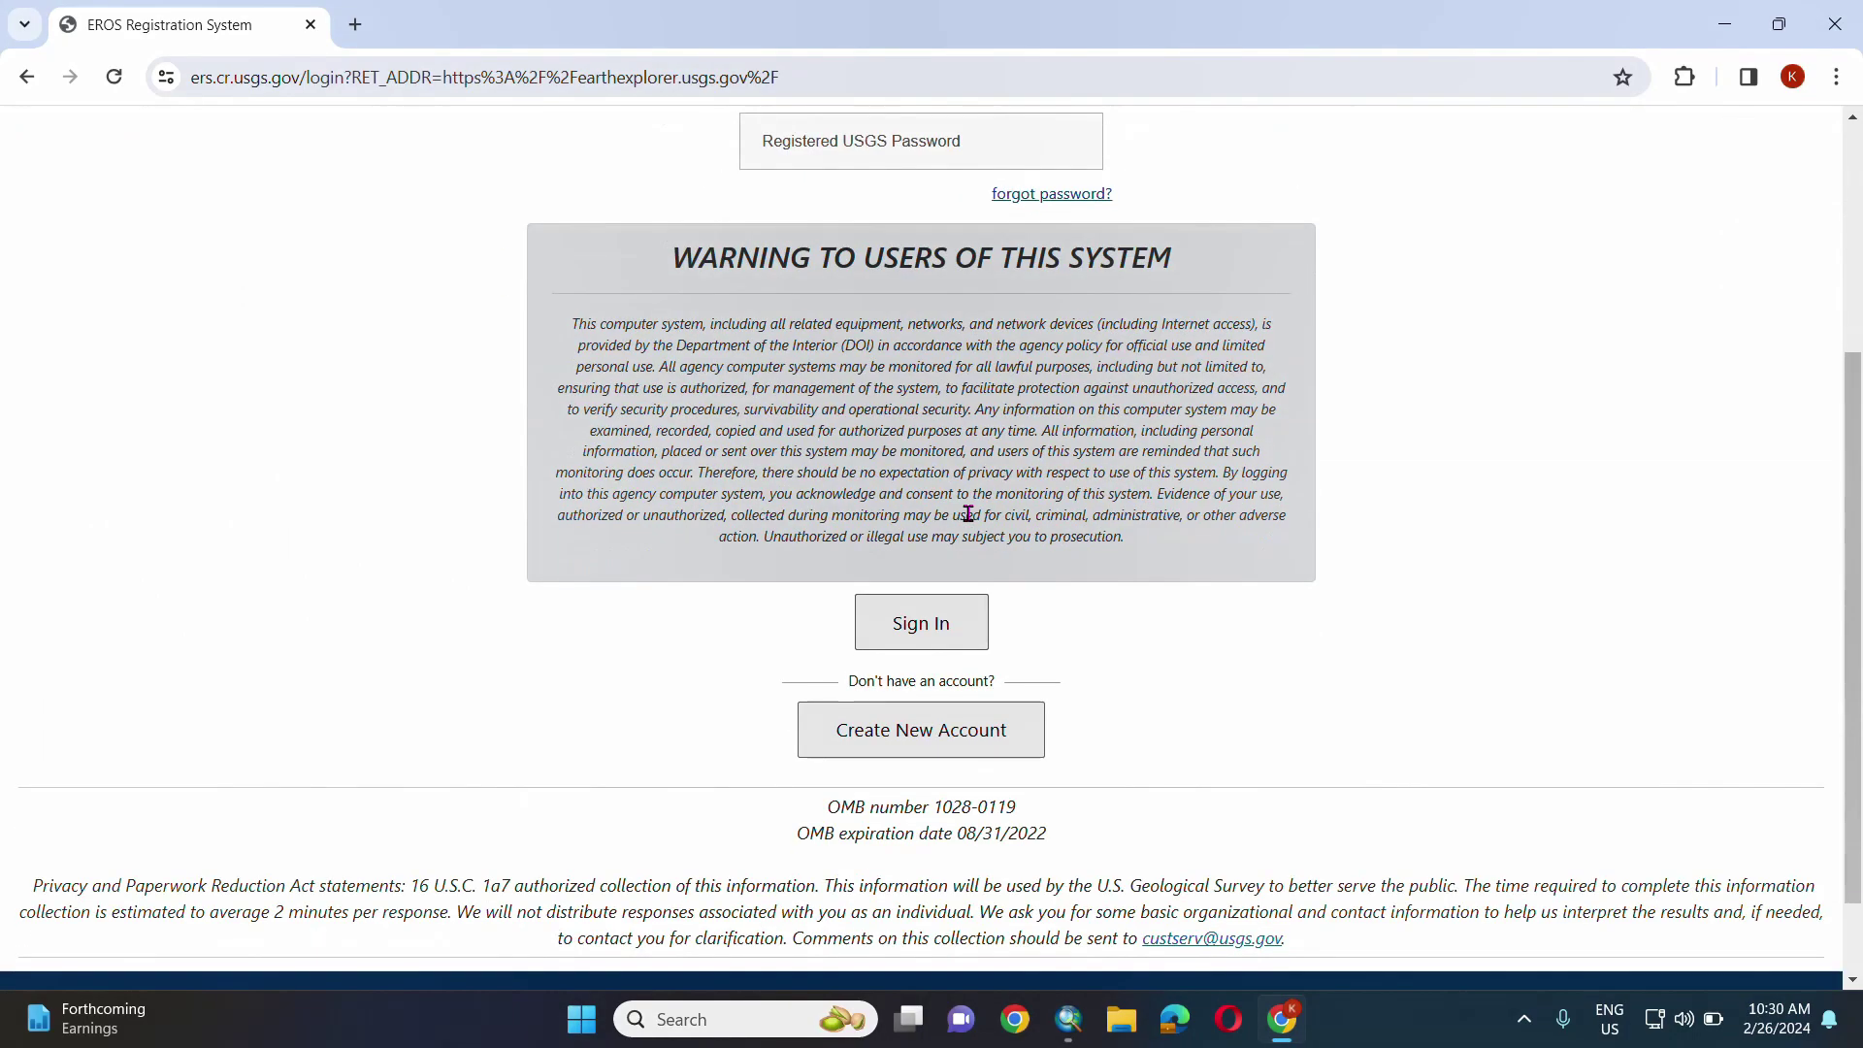
{"action": "scroll", "coordinate": [1092, 326], "scroll_direction": "up", "scroll_amount": 3}
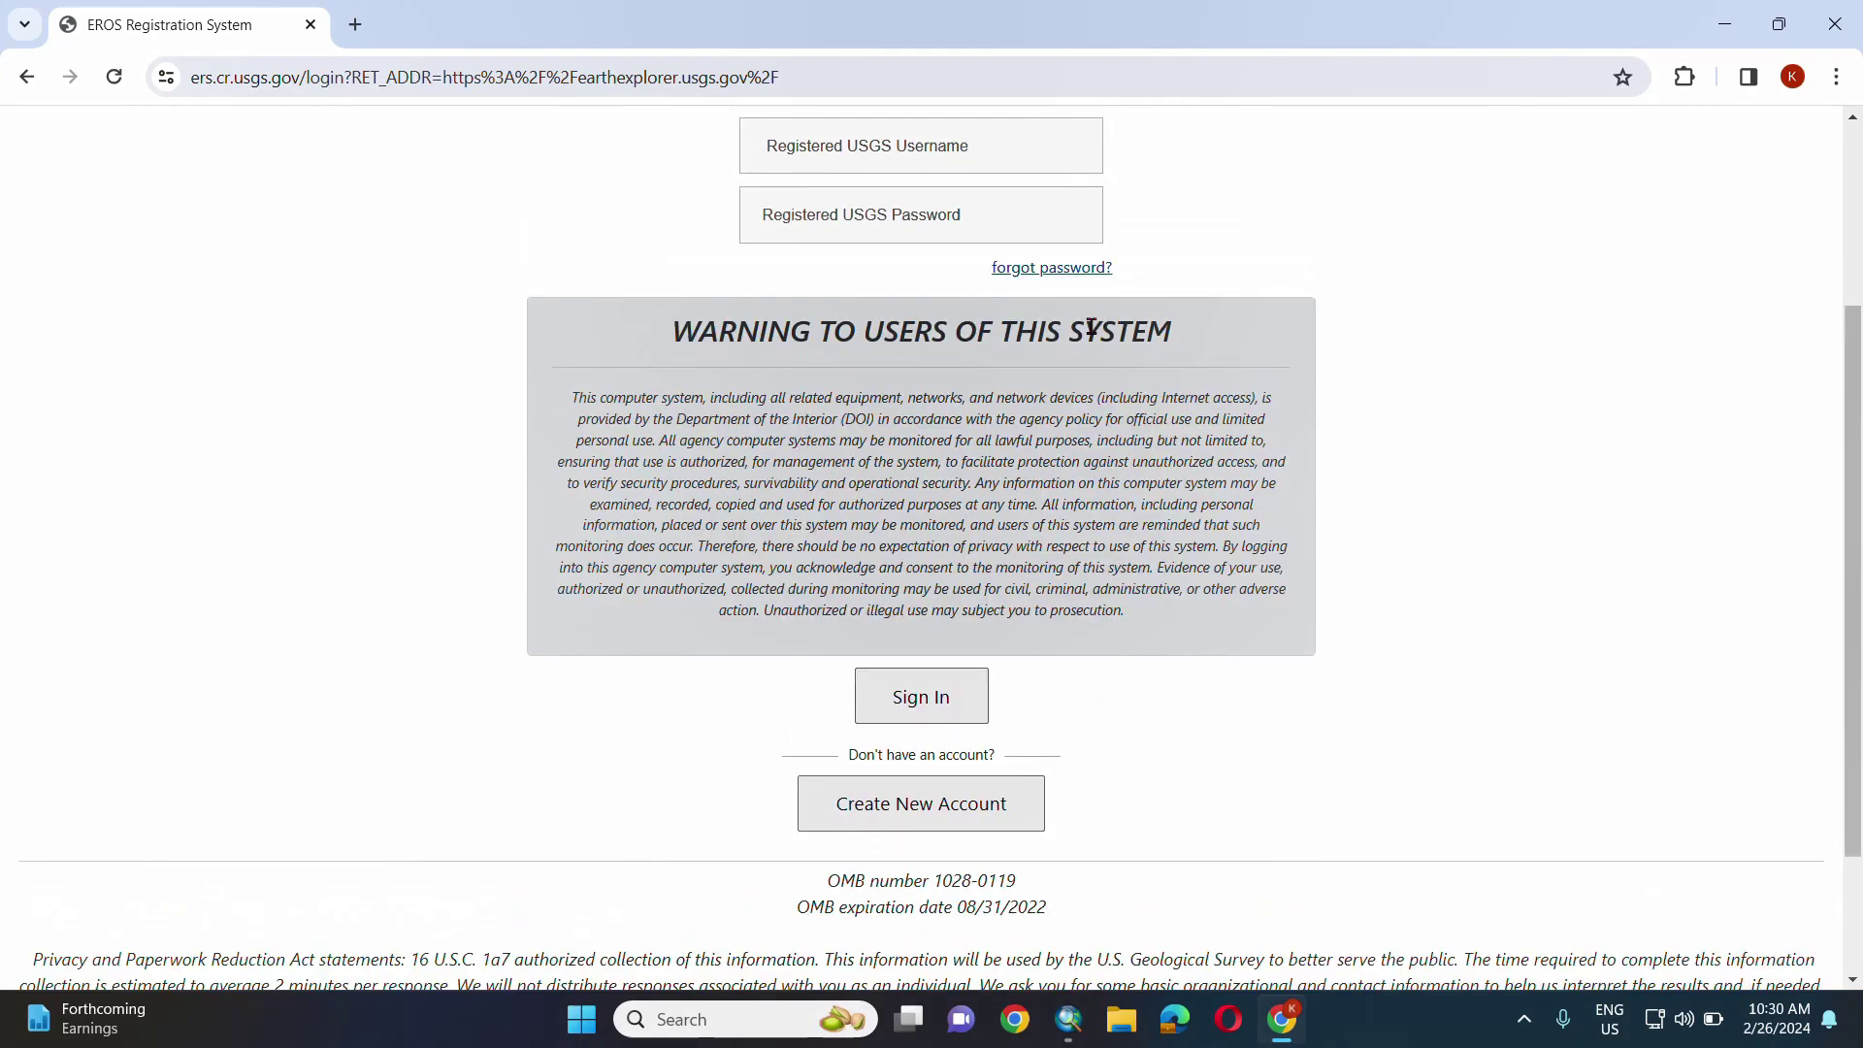
{"action": "left_click", "coordinate": [859, 429]}
{"action": "left_click", "coordinate": [902, 504]}
{"action": "type", "text": "••••••••••"}
{"action": "key", "text": "Return"}
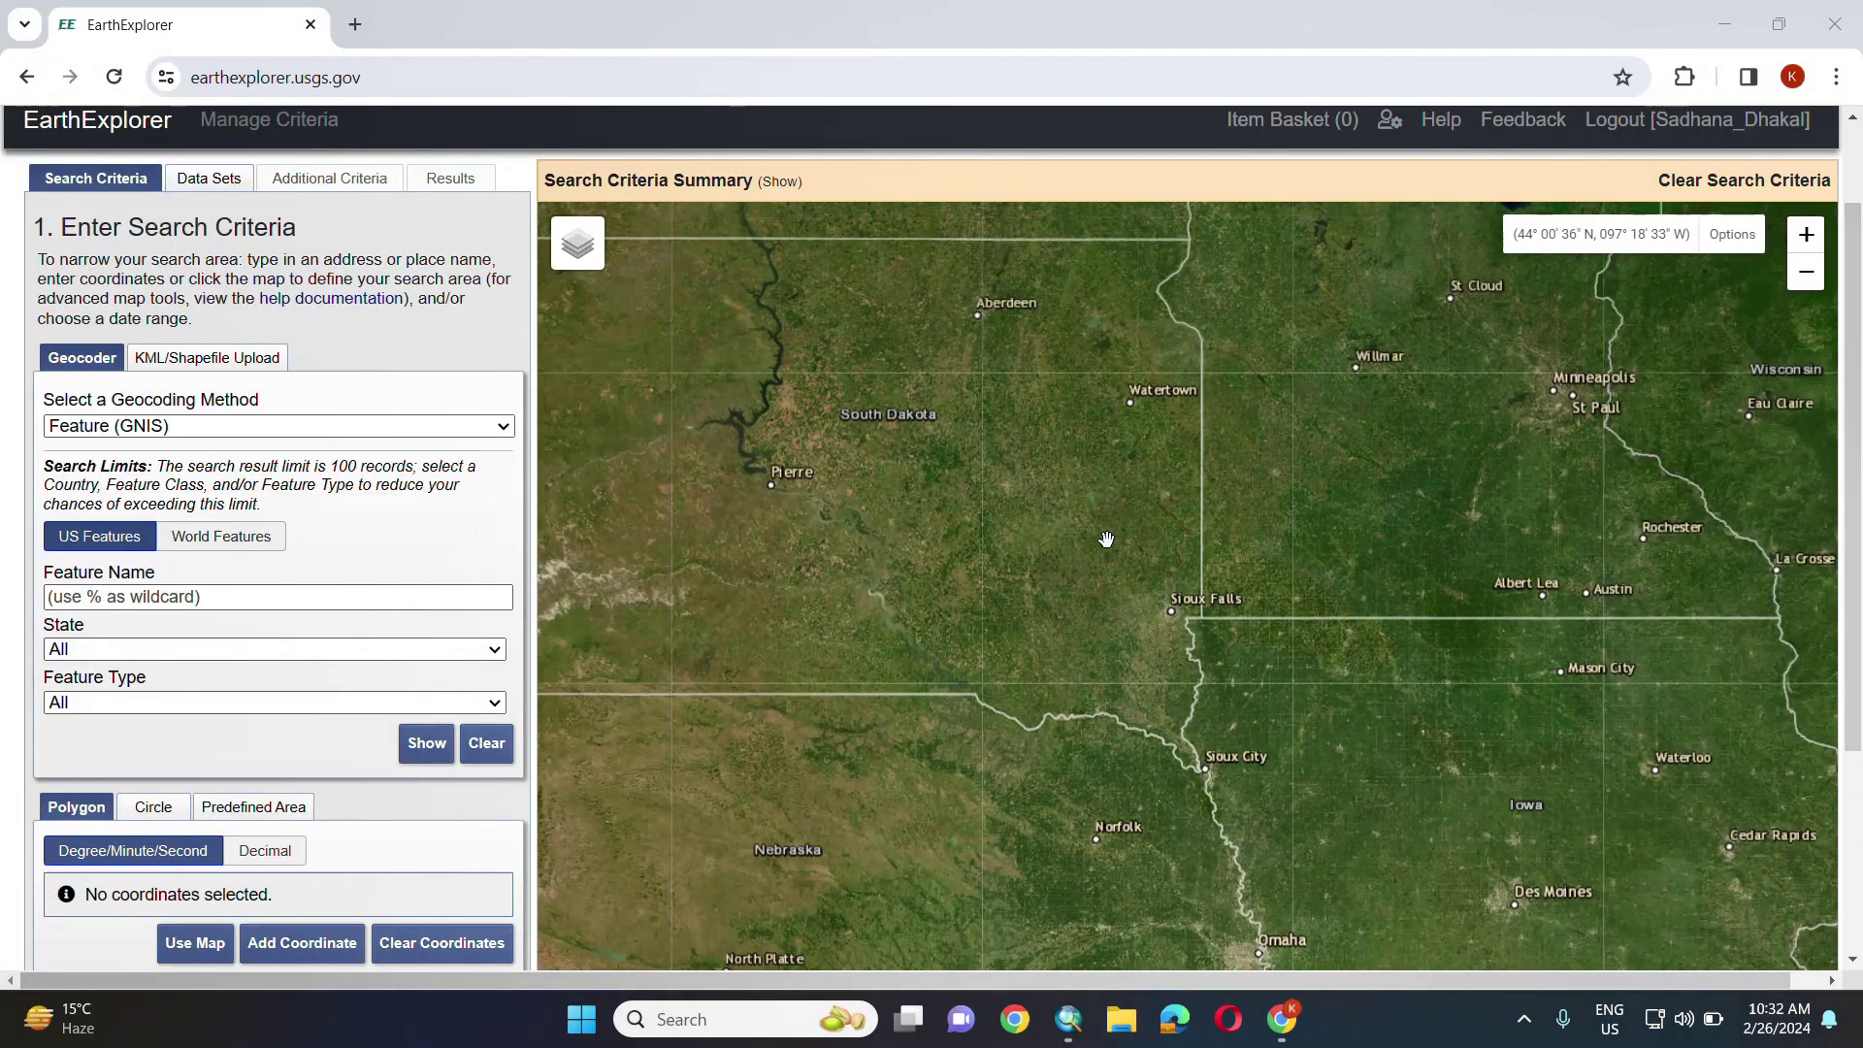
- Pan and zoom the map from America to western Nepal around the Seti and Bheri rivers
{"action": "scroll", "coordinate": [1106, 538], "scroll_direction": "down", "scroll_amount": 5}
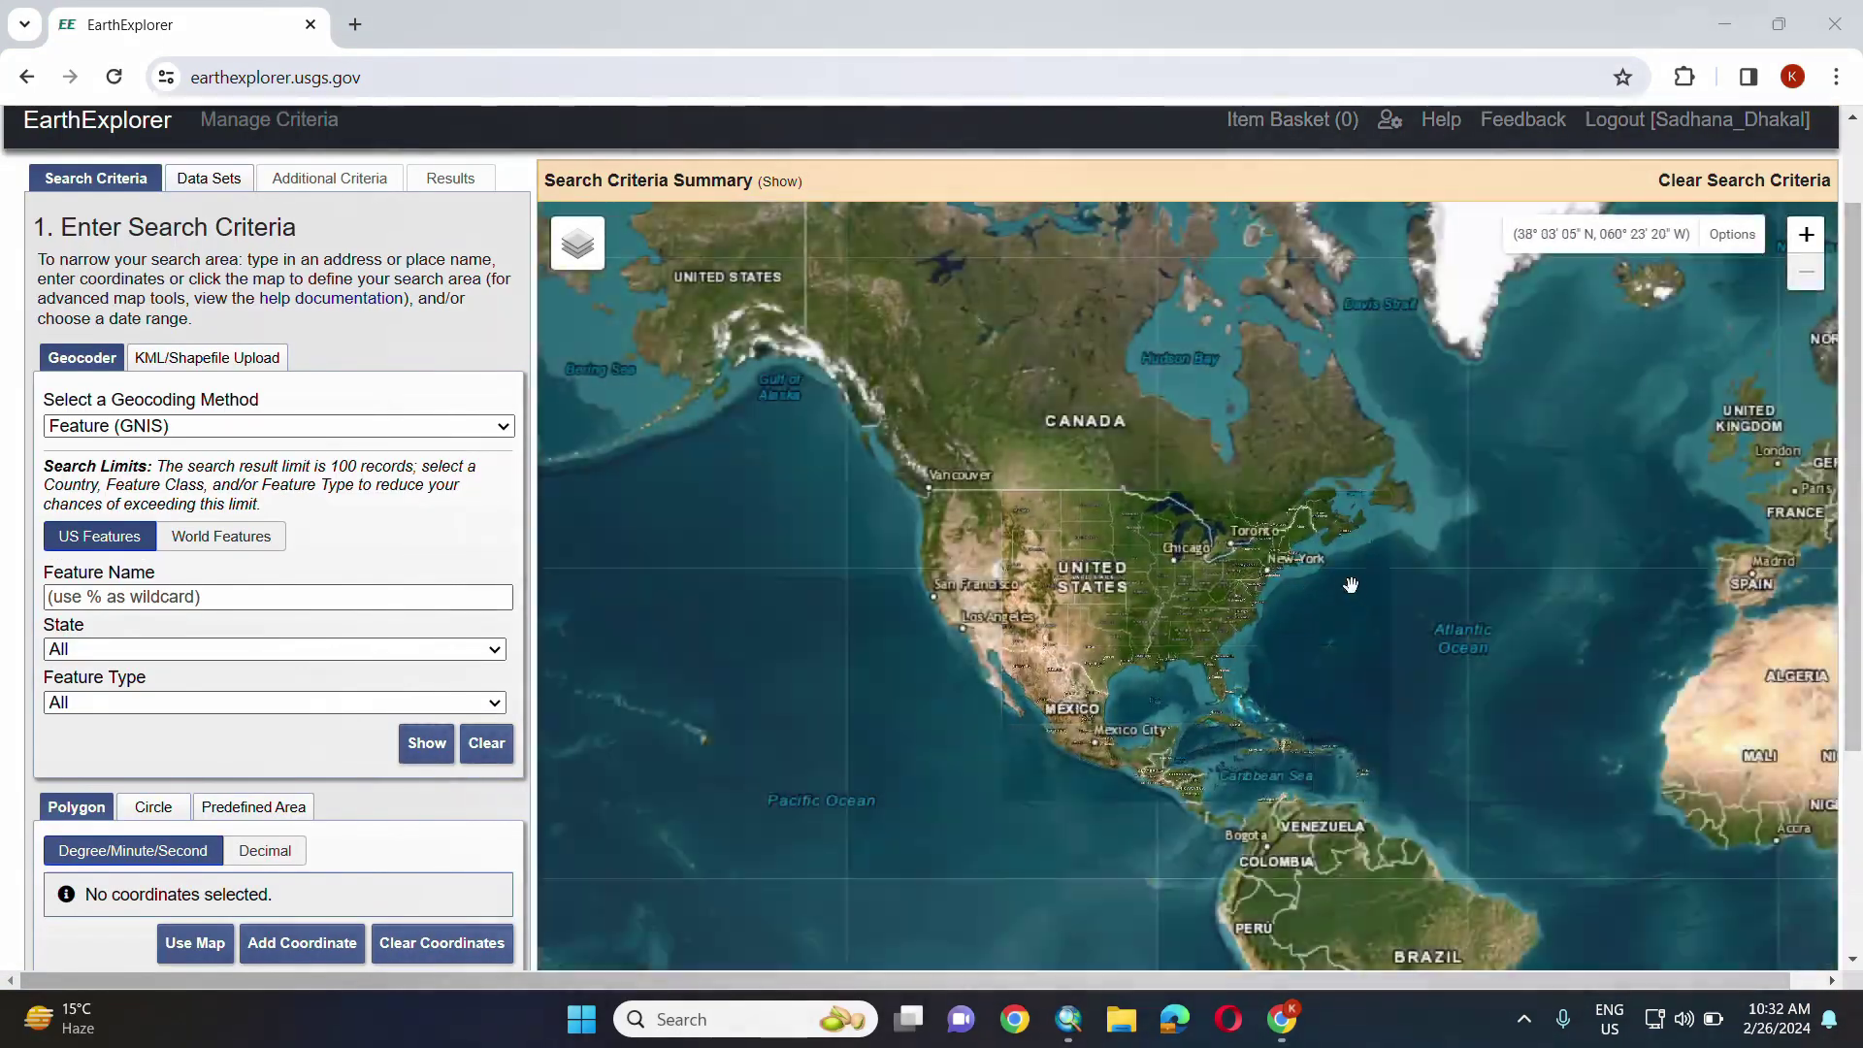
{"action": "left_click_drag", "start_coordinate": [1592, 563], "coordinate": [1200, 569]}
{"action": "scroll", "coordinate": [970, 568], "scroll_direction": "up", "scroll_amount": 6}
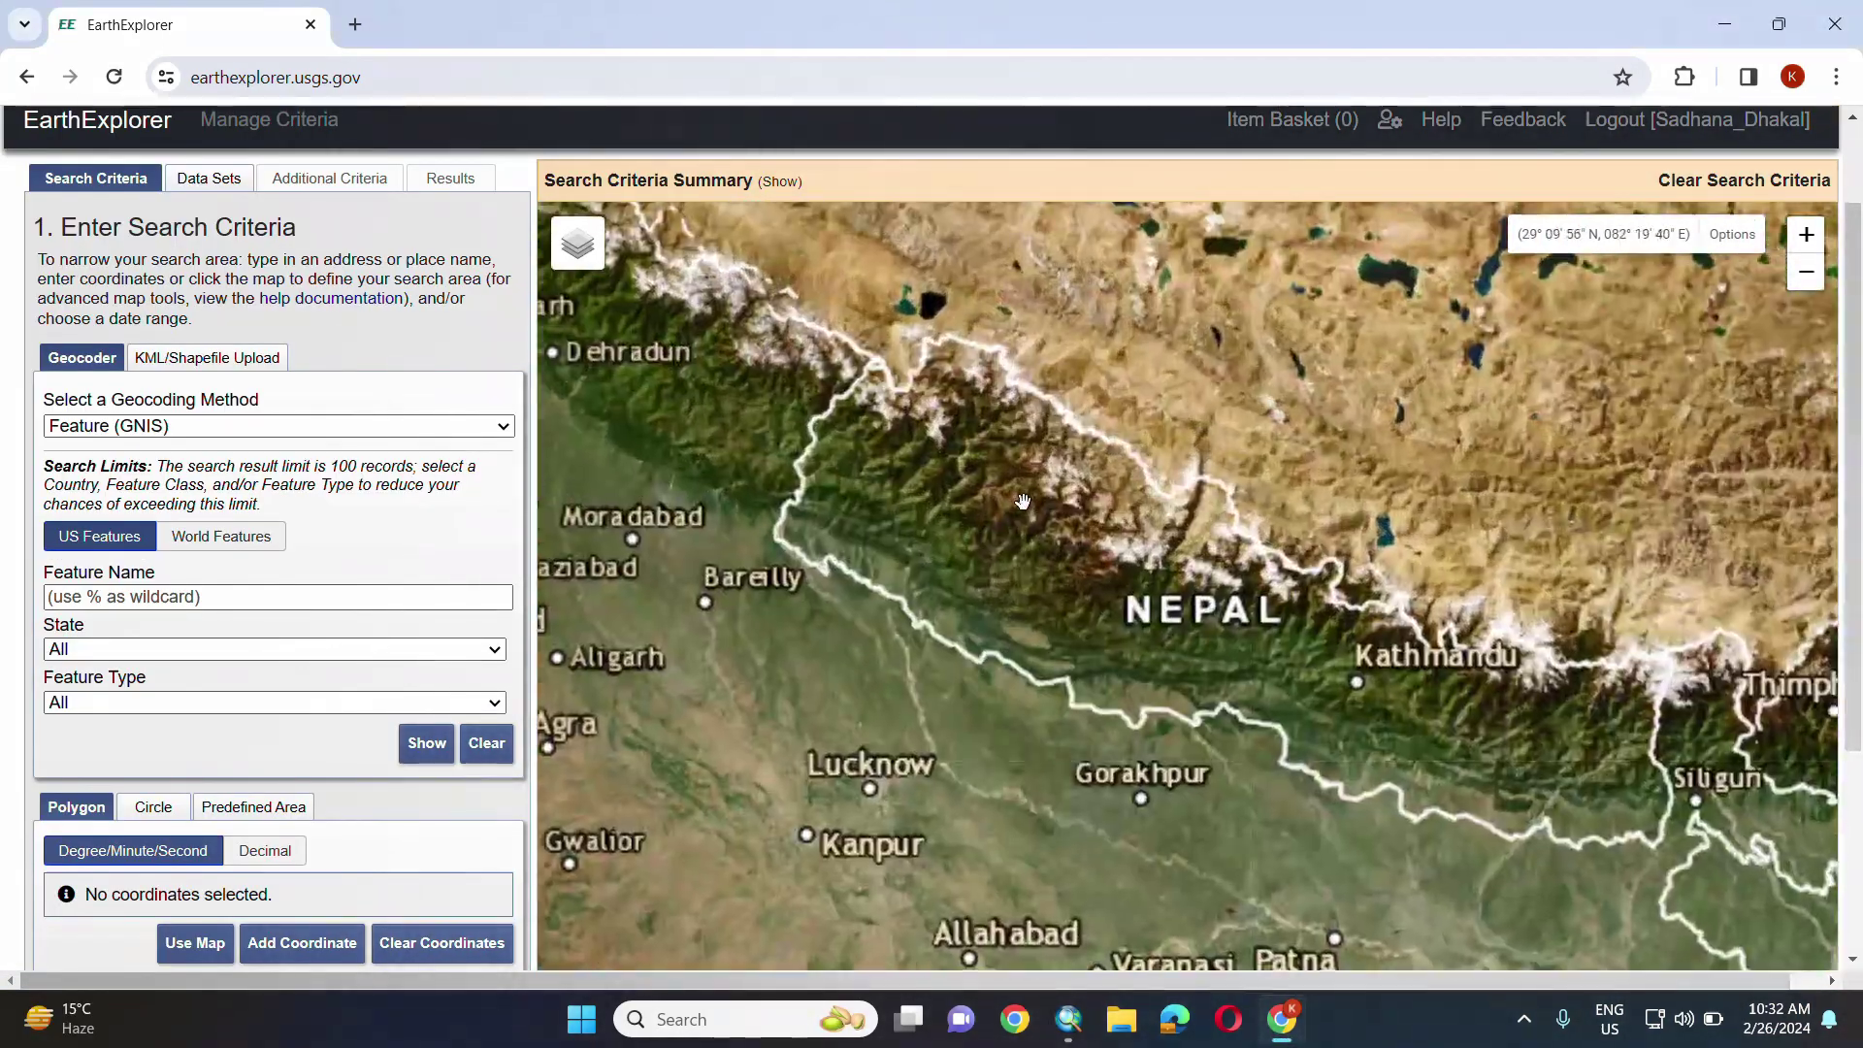
{"action": "scroll", "coordinate": [905, 566], "scroll_direction": "up", "scroll_amount": 1}
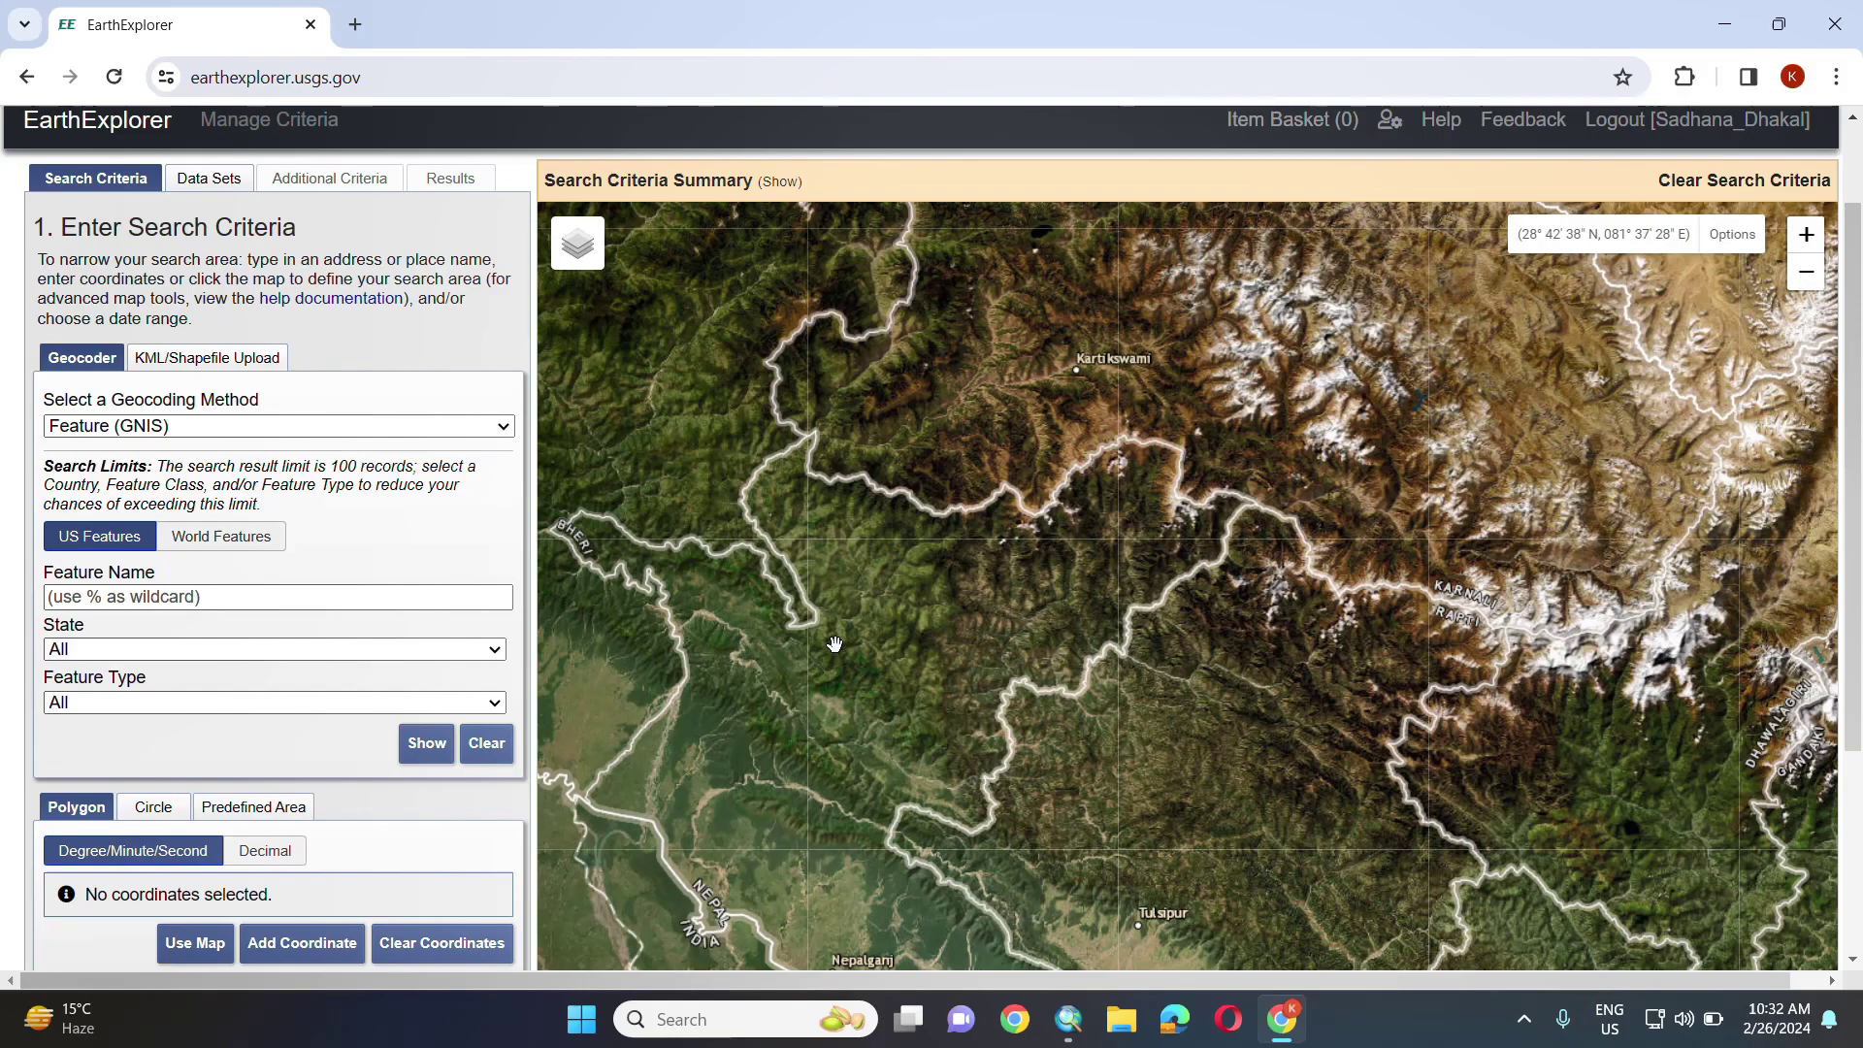
{"action": "scroll", "coordinate": [834, 643], "scroll_direction": "up", "scroll_amount": 1}
{"action": "scroll", "coordinate": [77, 622], "scroll_direction": "down", "scroll_amount": 2}
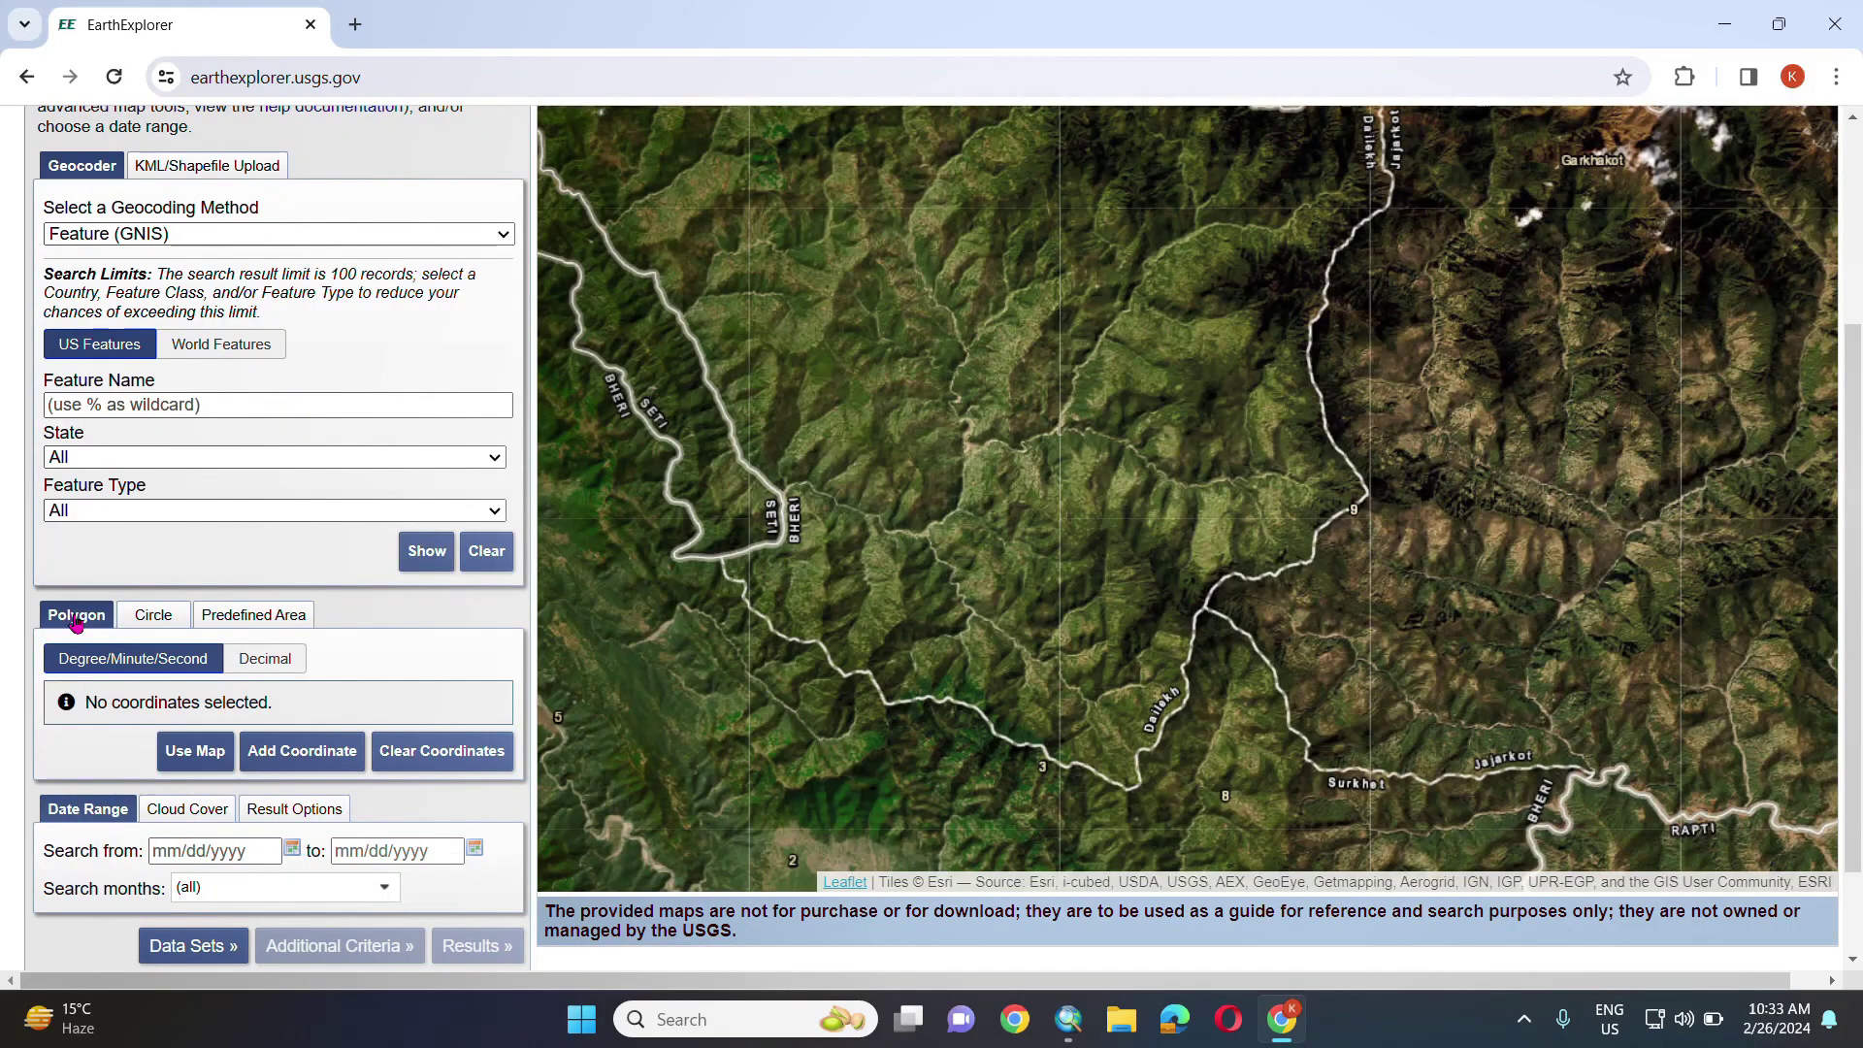
{"action": "scroll", "coordinate": [857, 713], "scroll_direction": "down", "scroll_amount": 2}
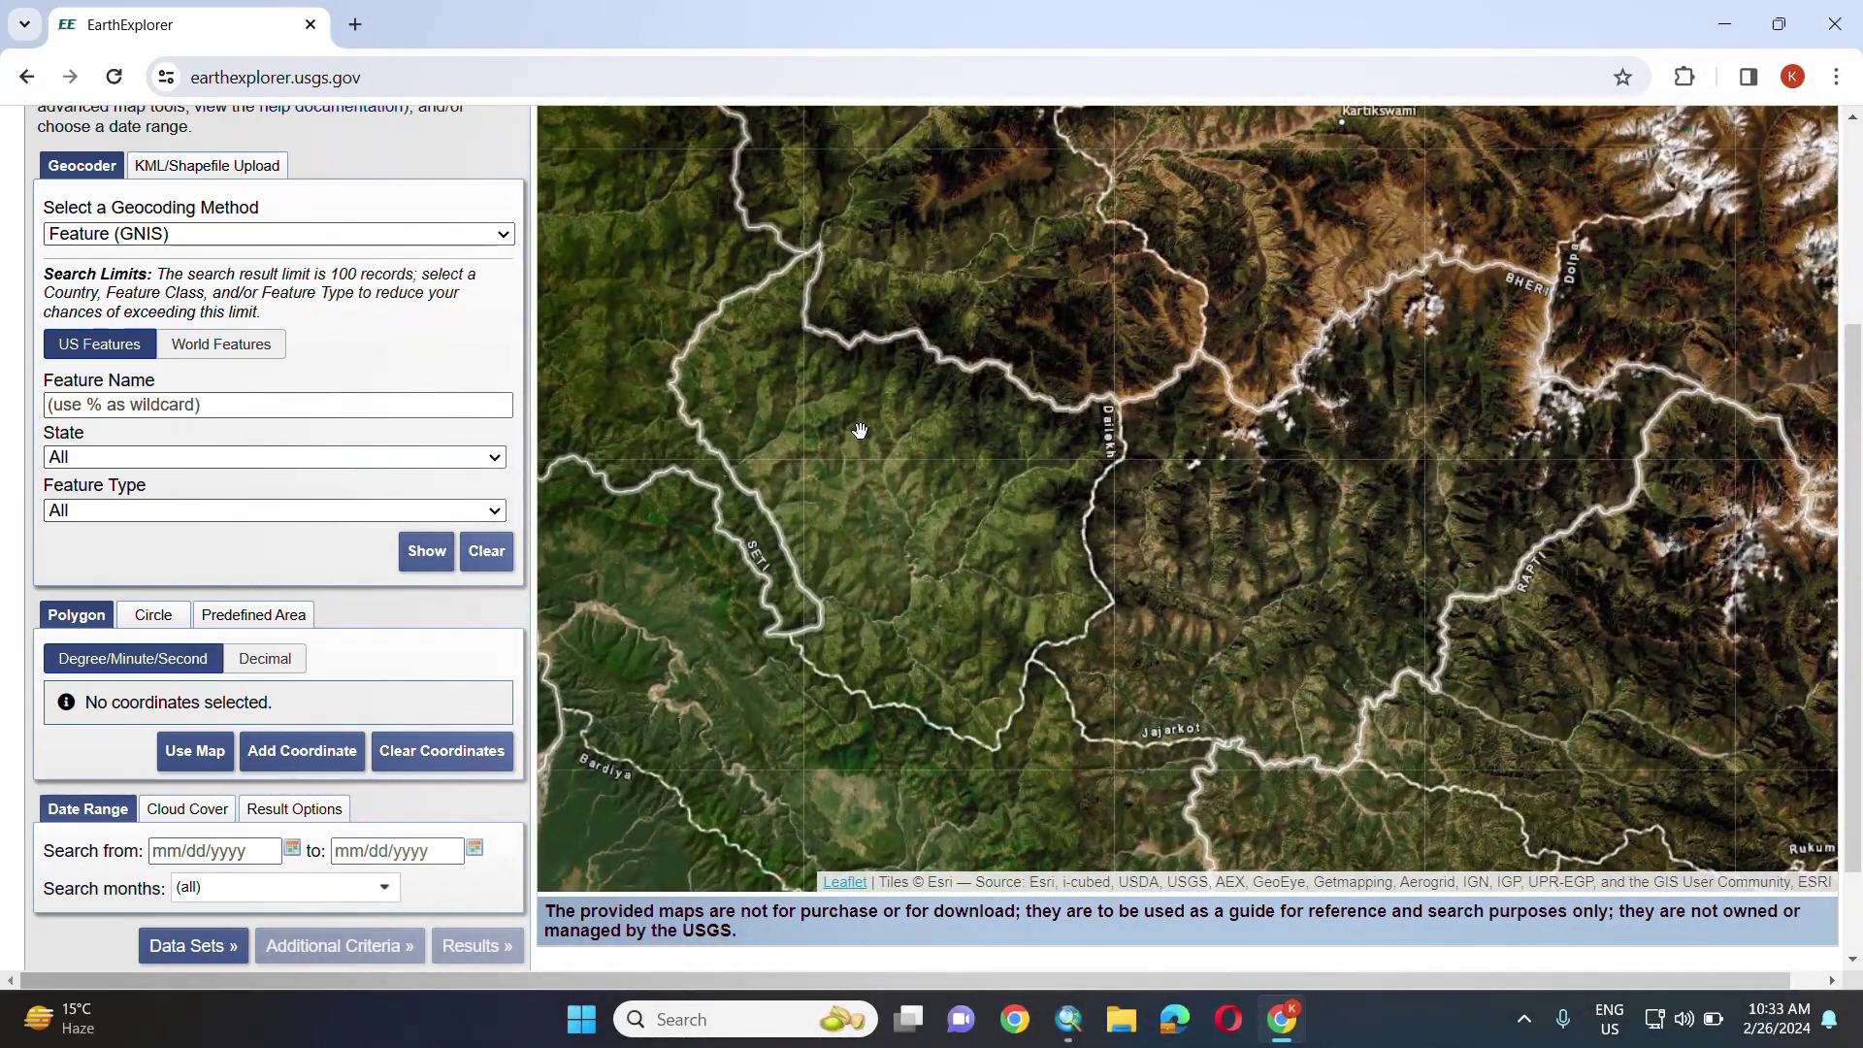
- Outline a four-corner search area over western Nepal and cap cloud cover at 15%
{"action": "left_click", "coordinate": [860, 429]}
{"action": "left_click", "coordinate": [1015, 442]}
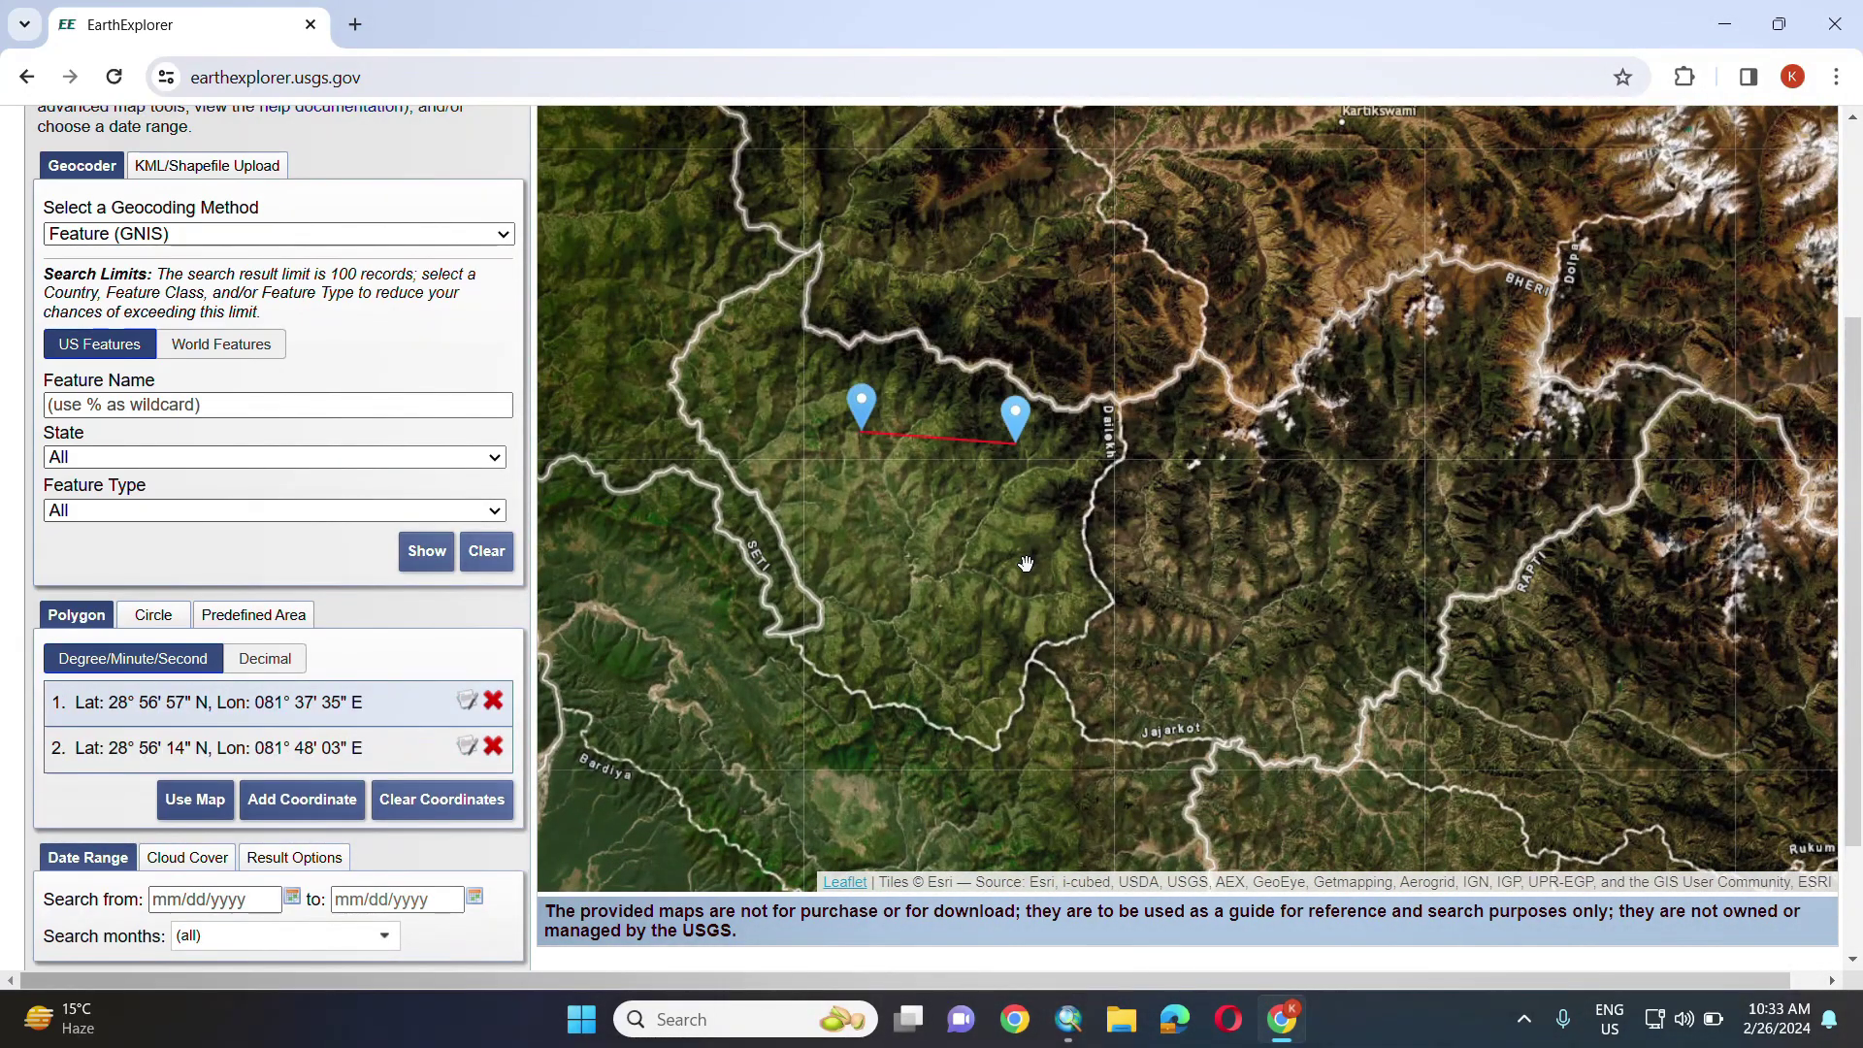
{"action": "left_click", "coordinate": [1026, 571]}
{"action": "left_click", "coordinate": [891, 599]}
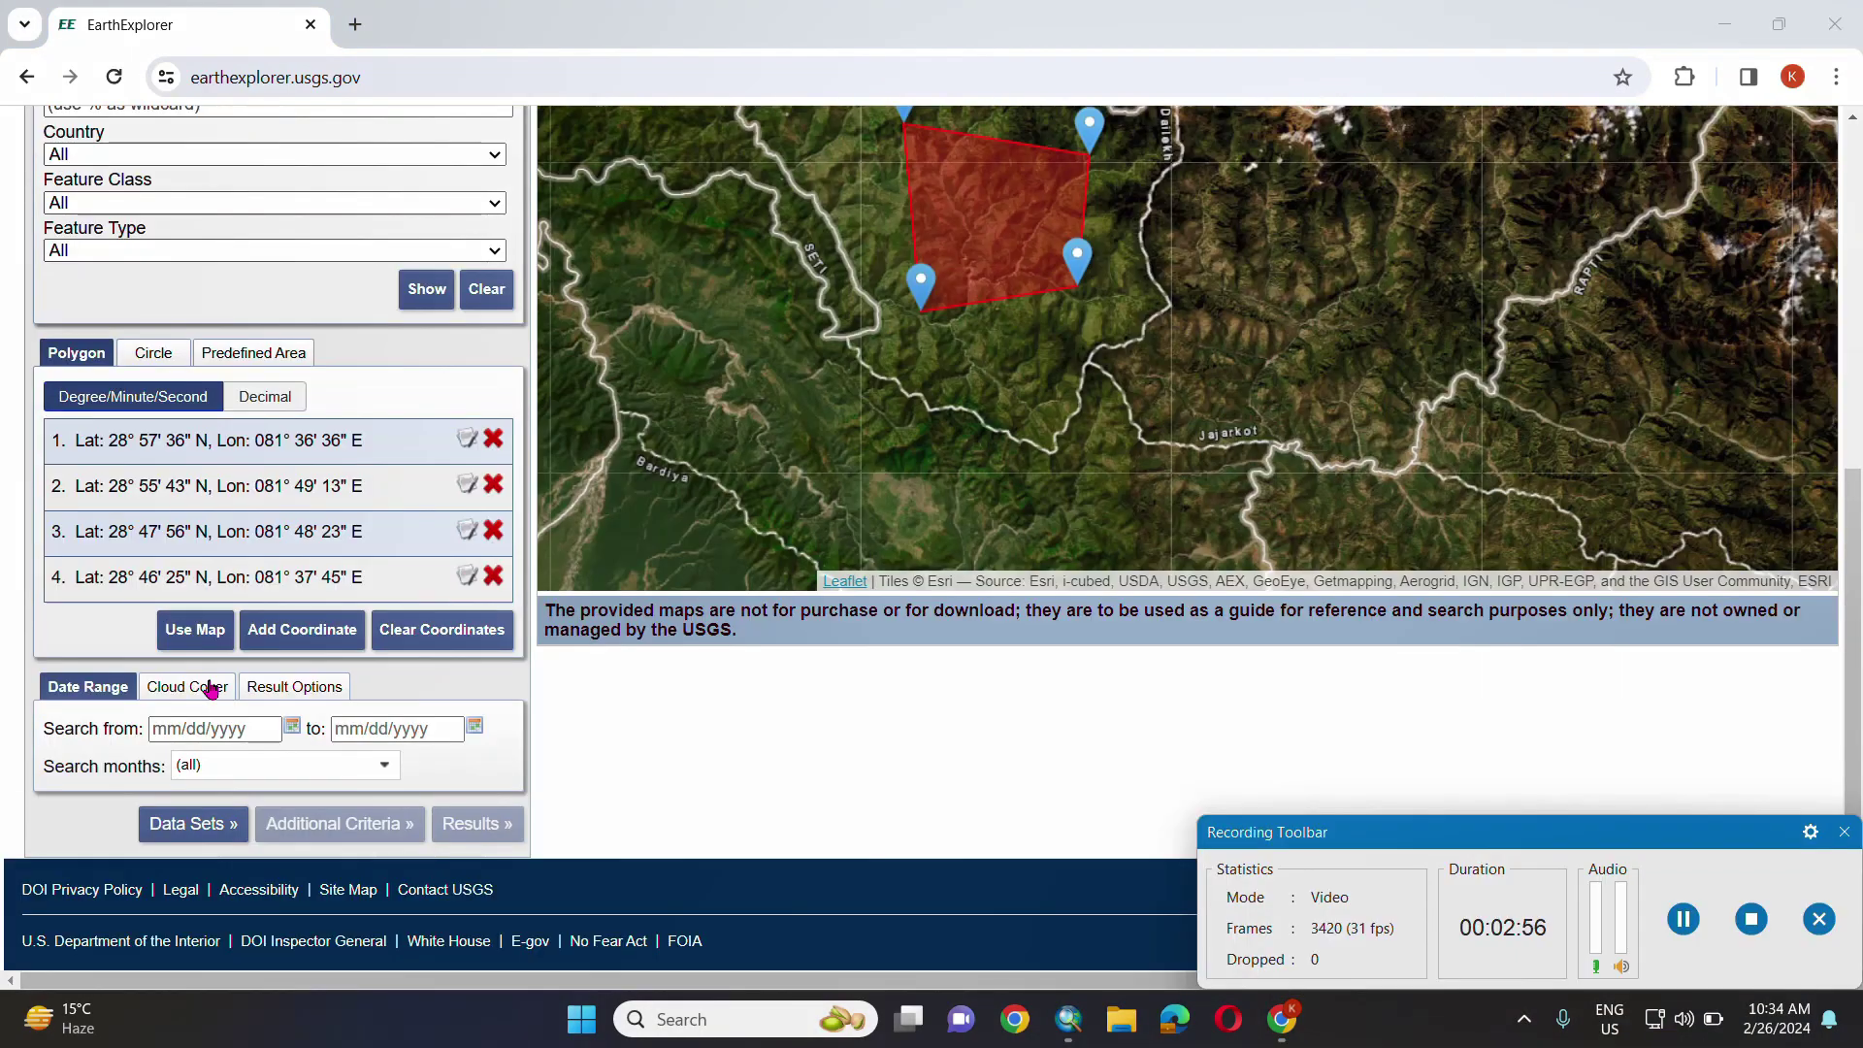
{"action": "left_click", "coordinate": [211, 687]}
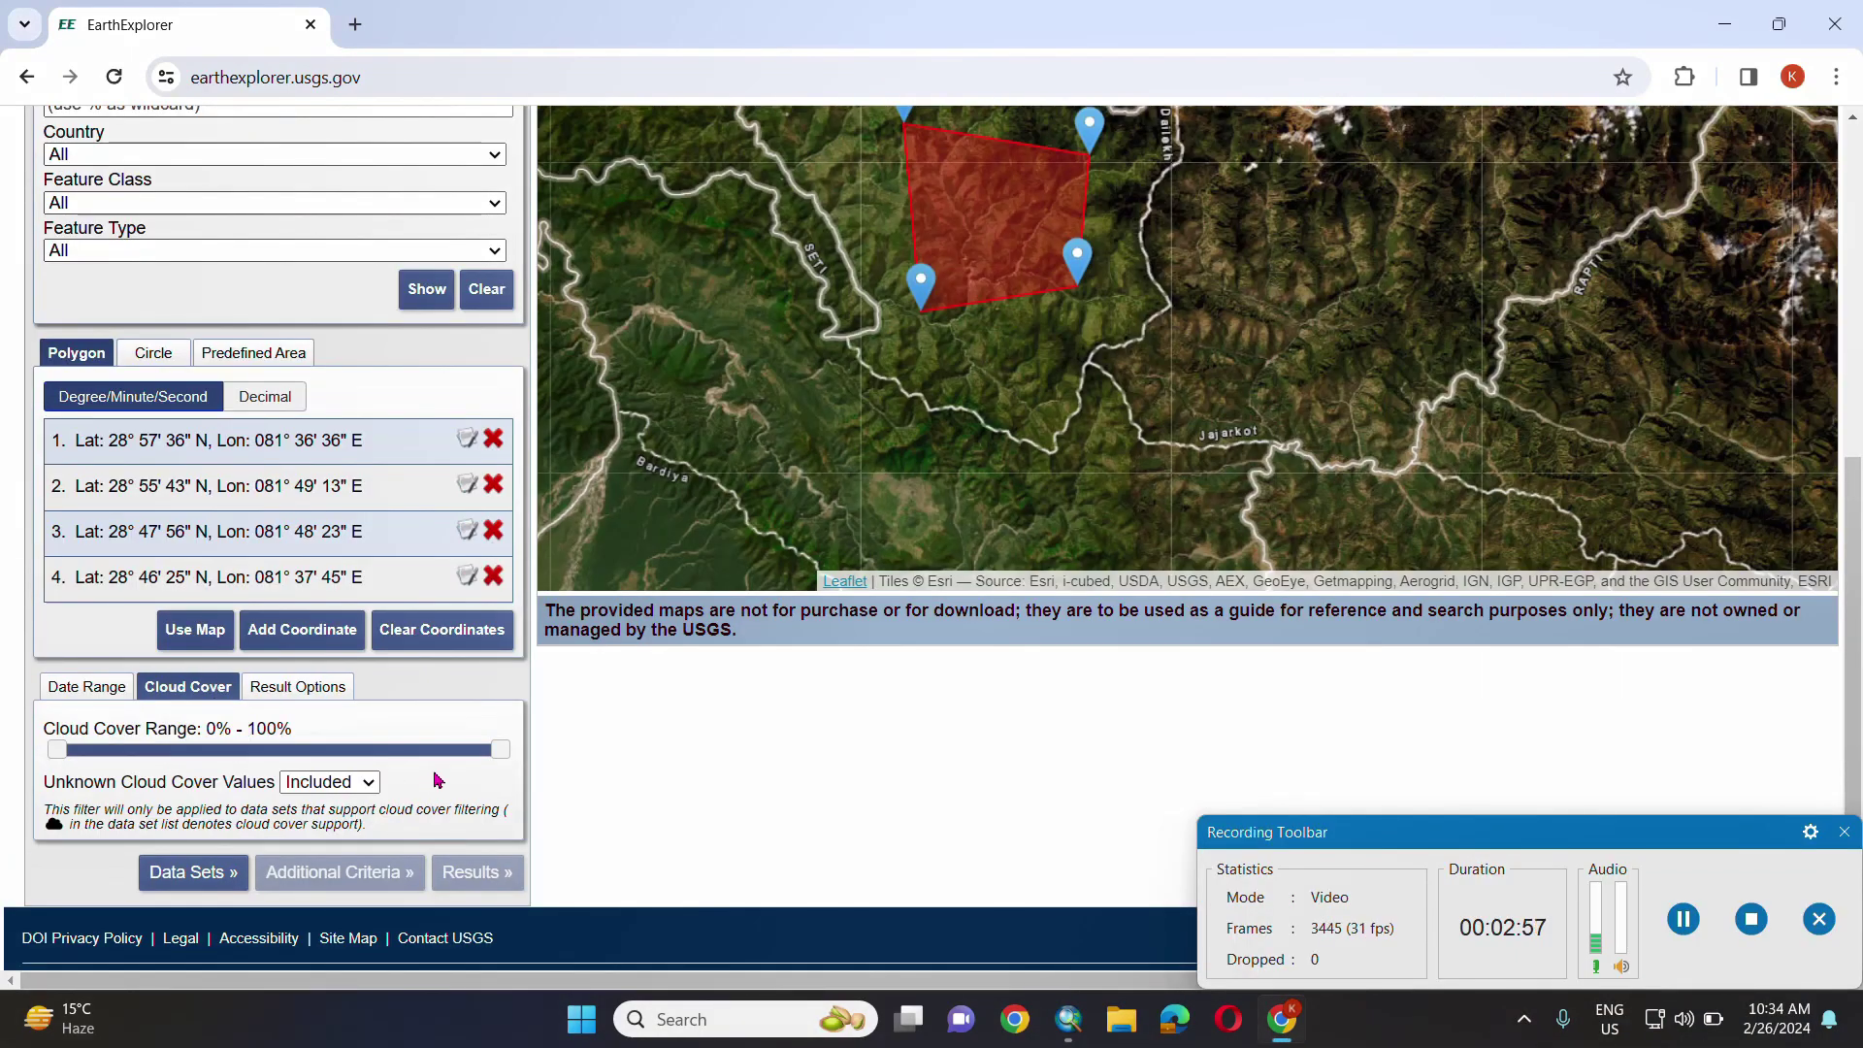
{"action": "left_click_drag", "start_coordinate": [500, 749], "coordinate": [131, 779]}
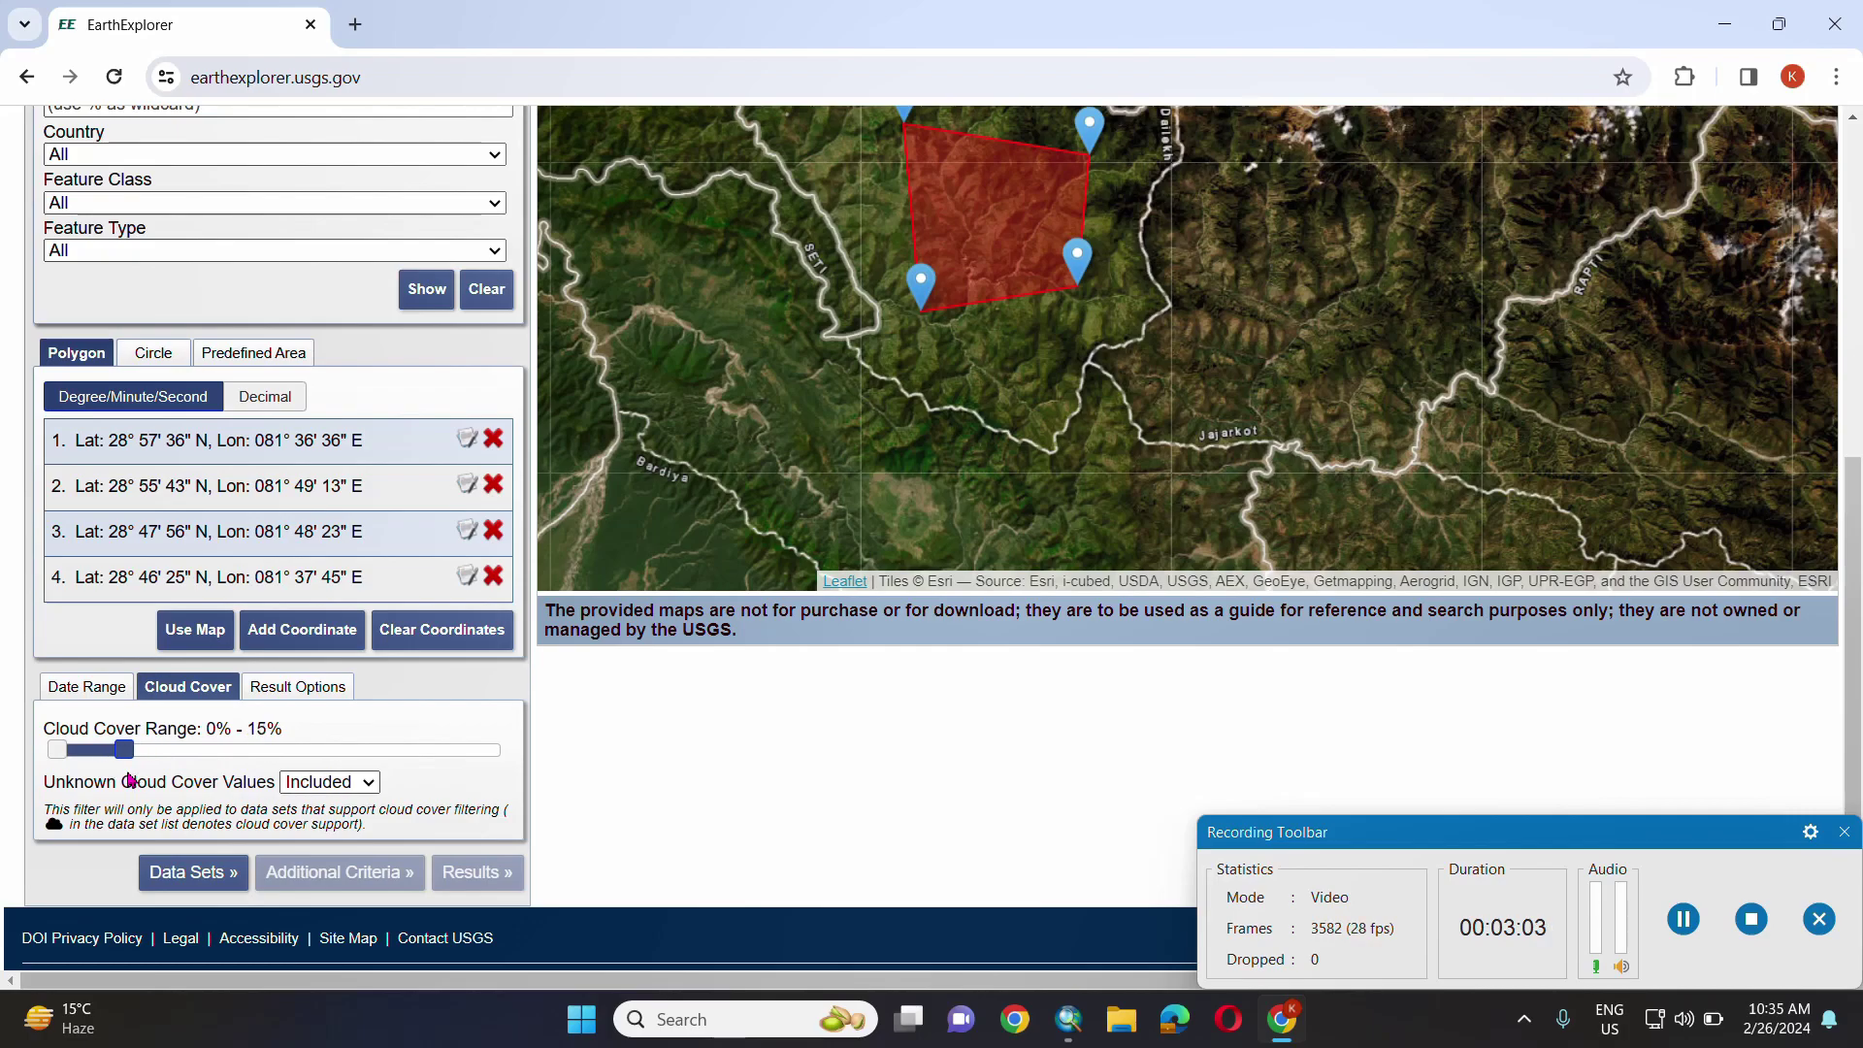
- Set the search date range from 12/20/2023 to 02/20/2024
{"action": "left_click", "coordinate": [86, 688]}
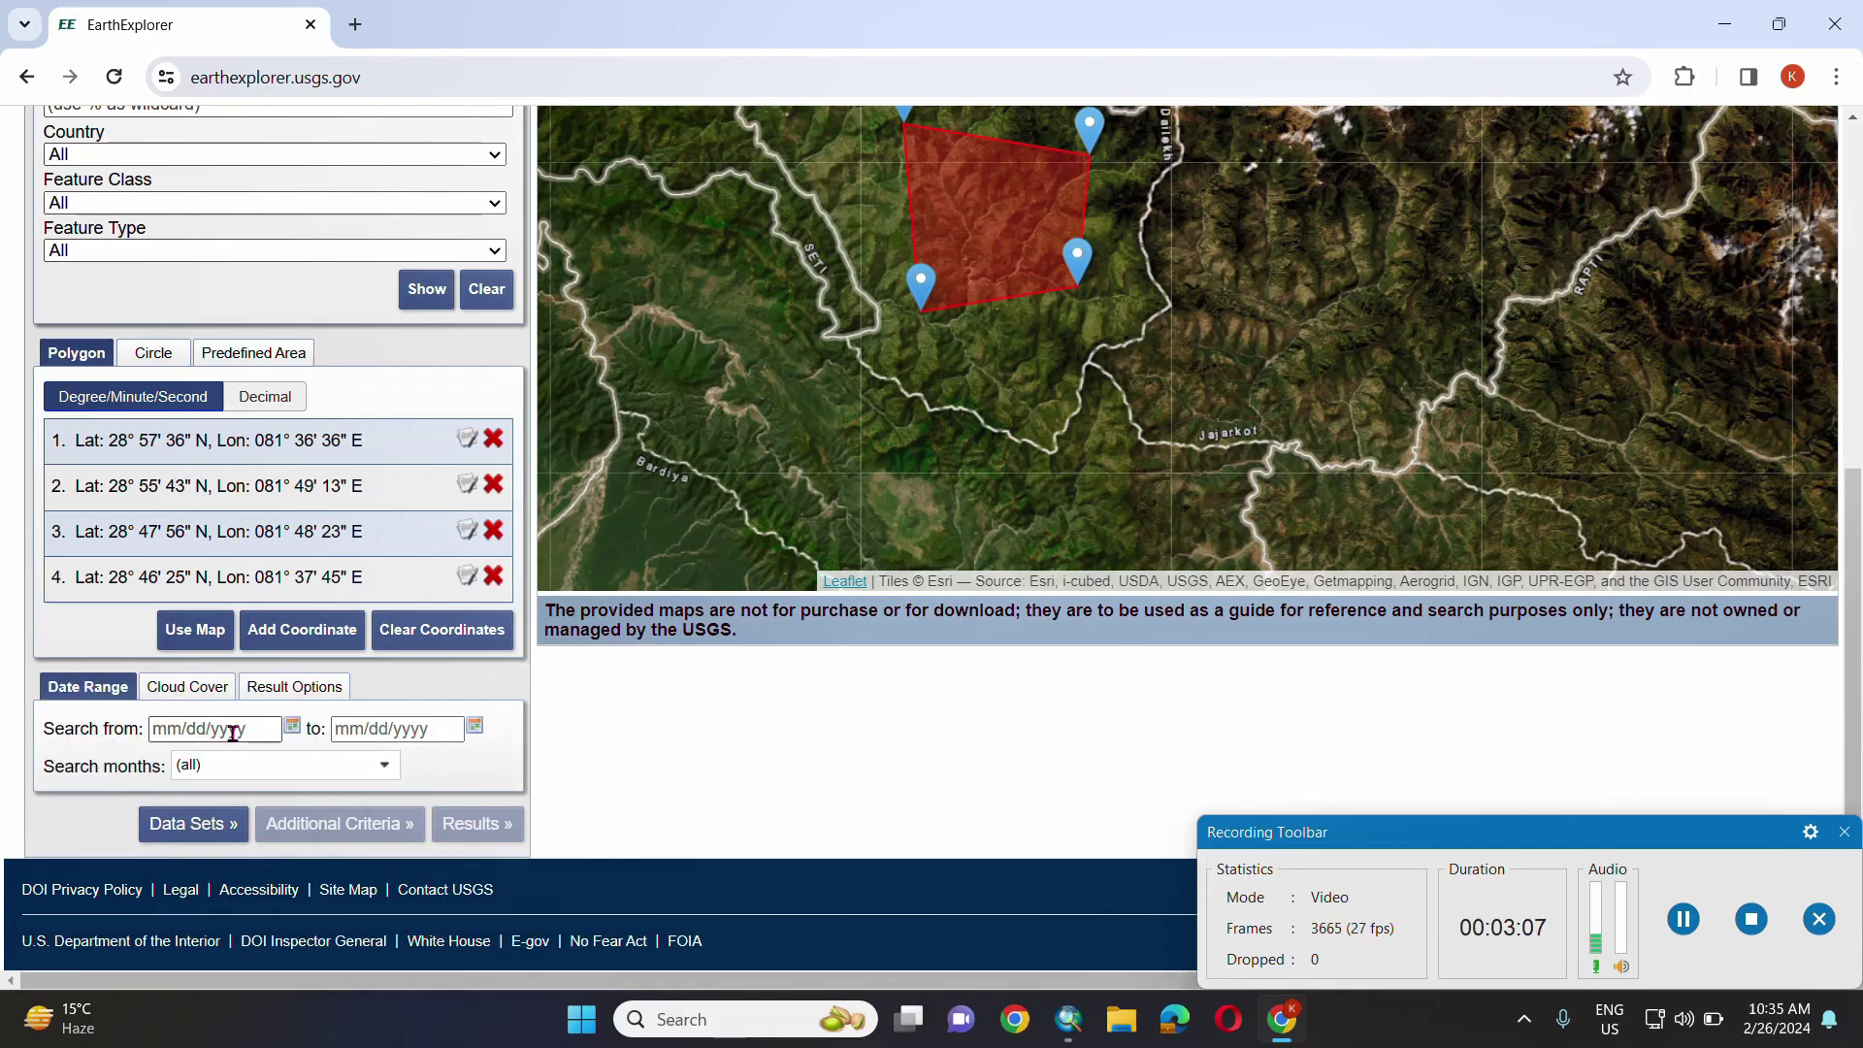
{"action": "left_click", "coordinate": [292, 729]}
{"action": "left_click", "coordinate": [318, 461]}
{"action": "left_click", "coordinate": [310, 814]}
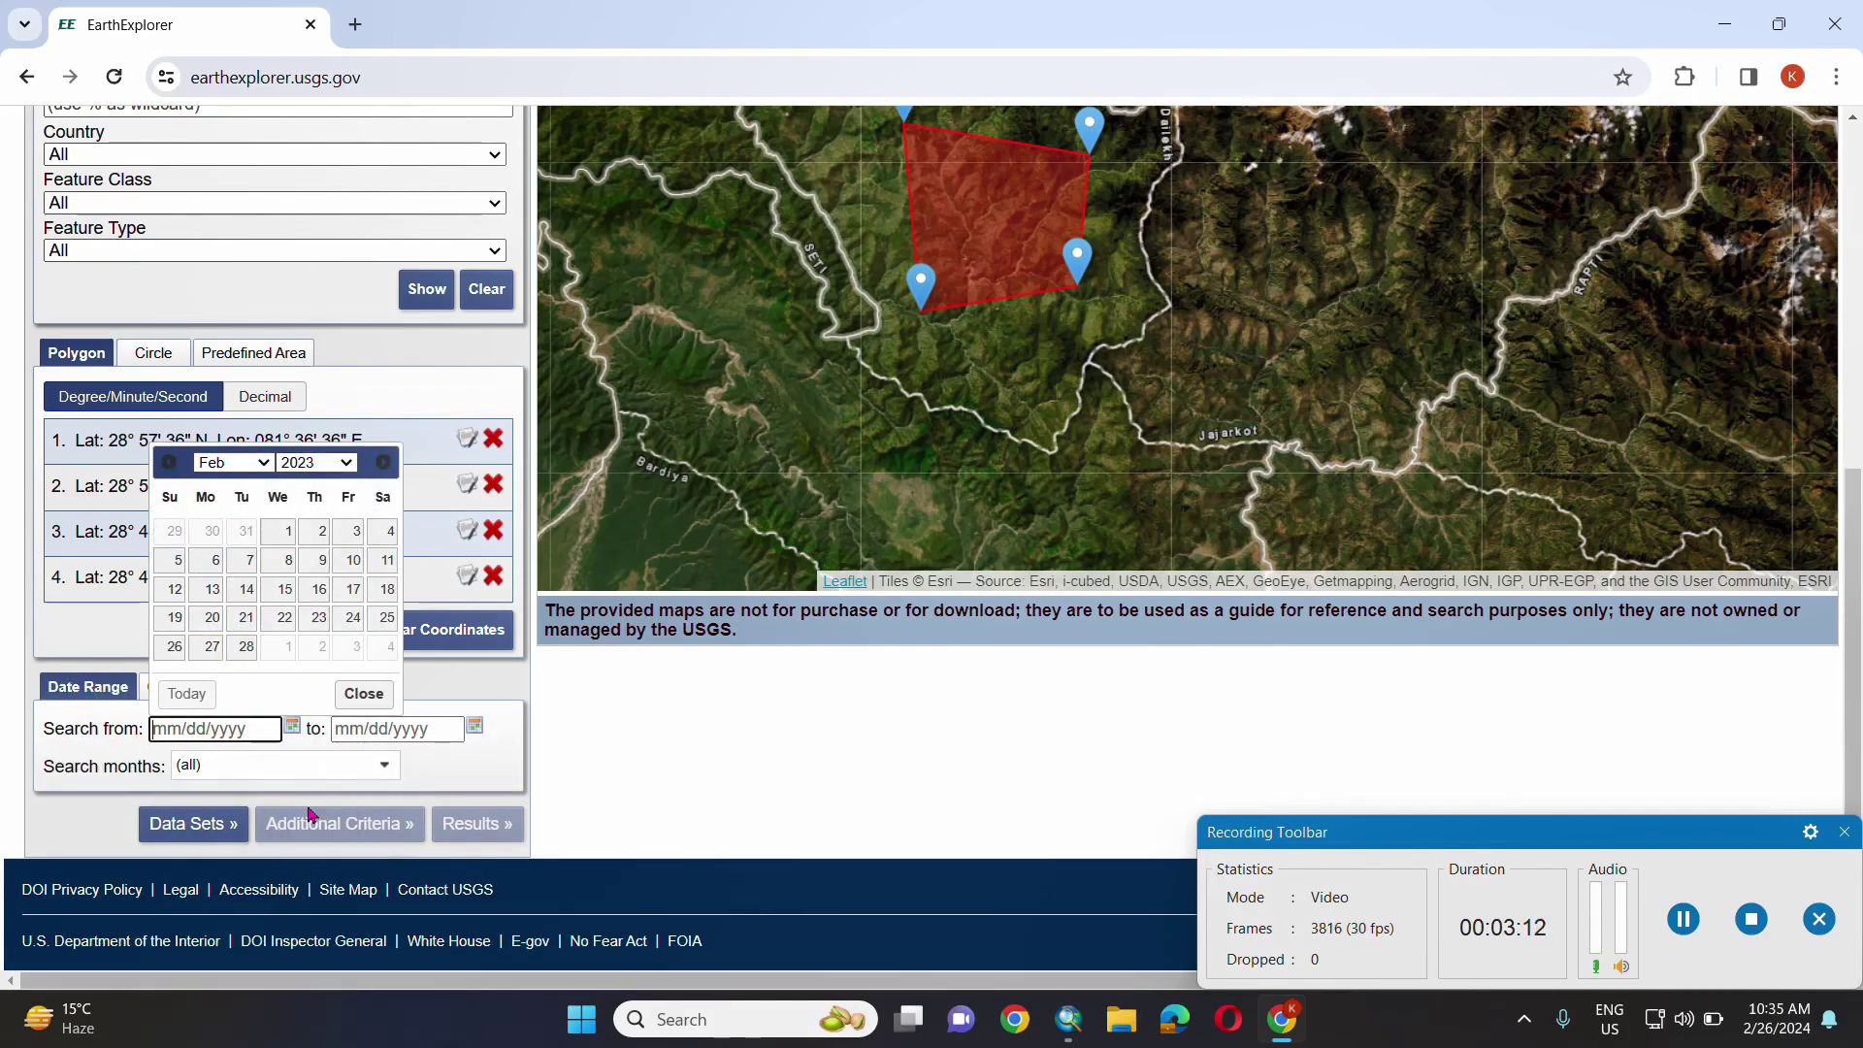
{"action": "left_click", "coordinate": [270, 468]}
{"action": "left_click", "coordinate": [233, 682]}
{"action": "left_click", "coordinate": [282, 617]}
{"action": "left_click", "coordinate": [417, 730]}
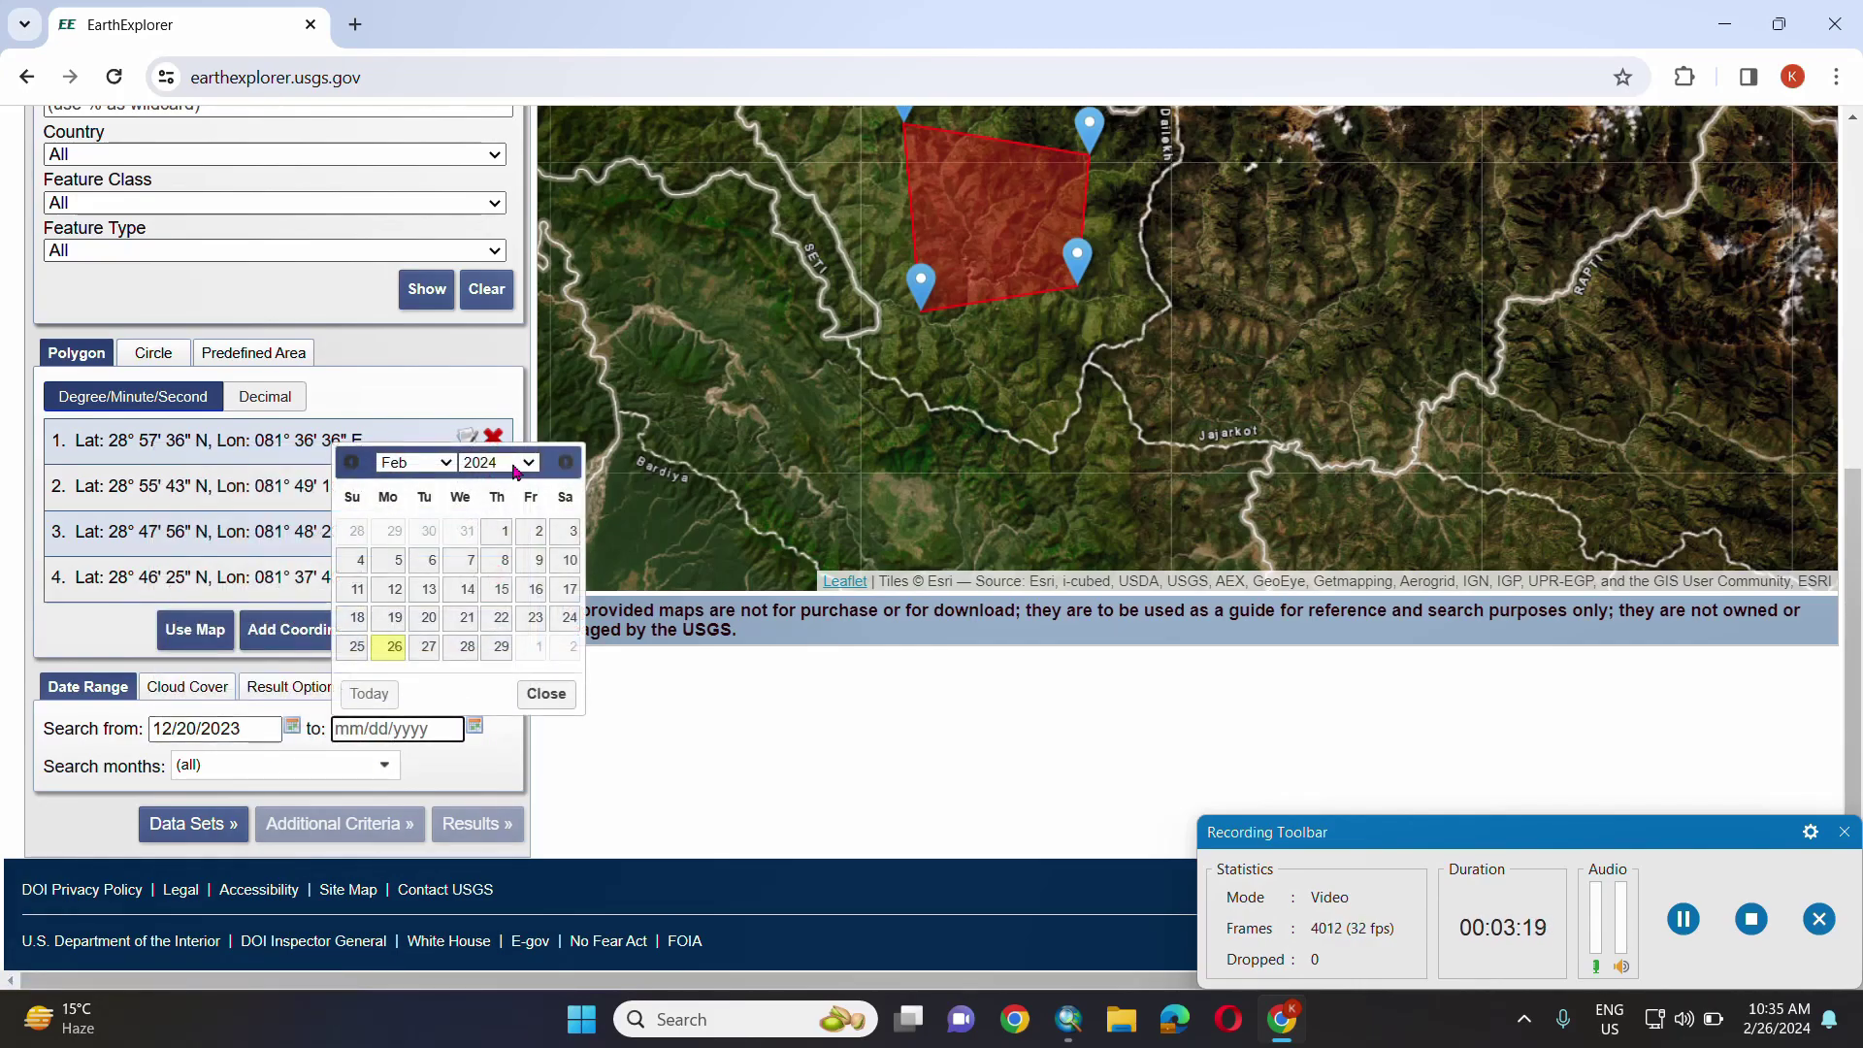
{"action": "left_click", "coordinate": [433, 626]}
- Bring up the list of available data sets
{"action": "left_click", "coordinate": [193, 824]}
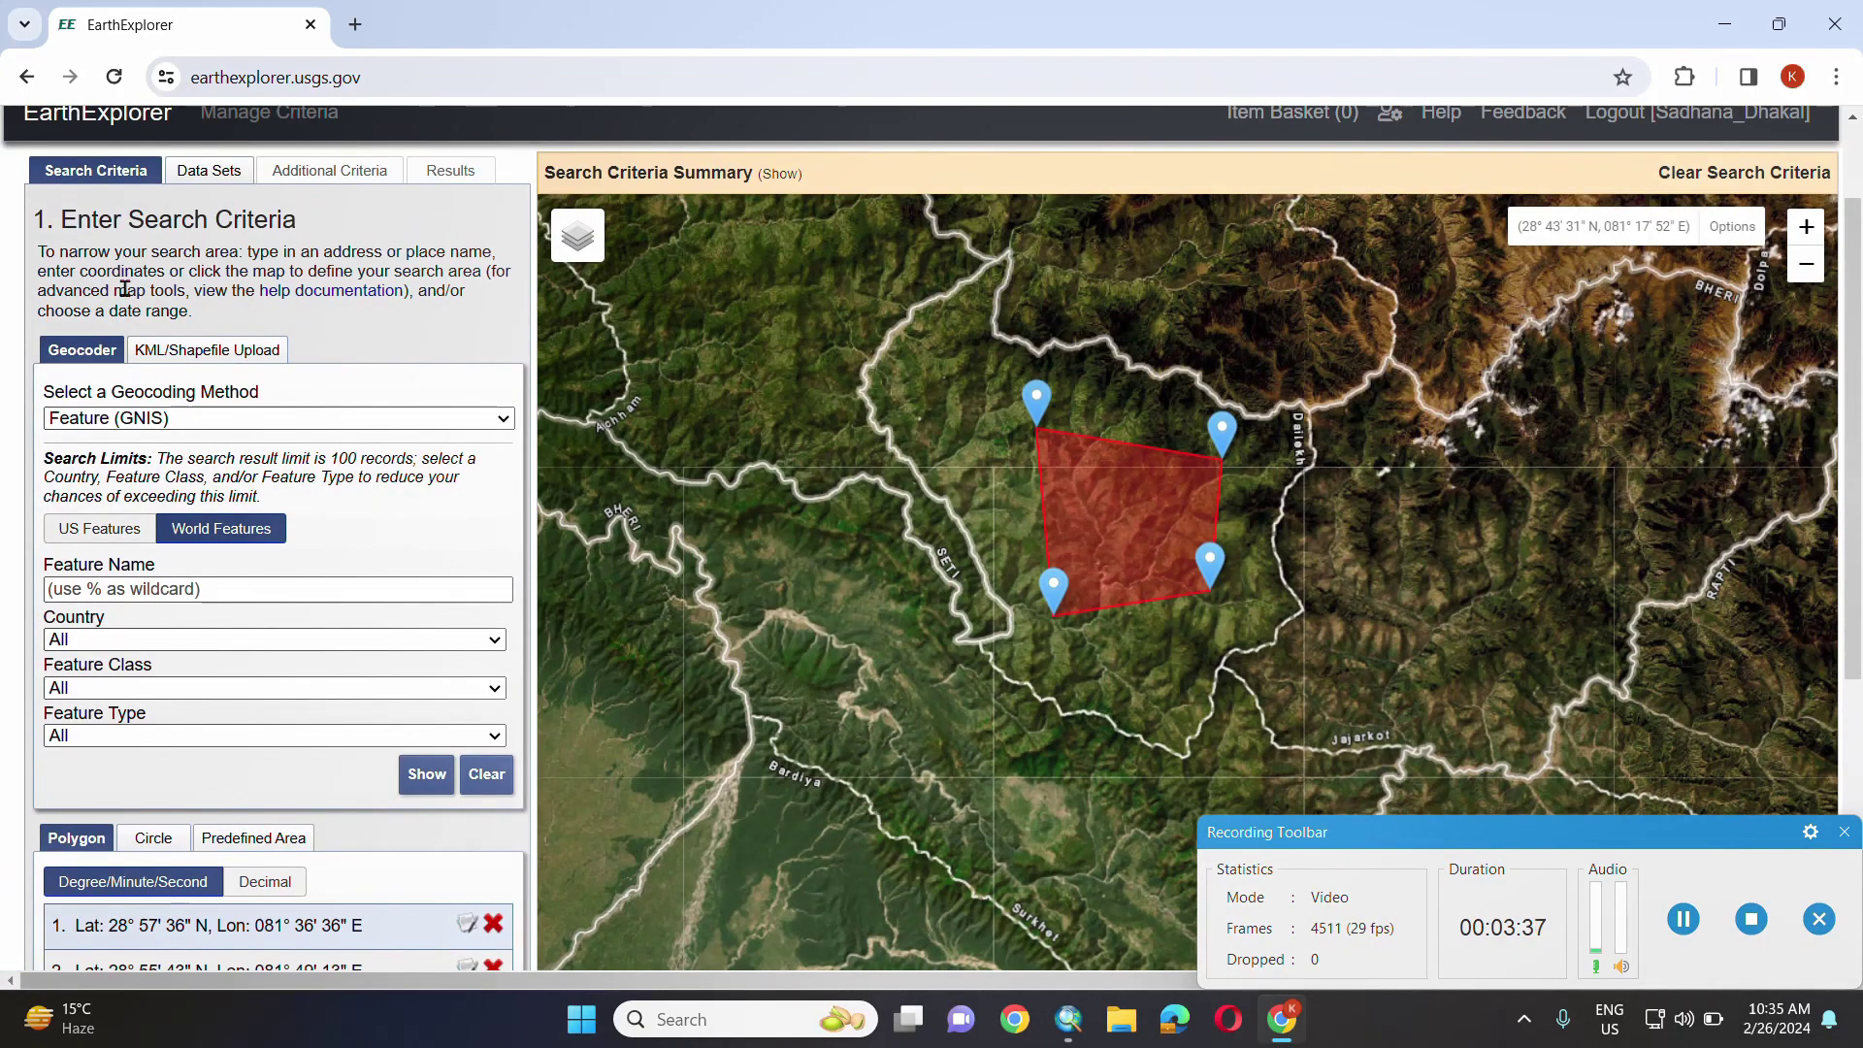
{"action": "left_click", "coordinate": [223, 185]}
{"action": "scroll", "coordinate": [50, 631], "scroll_direction": "down", "scroll_amount": 3}
- Select Landsat 8-9 OLI/TIRS C2 L2 under Collection 2 Level-2 and show the ten matching scenes
{"action": "left_click", "coordinate": [46, 601]}
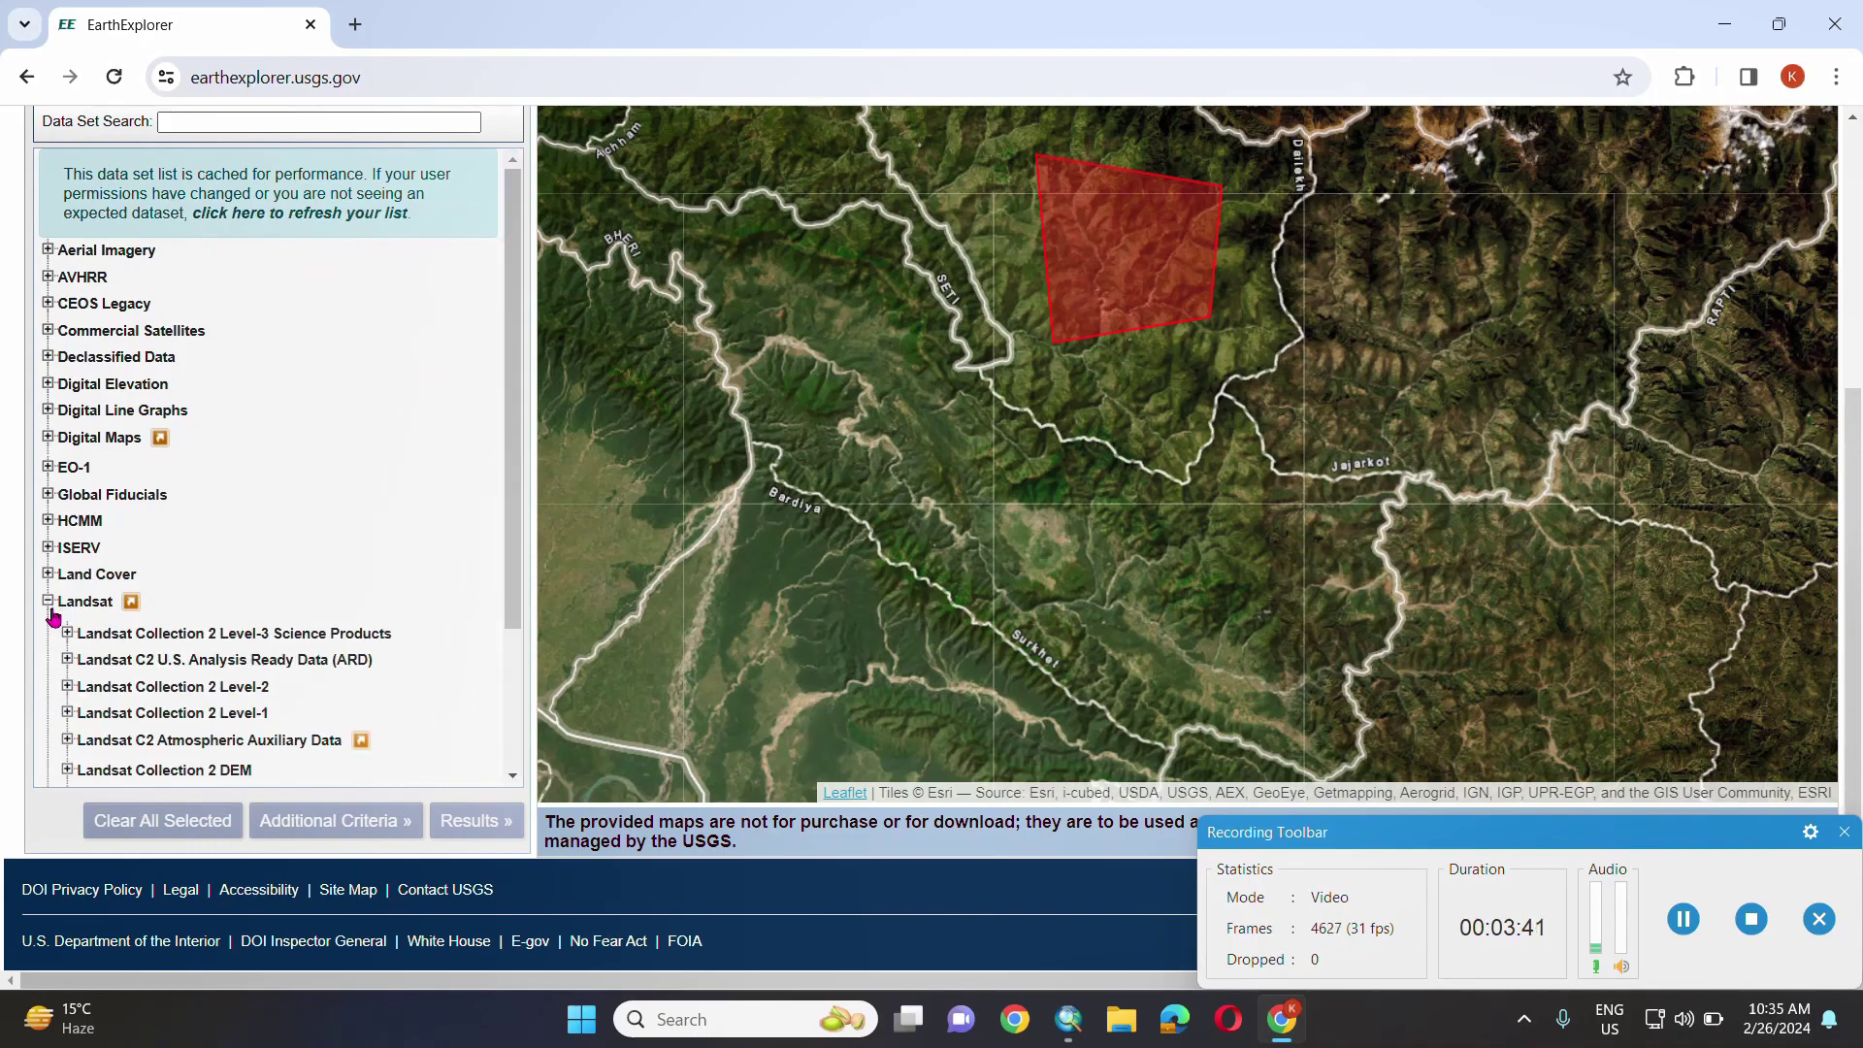
{"action": "left_click", "coordinate": [67, 686]}
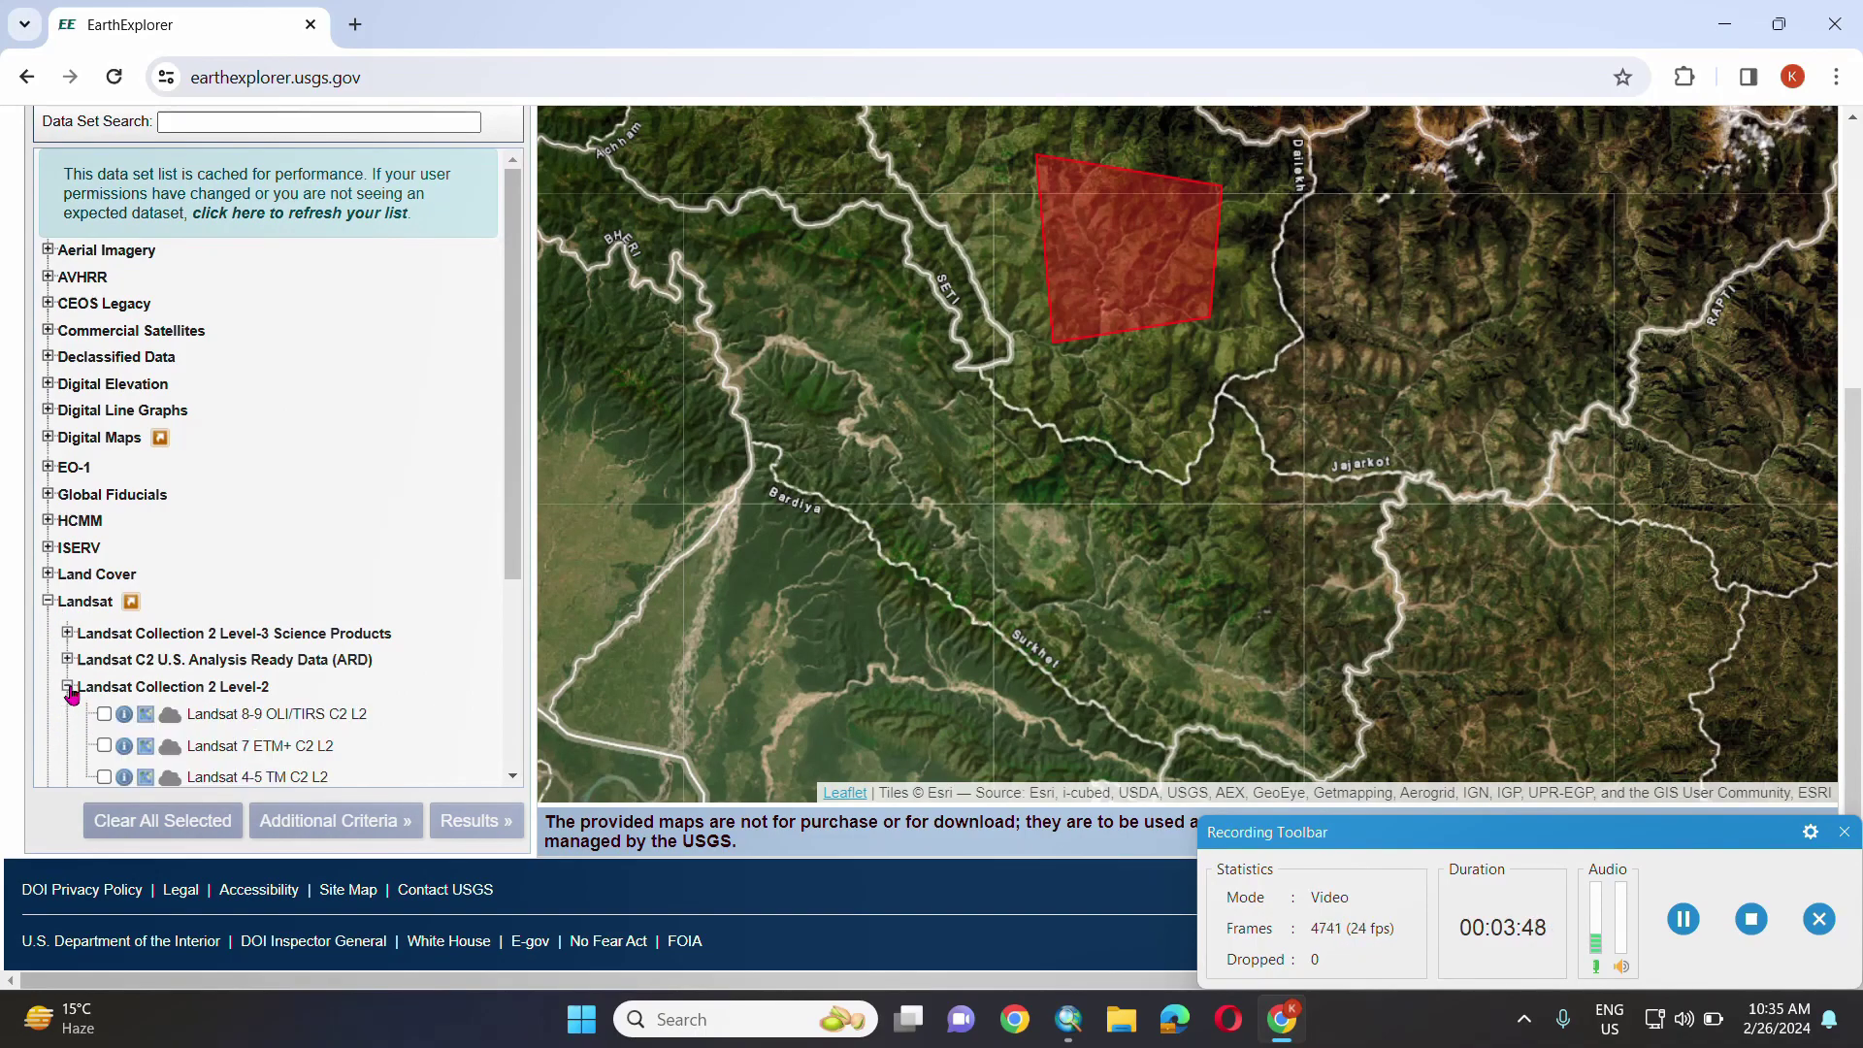
{"action": "scroll", "coordinate": [129, 731], "scroll_direction": "down", "scroll_amount": 1}
{"action": "scroll", "coordinate": [129, 731], "scroll_direction": "down", "scroll_amount": 1}
{"action": "left_click", "coordinate": [104, 471]}
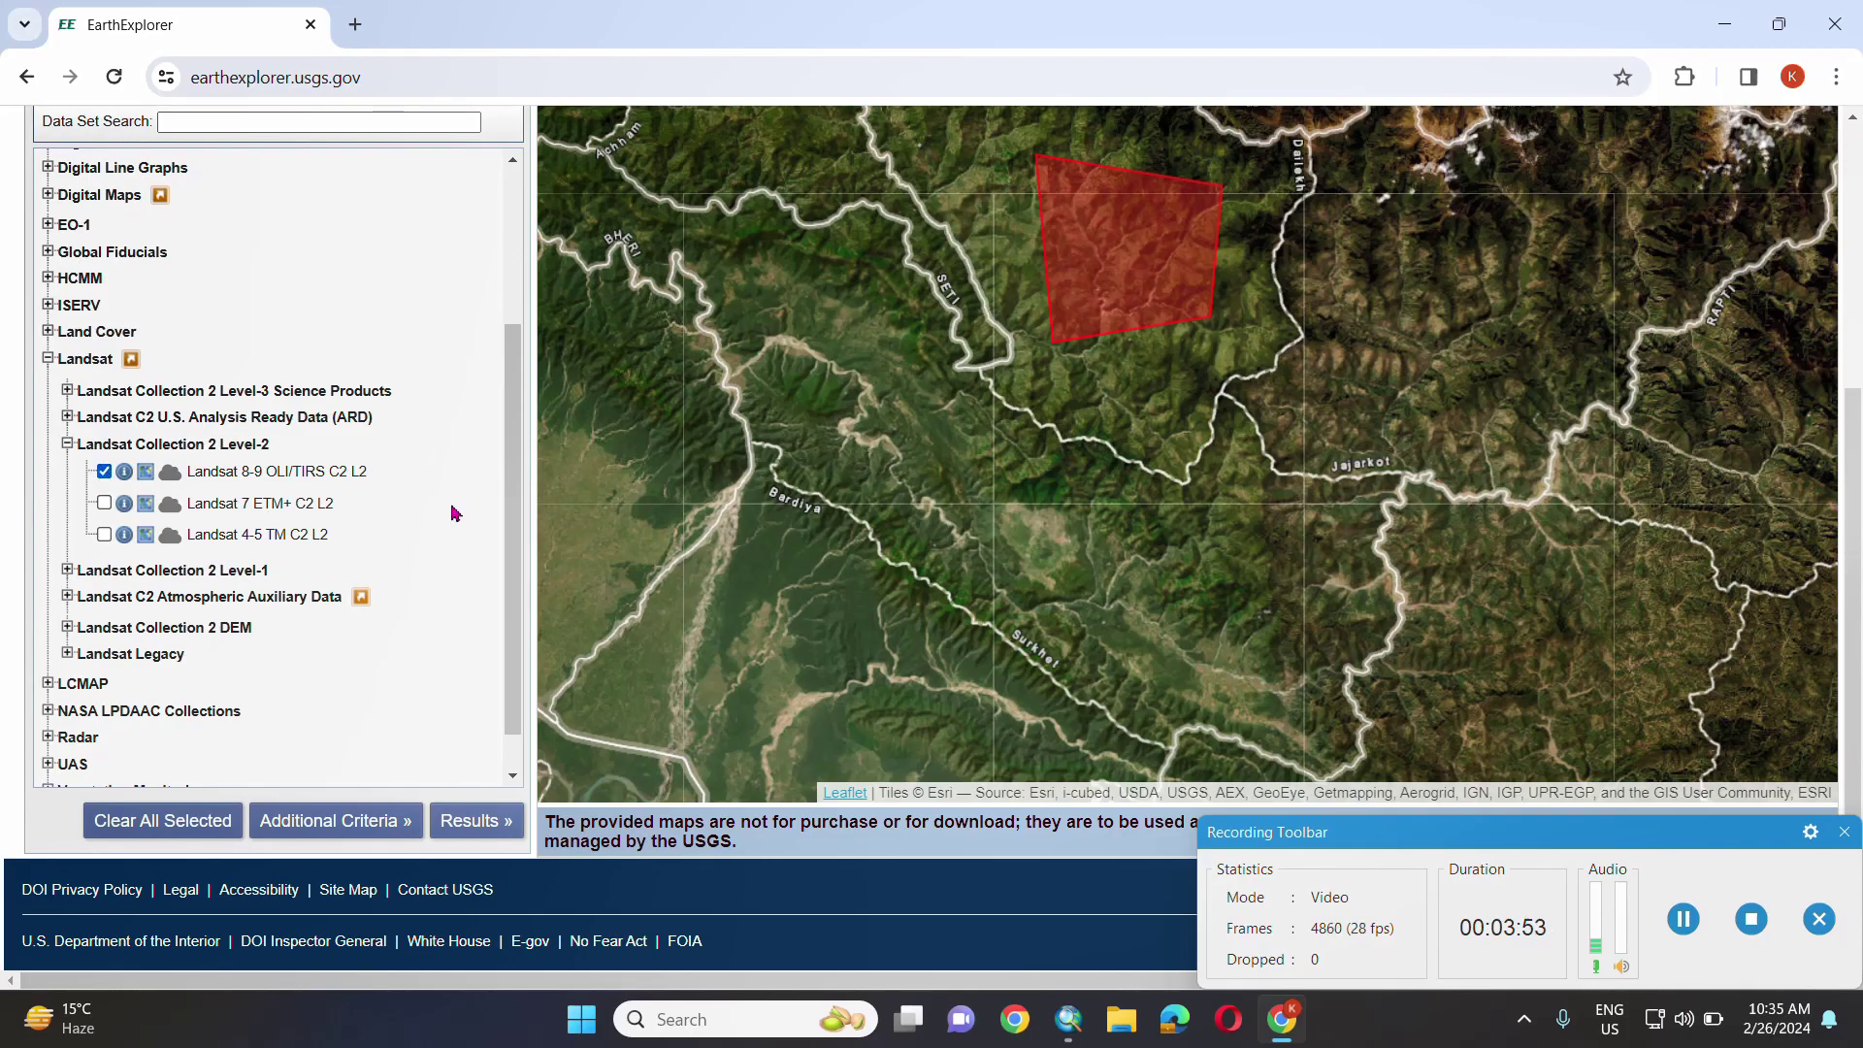
{"action": "left_click", "coordinate": [480, 821]}
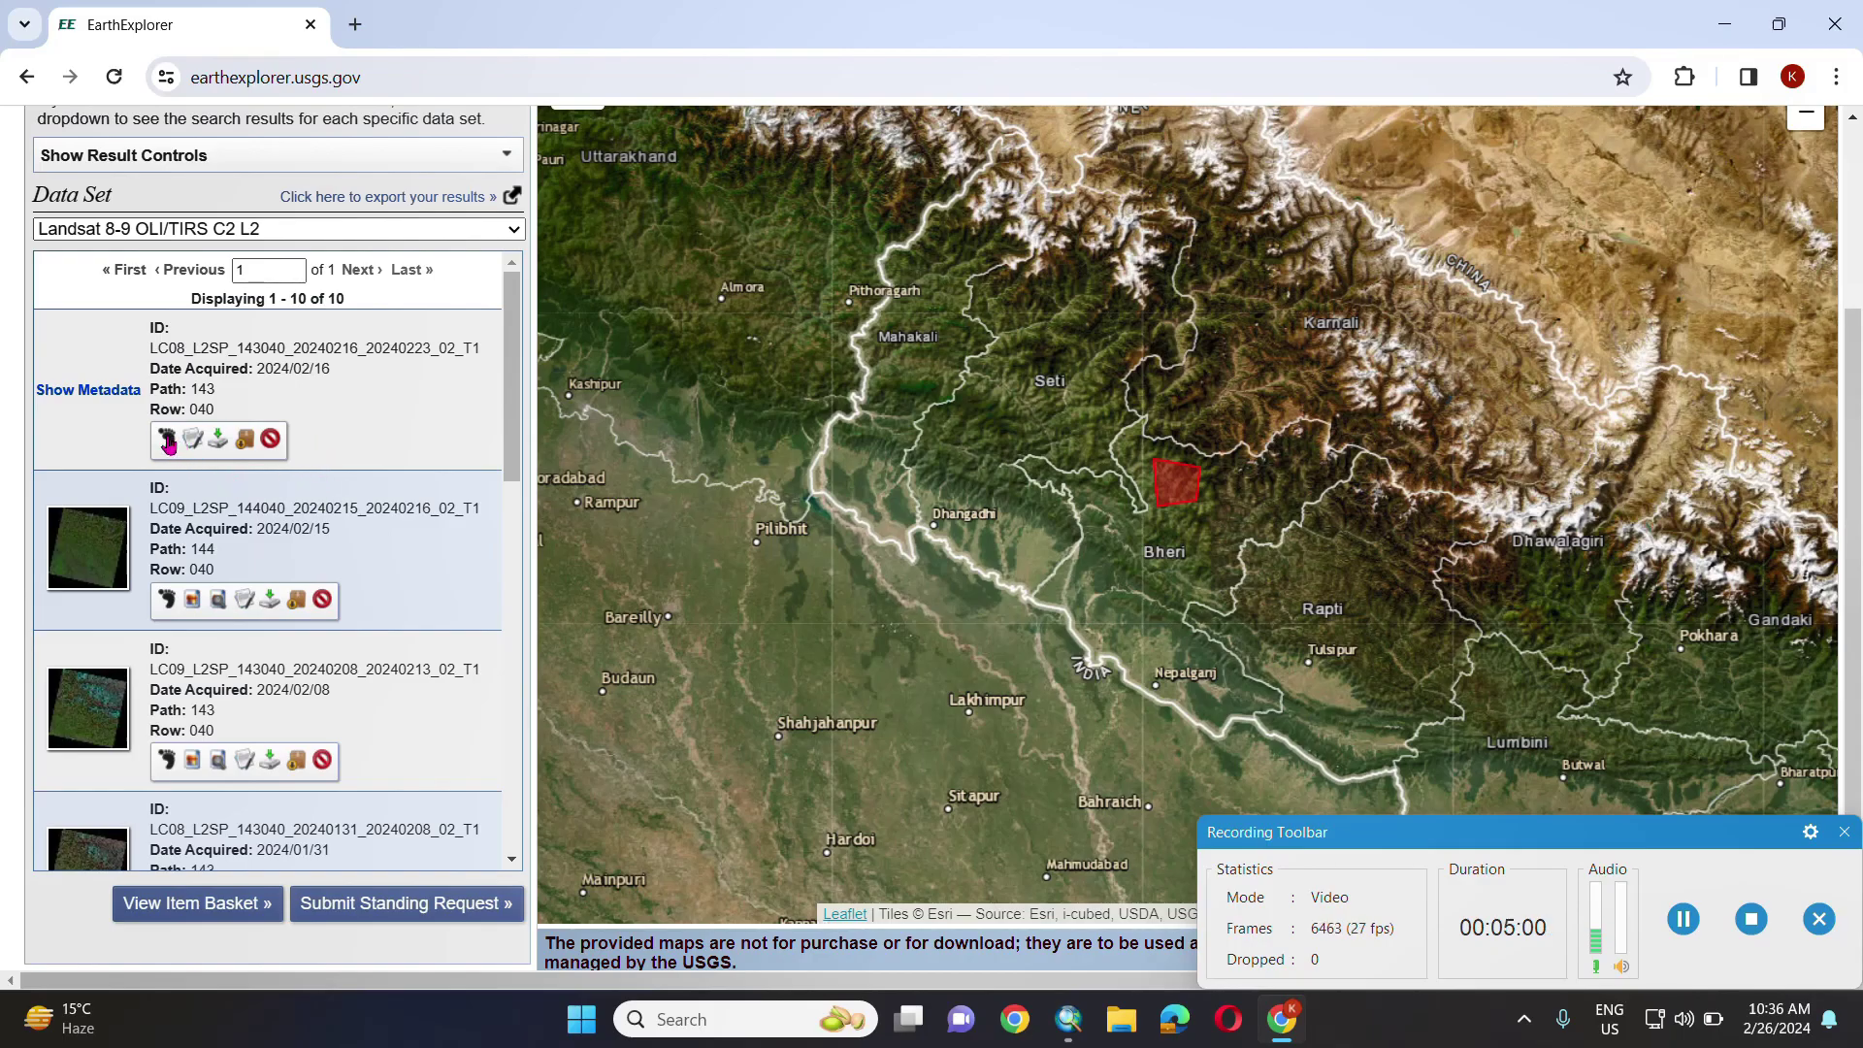
- Compare result footprints on the map, then open download options for the 2024/02/15 scene
{"action": "left_click", "coordinate": [168, 599]}
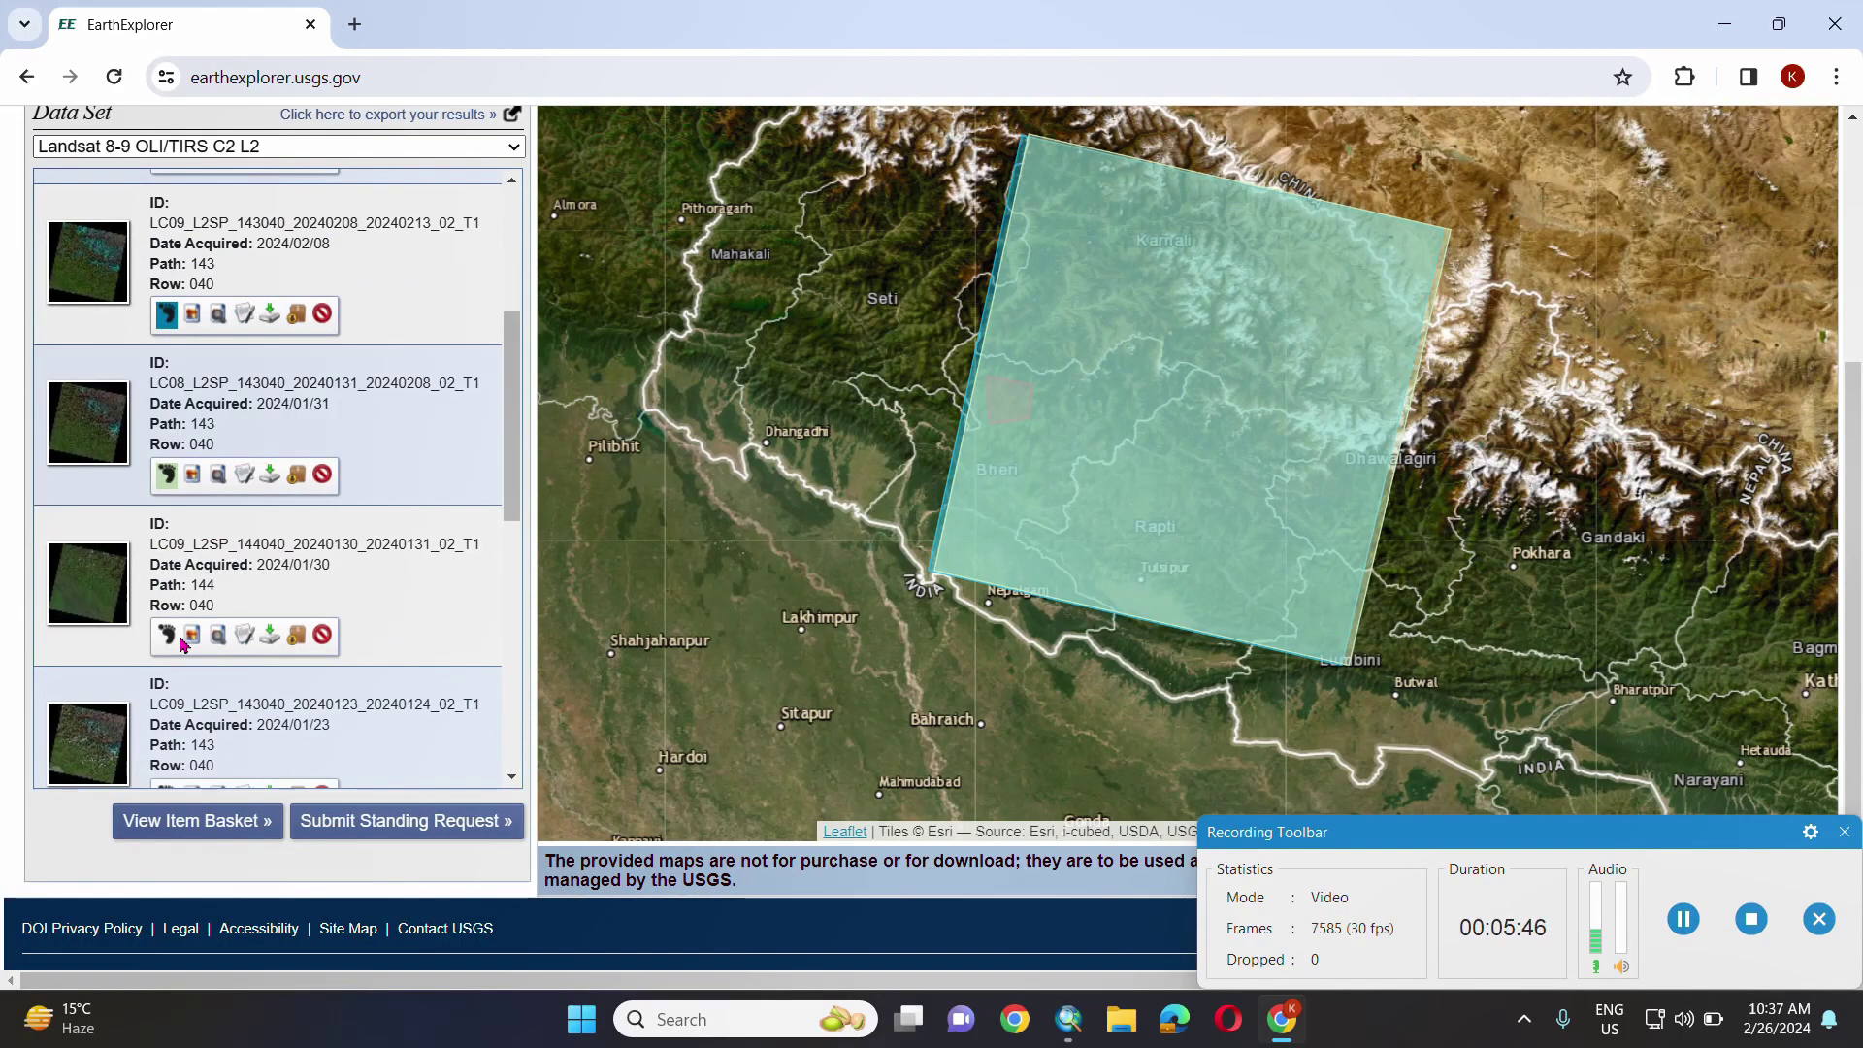
{"action": "left_click", "coordinate": [171, 637]}
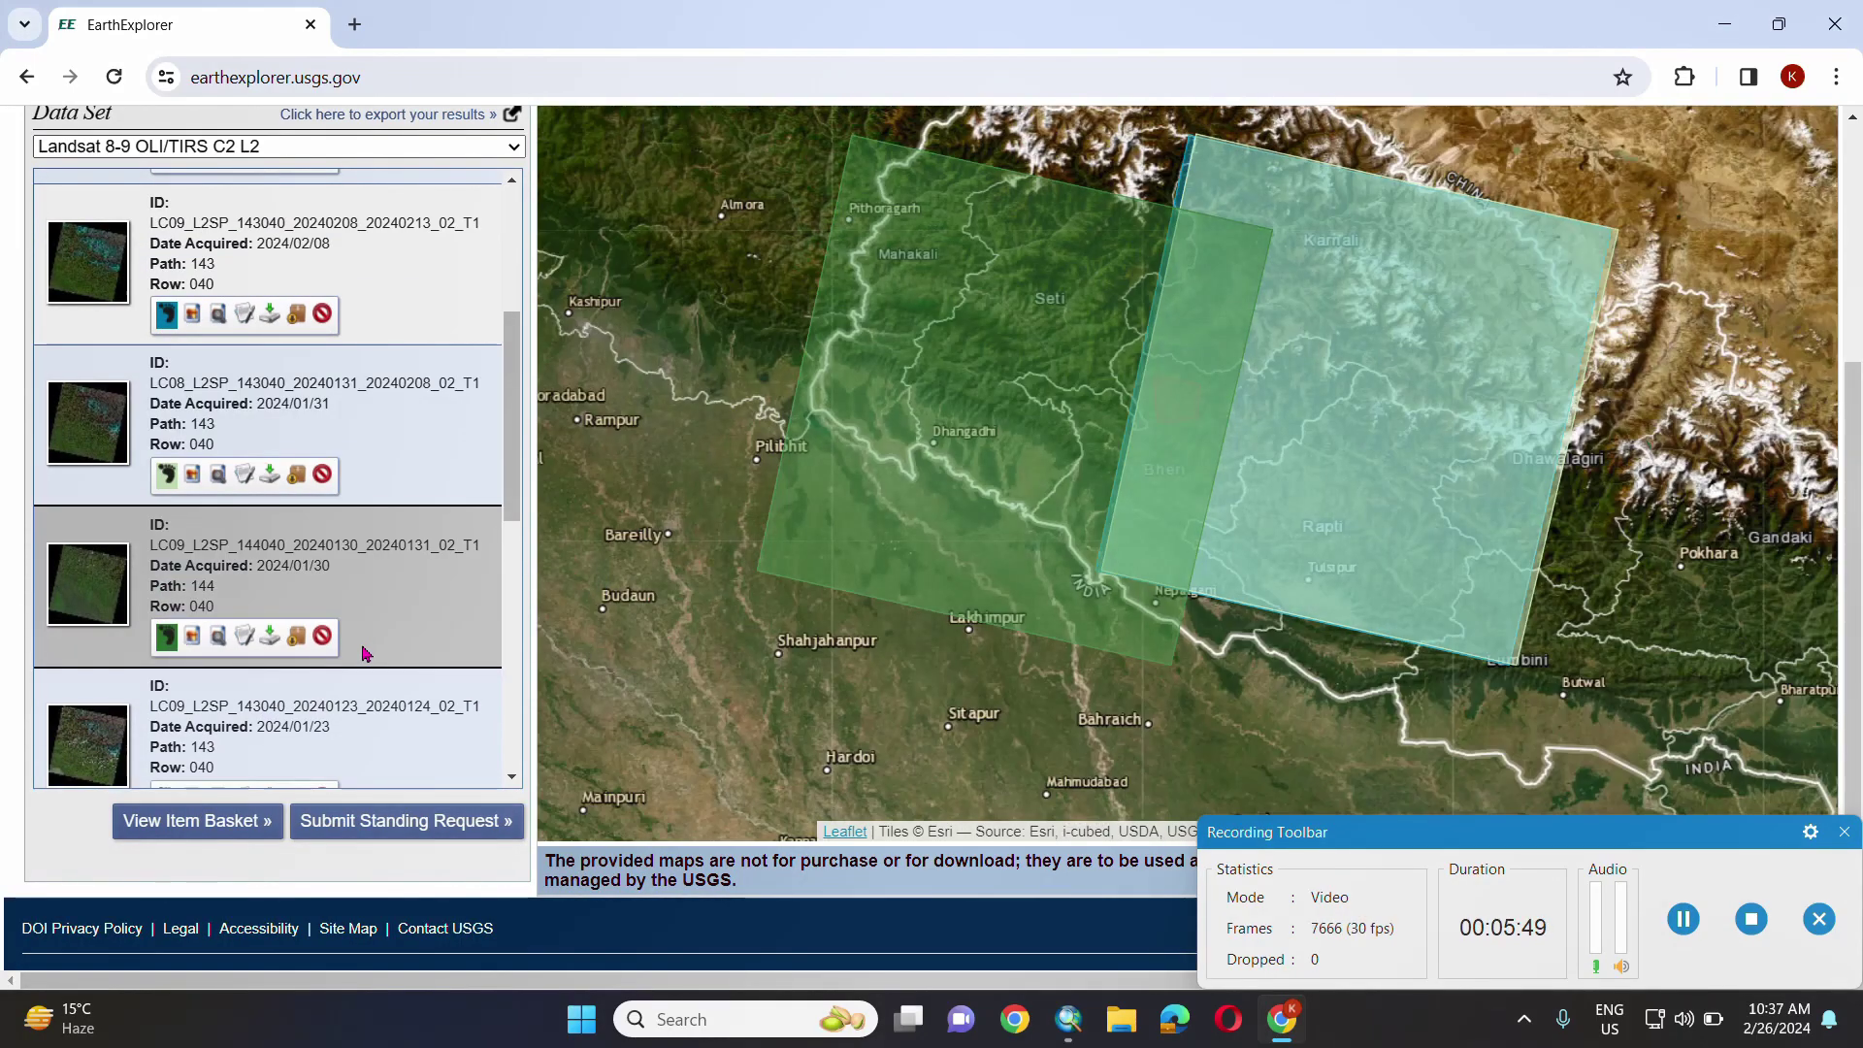
{"action": "scroll", "coordinate": [361, 653], "scroll_direction": "down", "scroll_amount": 3}
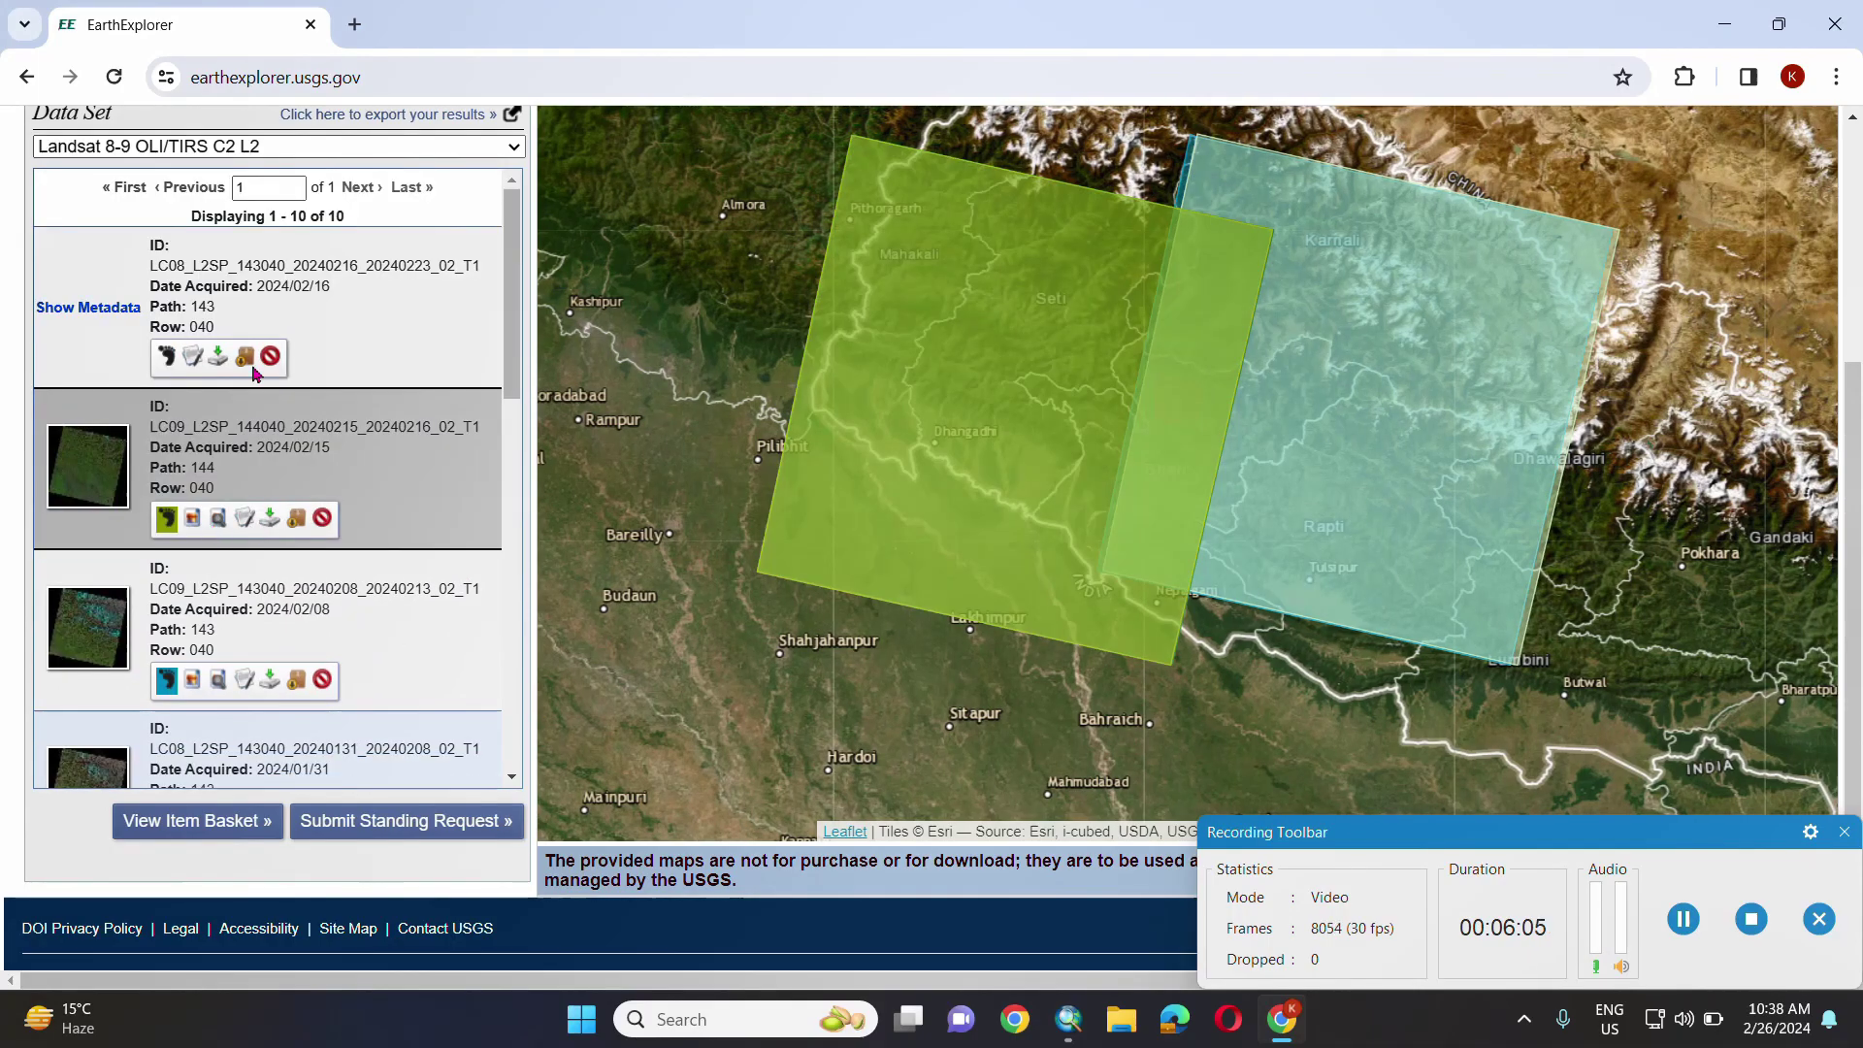
{"action": "left_click", "coordinate": [270, 521]}
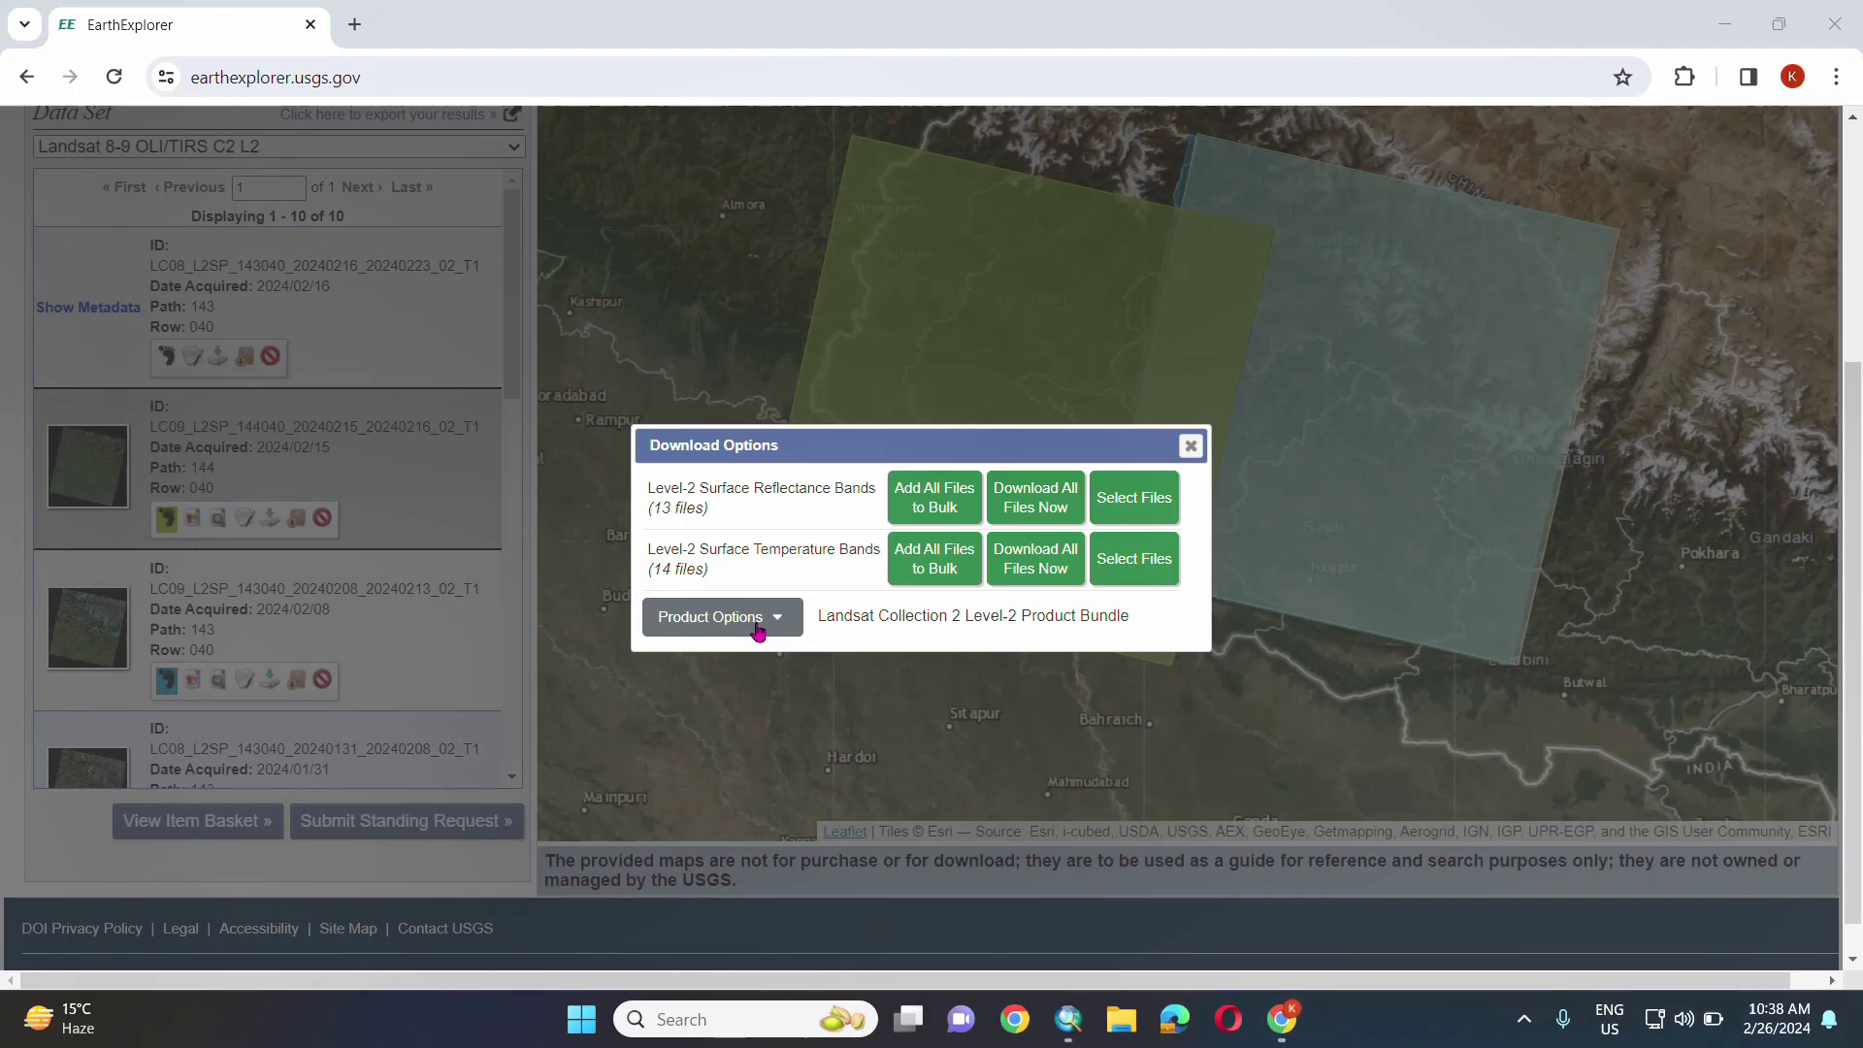
- Download the 958.47 MiB Level-2 product bundle from the full product file list
{"action": "left_click", "coordinate": [760, 619]}
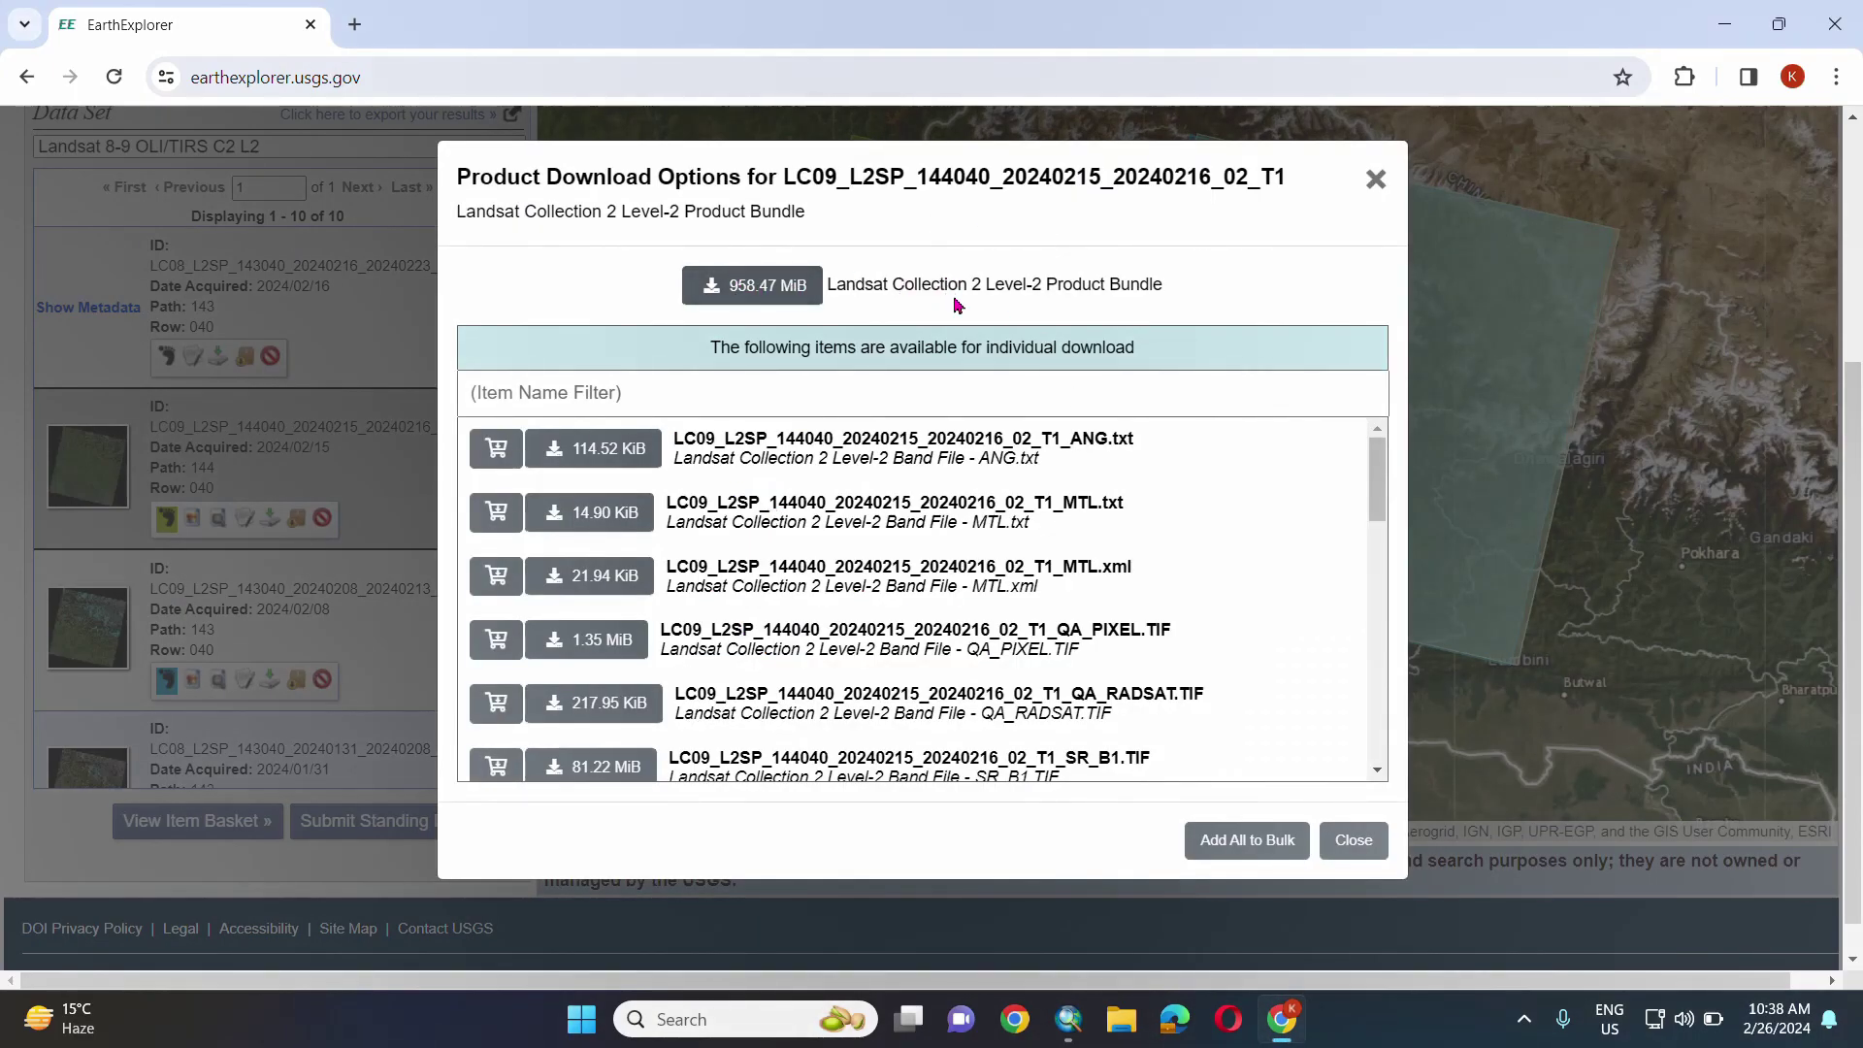
{"action": "left_click", "coordinate": [732, 293]}
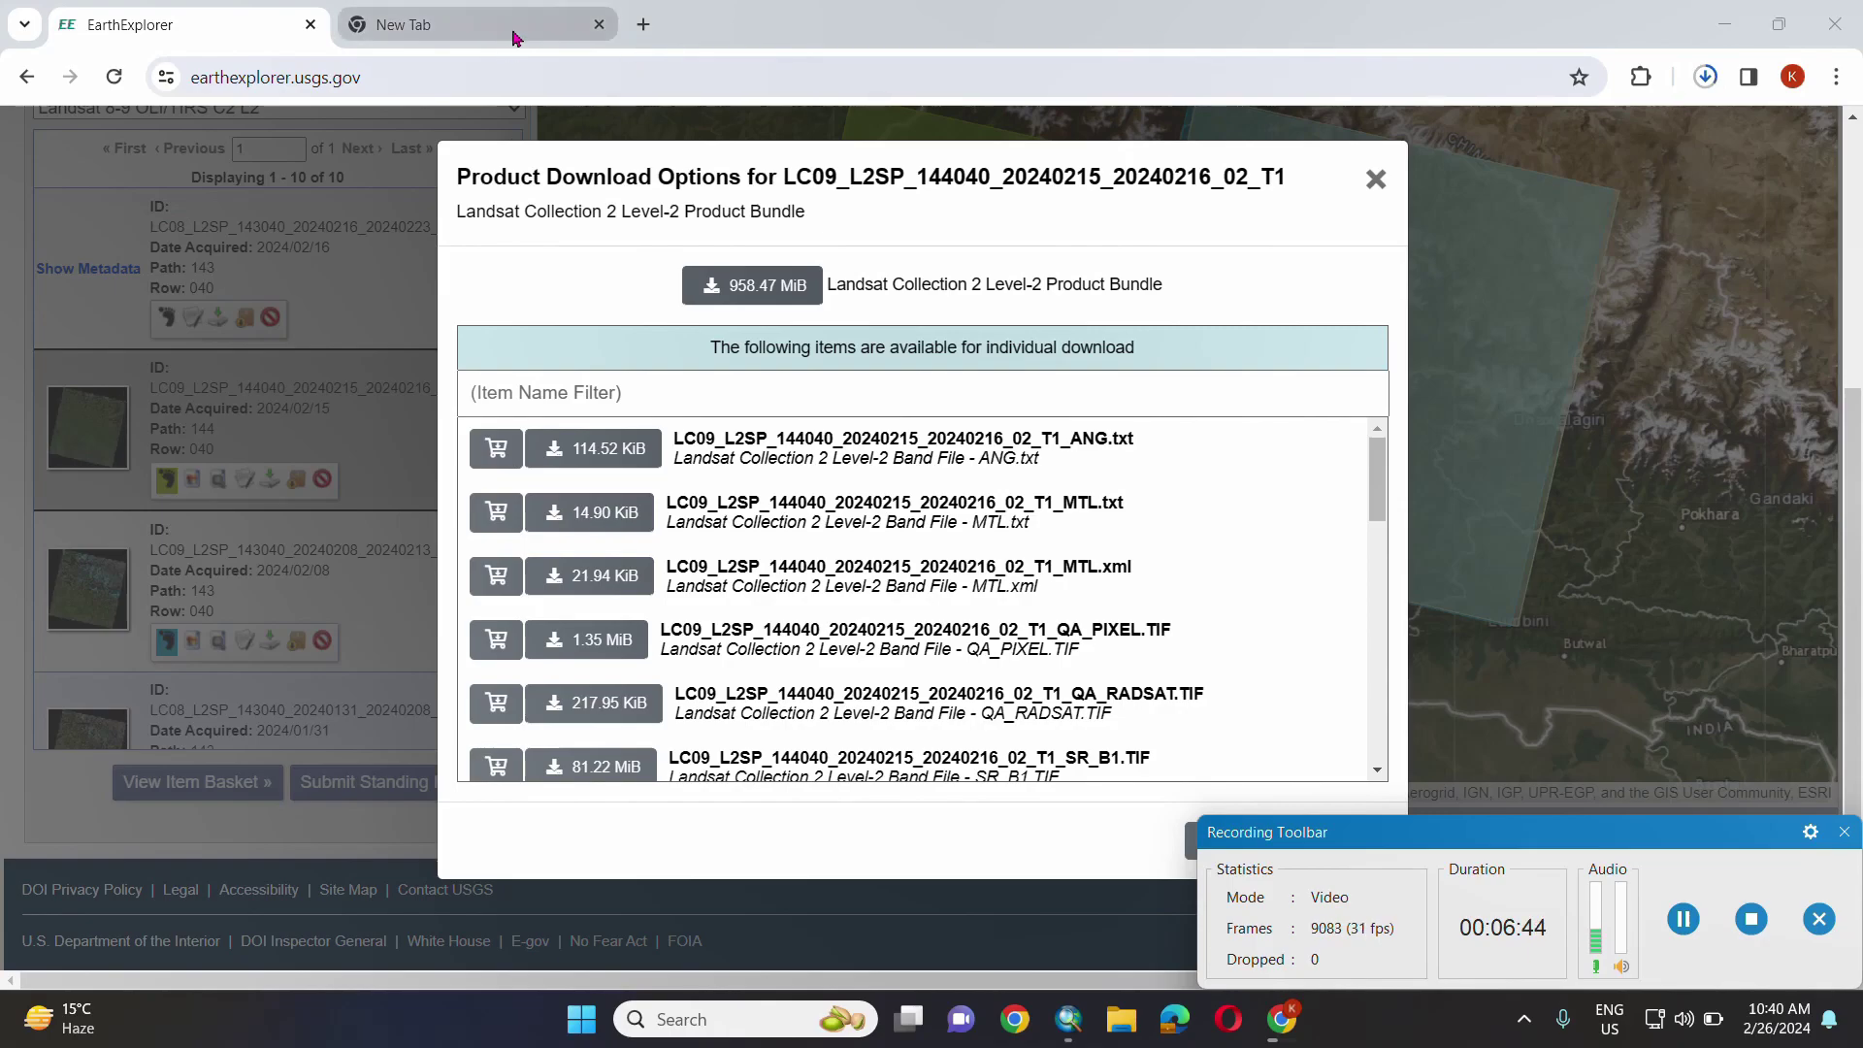
- Search Google for 'surveydepartment' and open the Survey Department's dos.gov.np website
{"action": "key", "text": "ctrl+Tab"}
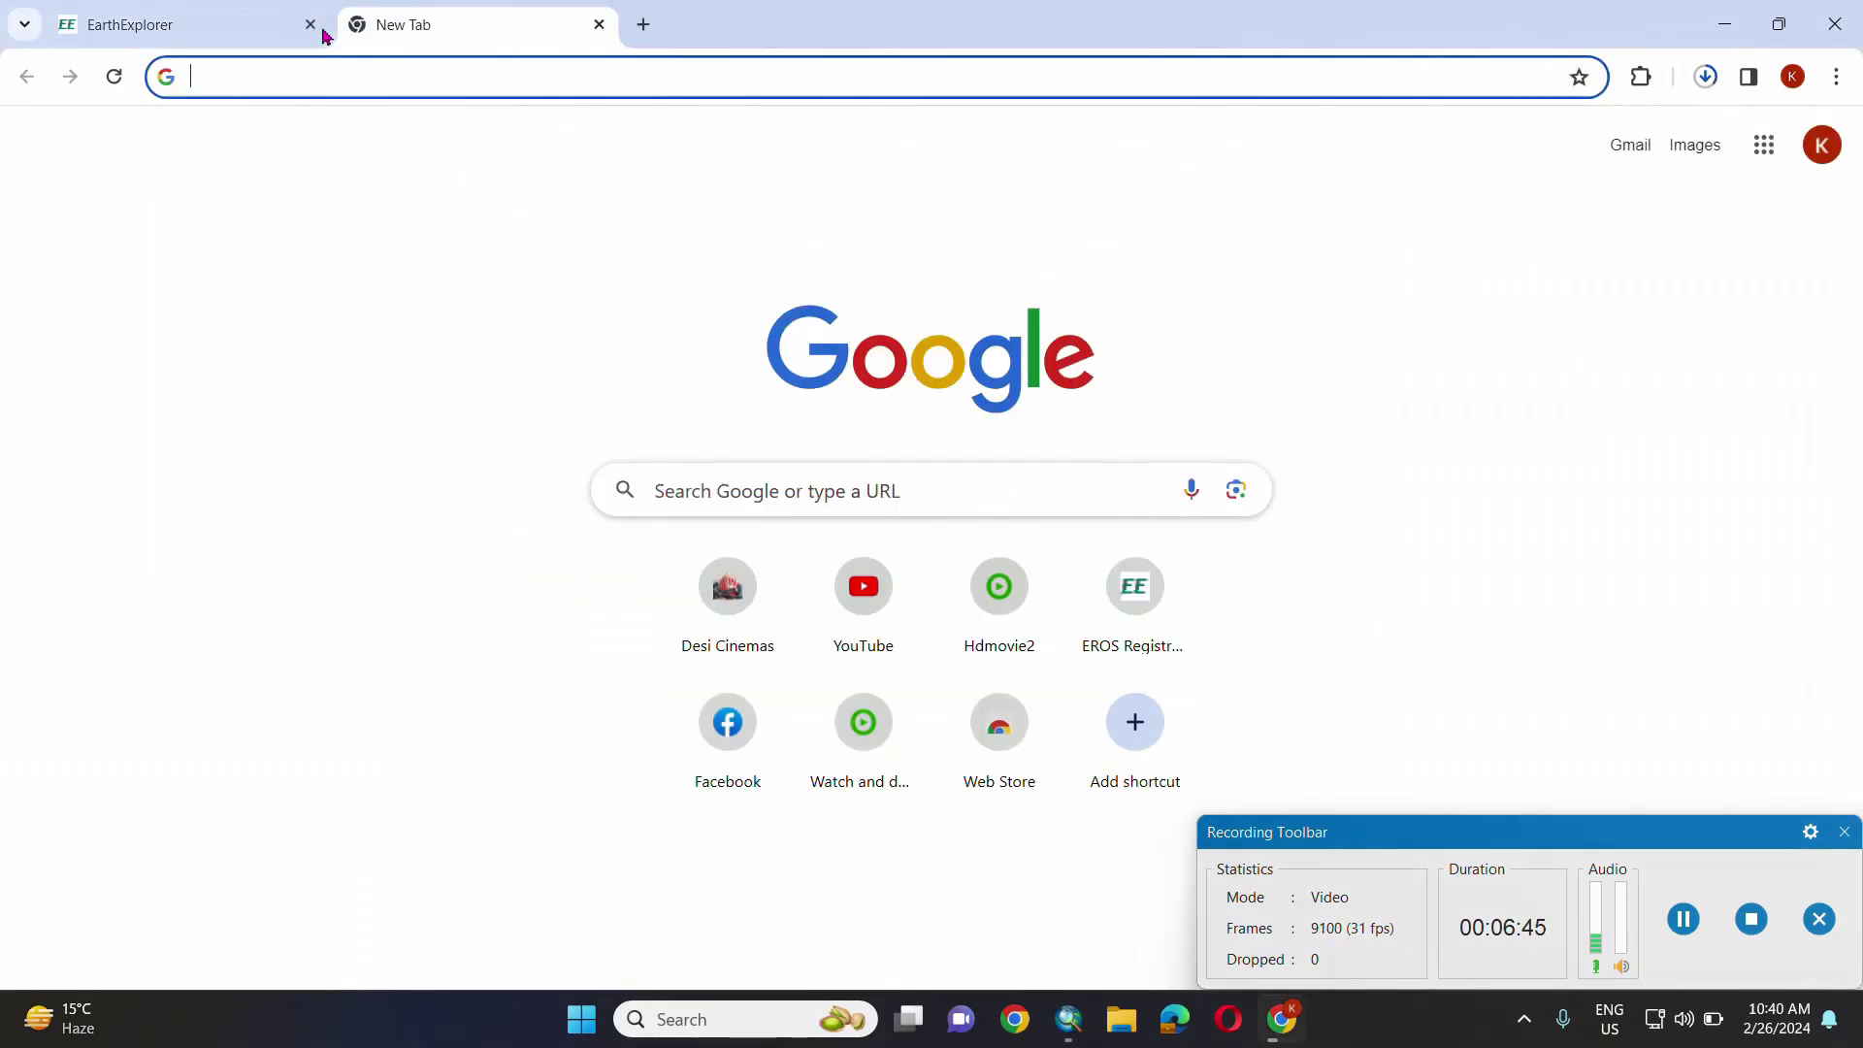
{"action": "left_click", "coordinate": [1656, 929]}
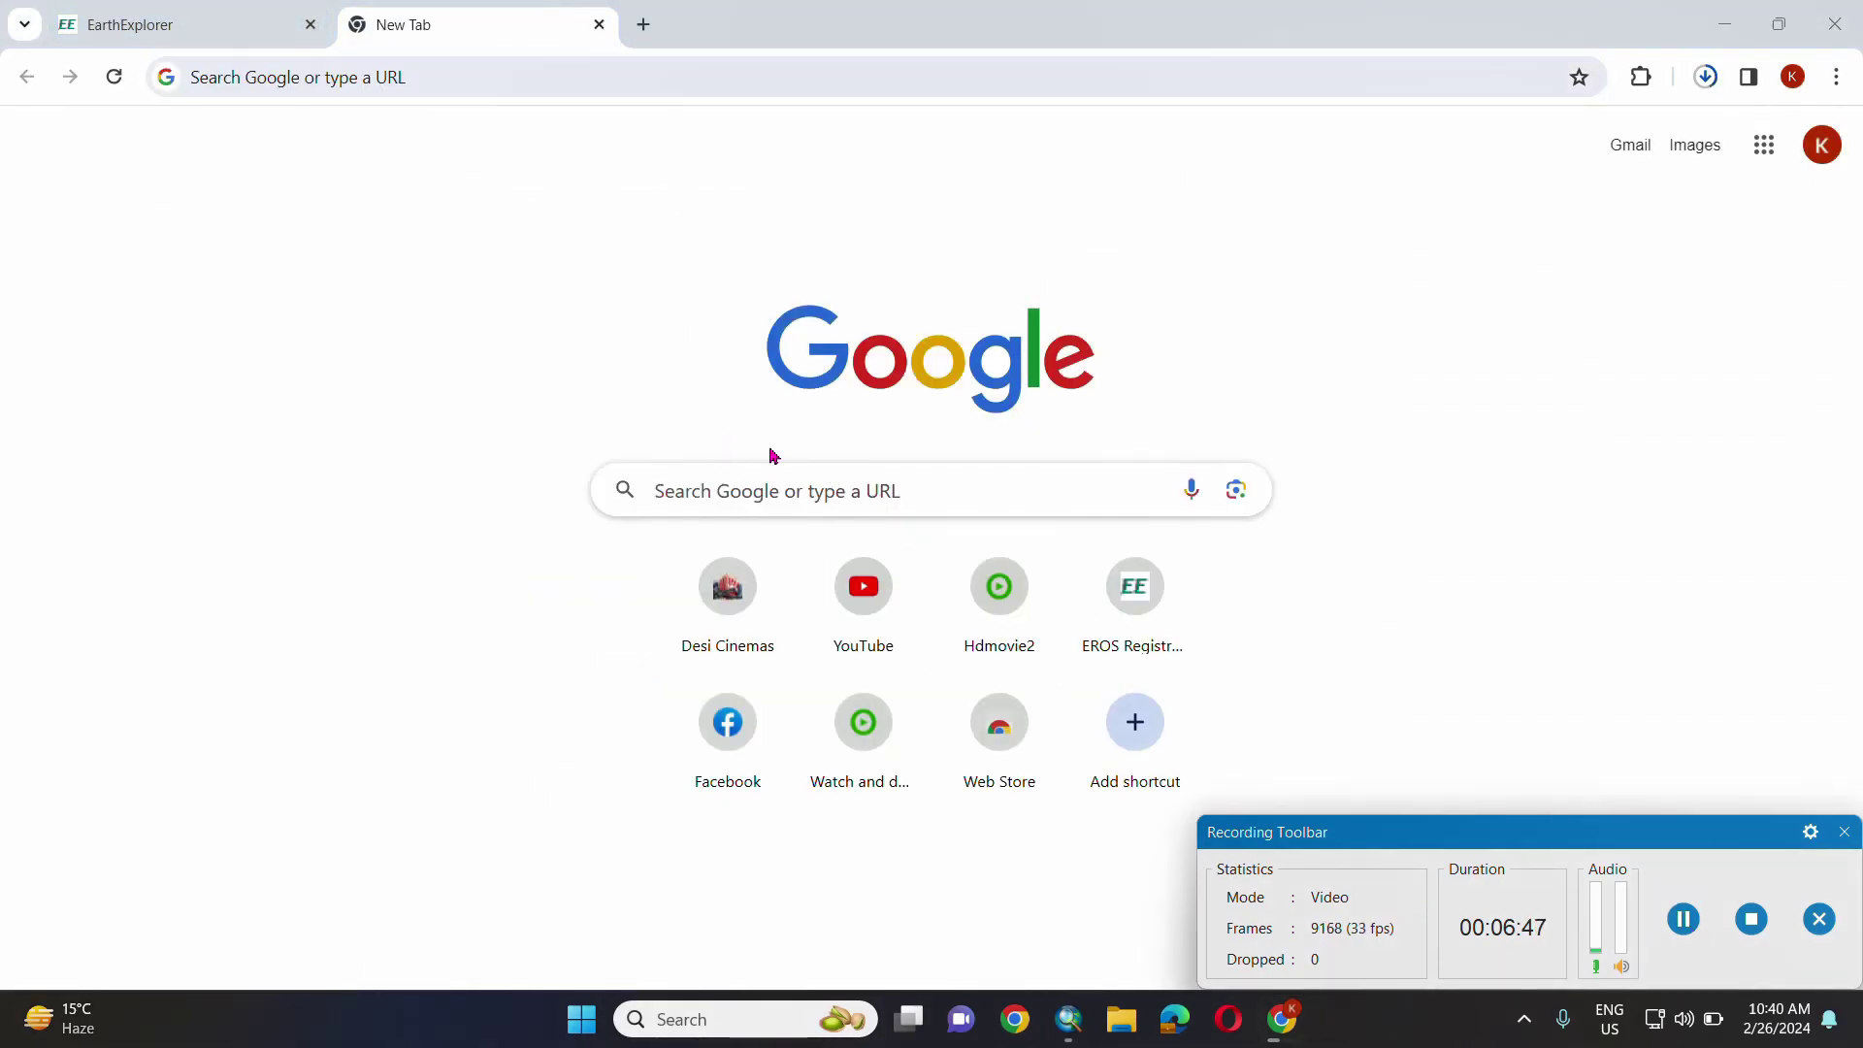
{"action": "left_click", "coordinate": [289, 86]}
{"action": "type", "text": "surveydepartment"}
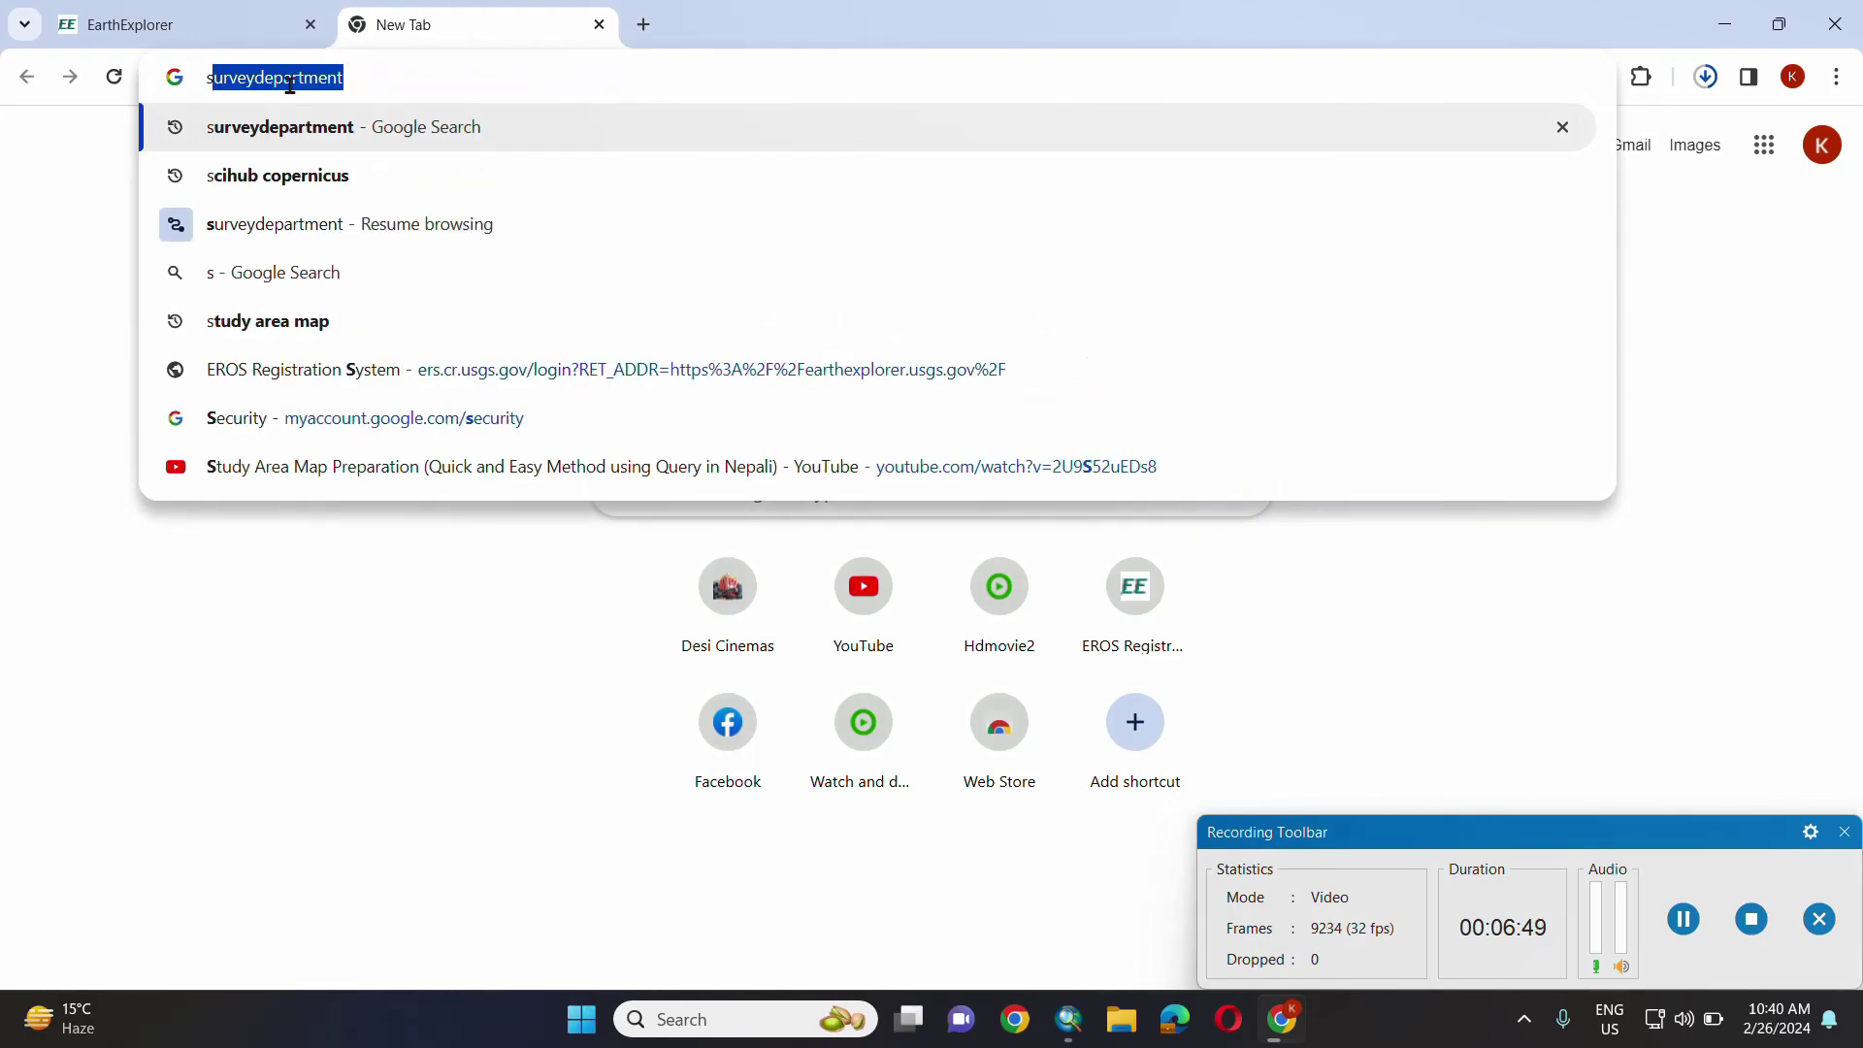
{"action": "key", "text": "Return"}
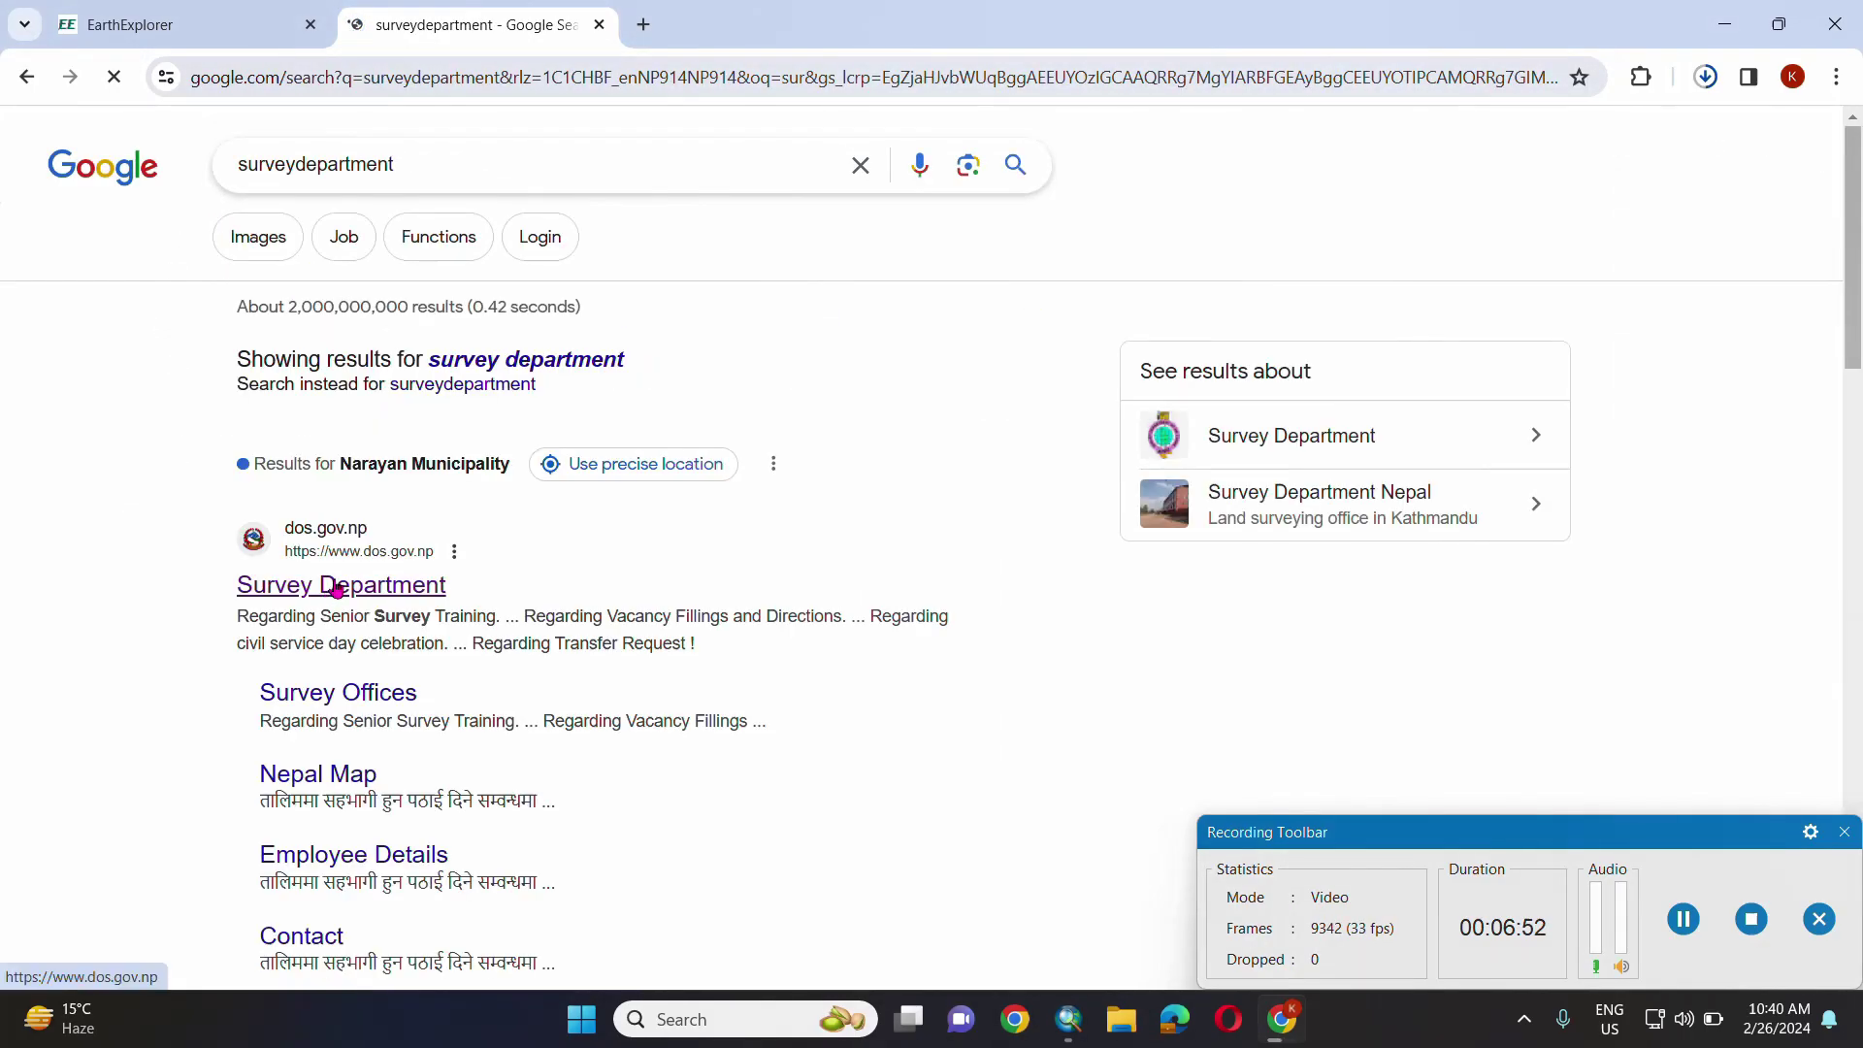
{"action": "left_click", "coordinate": [333, 585]}
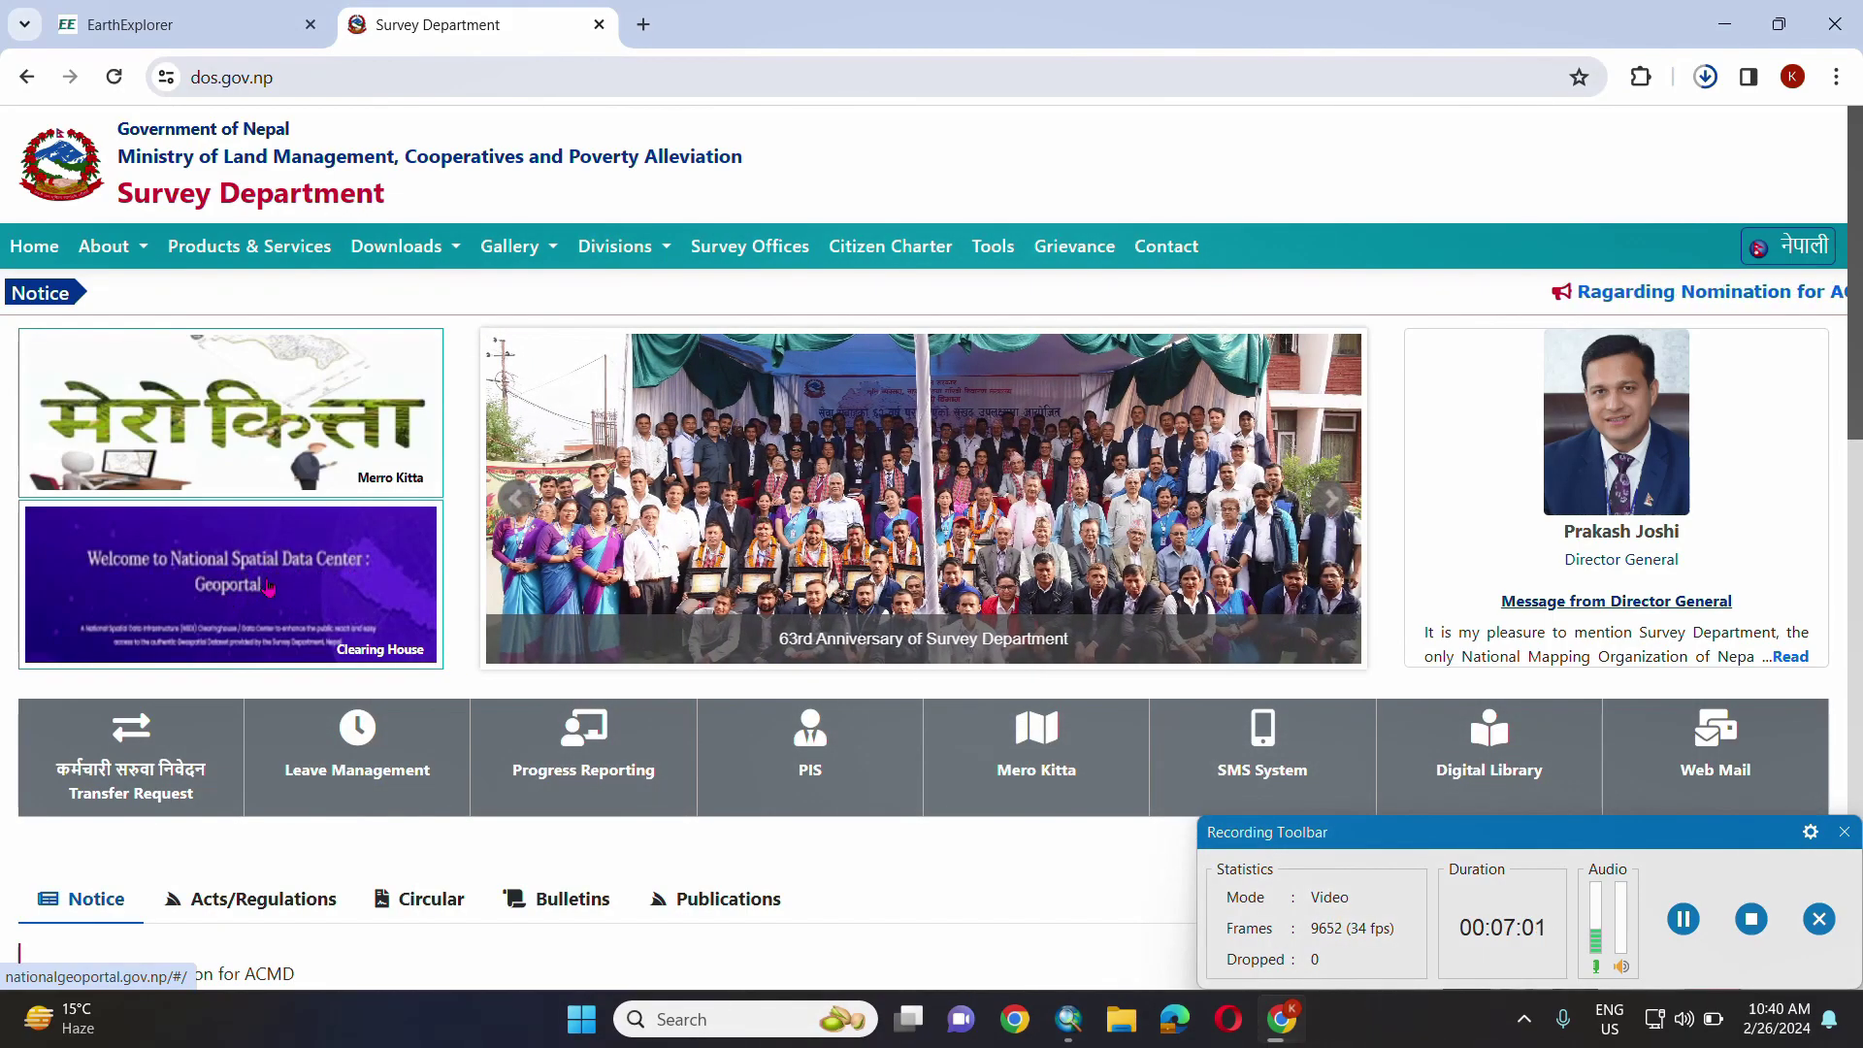
- Open the National Geoportal and sign in with the account e-mail and password, retyping a mistyped password
{"action": "left_click", "coordinate": [269, 586]}
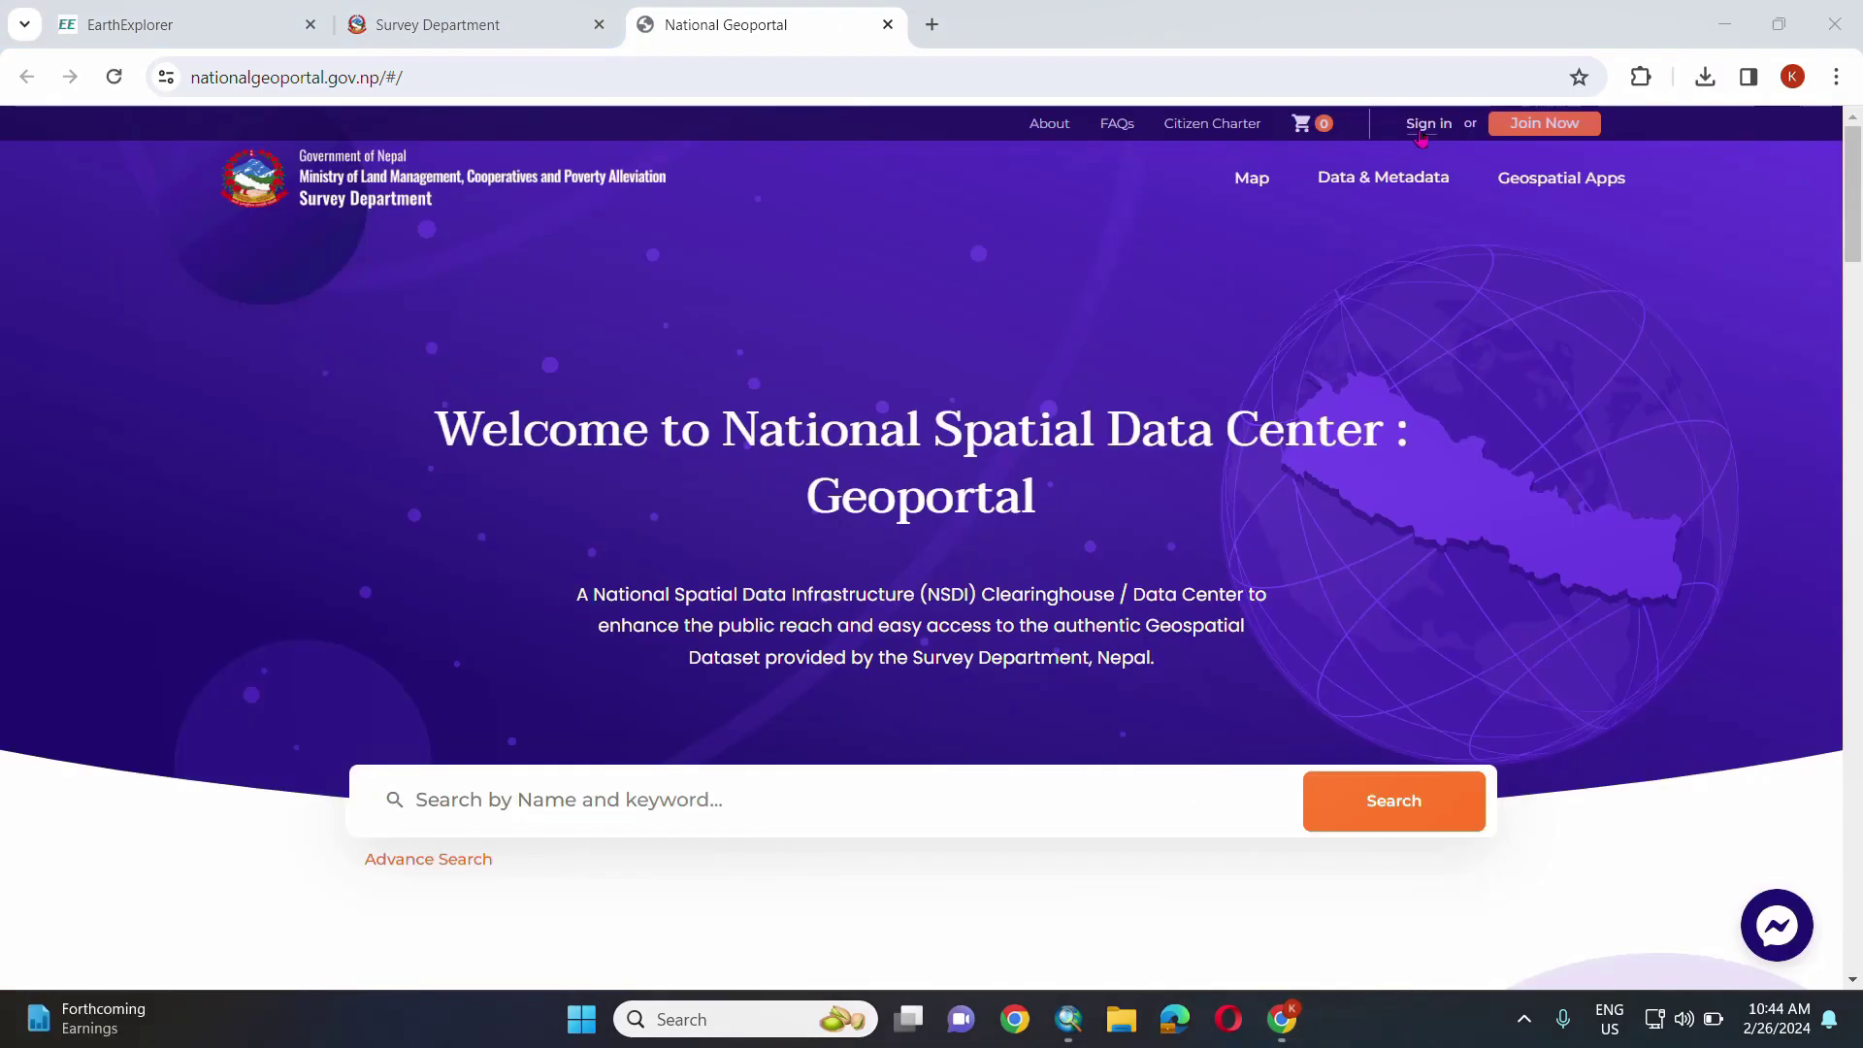
{"action": "left_click", "coordinate": [1423, 126]}
{"action": "left_click", "coordinate": [419, 383]}
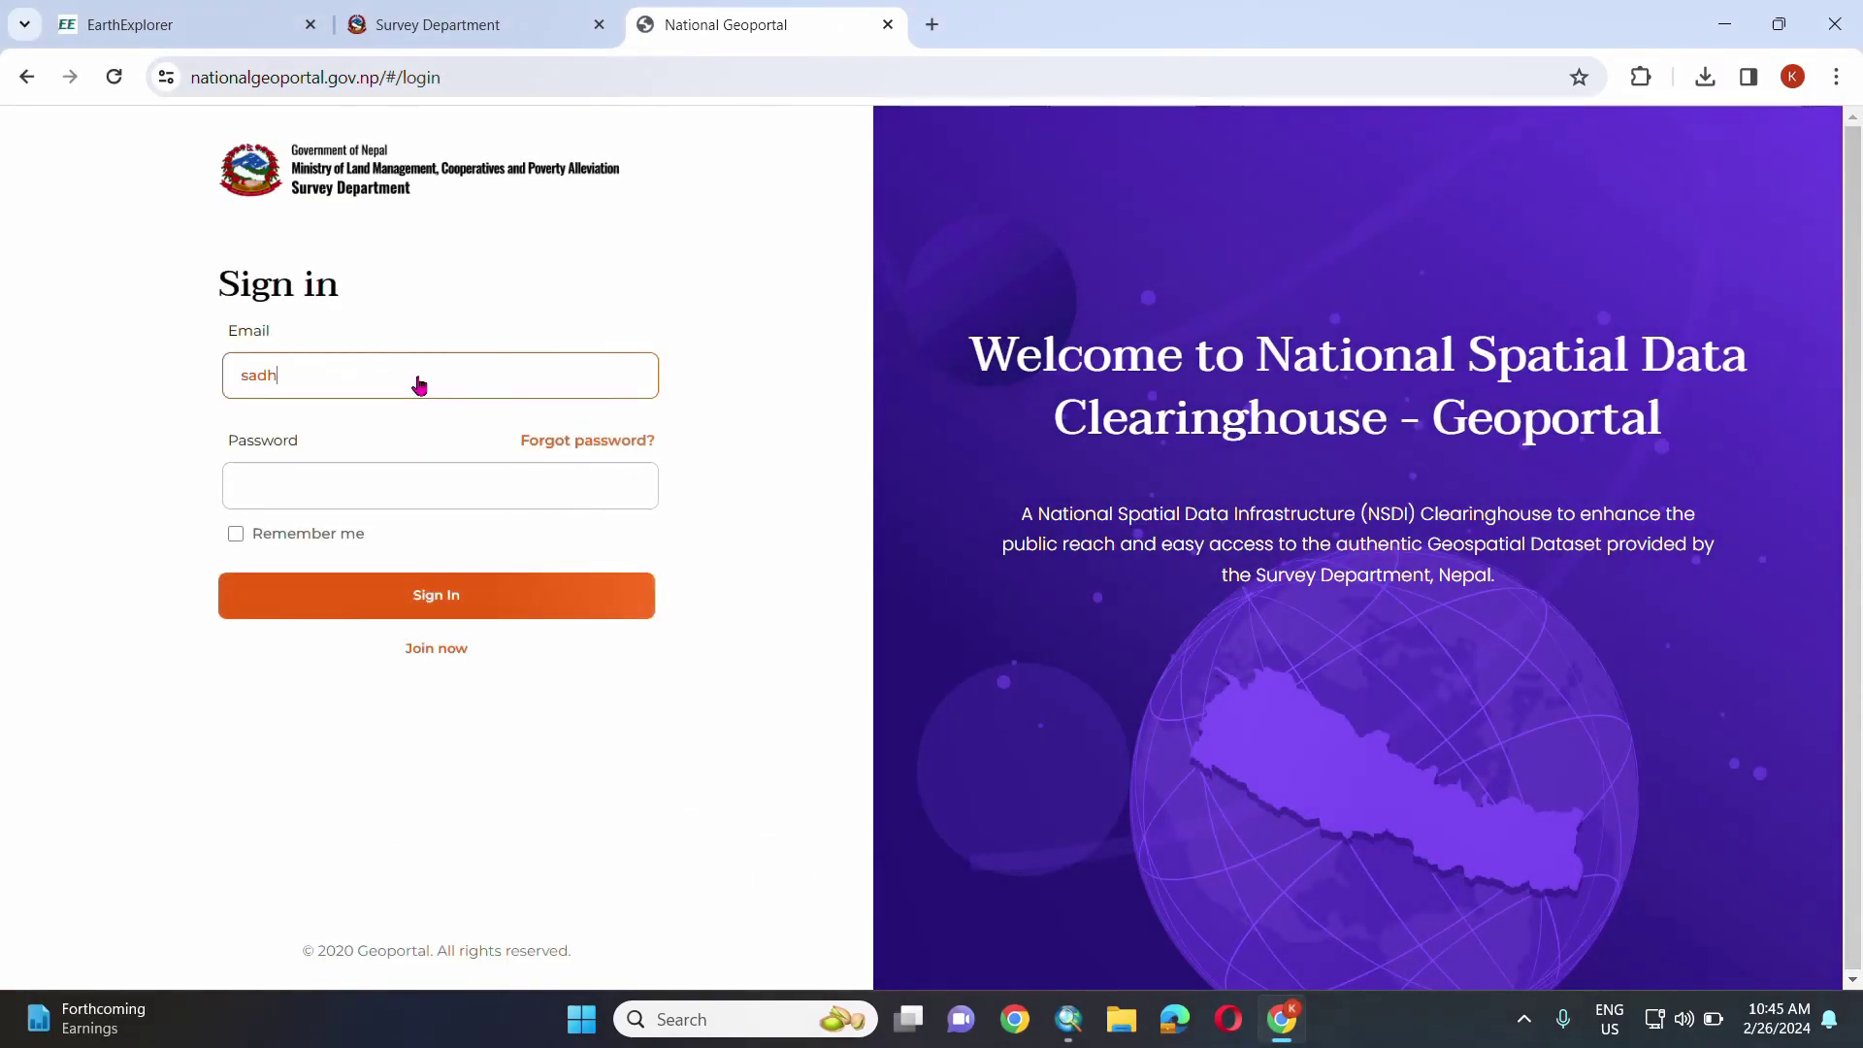
{"action": "left_click", "coordinate": [449, 483]}
{"action": "type", "text": "***"}
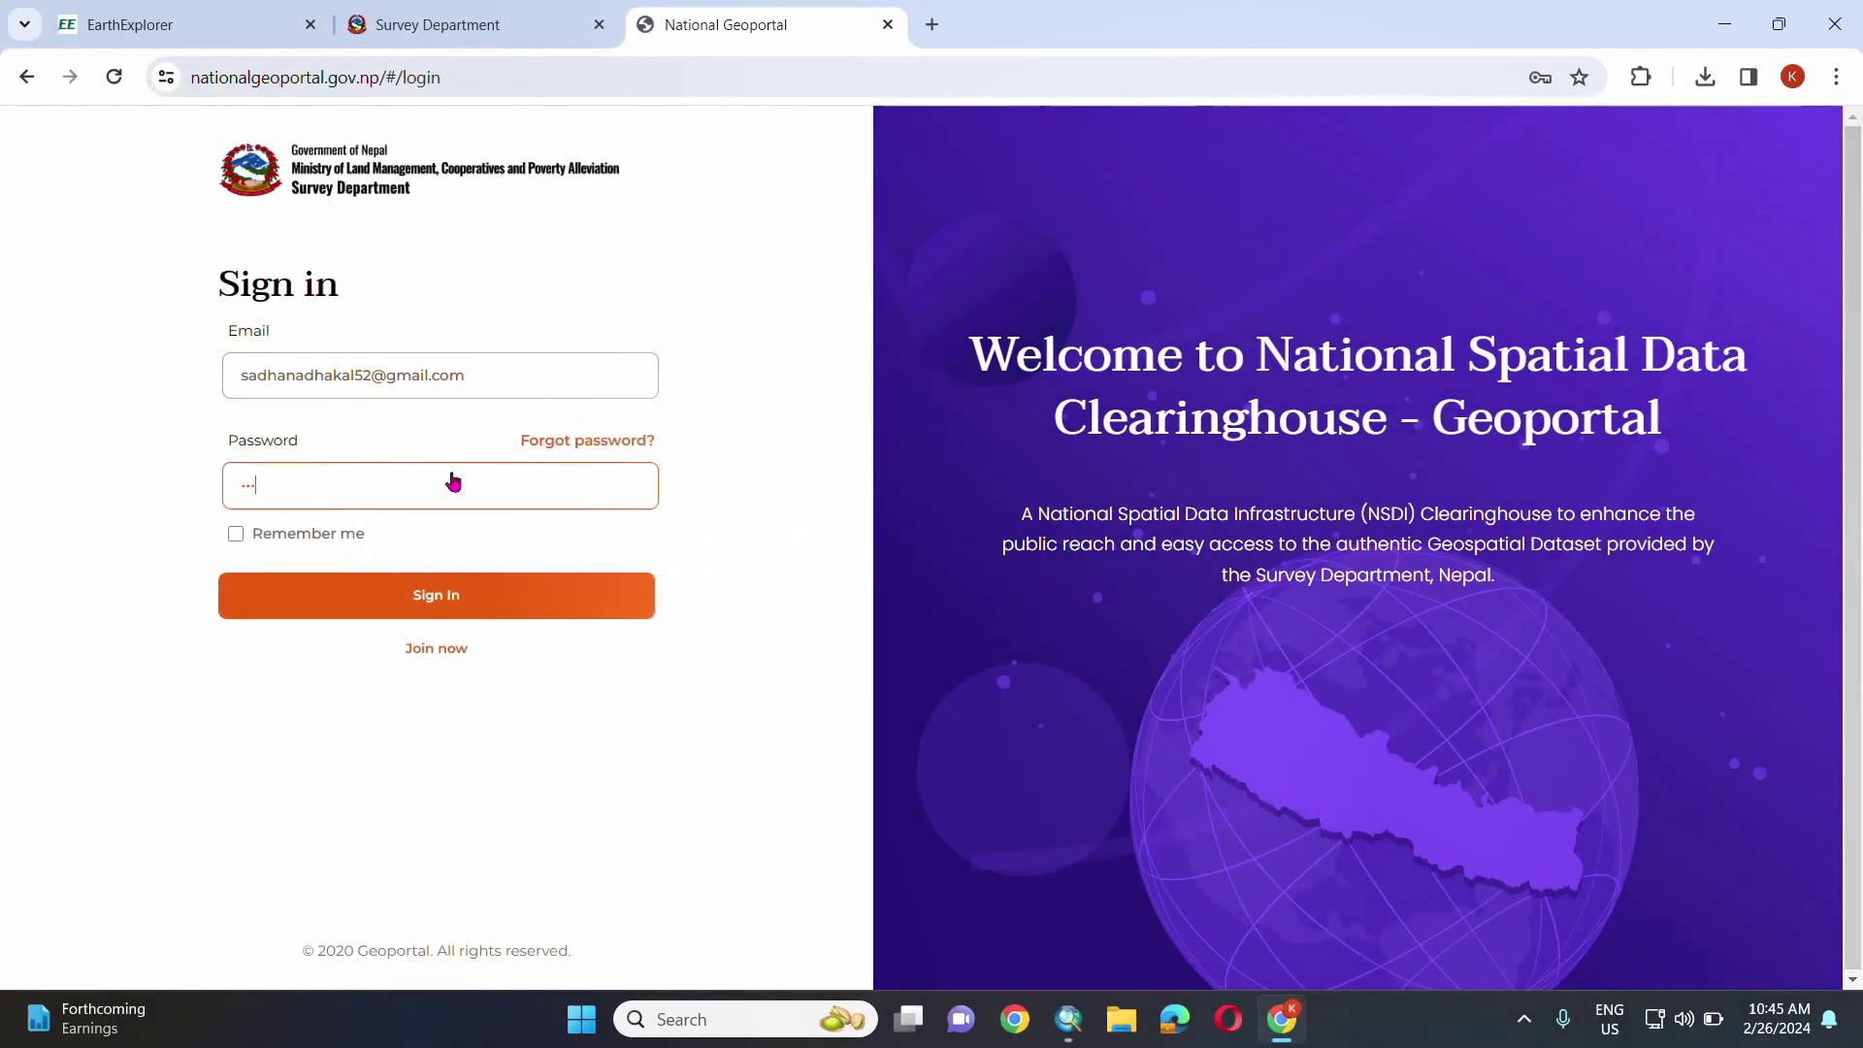
{"action": "key", "text": "ctrl+a"}
{"action": "key", "text": "BackSpace"}
{"action": "type", "text": "********"}
{"action": "left_click", "coordinate": [592, 595]}
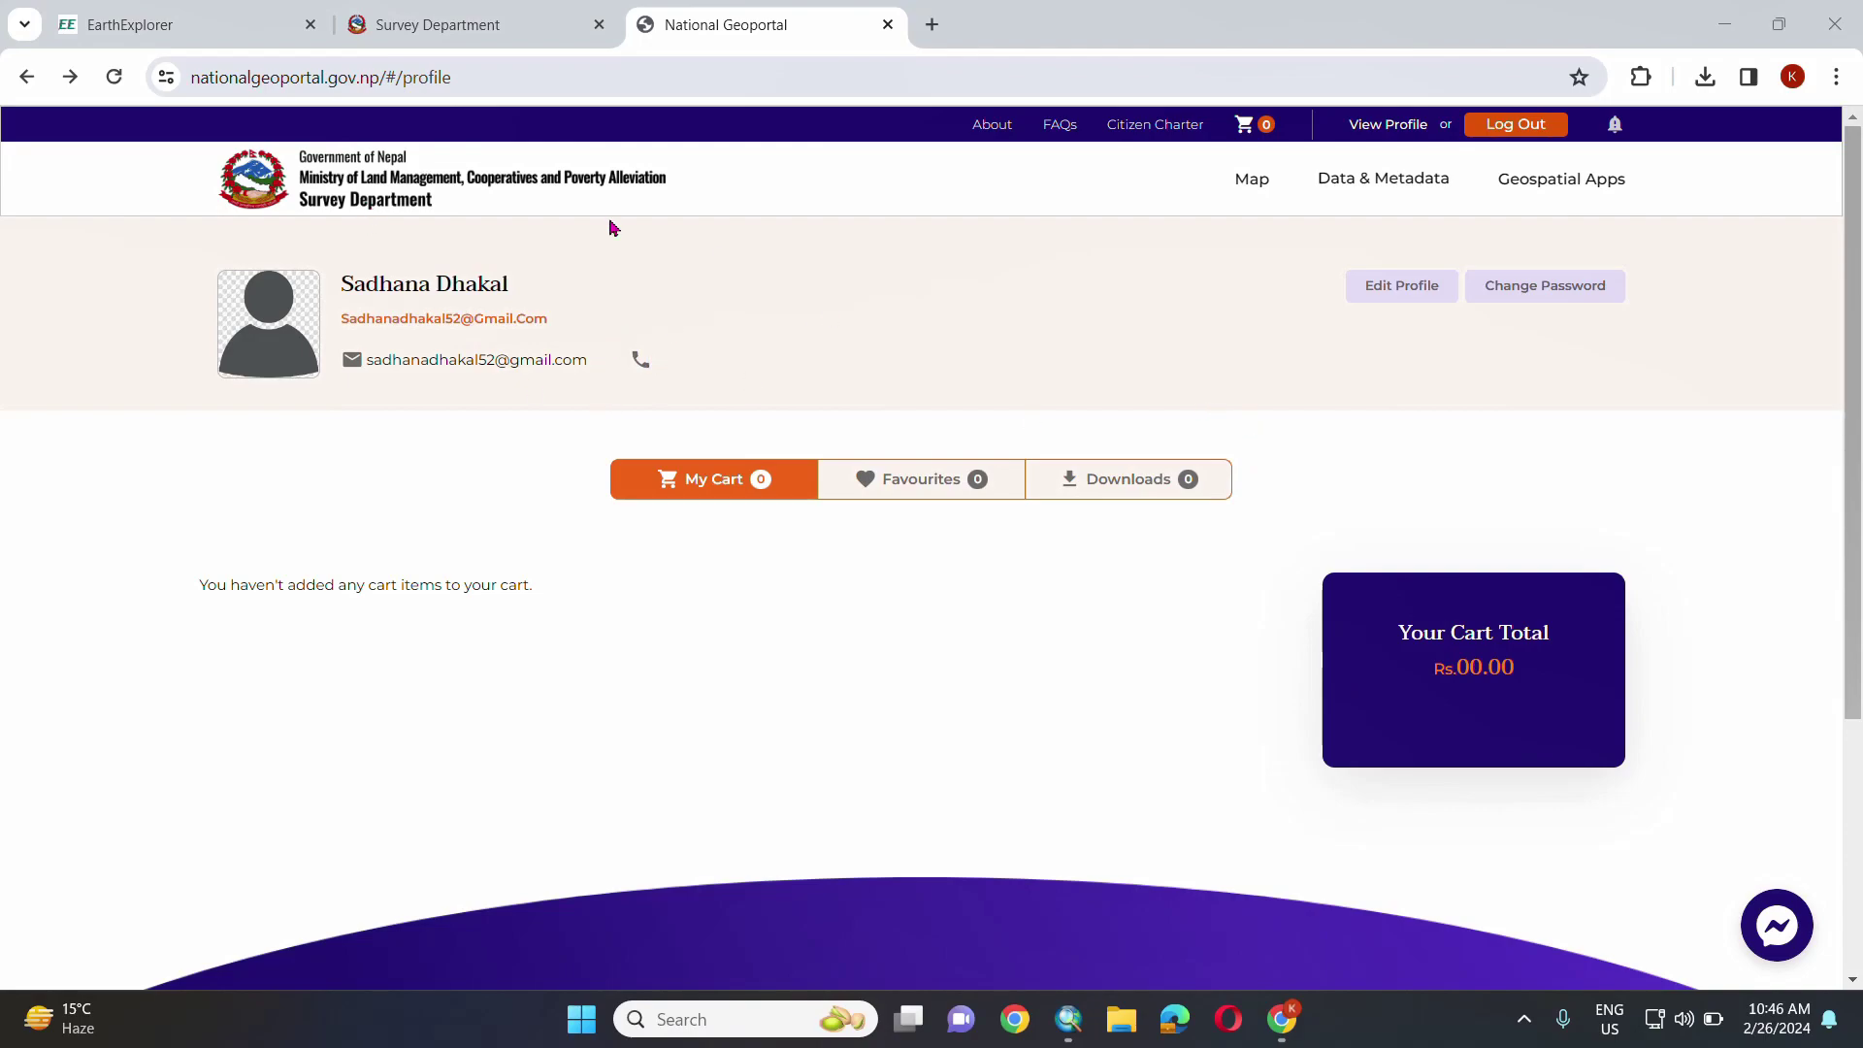
- List all Geoportal datasets and filter them to Administrative Boundaries
{"action": "left_click", "coordinate": [372, 177]}
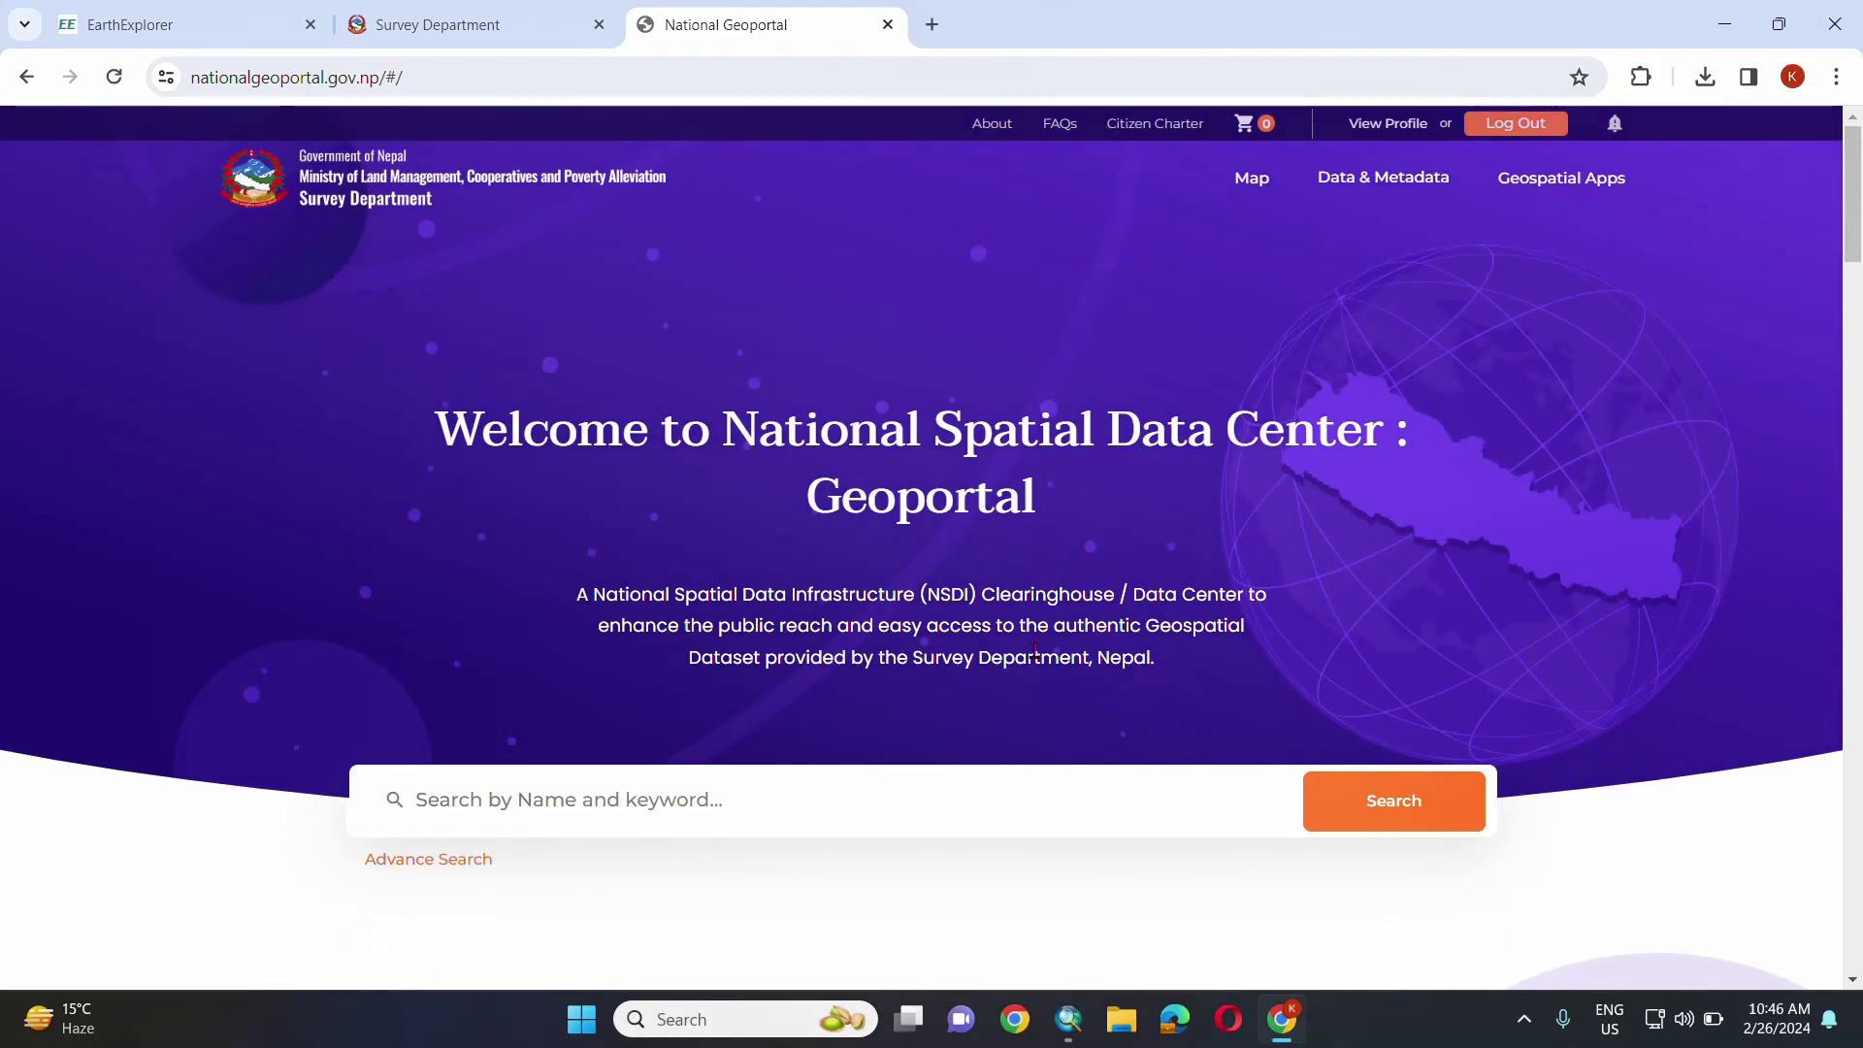
{"action": "scroll", "coordinate": [1033, 648], "scroll_direction": "down", "scroll_amount": 8}
{"action": "scroll", "coordinate": [1033, 648], "scroll_direction": "down", "scroll_amount": 8}
{"action": "scroll", "coordinate": [1009, 637], "scroll_direction": "down", "scroll_amount": 12}
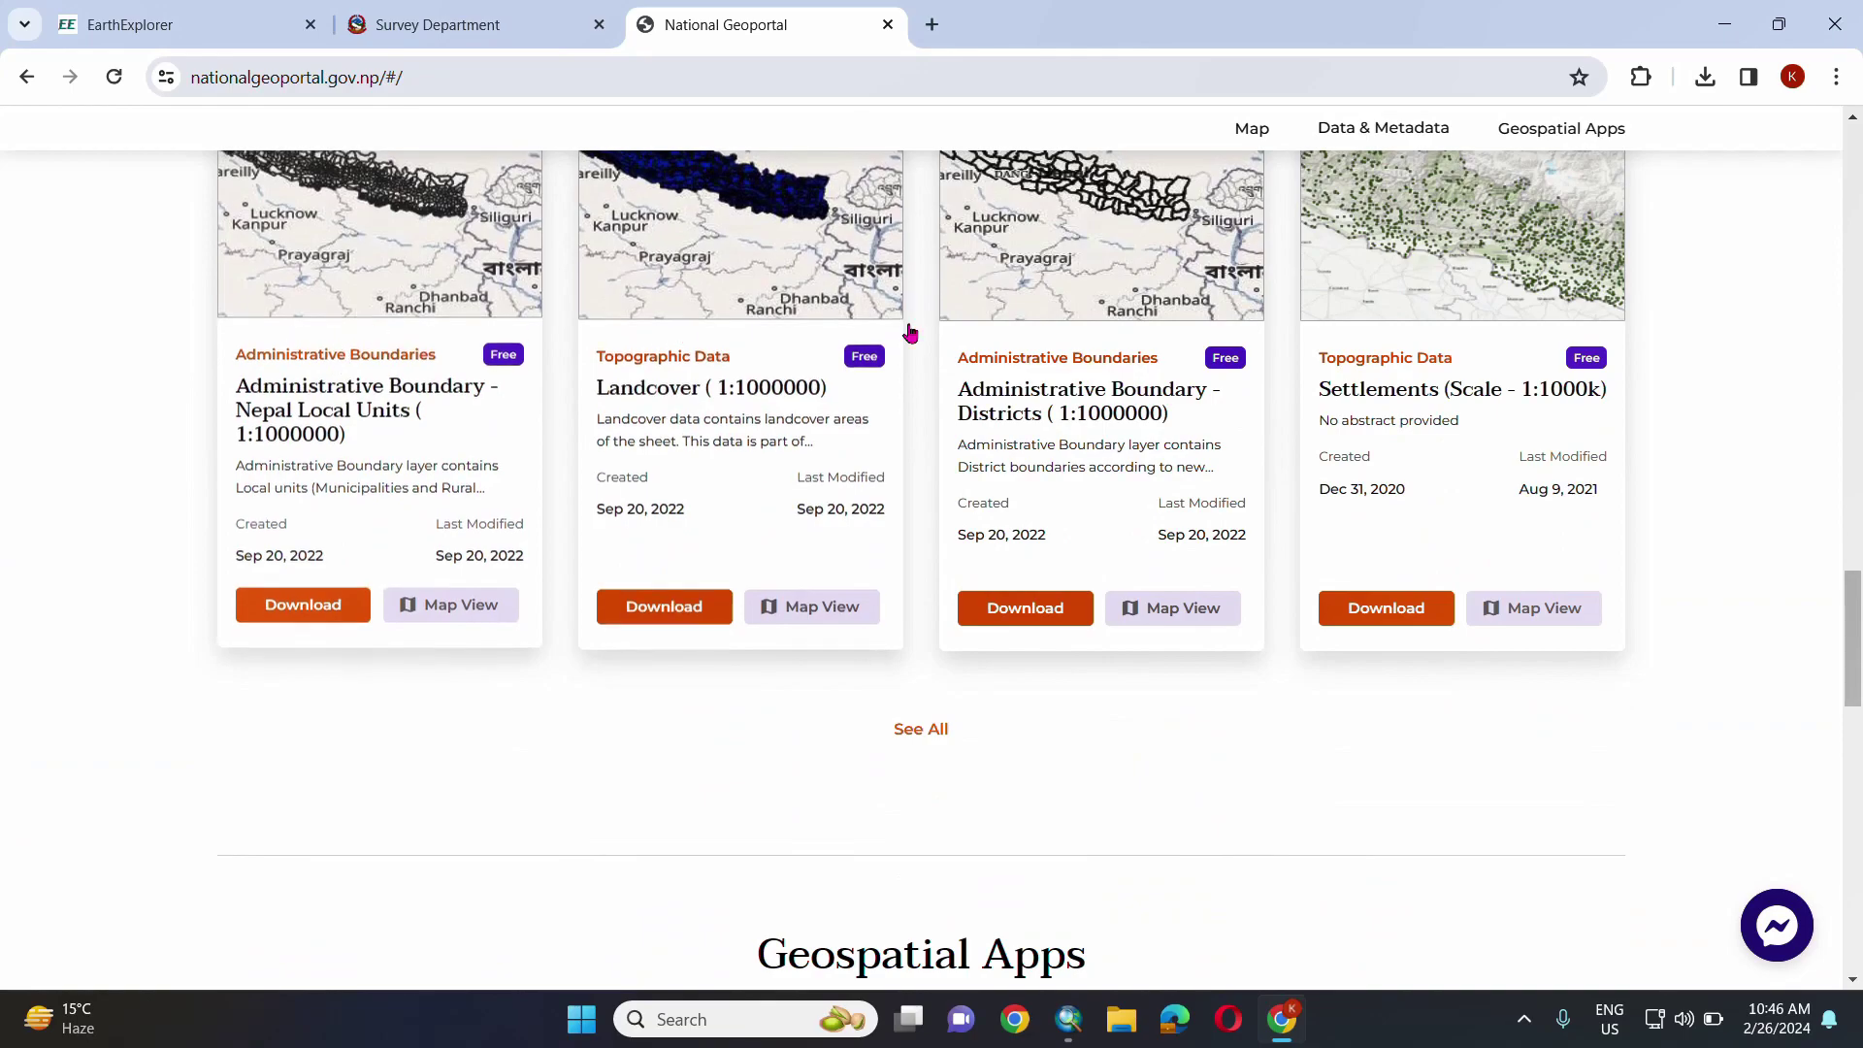
{"action": "scroll", "coordinate": [641, 408], "scroll_direction": "up", "scroll_amount": 3}
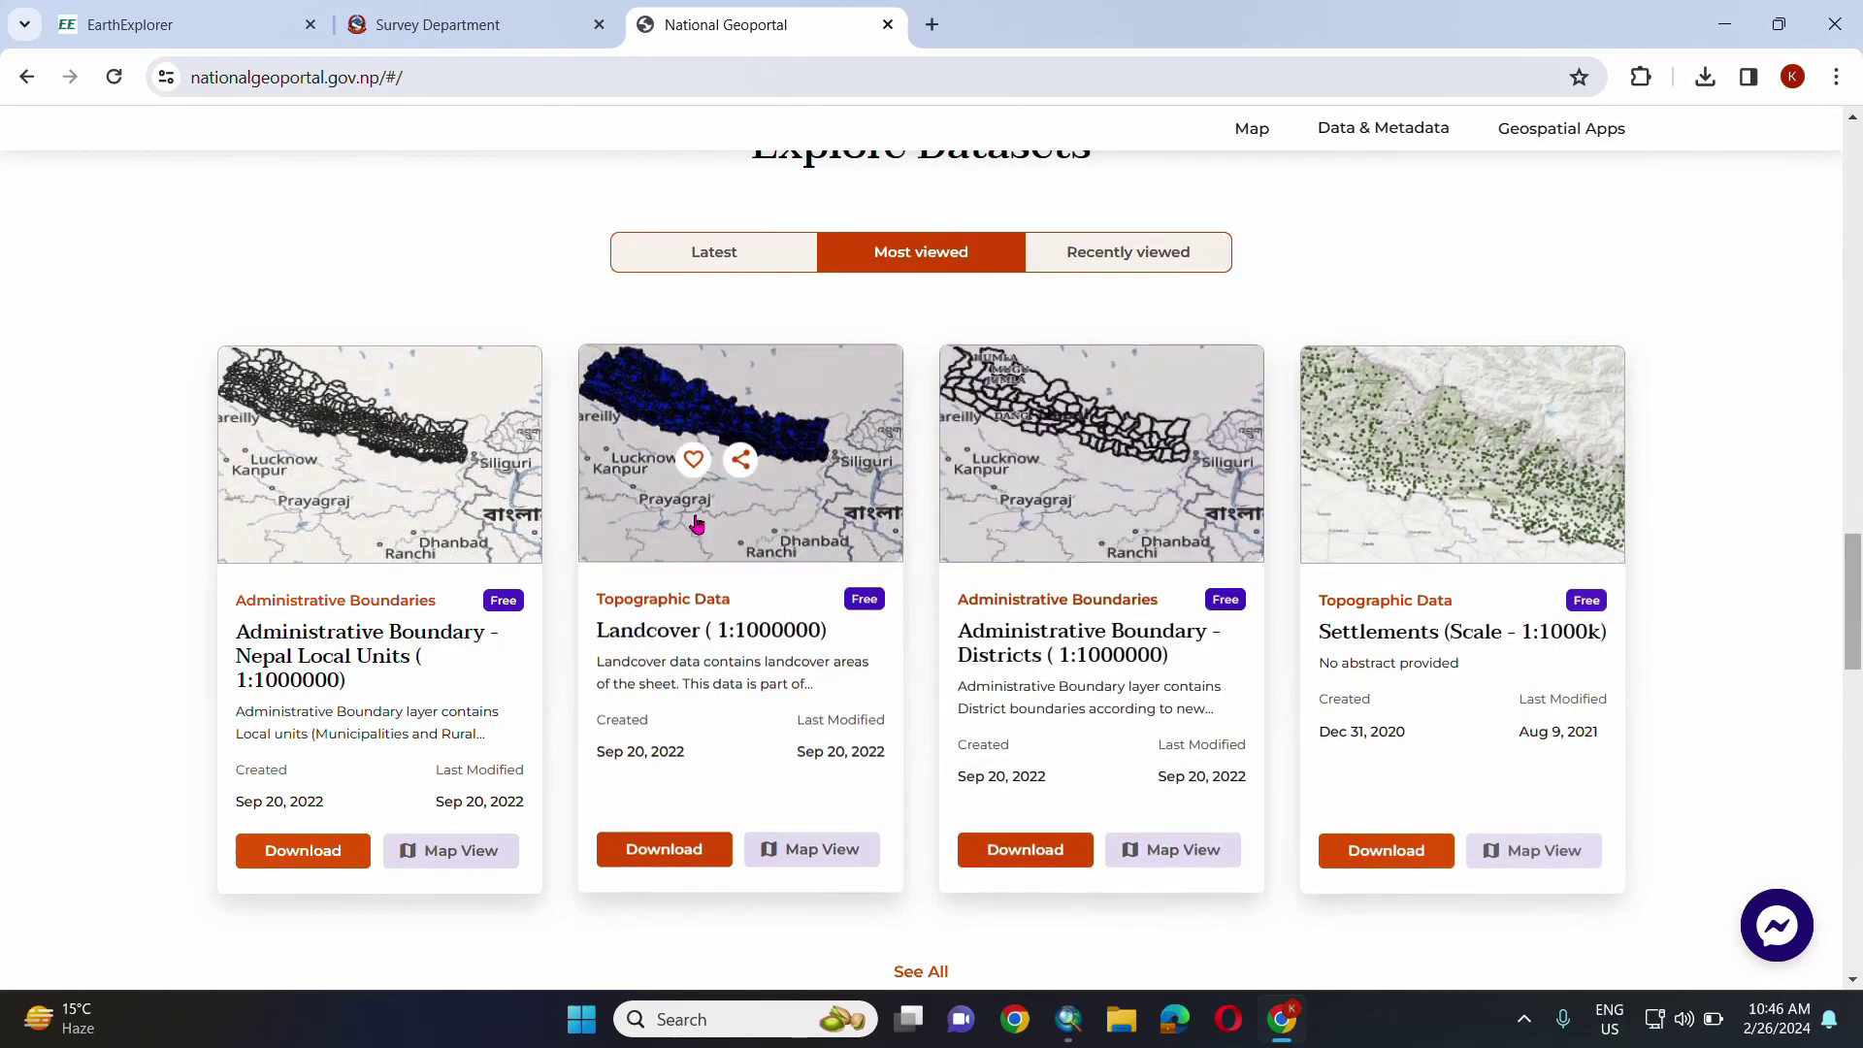
{"action": "scroll", "coordinate": [714, 550], "scroll_direction": "down", "scroll_amount": 5}
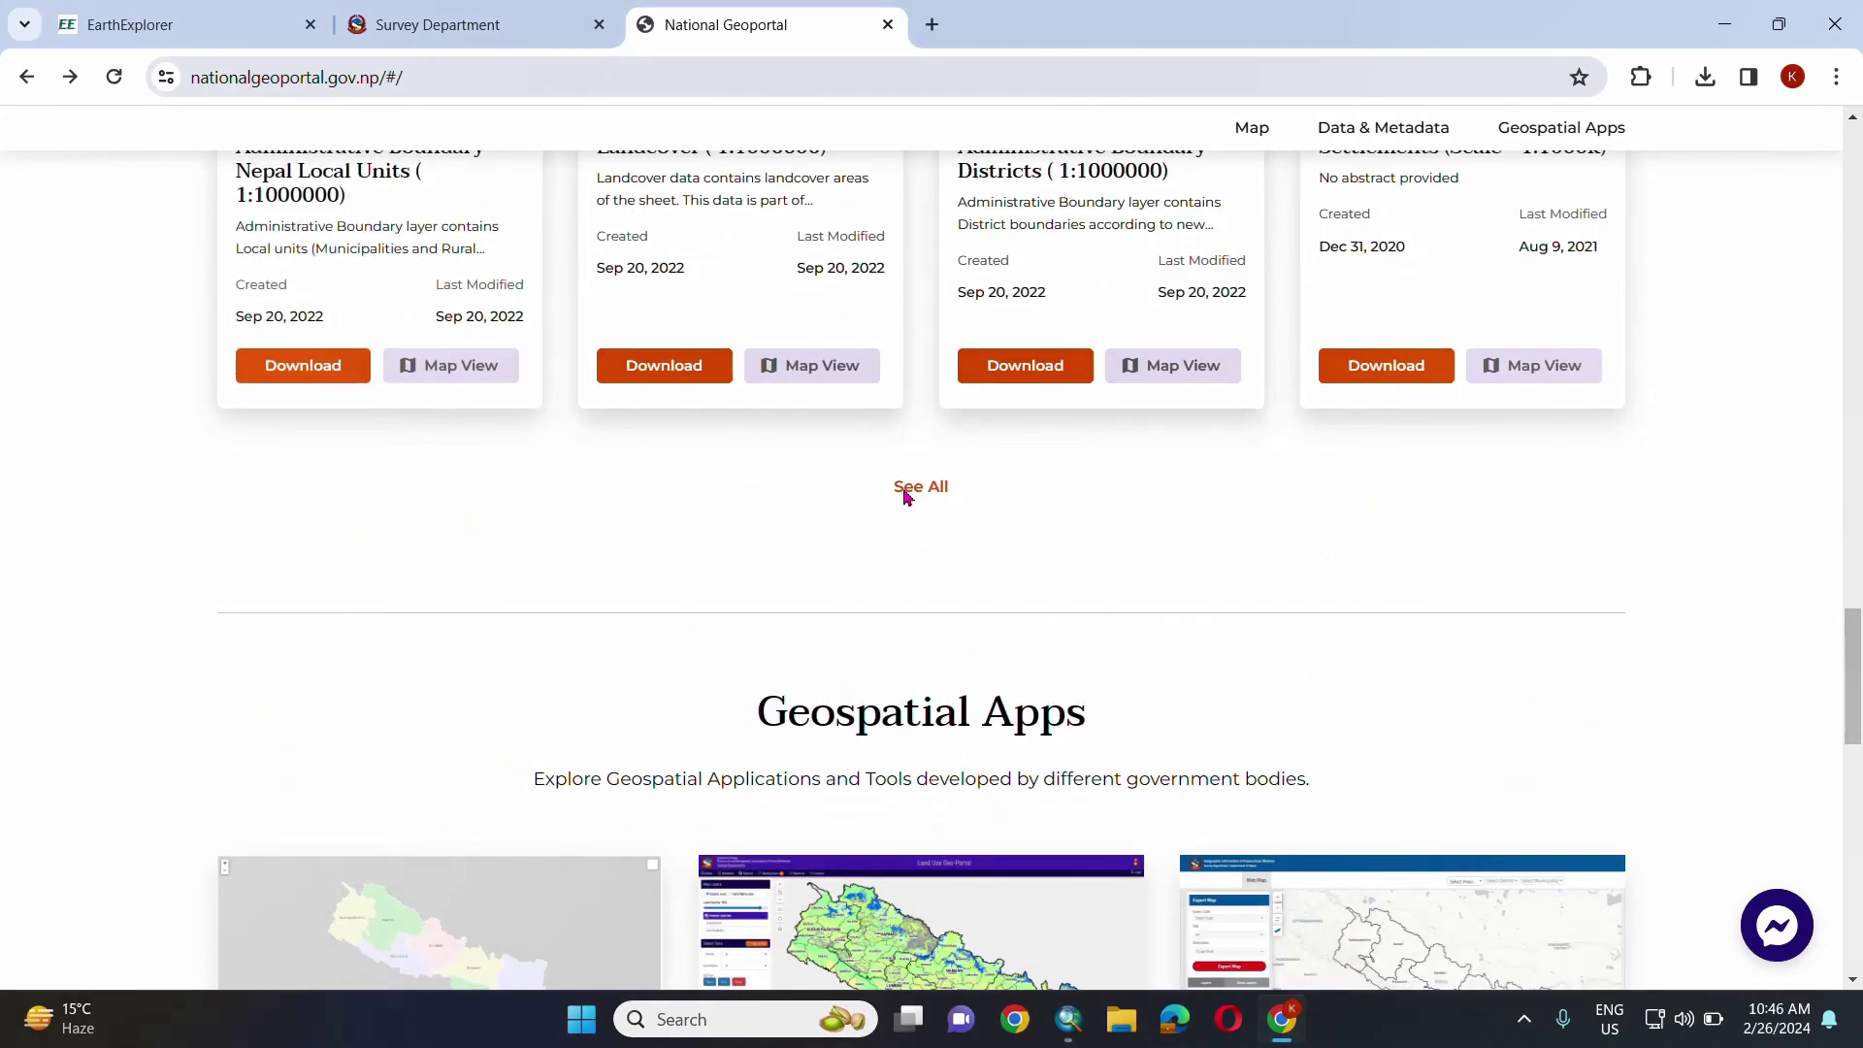
{"action": "left_click", "coordinate": [905, 490]}
{"action": "scroll", "coordinate": [241, 595], "scroll_direction": "down", "scroll_amount": 3}
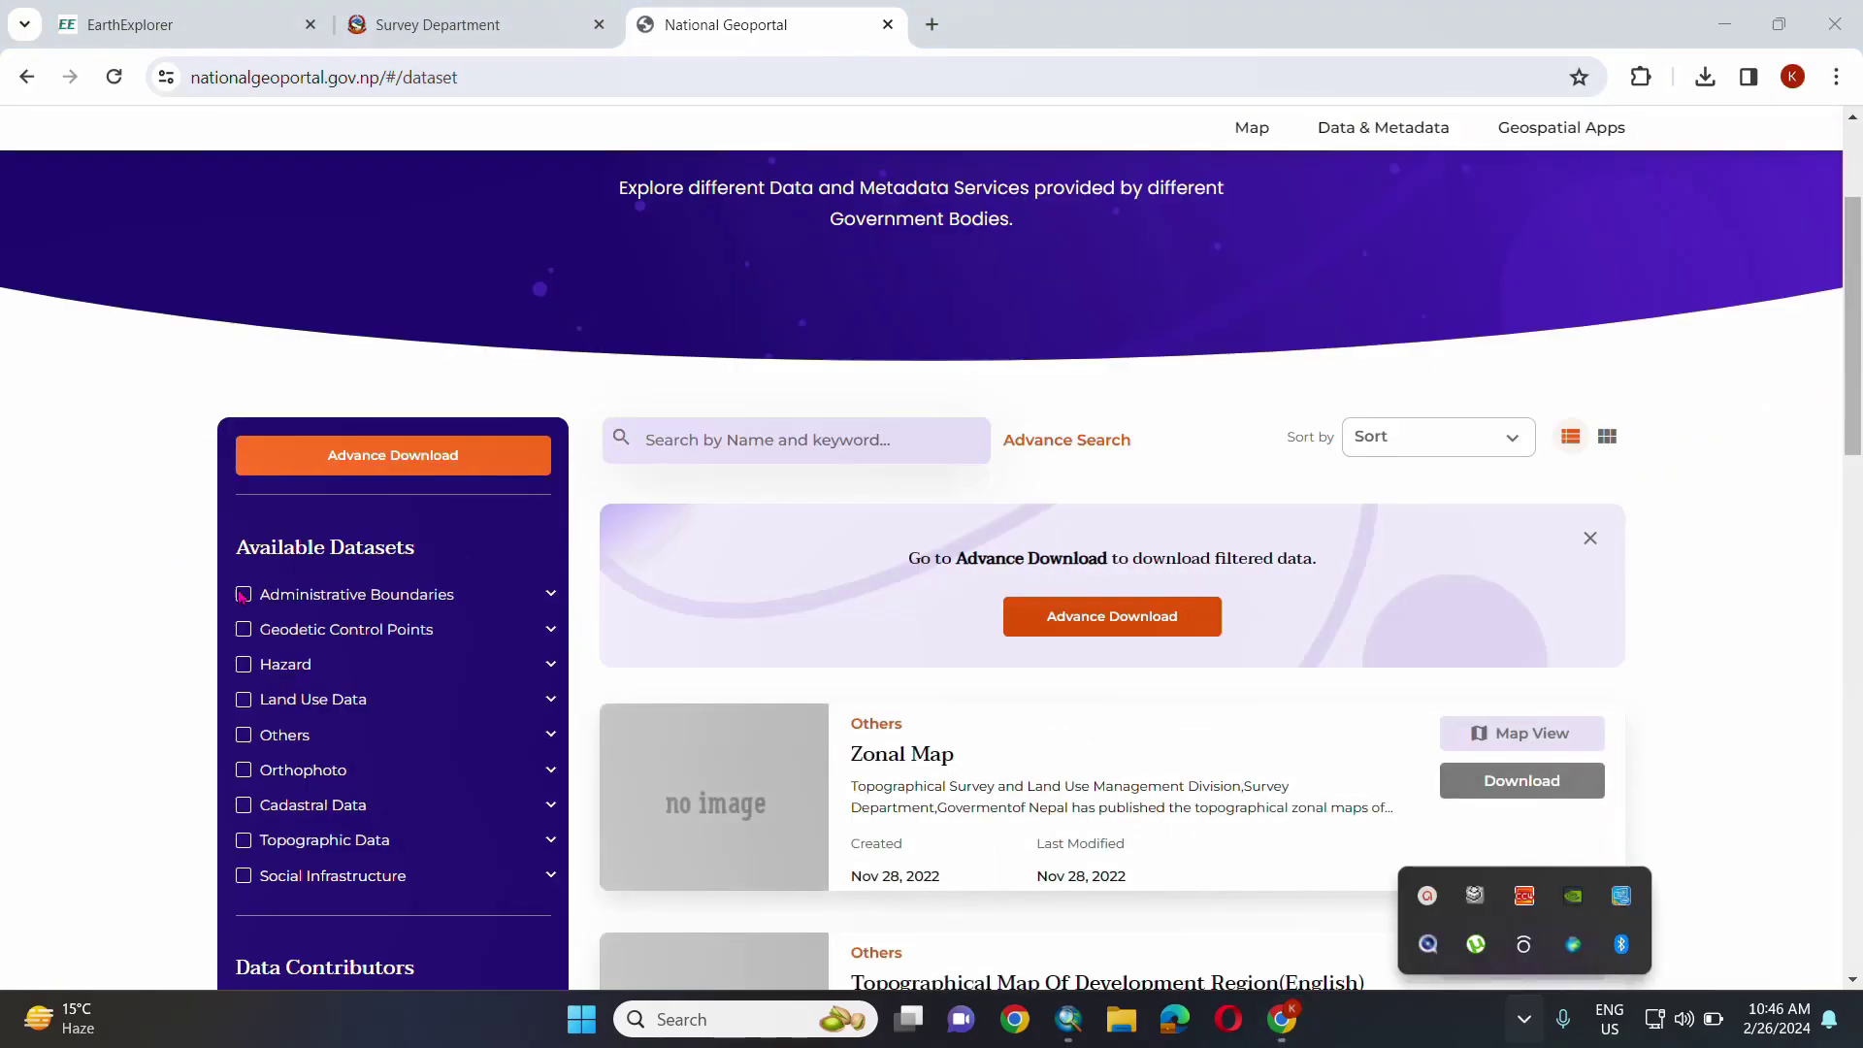
{"action": "left_click", "coordinate": [243, 594]}
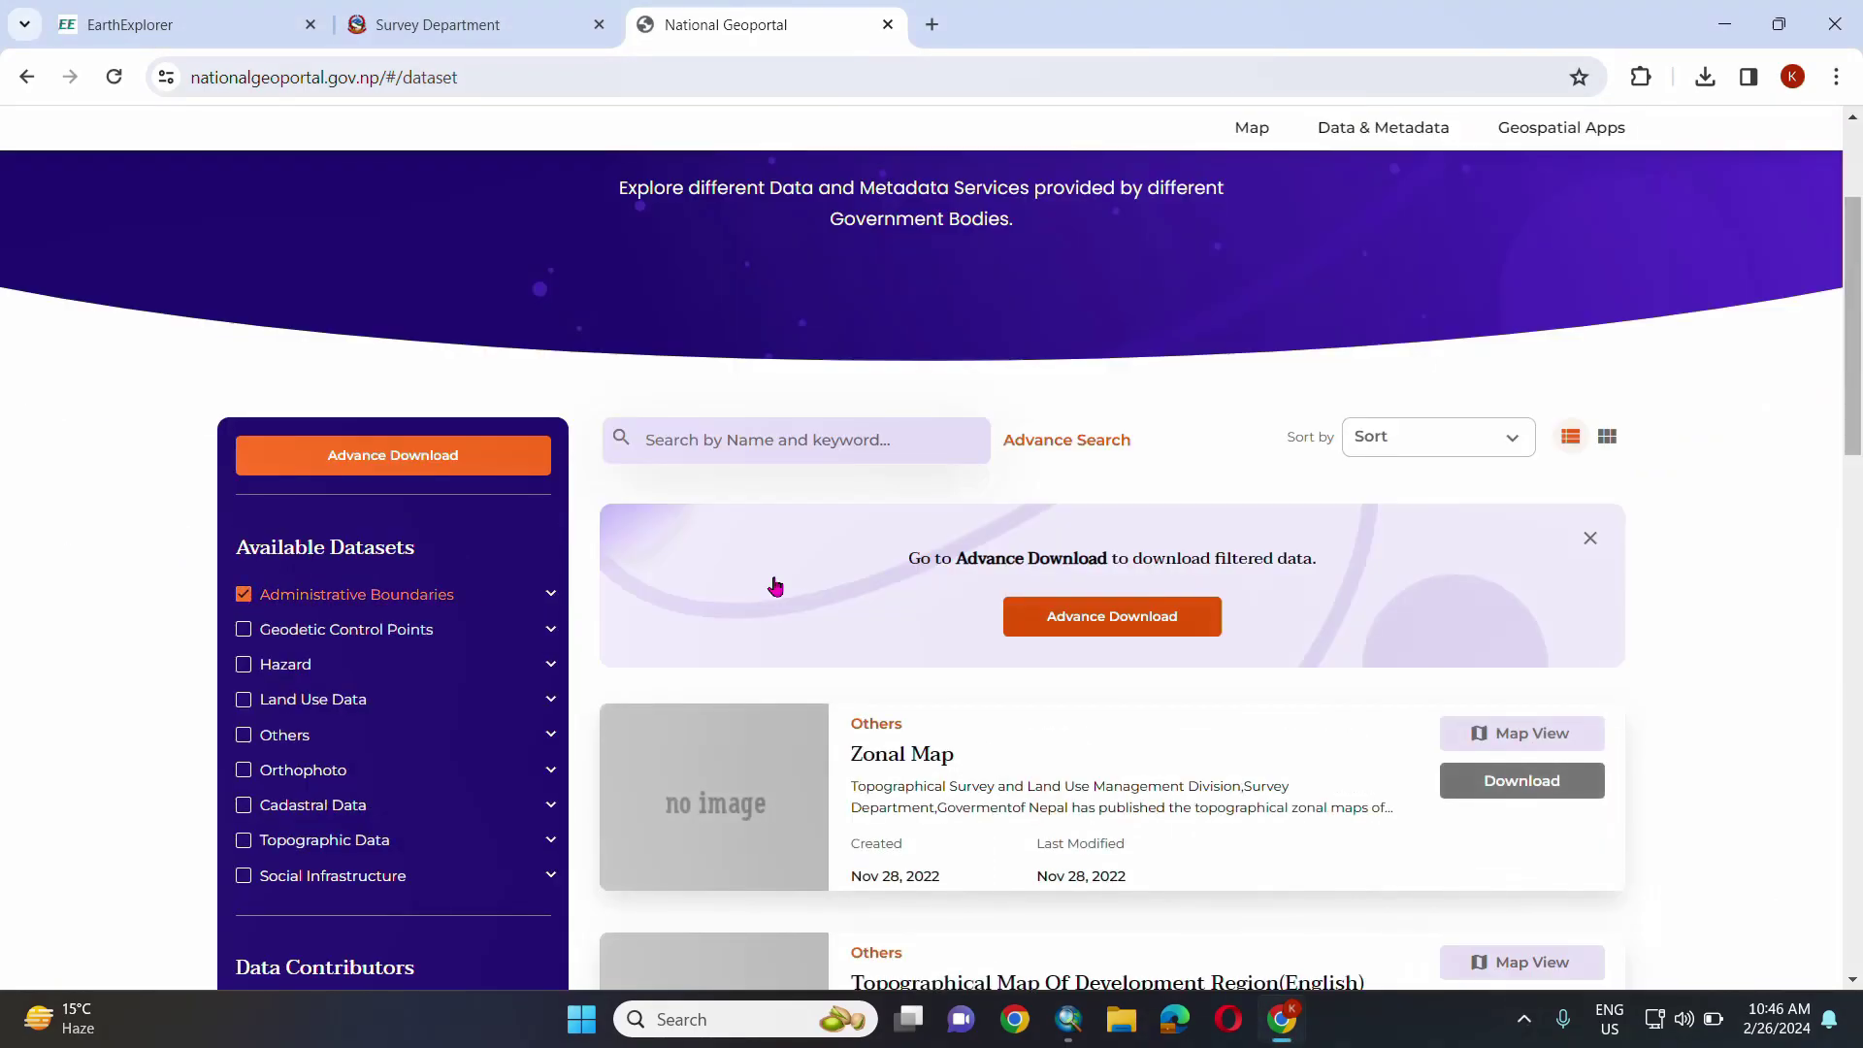
- Download the Nepal Local Units (1:1000000) dataset after agreeing to the terms of service
{"action": "scroll", "coordinate": [1122, 687], "scroll_direction": "down", "scroll_amount": 3}
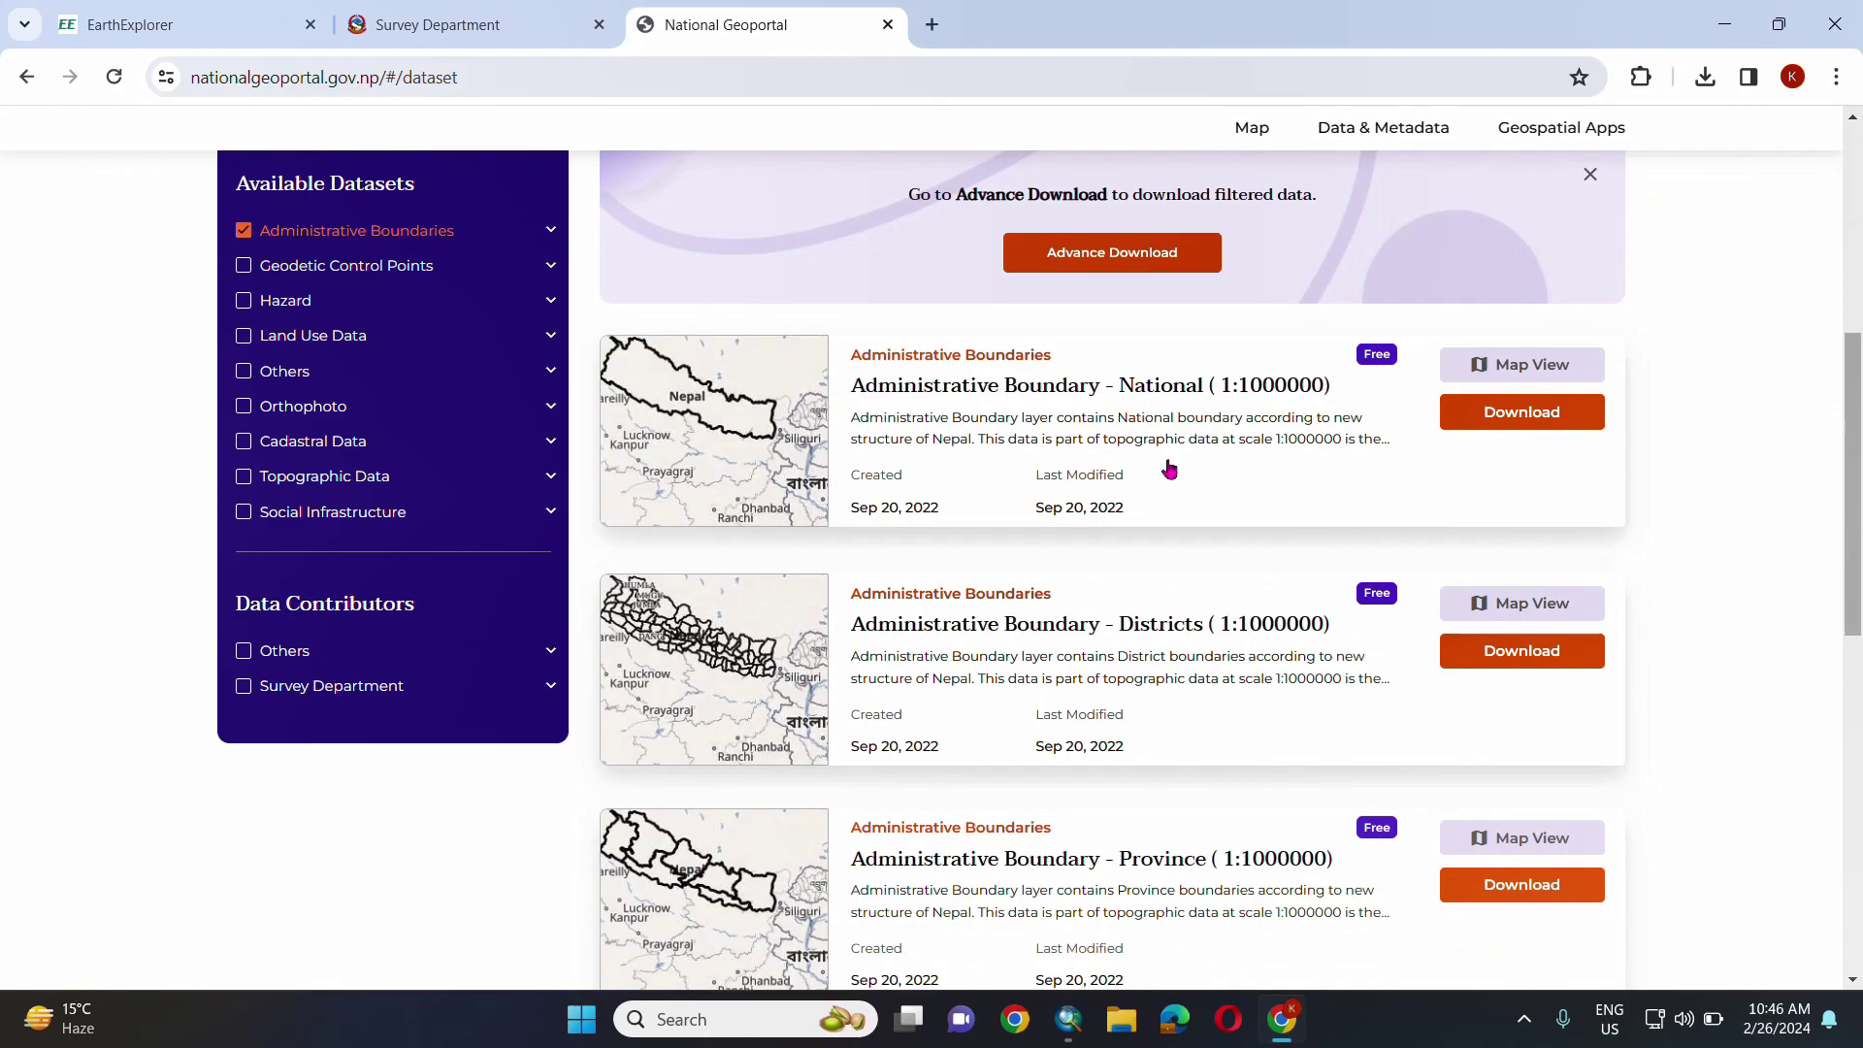
{"action": "scroll", "coordinate": [1221, 631], "scroll_direction": "down", "scroll_amount": 4}
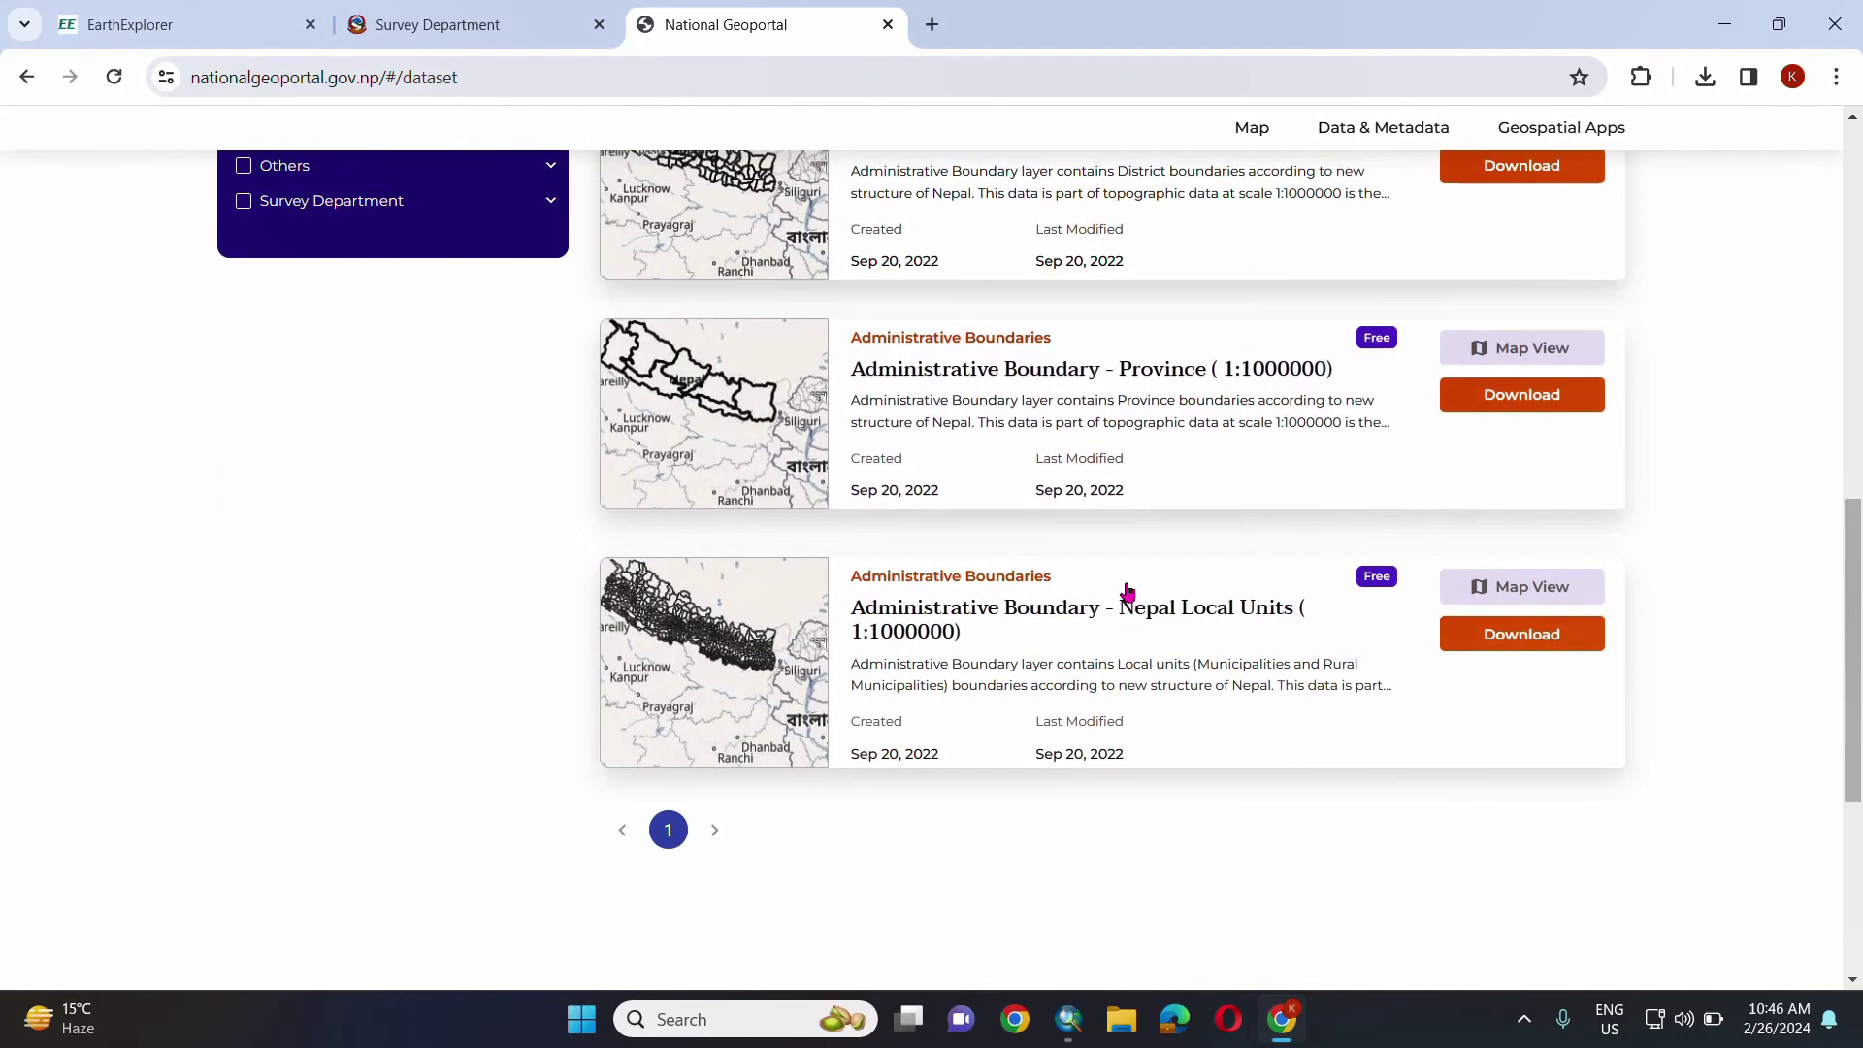
{"action": "left_click", "coordinate": [1503, 637]}
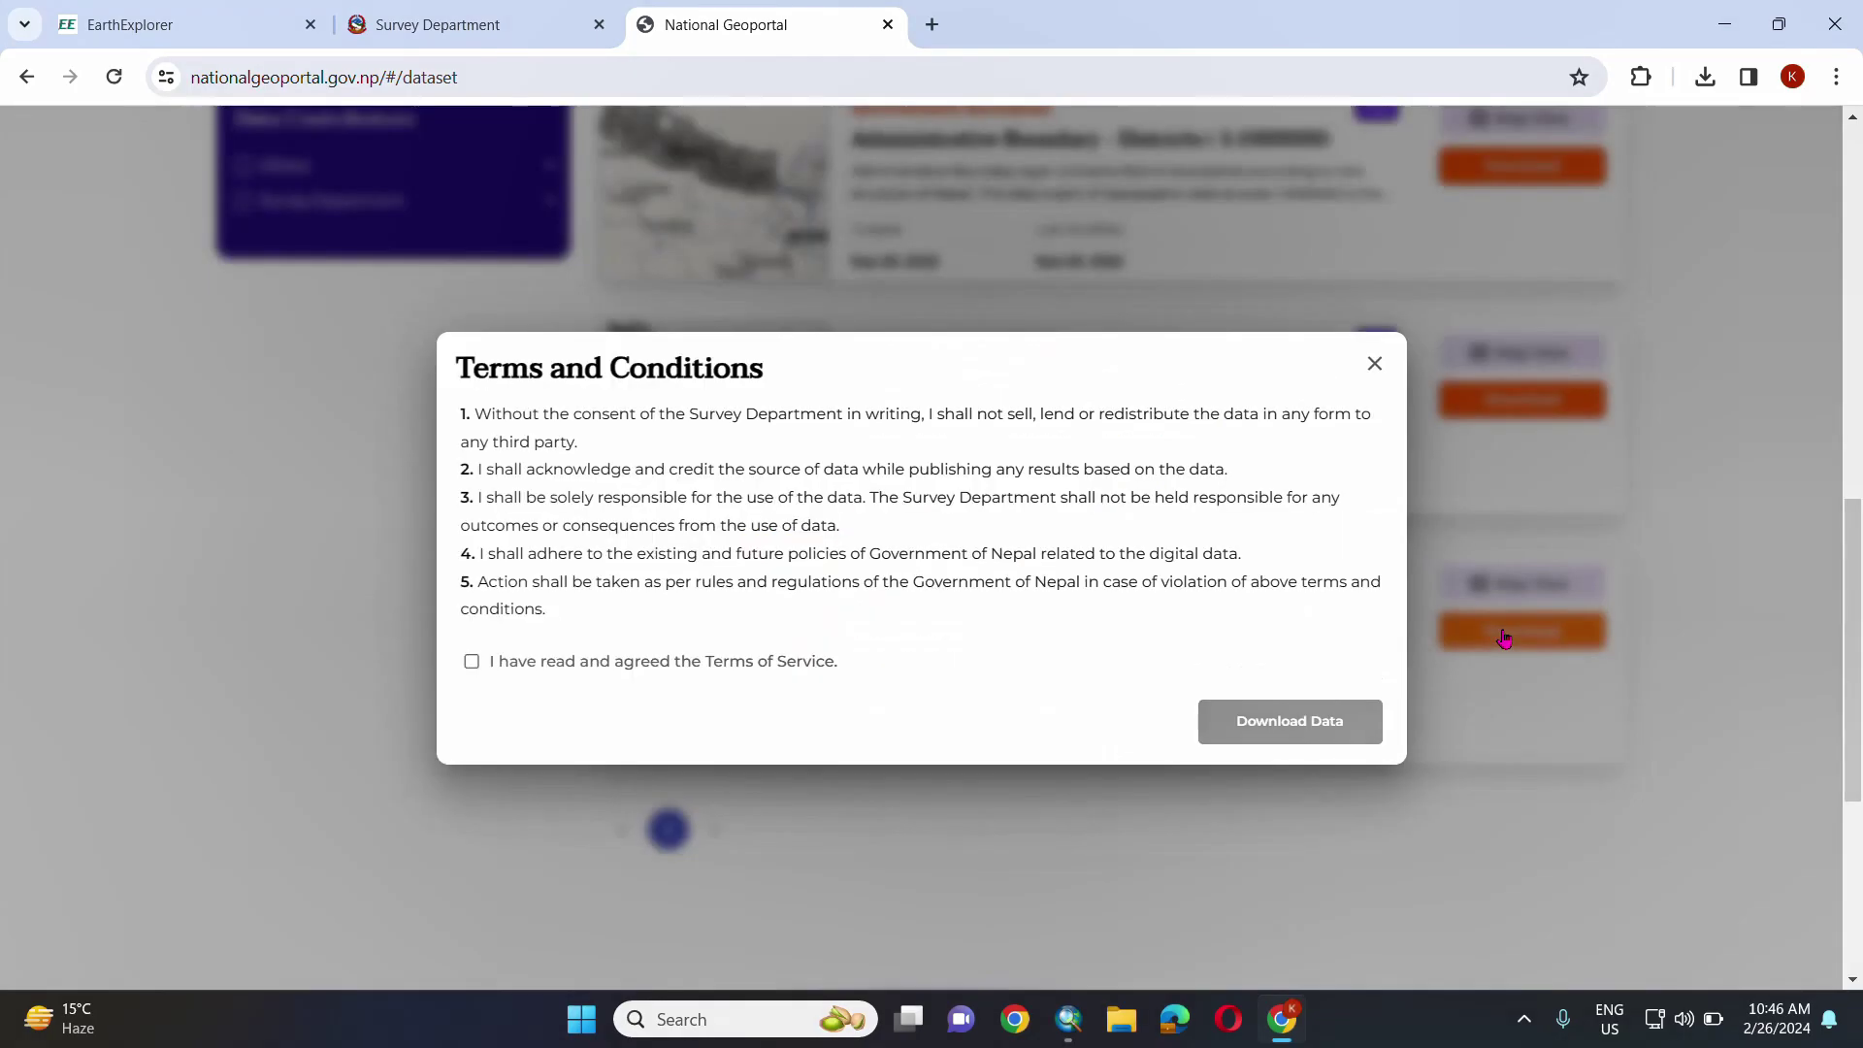
{"action": "left_click", "coordinate": [472, 661]}
{"action": "left_click", "coordinate": [1289, 721]}
{"action": "left_click", "coordinate": [1523, 1019]}
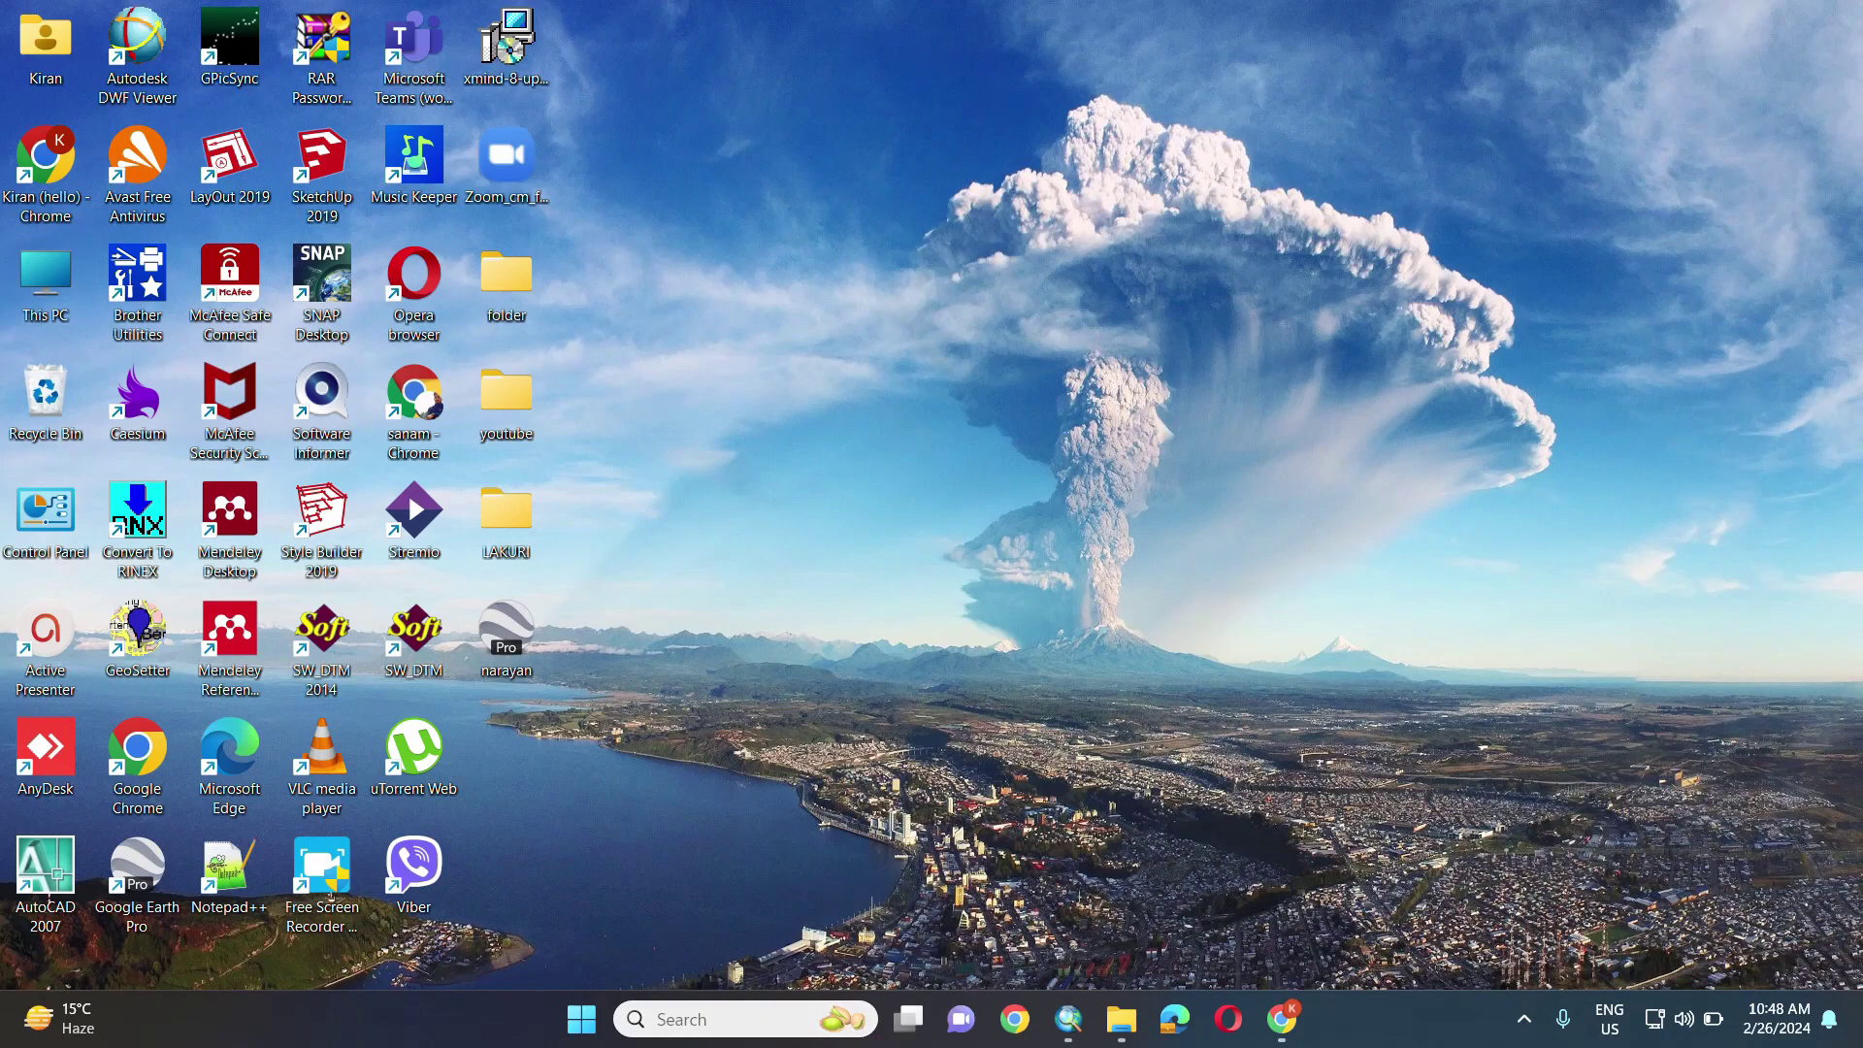
- Extract the LC09 Landsat archive in the Downloads folder
{"action": "left_click", "coordinate": [1121, 1018]}
{"action": "left_click", "coordinate": [148, 393]}
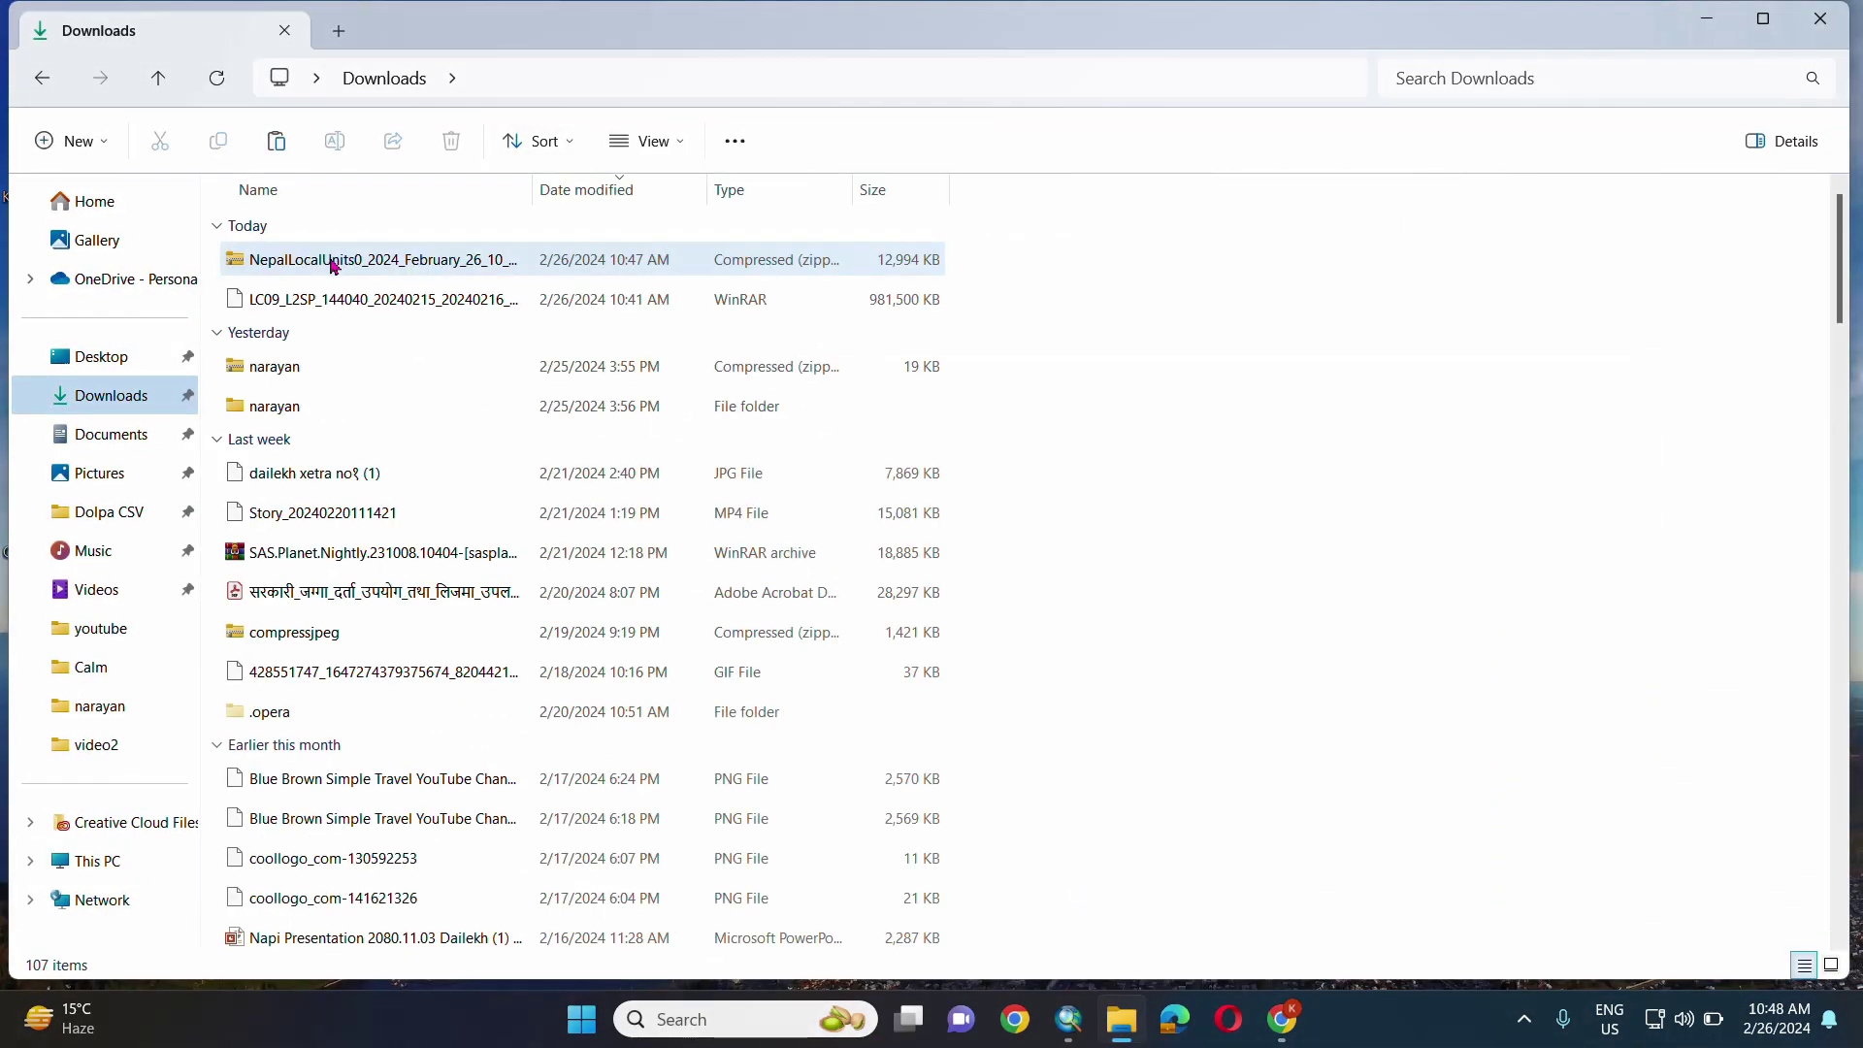
{"action": "left_click", "coordinate": [382, 300]}
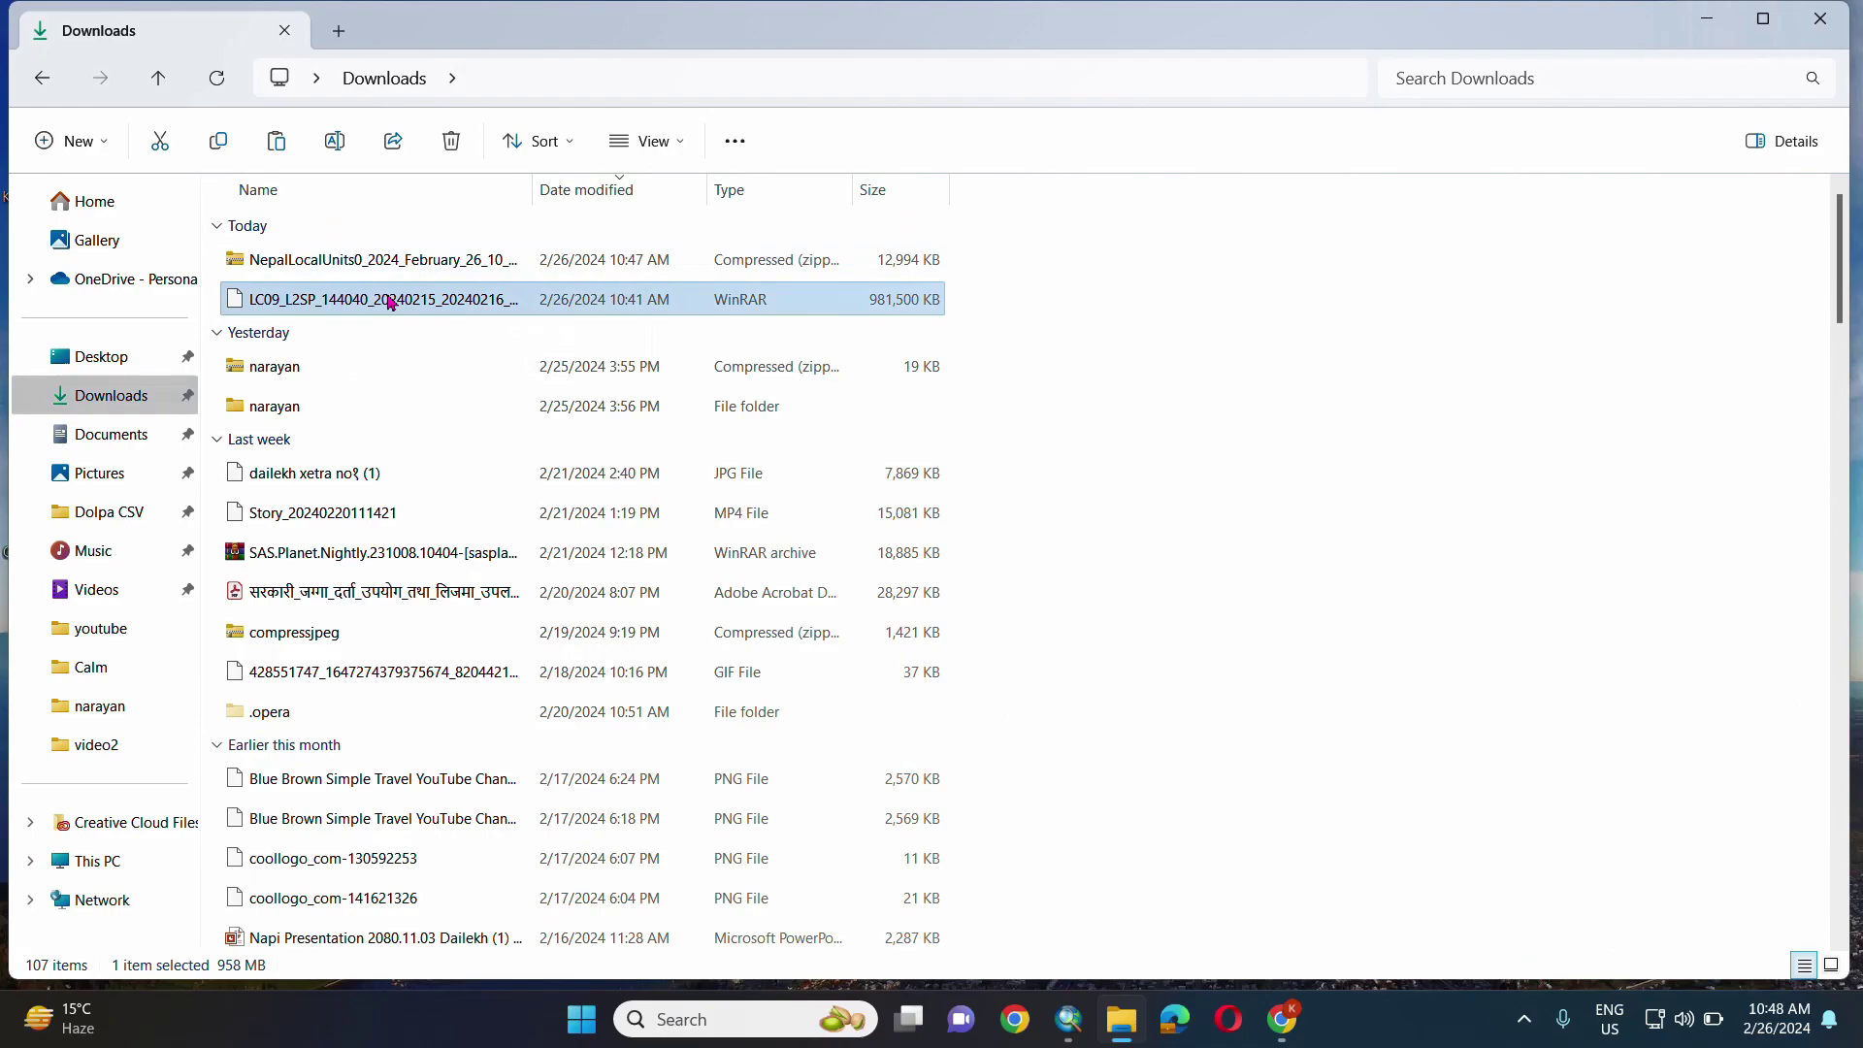
{"action": "right_click", "coordinate": [382, 300]}
{"action": "left_click", "coordinate": [490, 457]}
{"action": "left_click", "coordinate": [1124, 754]}
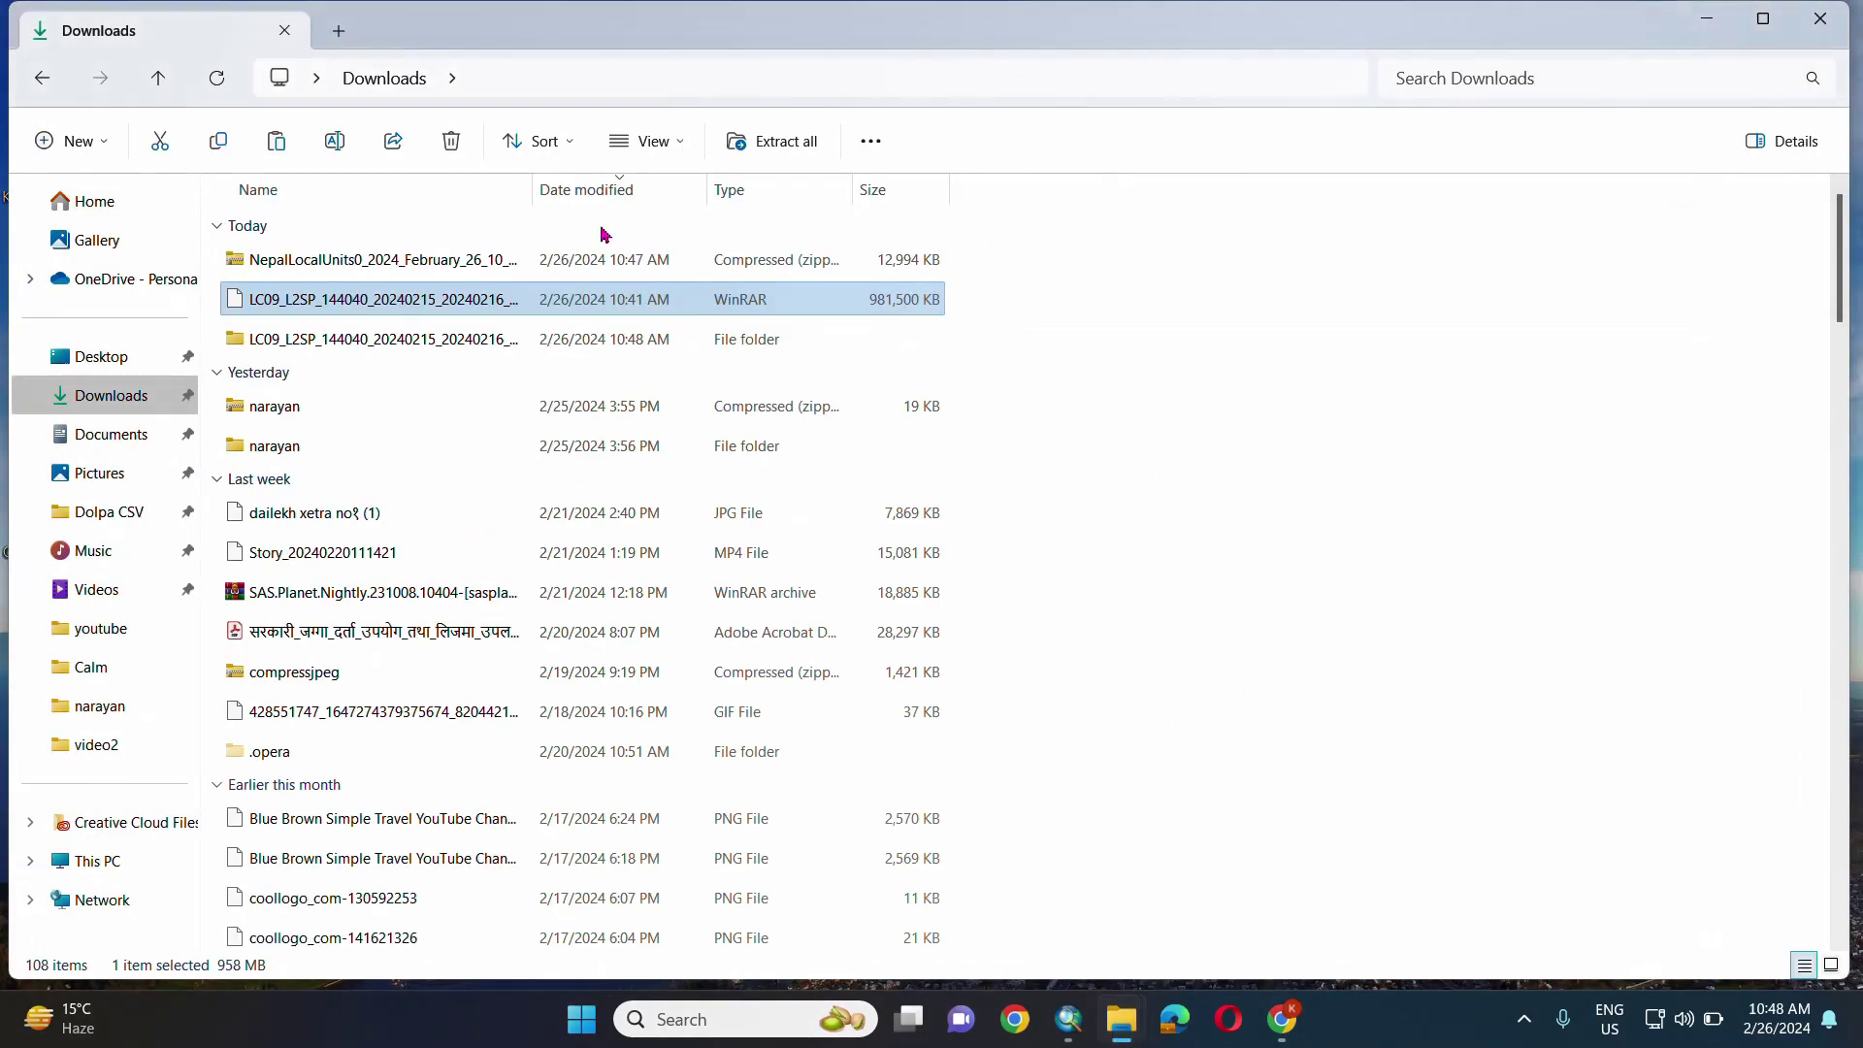
- Extract the NepalLocalUnits zip in Downloads as well
{"action": "right_click", "coordinate": [382, 260]}
{"action": "left_click", "coordinate": [491, 457]}
{"action": "left_click", "coordinate": [1123, 754]}
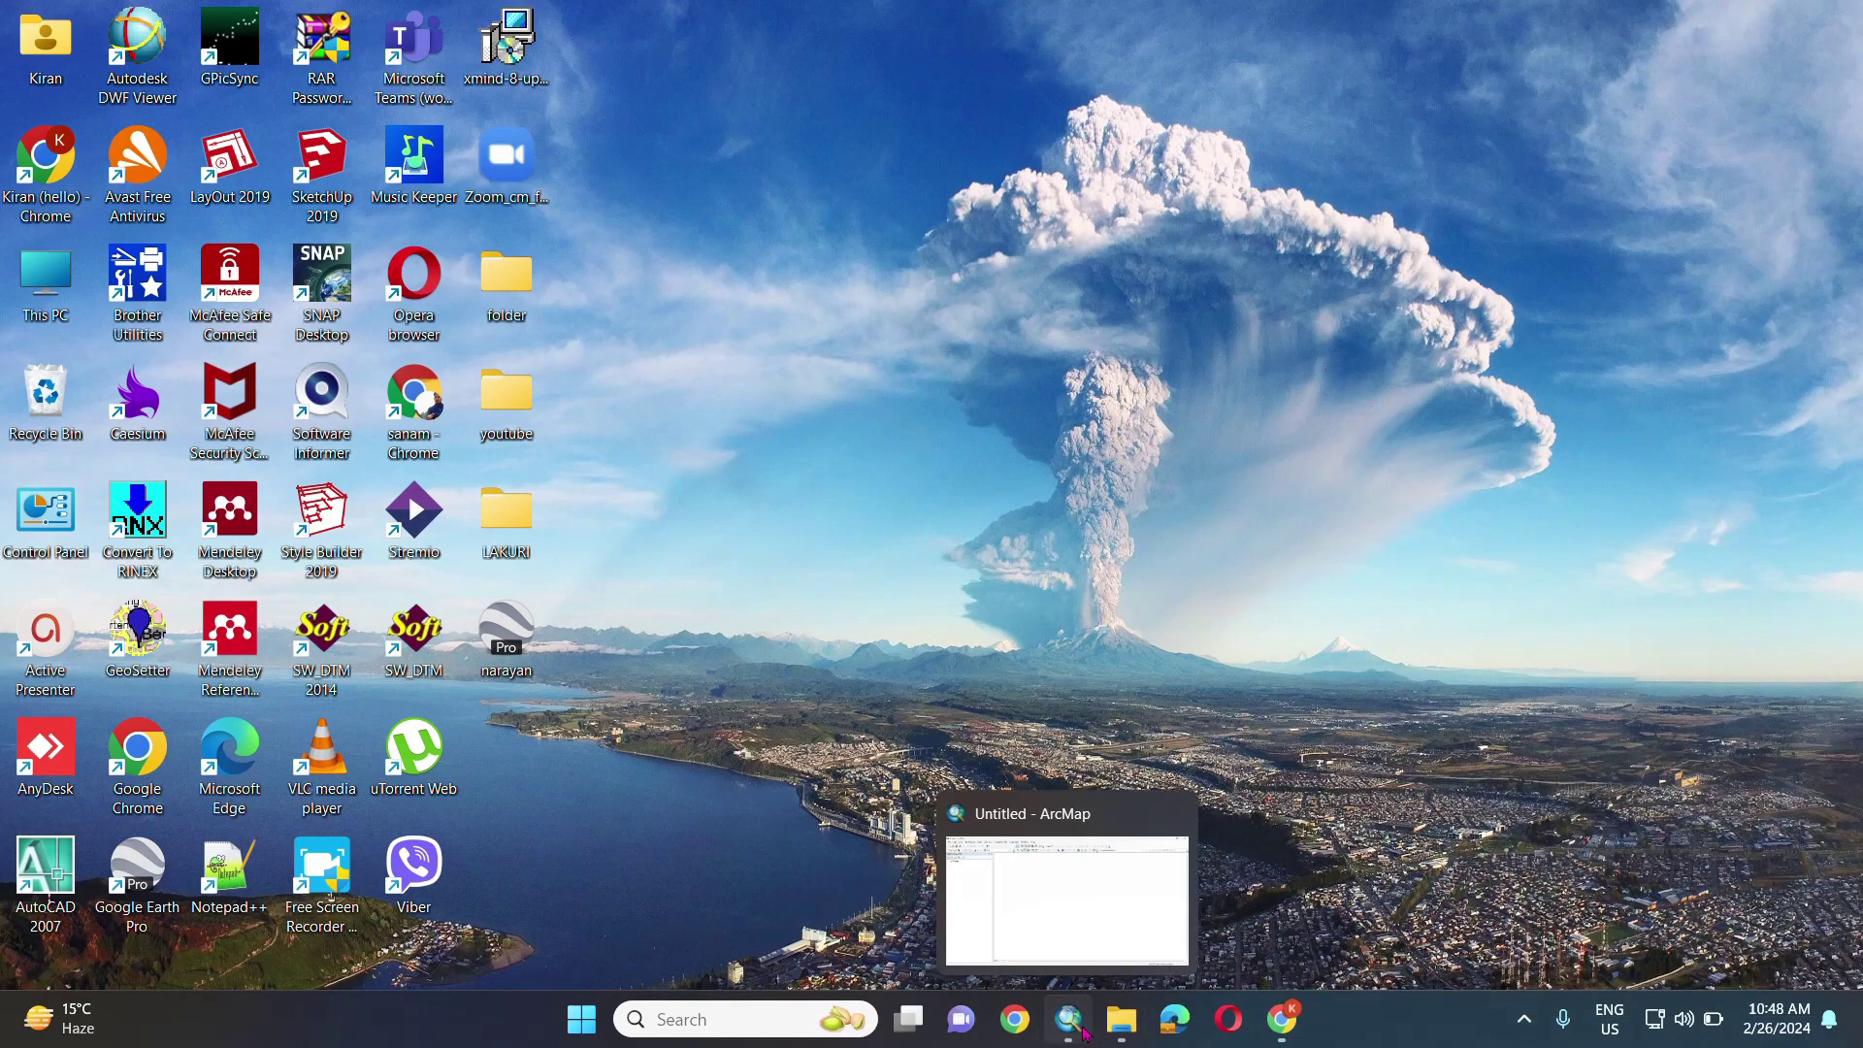
- Connect the Downloads\Landsat8 folder and add bands SR_B1 through SR_B7 to the map
{"action": "left_click", "coordinate": [1069, 1019]}
{"action": "left_click", "coordinate": [328, 83]}
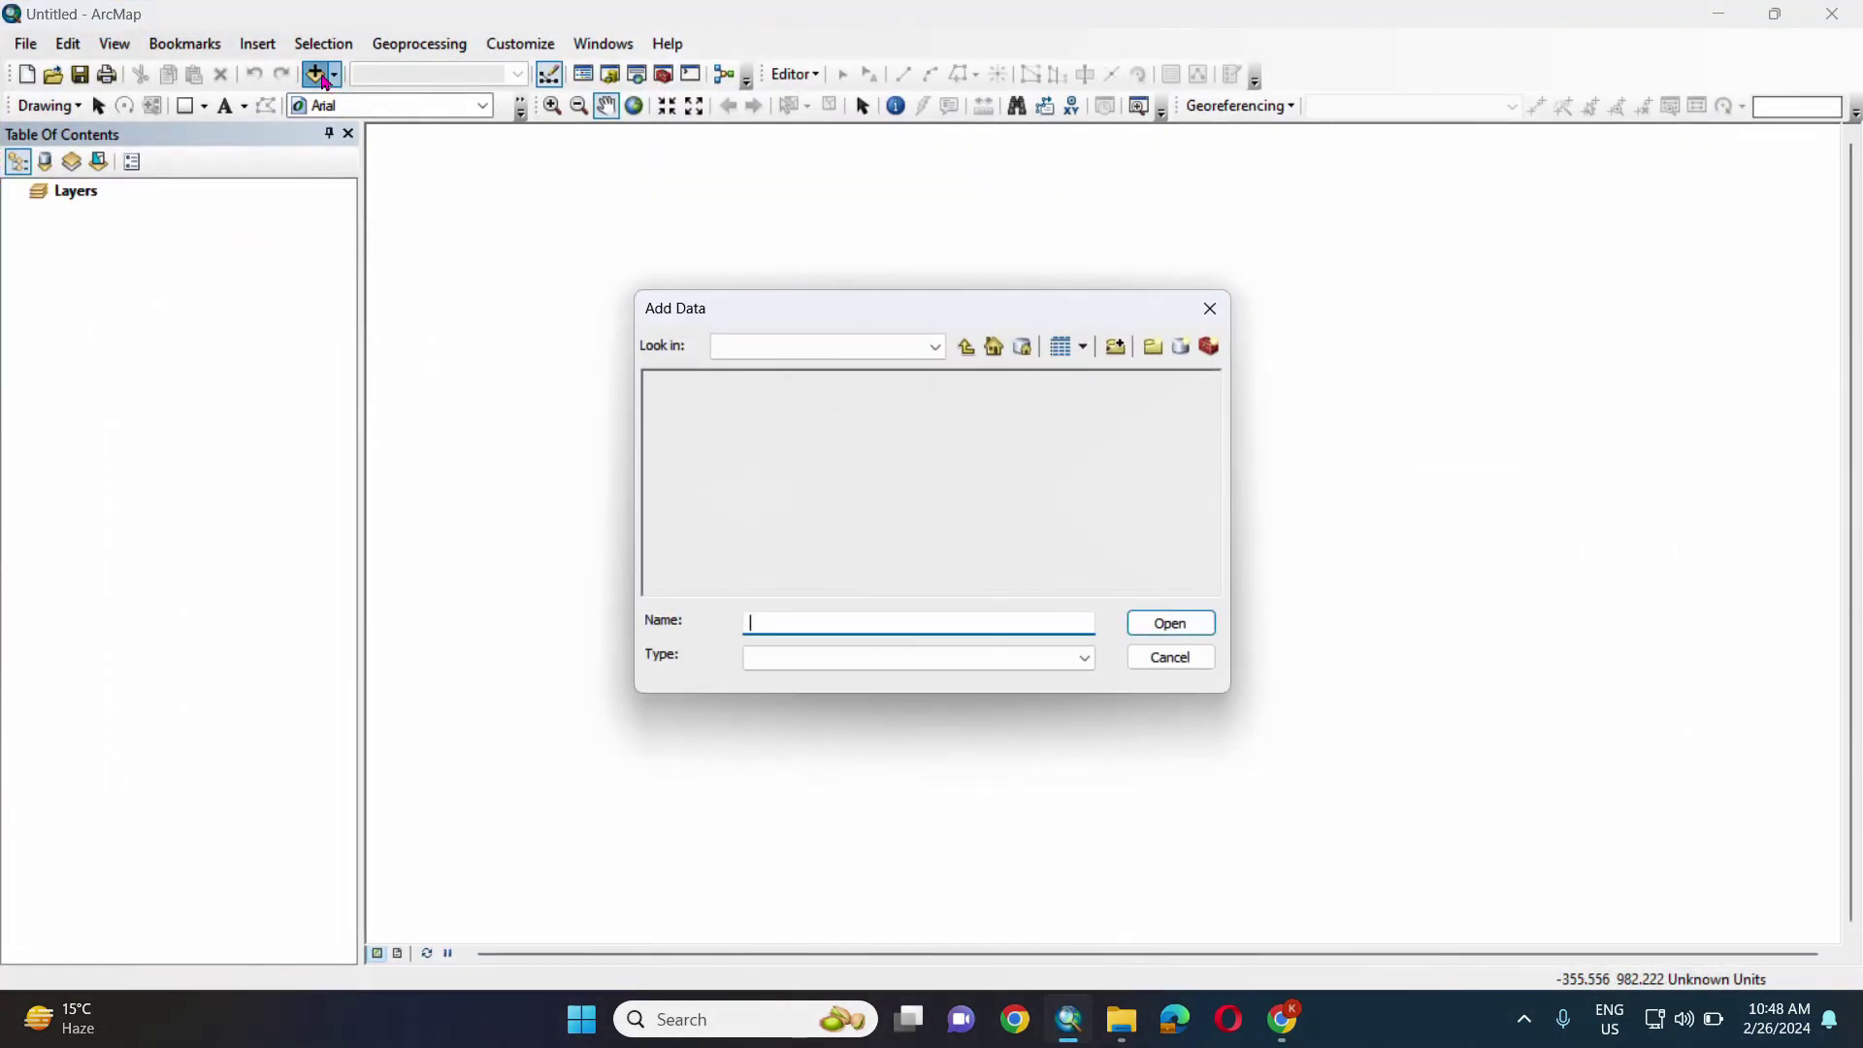
{"action": "left_click", "coordinate": [1117, 347]}
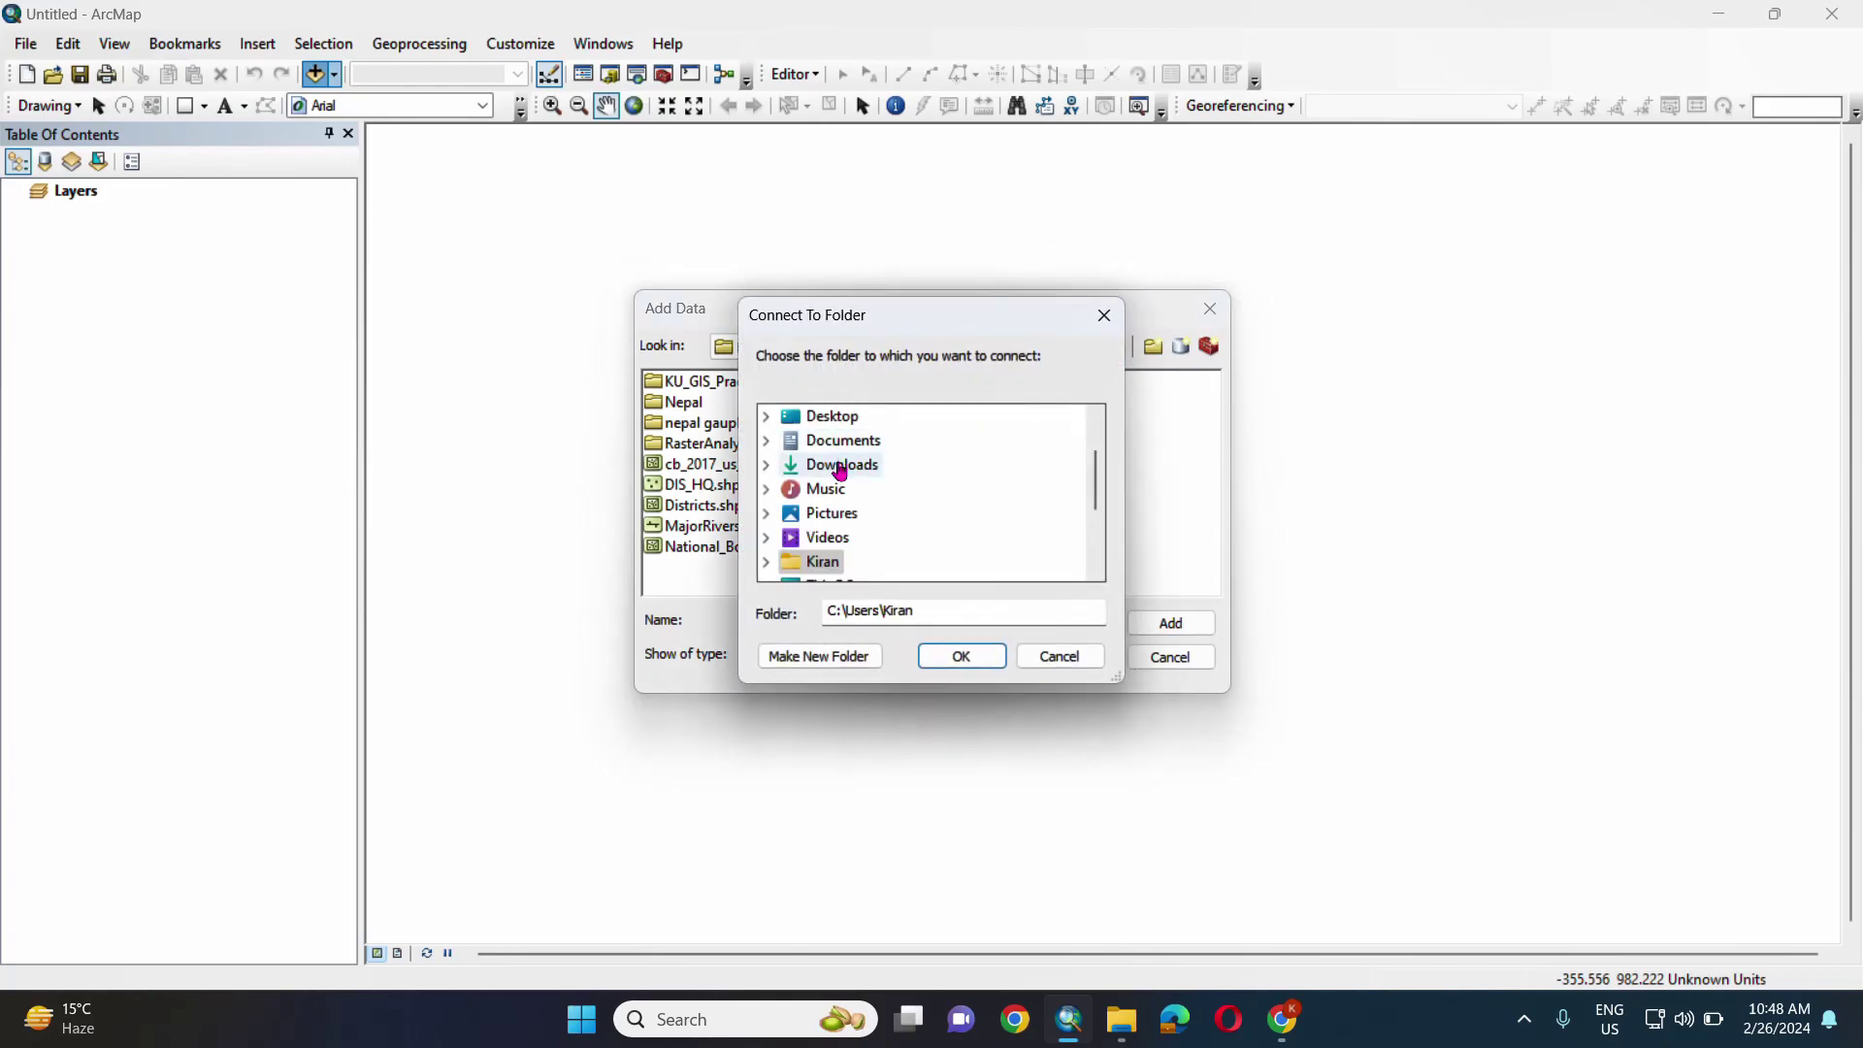
{"action": "double_click", "coordinate": [841, 465]}
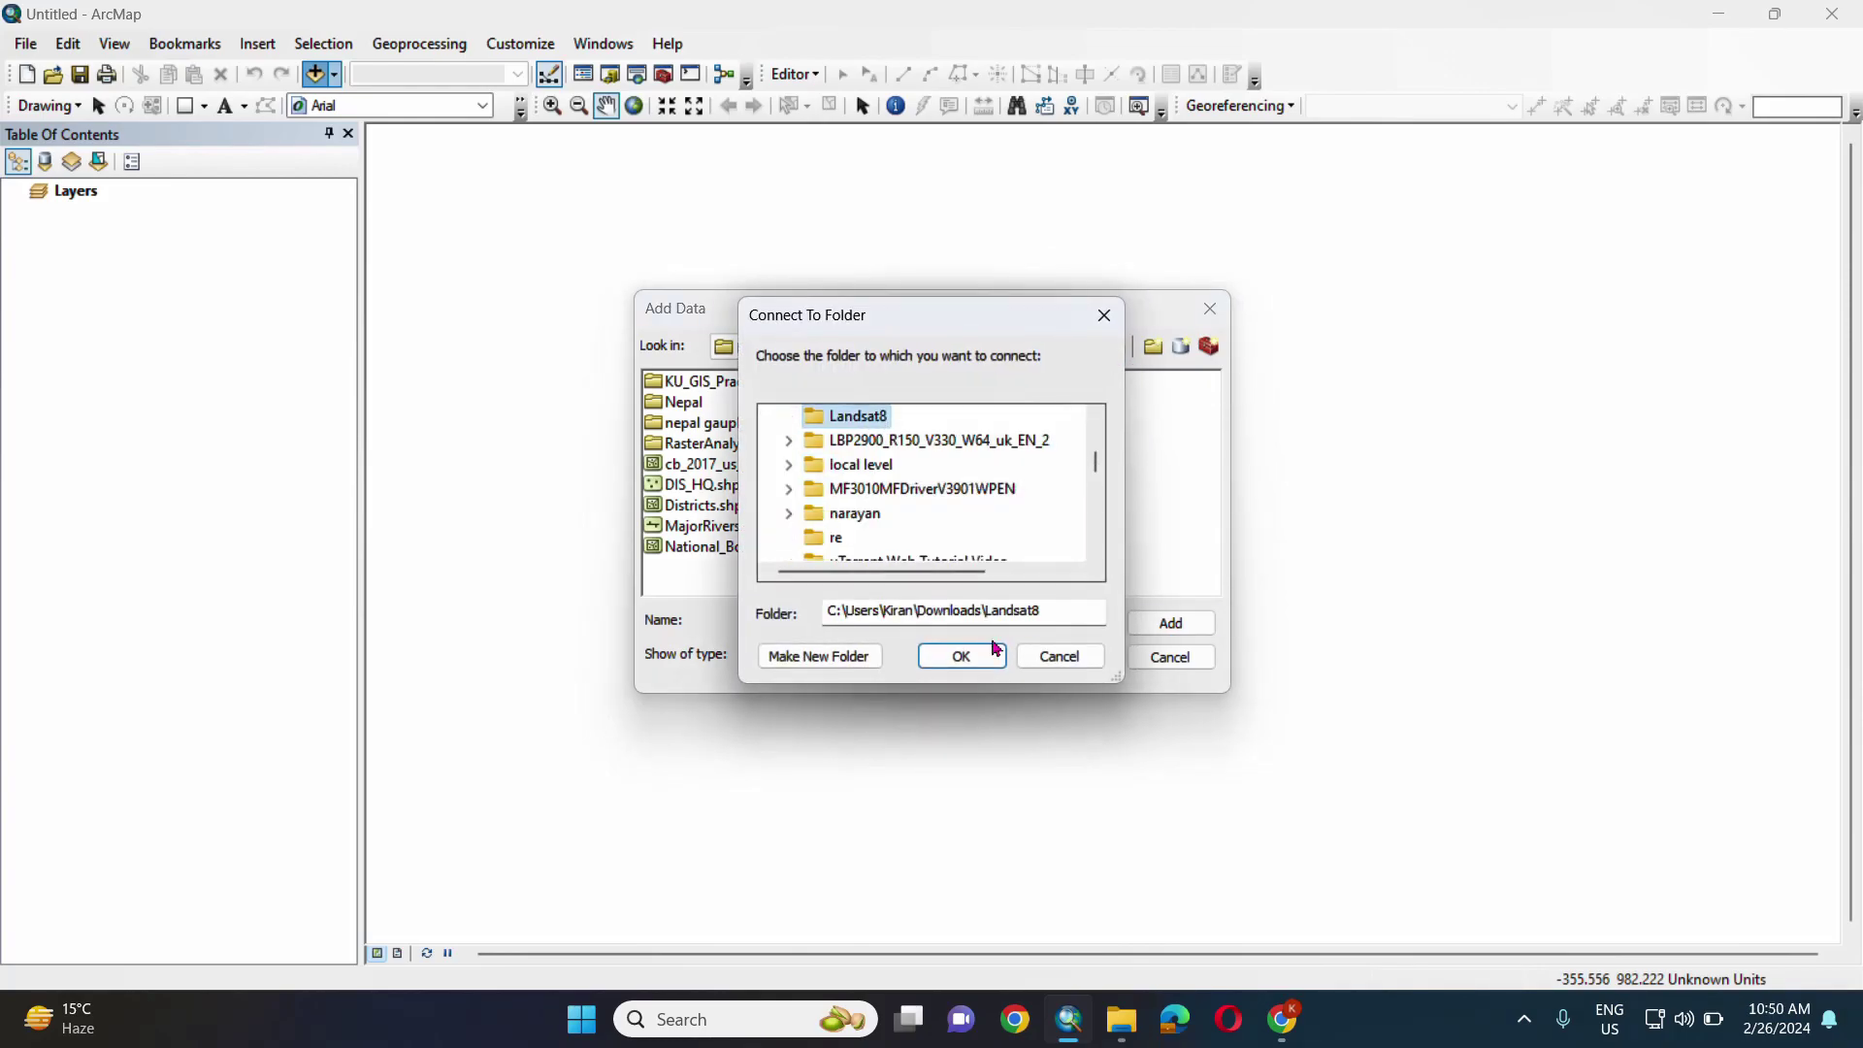
{"action": "left_click", "coordinate": [994, 650]}
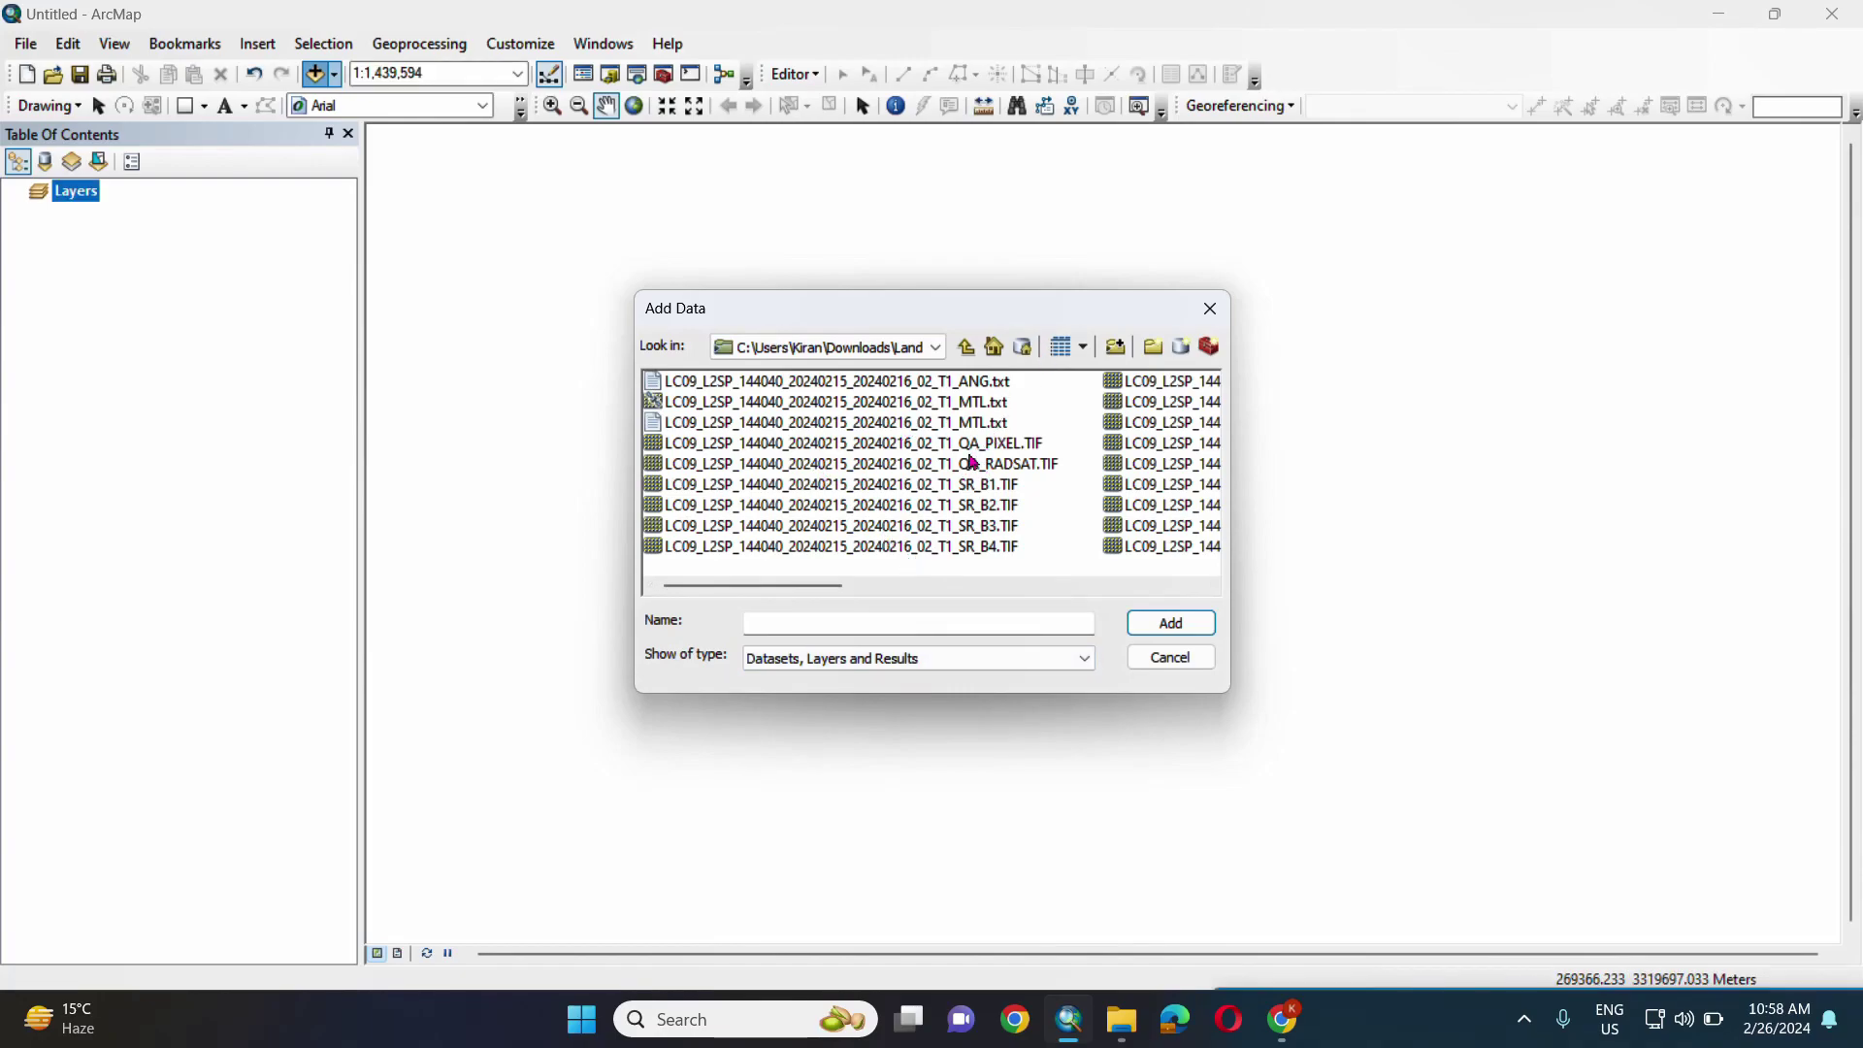
{"action": "scroll", "coordinate": [973, 462], "scroll_direction": "down", "scroll_amount": 5}
{"action": "scroll", "coordinate": [975, 451], "scroll_direction": "up", "scroll_amount": 5}
{"action": "left_click", "coordinate": [959, 488]}
{"action": "scroll", "coordinate": [1122, 515], "scroll_direction": "down", "scroll_amount": 5}
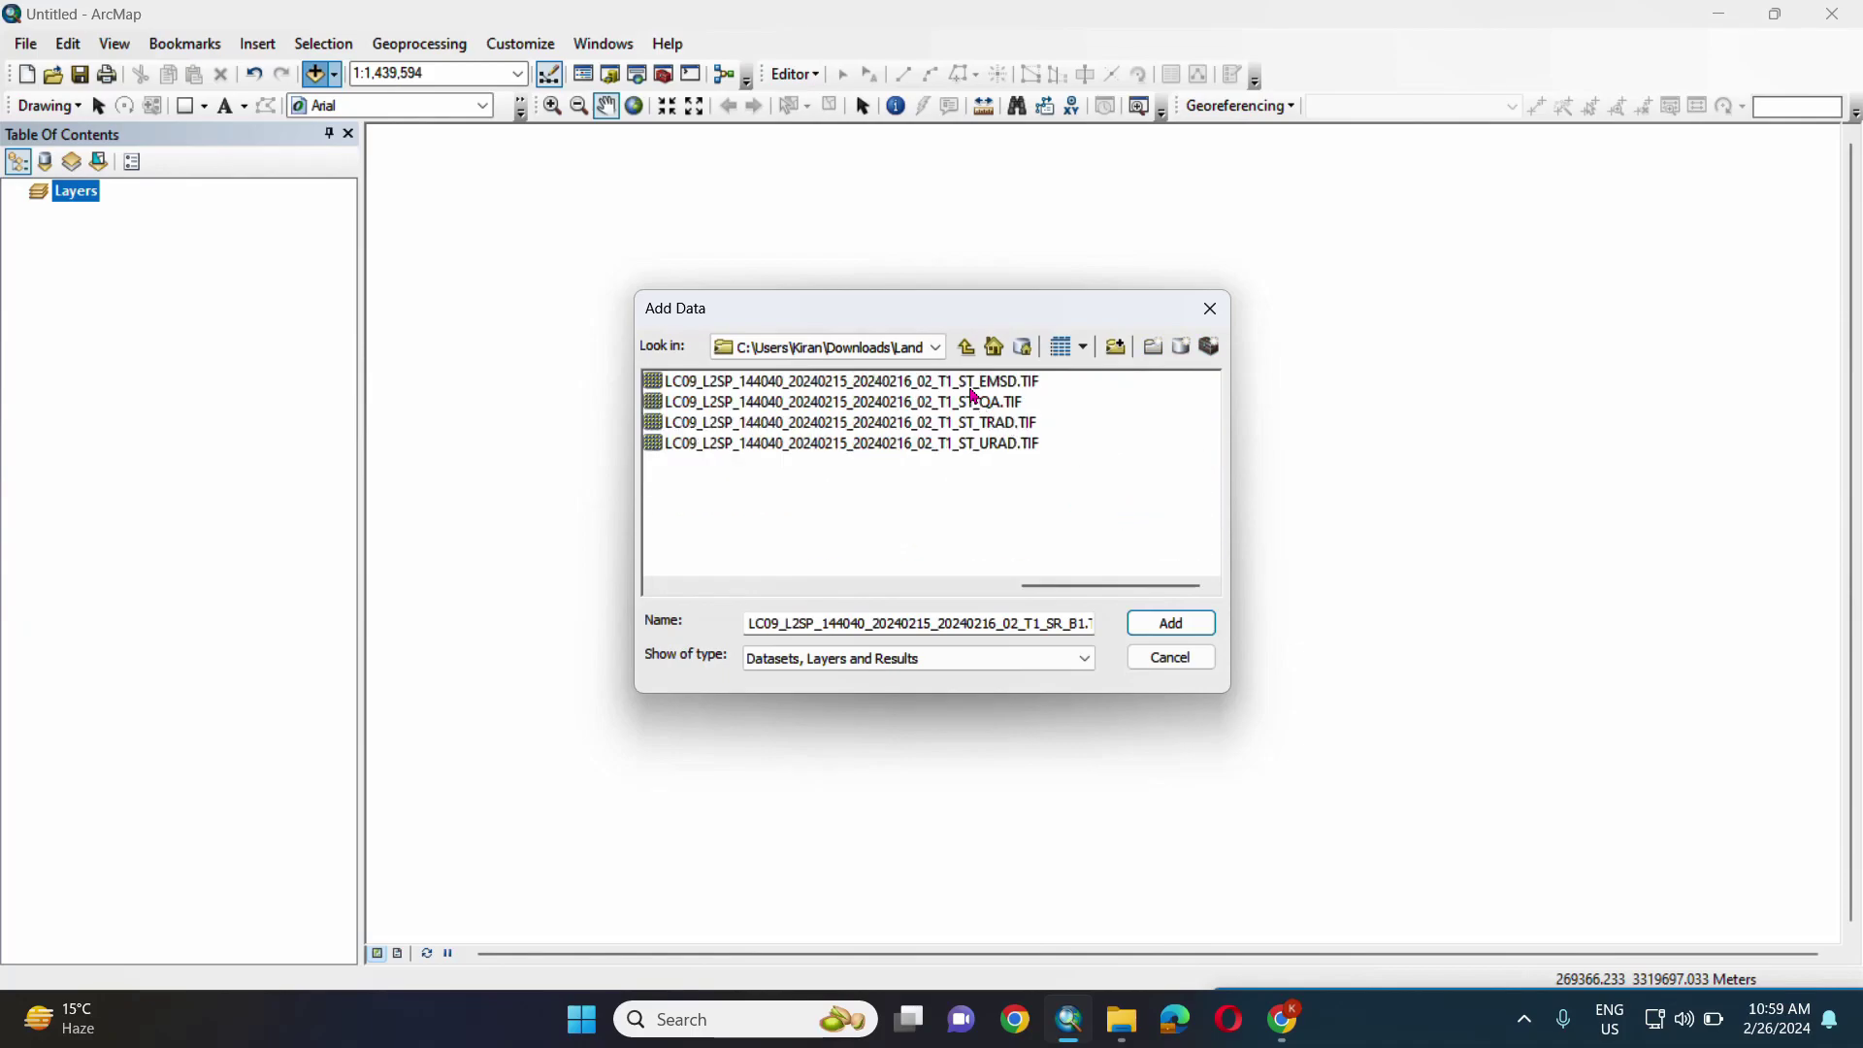
{"action": "scroll", "coordinate": [974, 396], "scroll_direction": "up", "scroll_amount": 3}
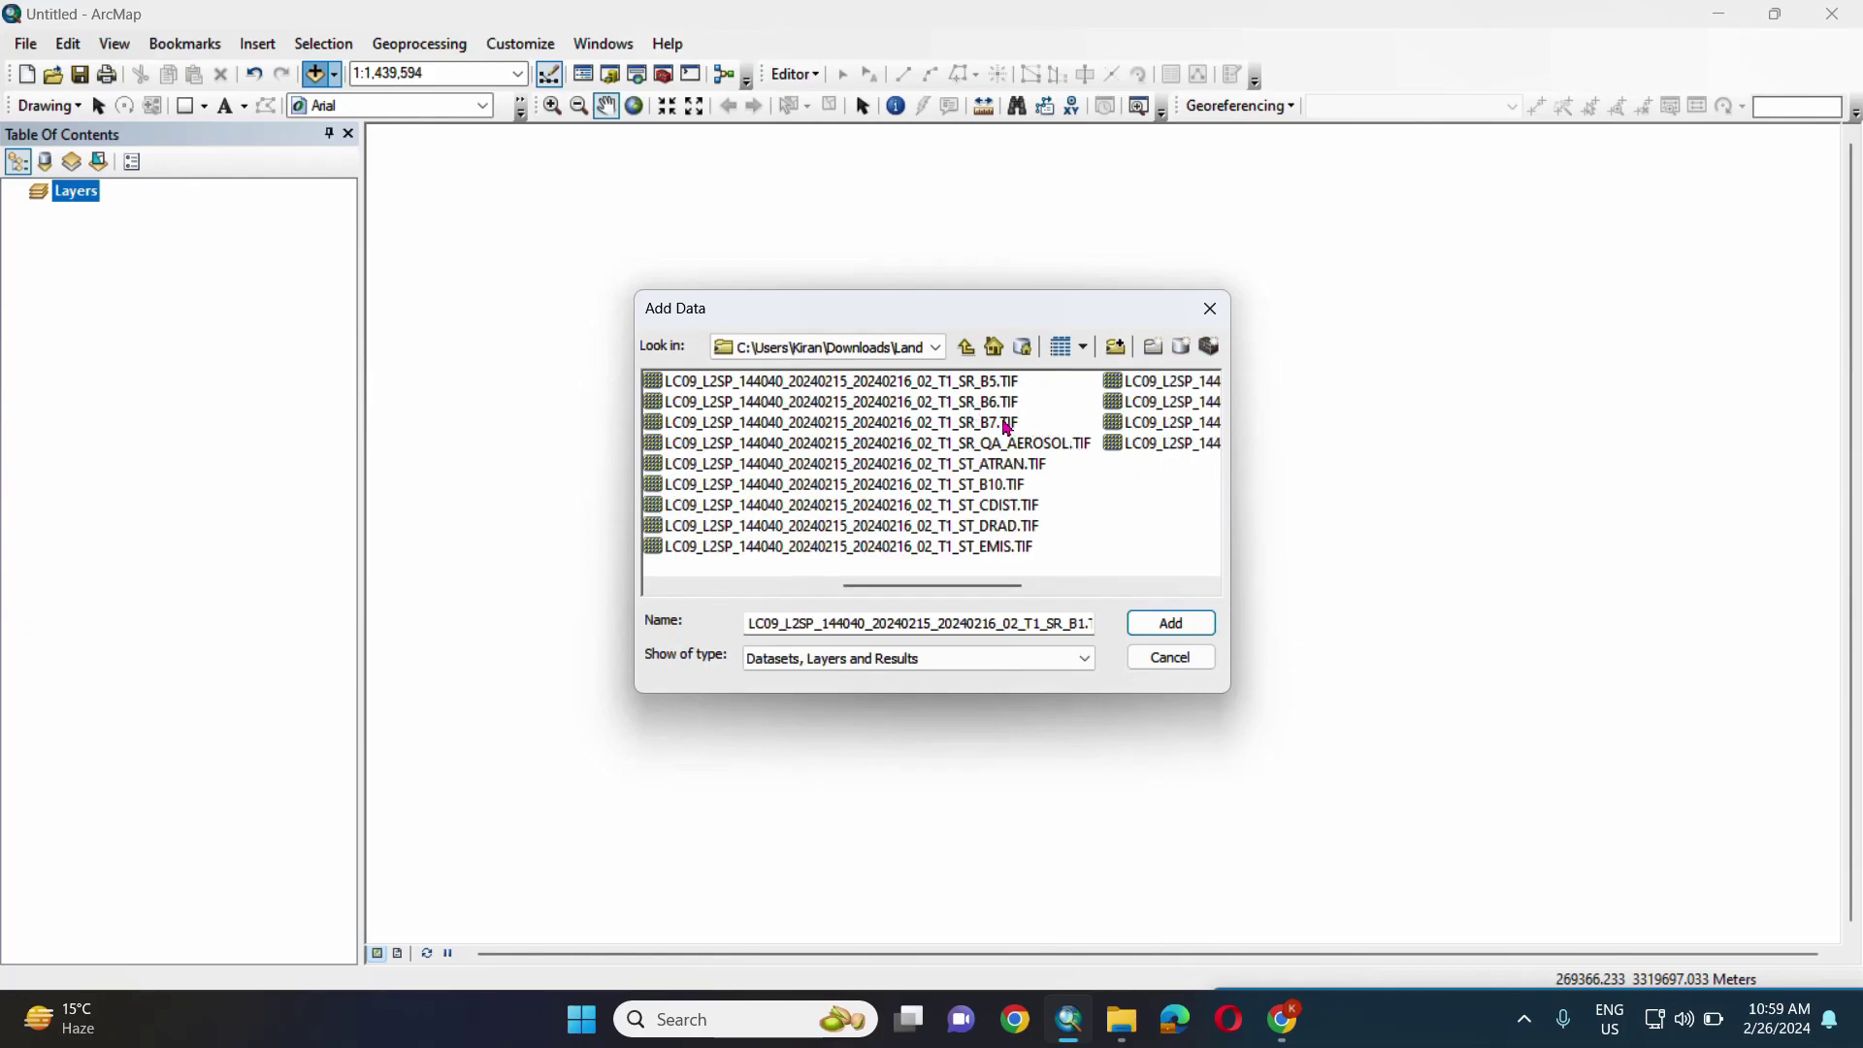
{"action": "left_click", "coordinate": [1008, 425], "text": "shift"}
{"action": "left_click", "coordinate": [1202, 632]}
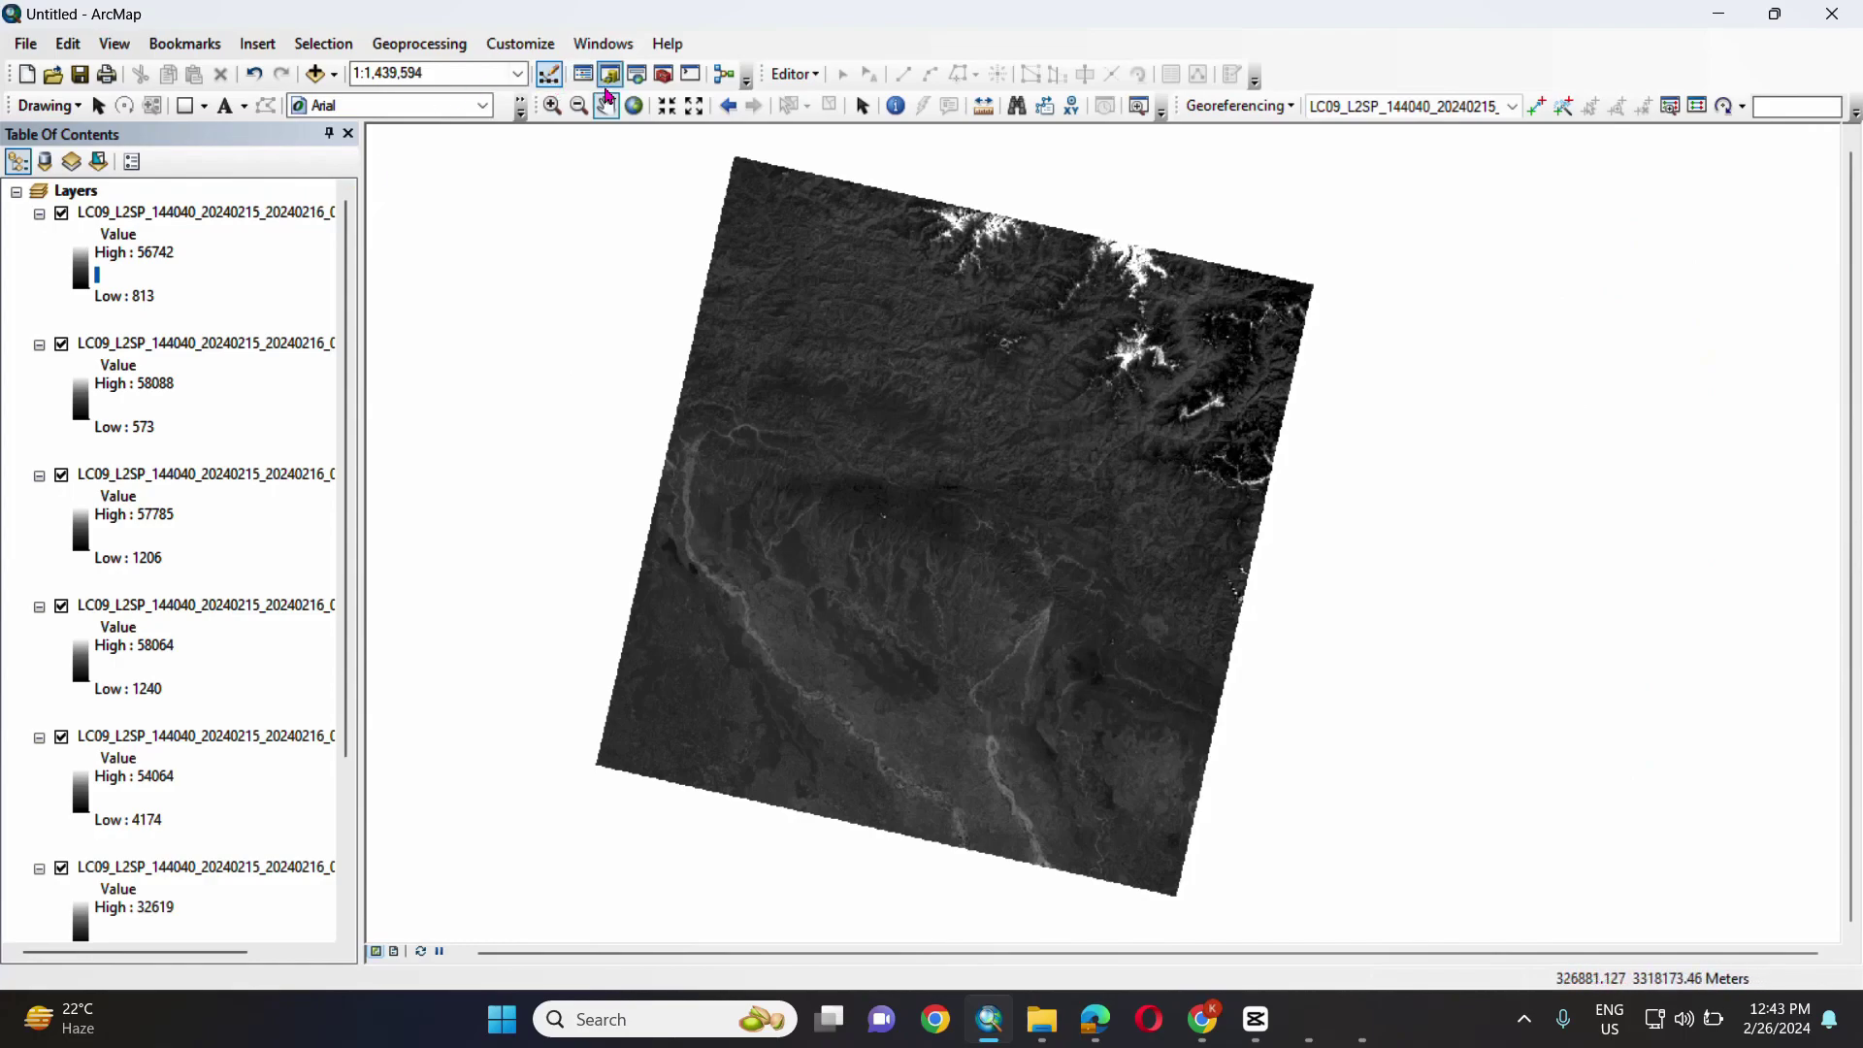
- Open Composite Bands from ArcToolbox's Data Management > Raster > Raster Processing toolset
{"action": "left_click", "coordinate": [665, 77]}
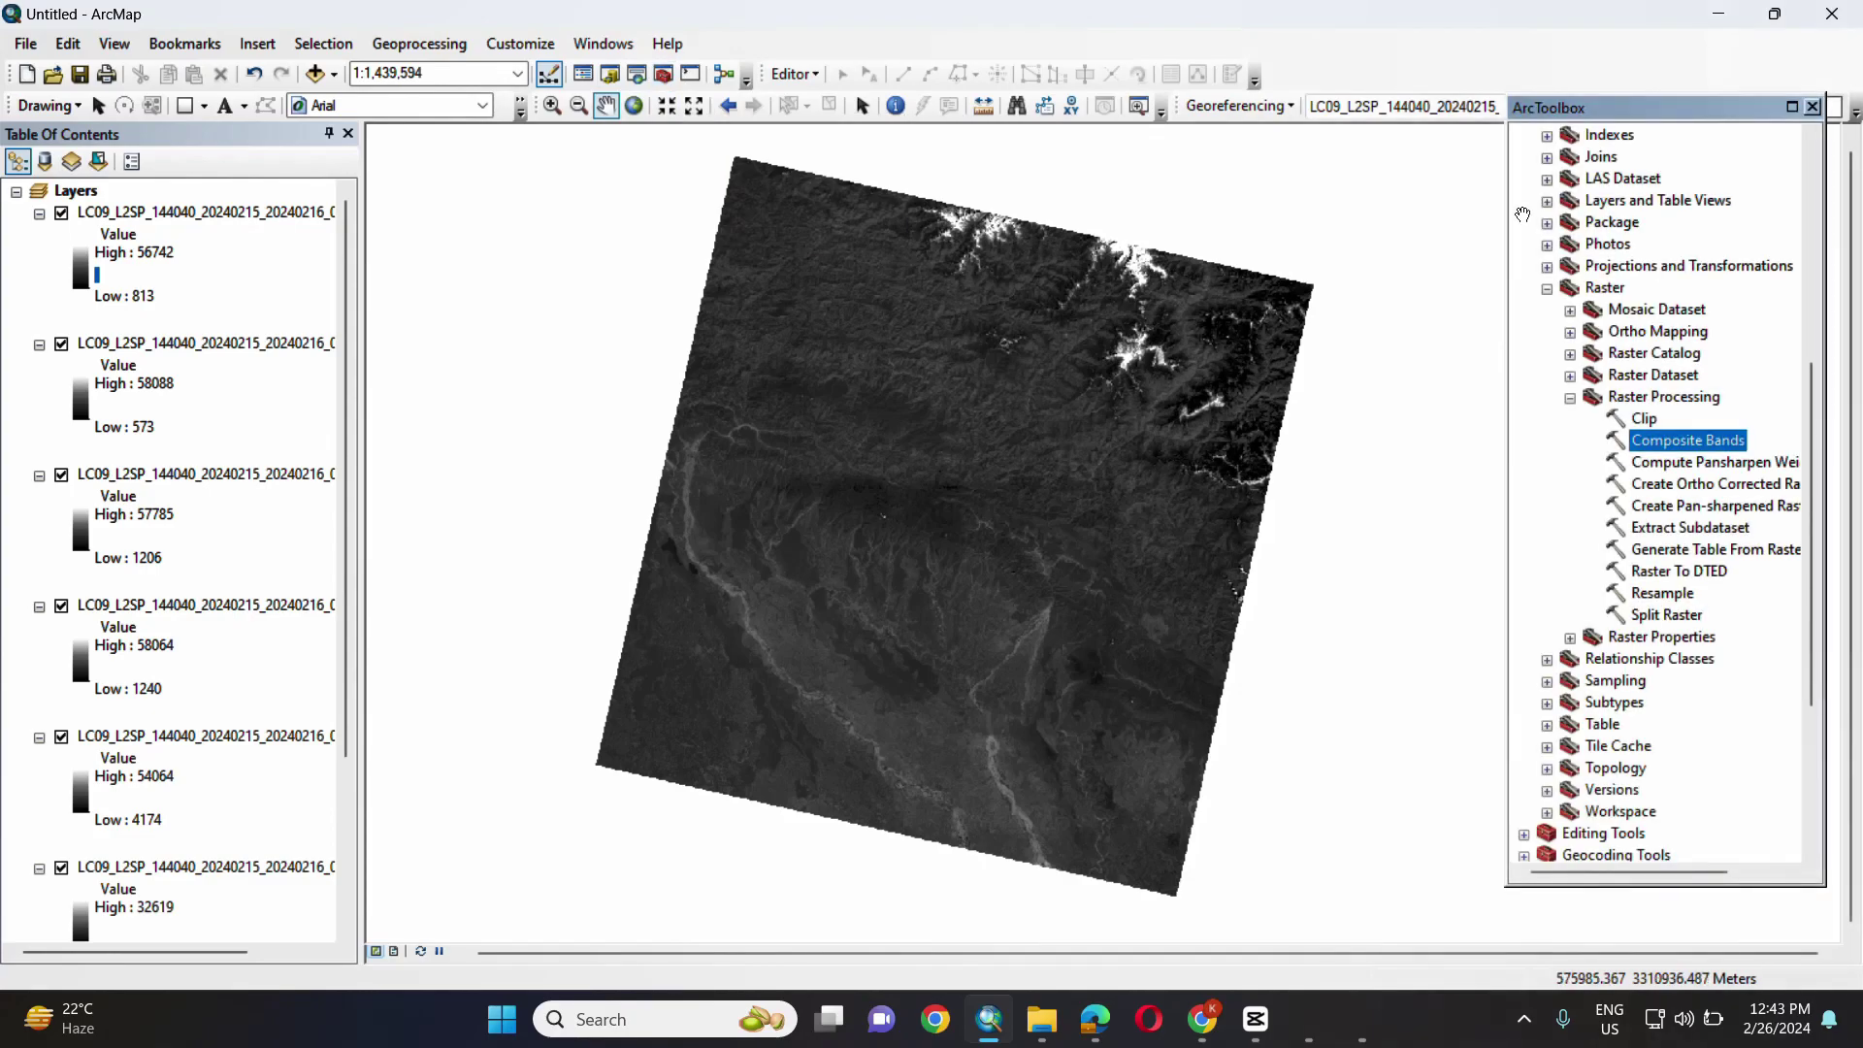
{"action": "double_click", "coordinate": [1569, 288]}
{"action": "scroll", "coordinate": [1607, 521], "scroll_direction": "down", "scroll_amount": 3}
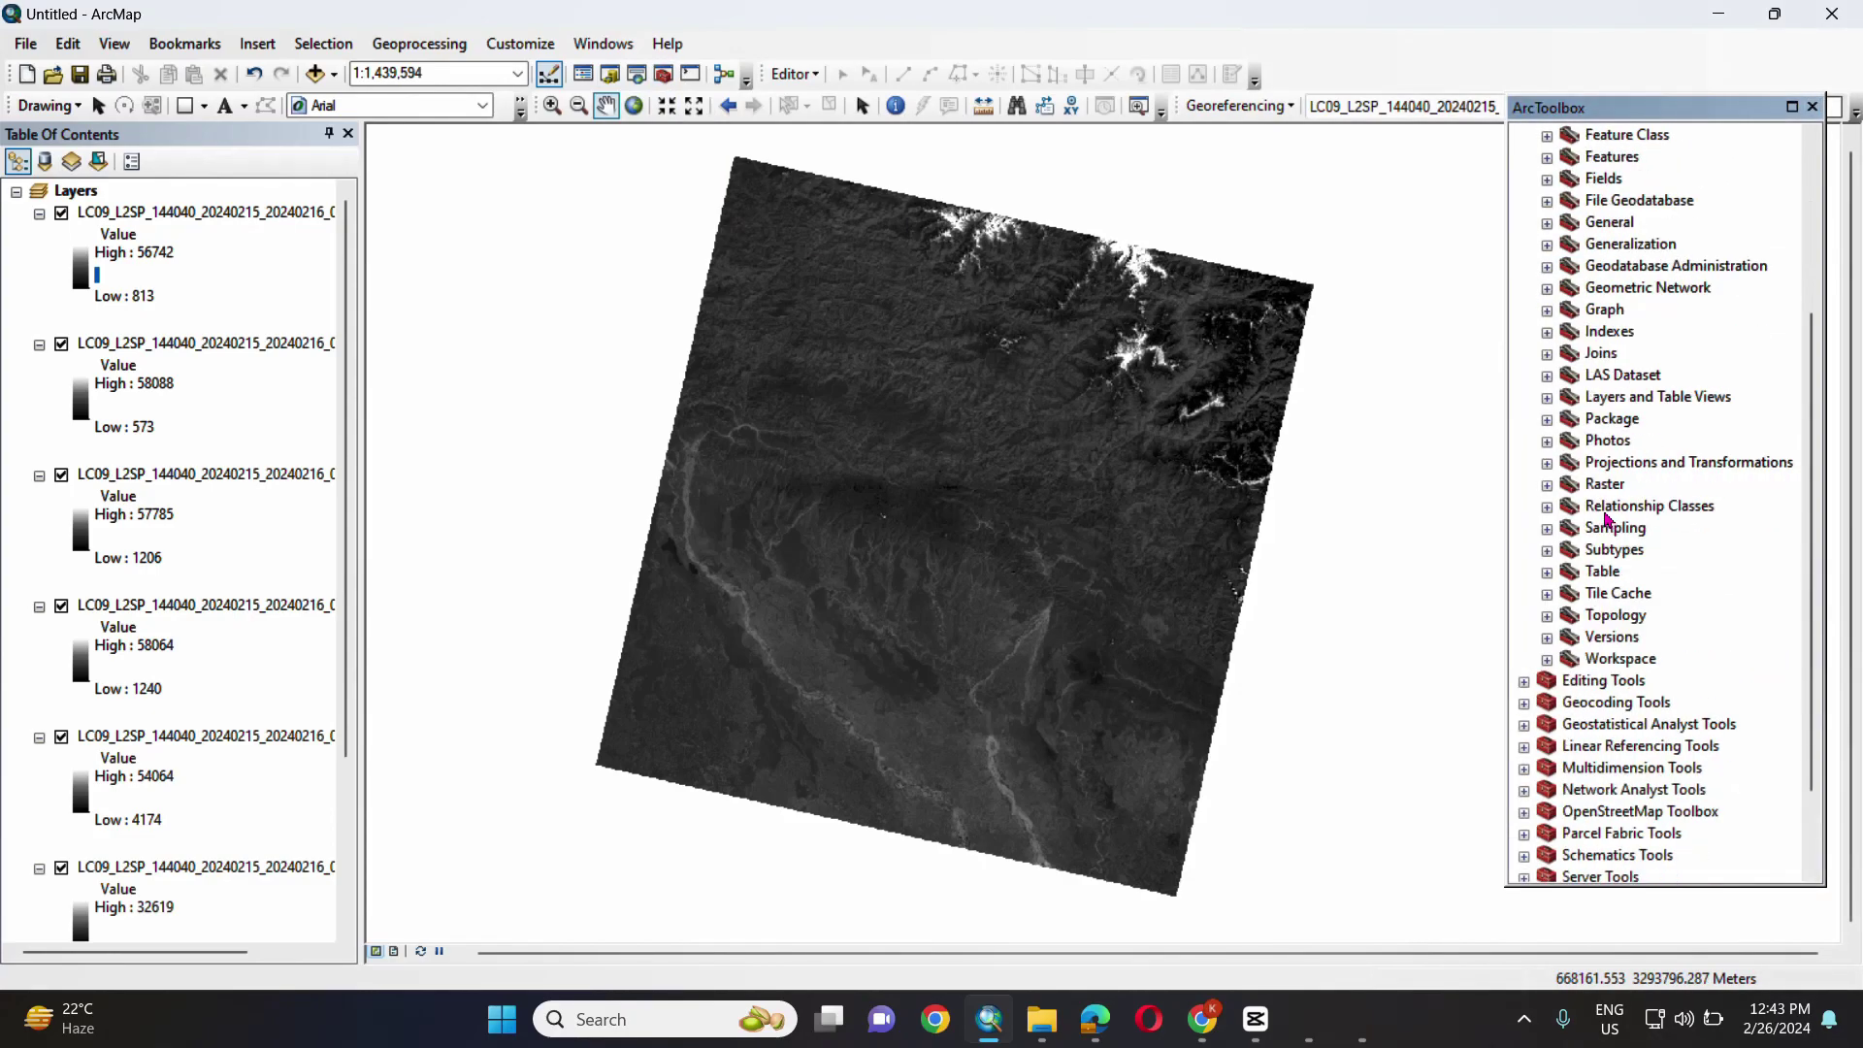
{"action": "left_click", "coordinate": [1547, 485]}
{"action": "scroll", "coordinate": [1577, 456], "scroll_direction": "down", "scroll_amount": 3}
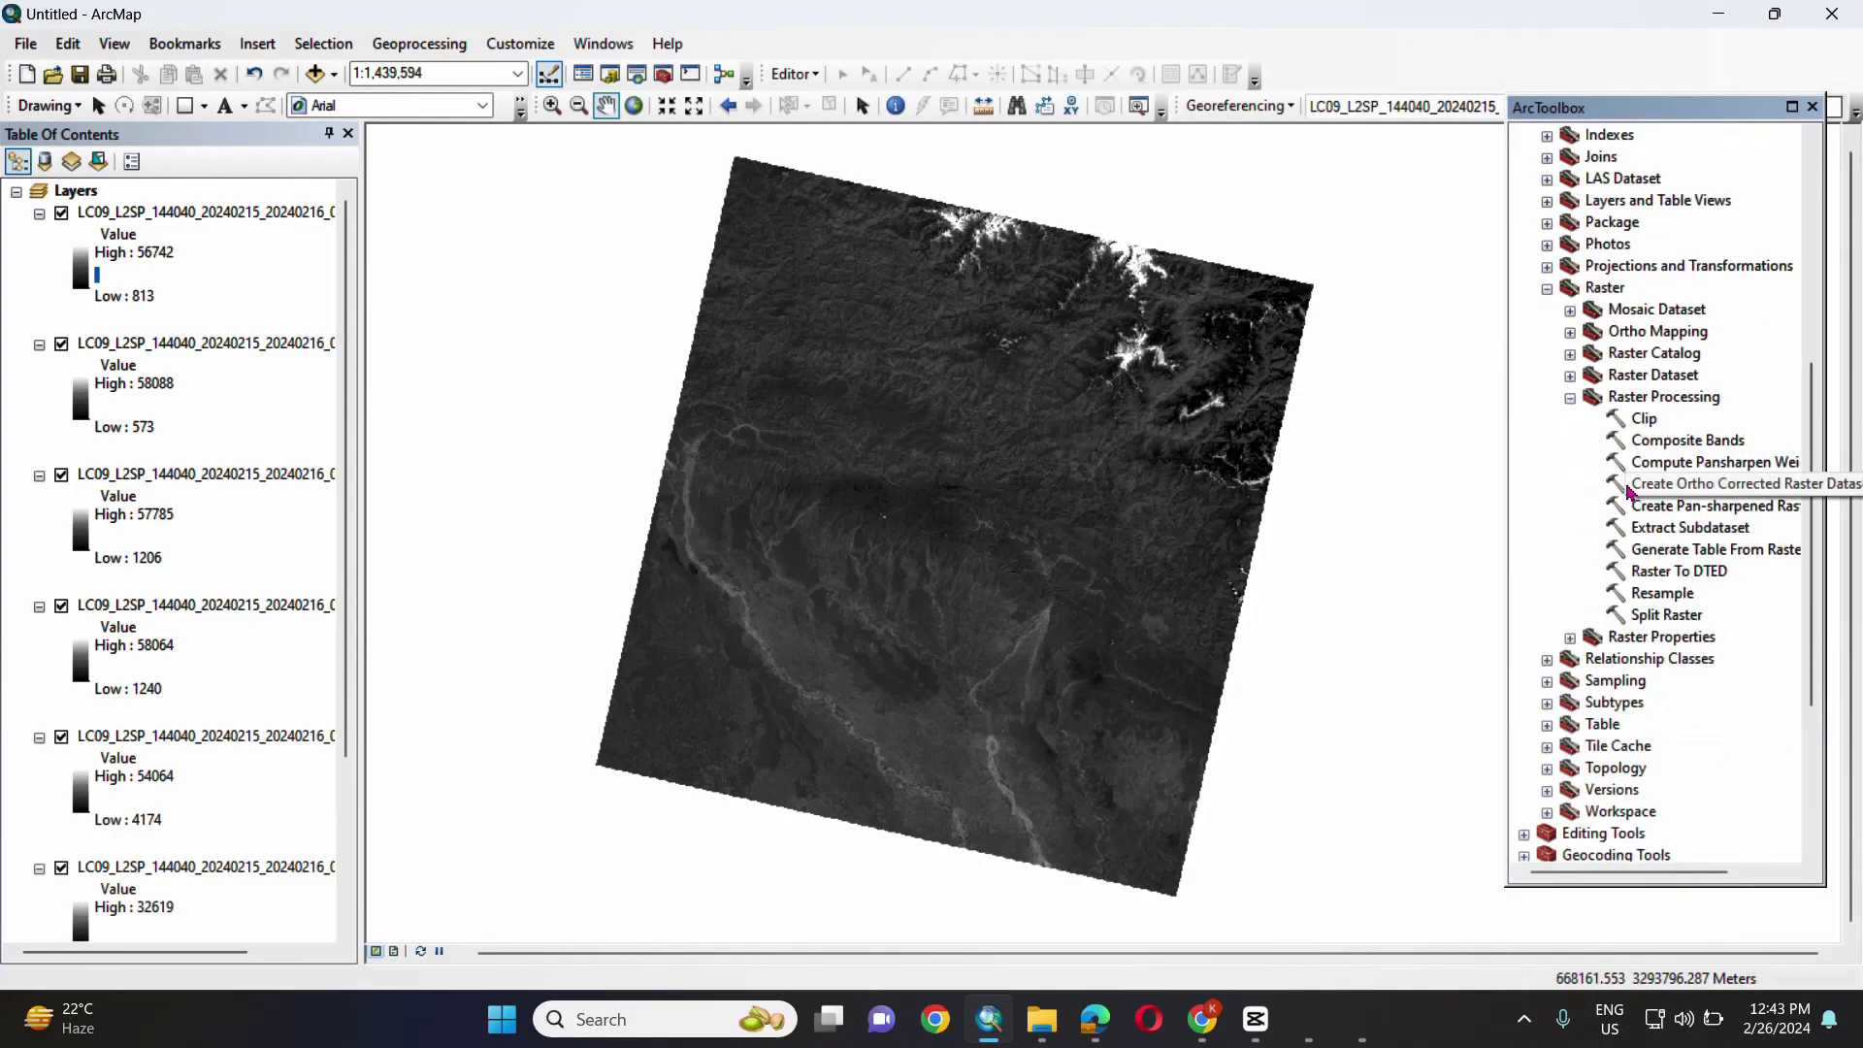
{"action": "left_click", "coordinate": [1571, 399]}
{"action": "left_click", "coordinate": [1571, 399]}
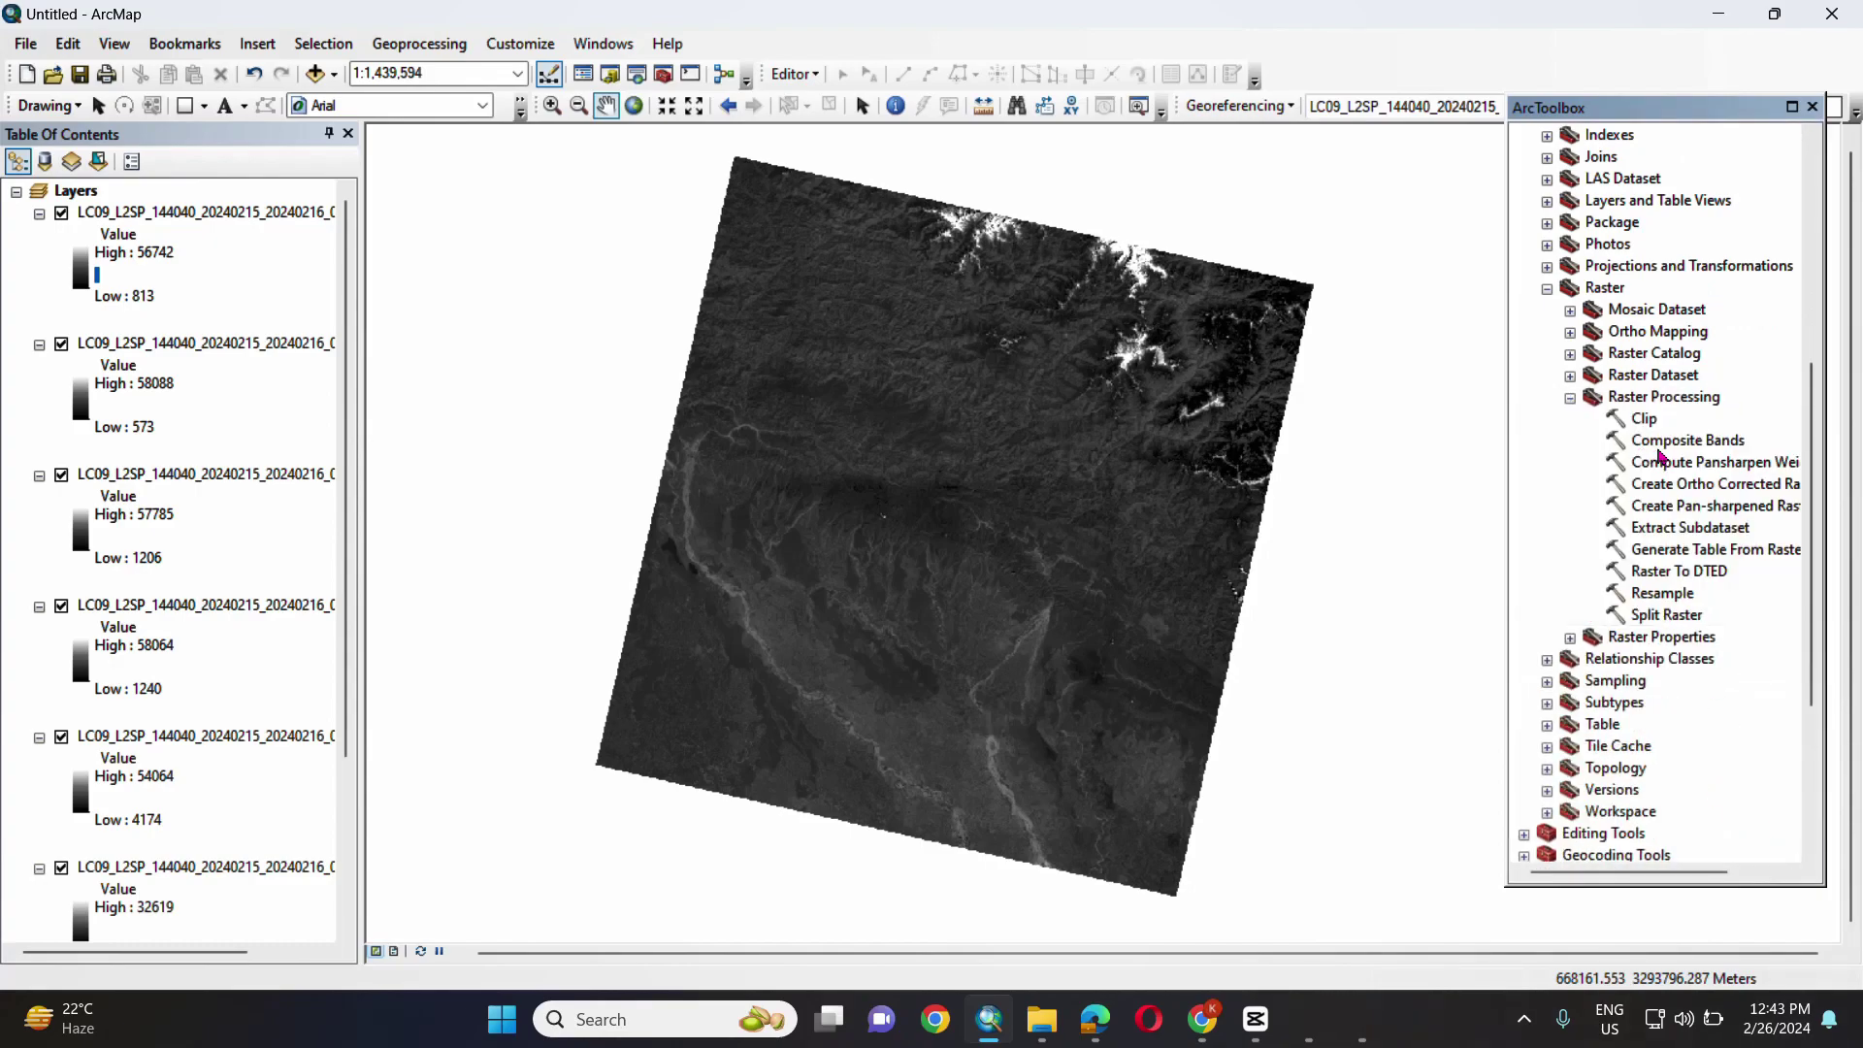
{"action": "double_click", "coordinate": [1674, 440]}
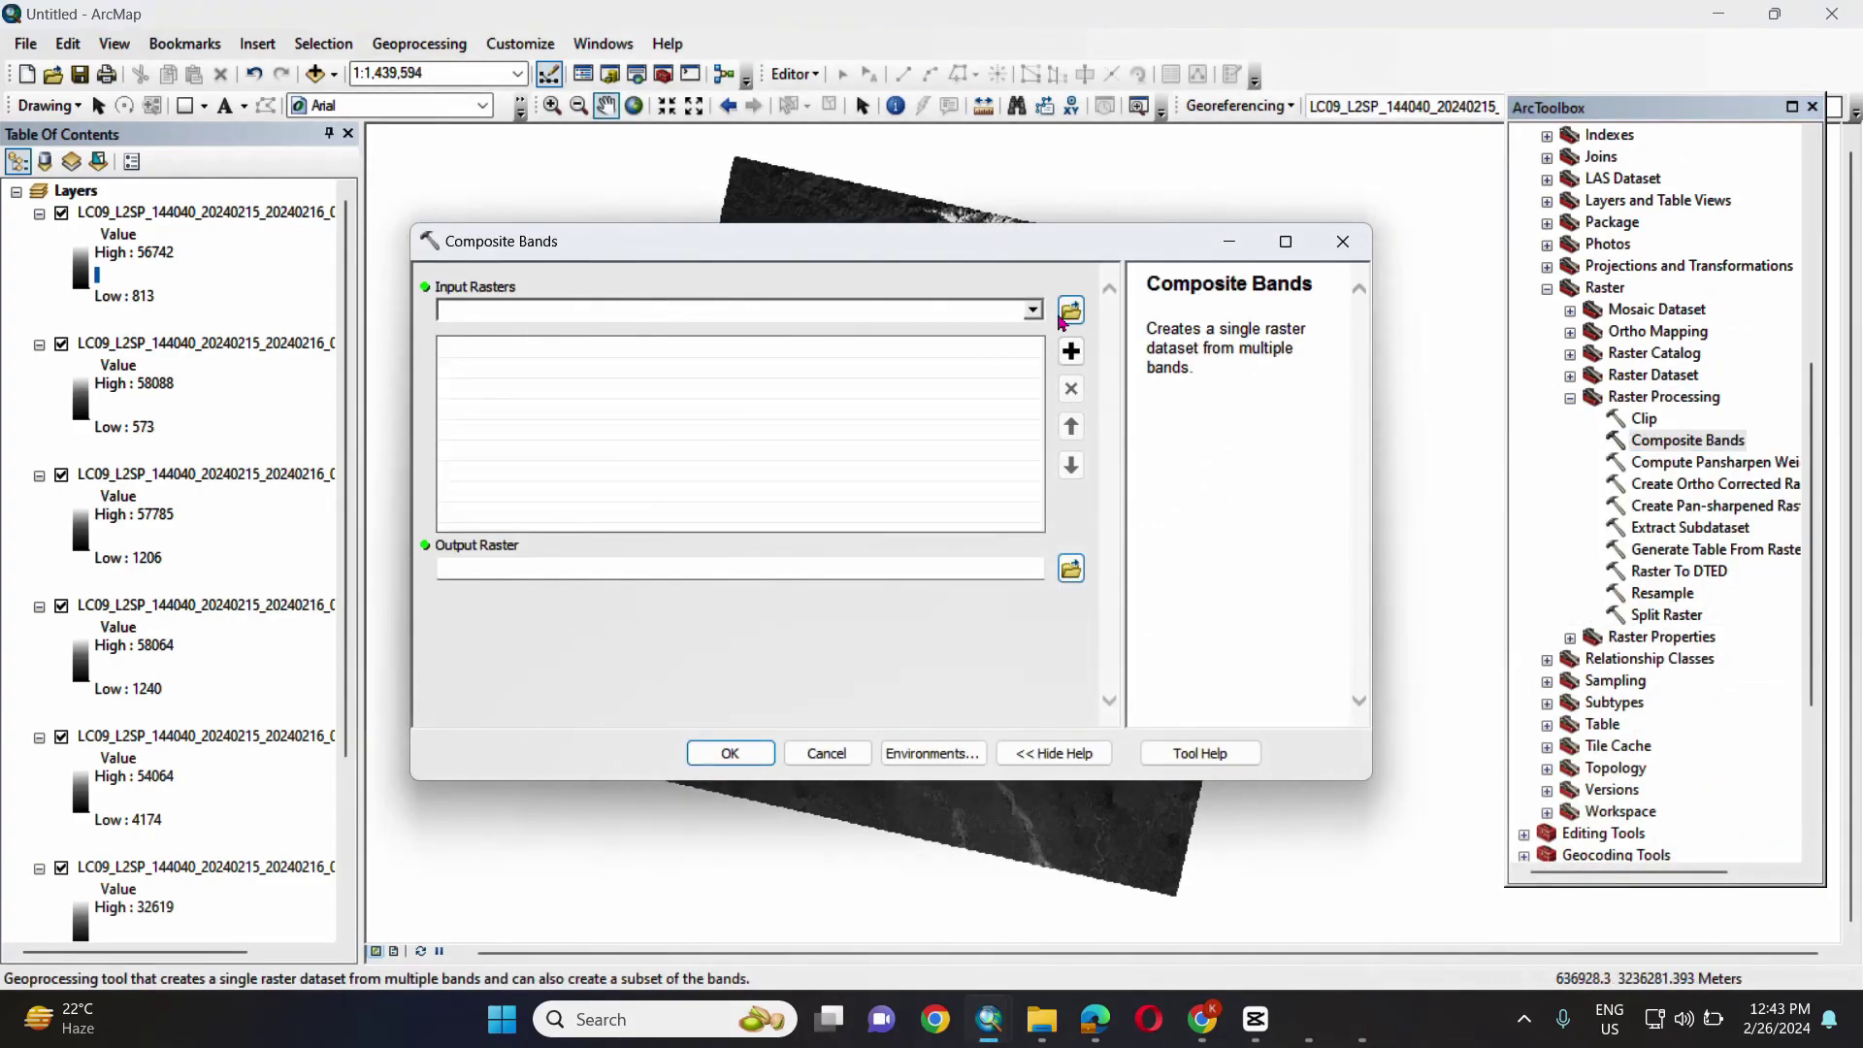
- Add bands B1 through B7 as the Composite Bands input rasters
{"action": "left_click", "coordinate": [1032, 311]}
{"action": "left_click", "coordinate": [970, 335]}
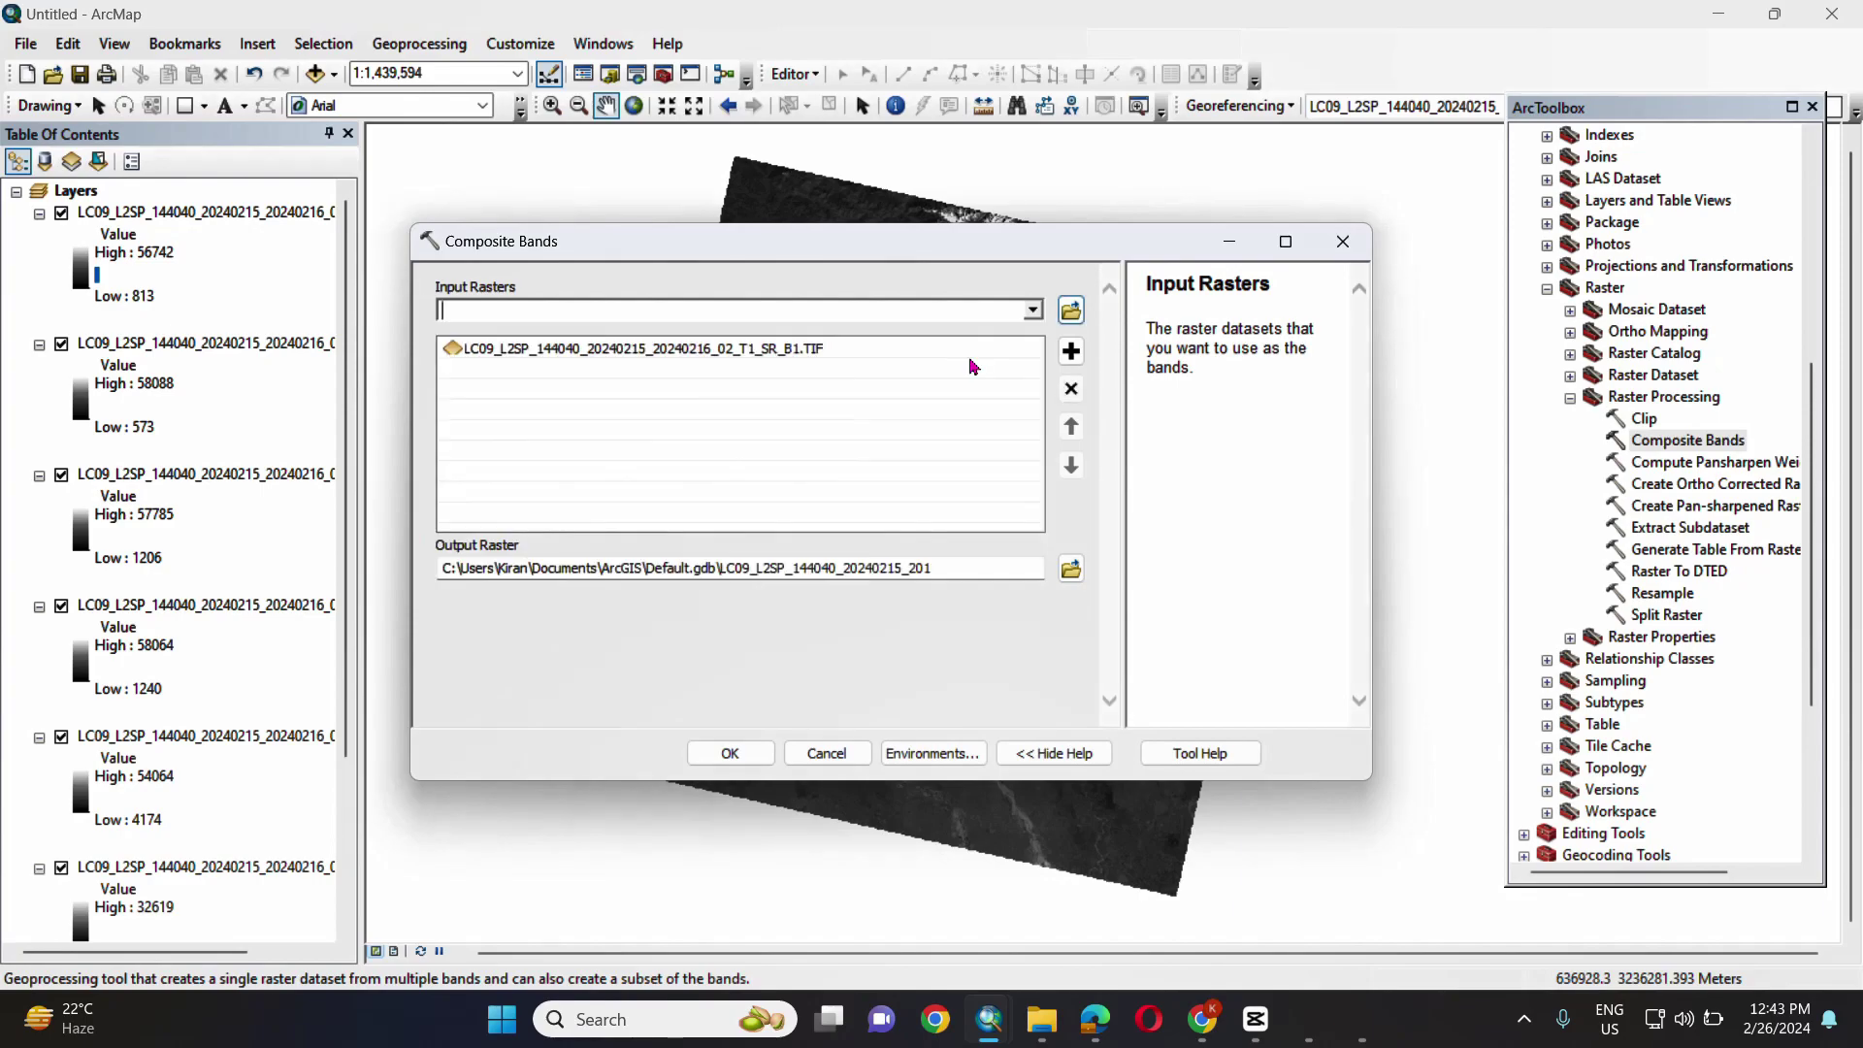
{"action": "left_click", "coordinate": [1032, 310]}
{"action": "left_click", "coordinate": [670, 354]}
{"action": "left_click", "coordinate": [1032, 311]}
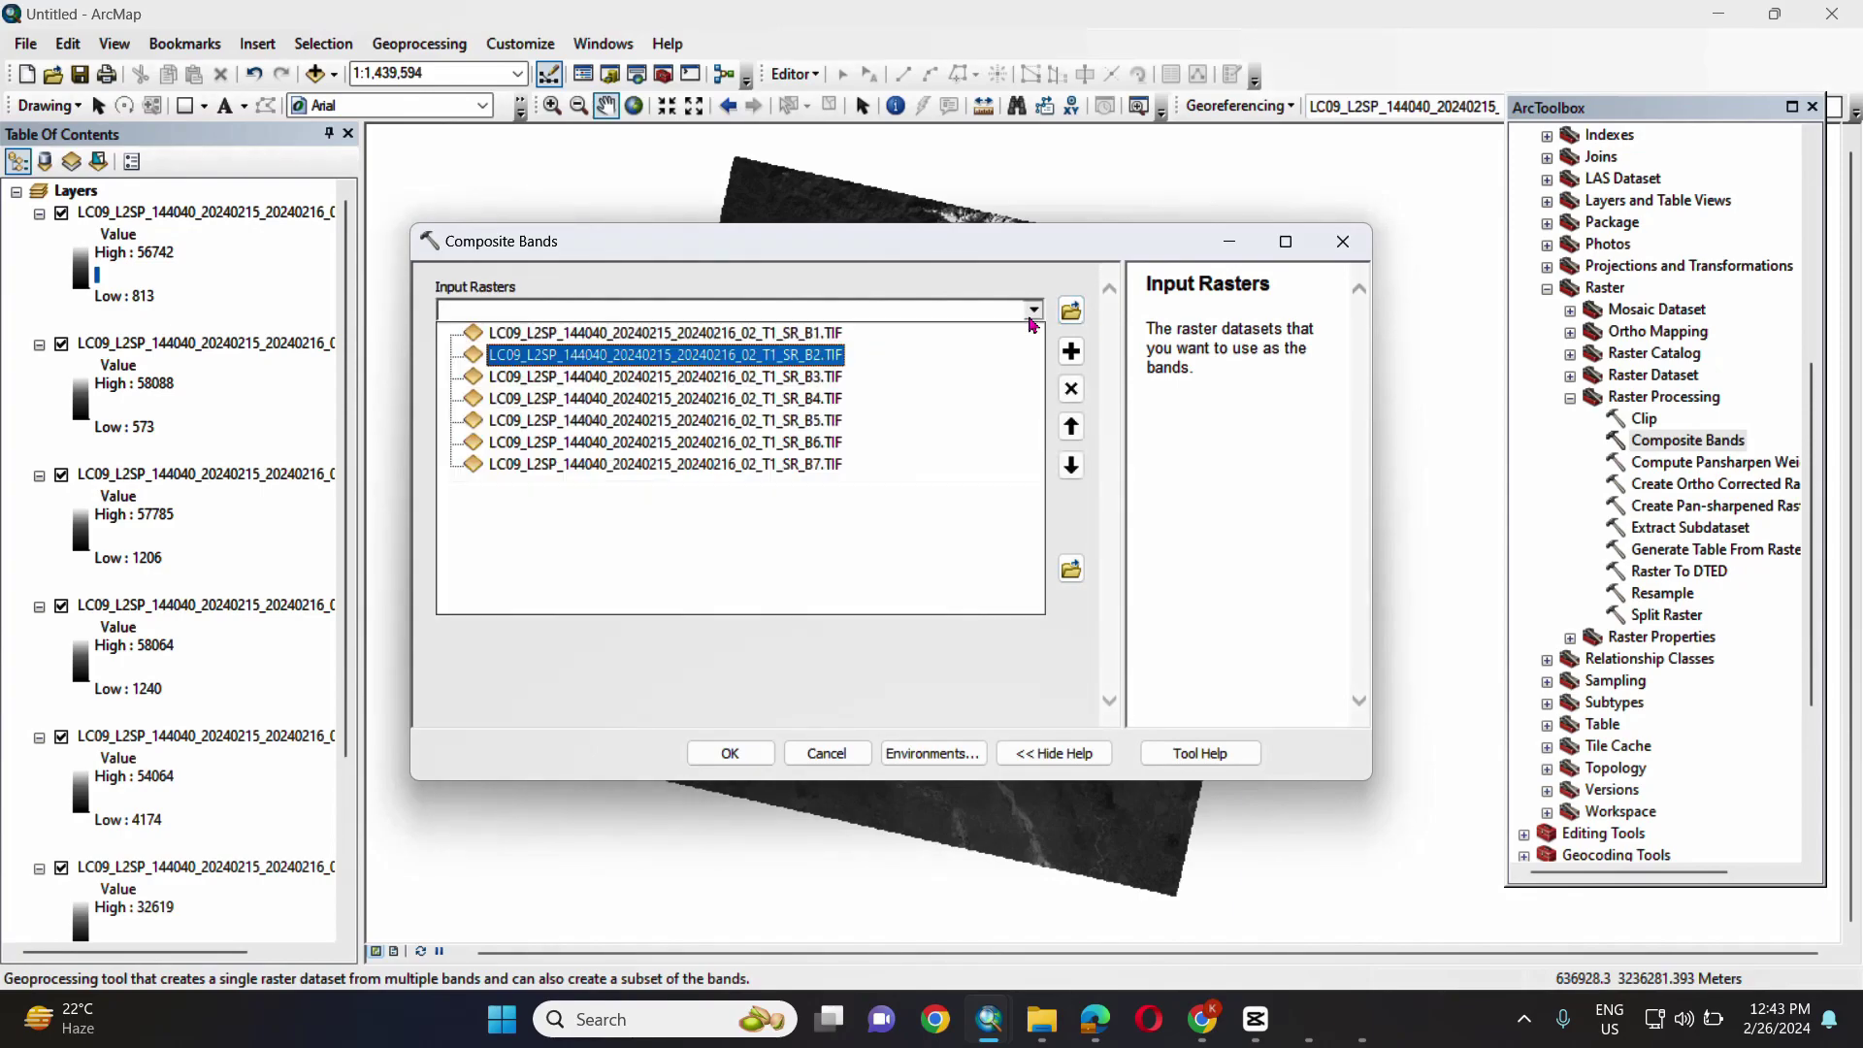
{"action": "left_click", "coordinate": [669, 376]}
{"action": "left_click", "coordinate": [1032, 311]}
{"action": "left_click", "coordinate": [853, 398]}
{"action": "left_click", "coordinate": [1032, 310]}
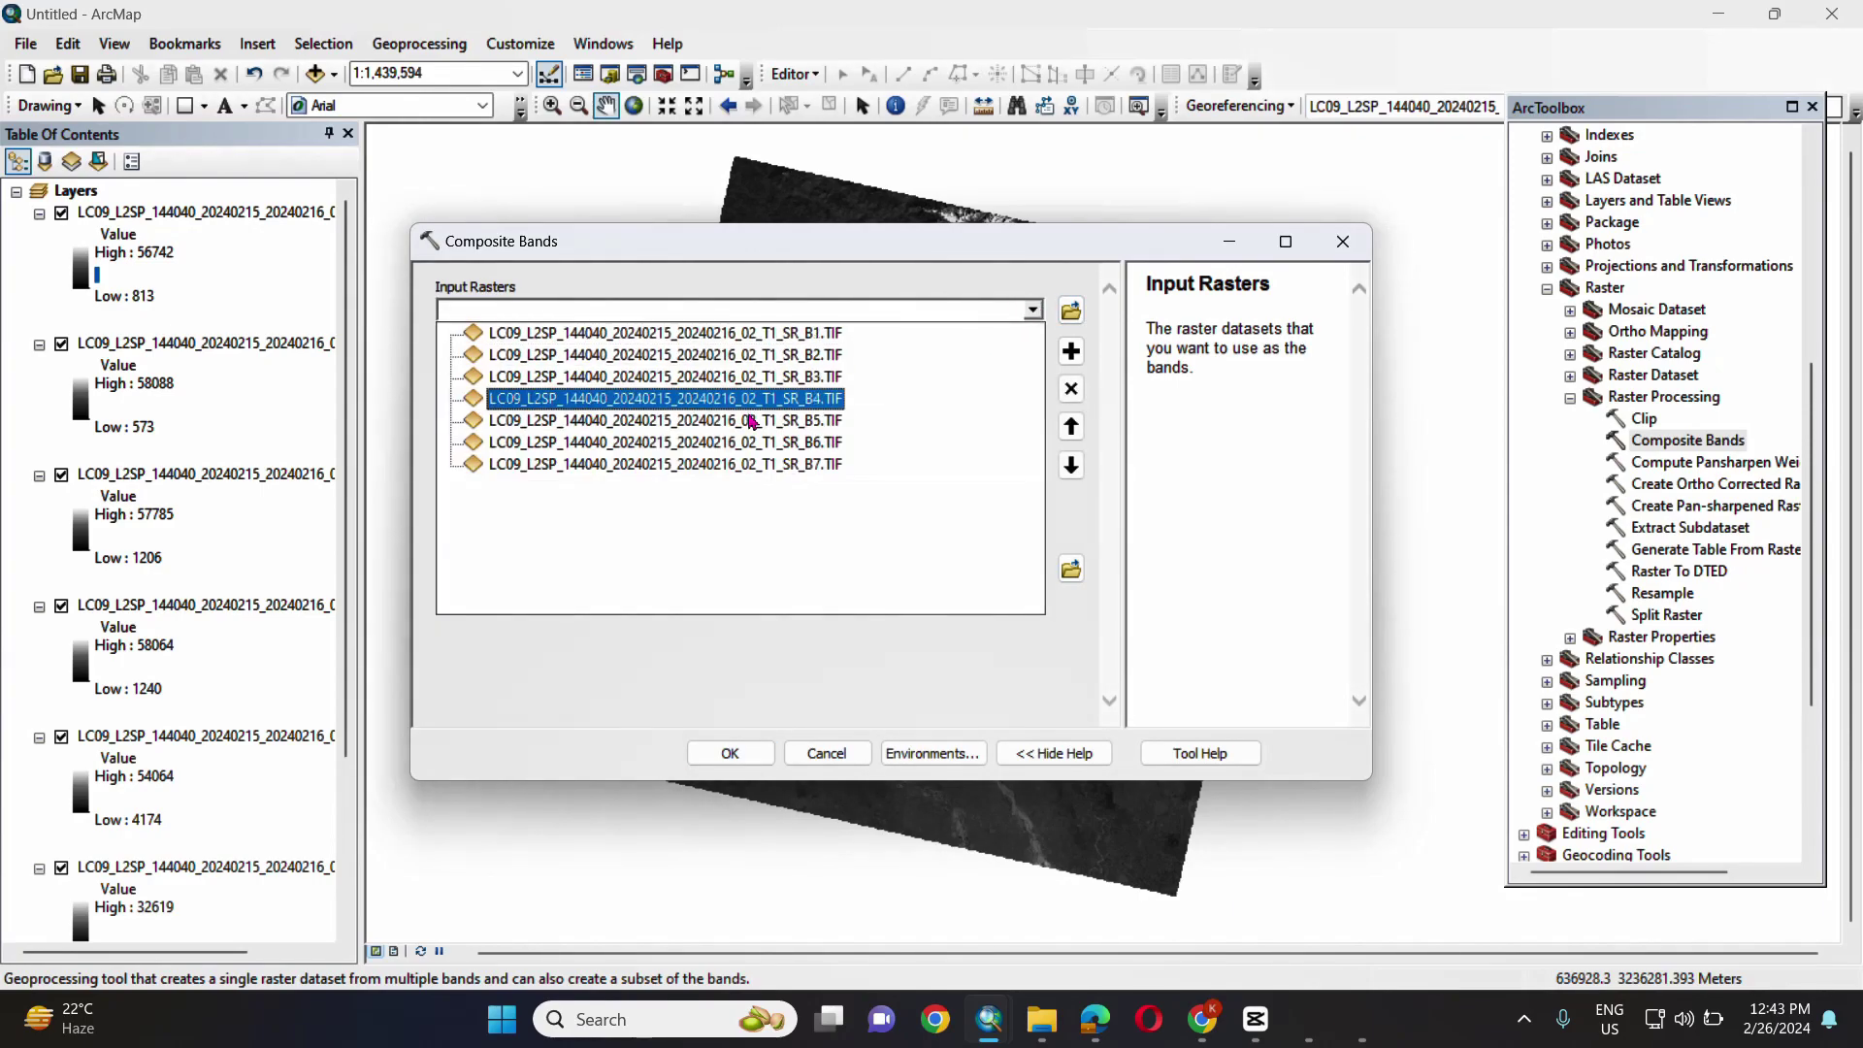
{"action": "left_click", "coordinate": [854, 421]}
{"action": "left_click", "coordinate": [1032, 311]}
{"action": "left_click", "coordinate": [854, 441]}
{"action": "left_click", "coordinate": [1033, 310]}
{"action": "left_click", "coordinate": [854, 464]}
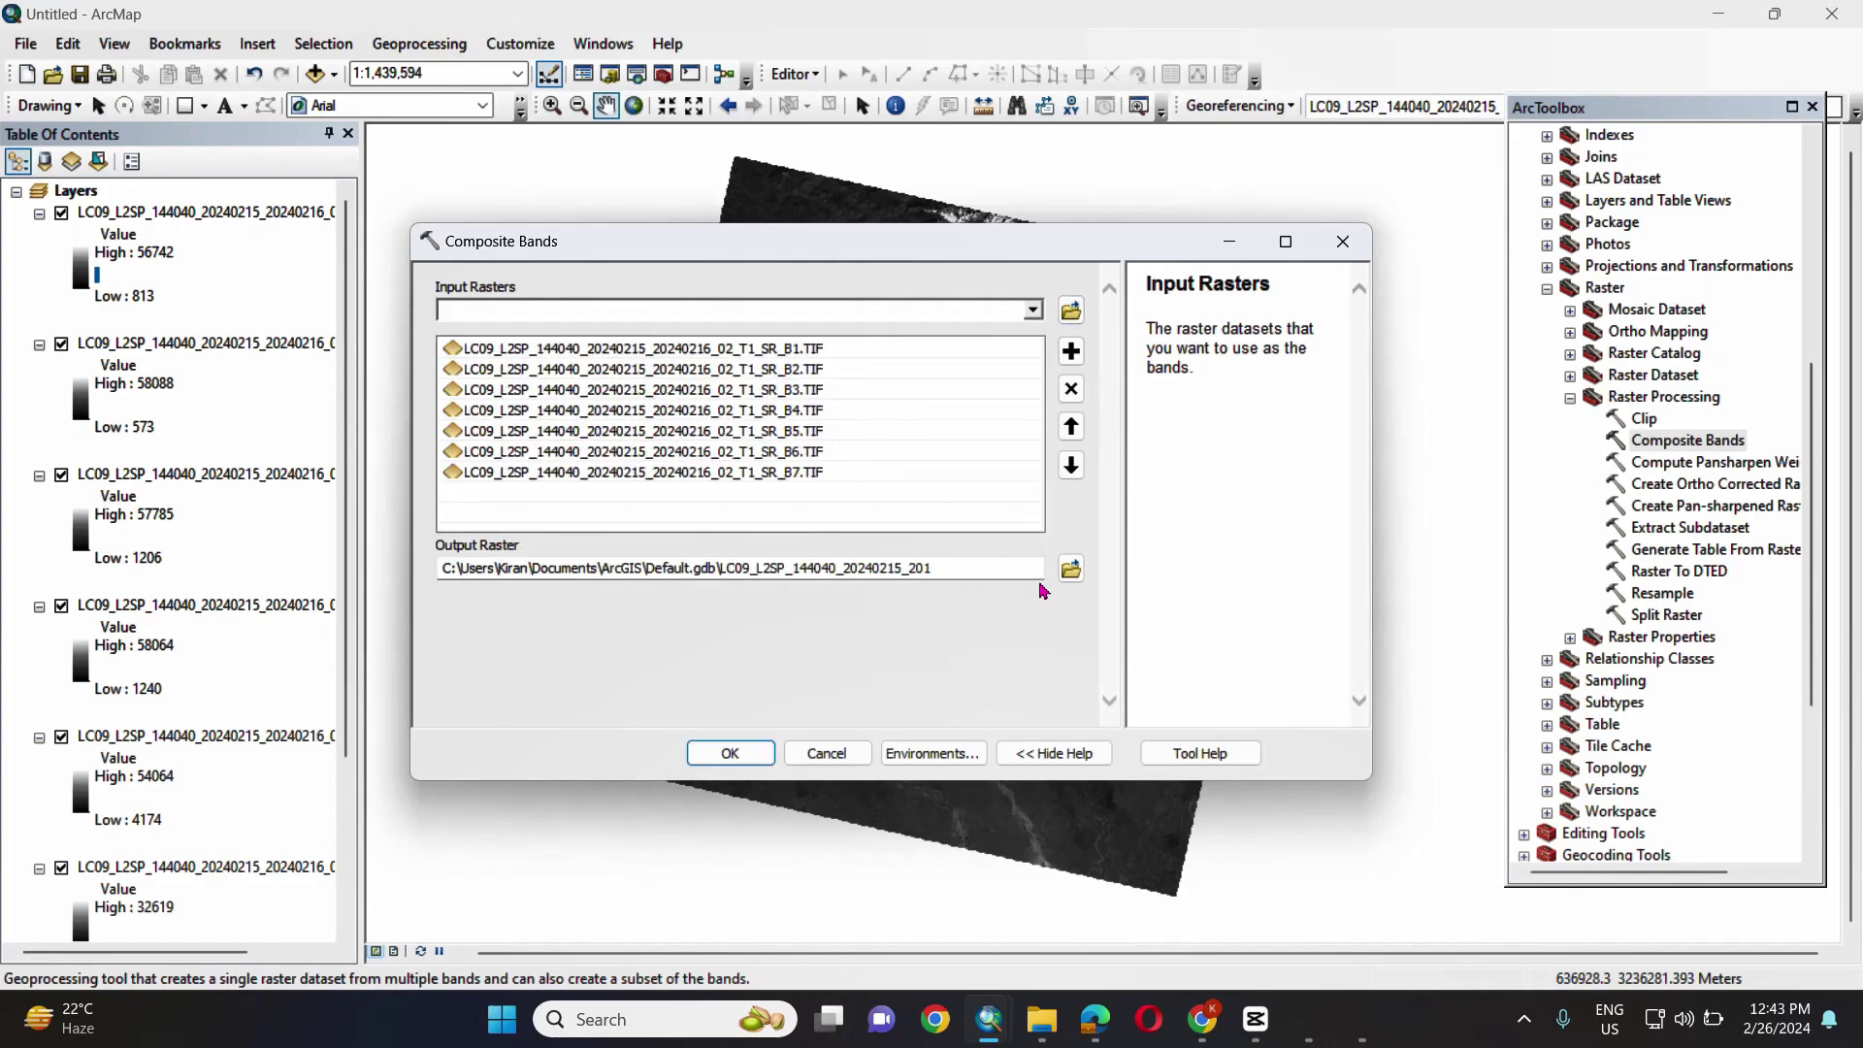
- Save the output raster as mergedata in the video 2 folder and run the composite
{"action": "left_click", "coordinate": [1077, 569]}
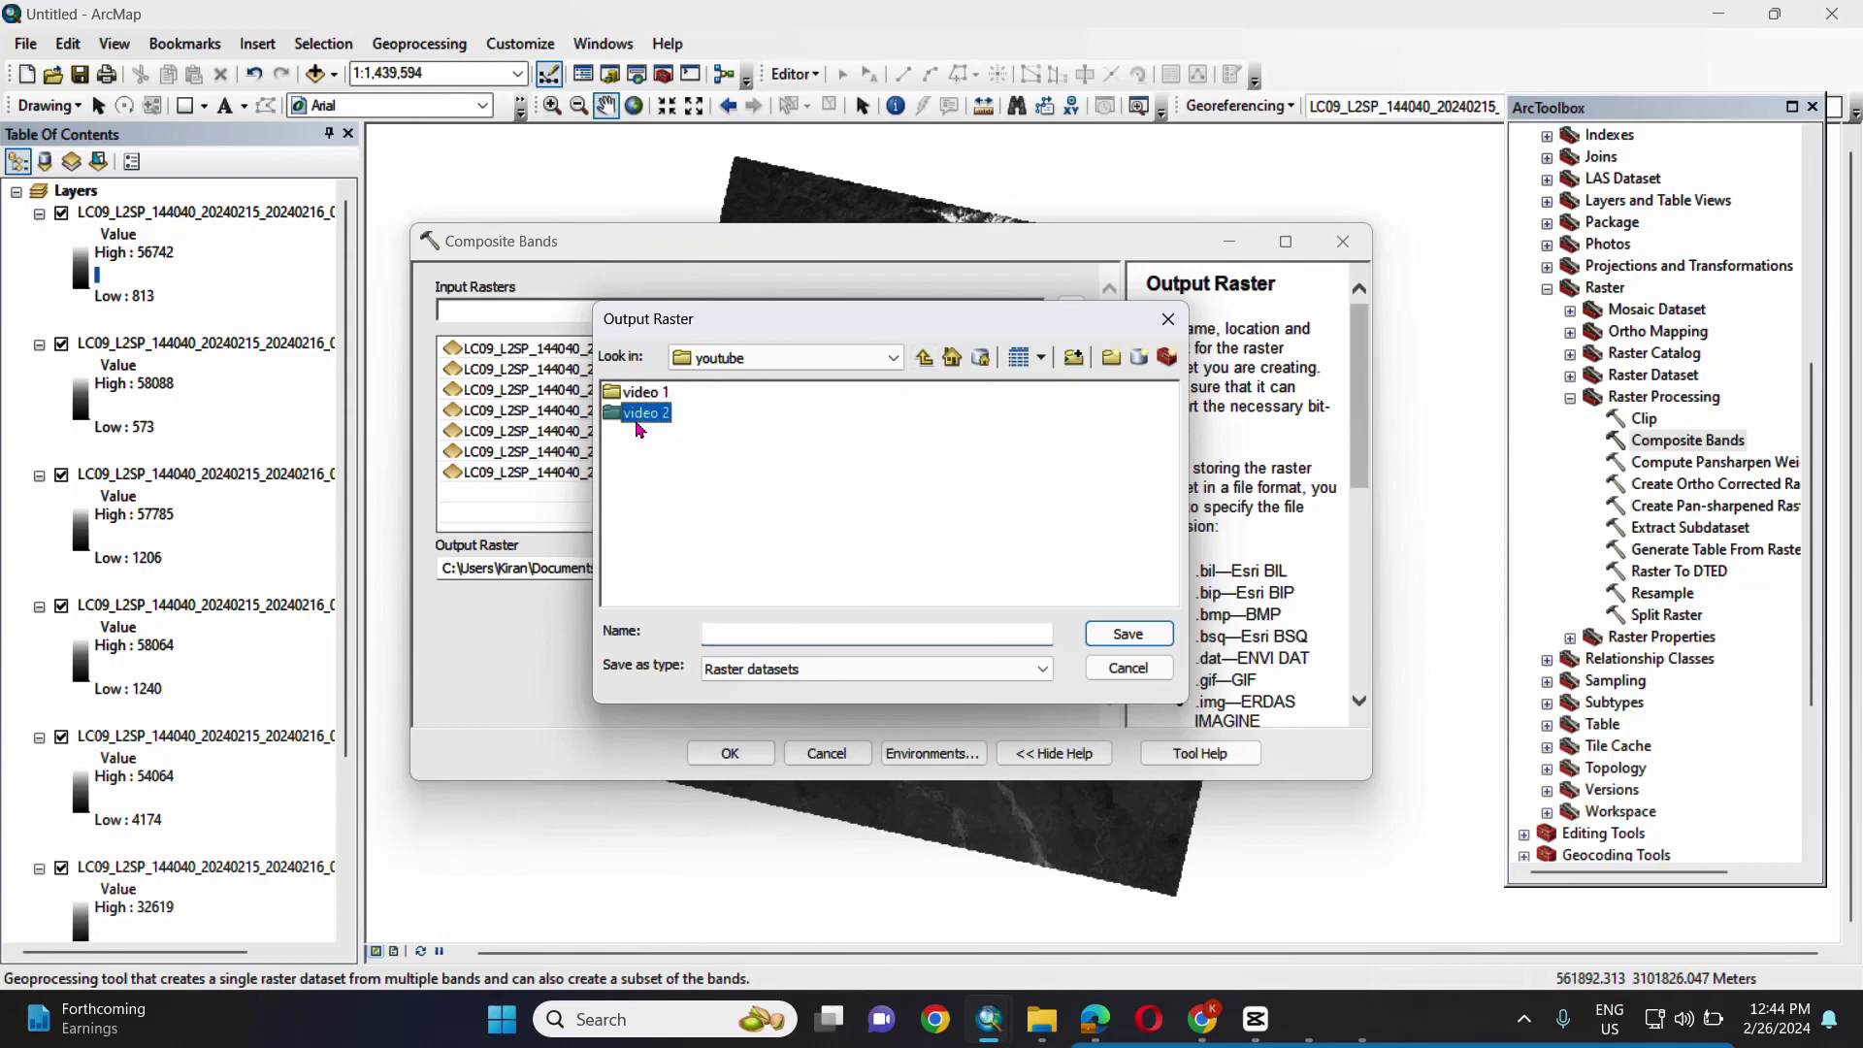
{"action": "double_click", "coordinate": [641, 413]}
{"action": "left_click", "coordinate": [739, 635]}
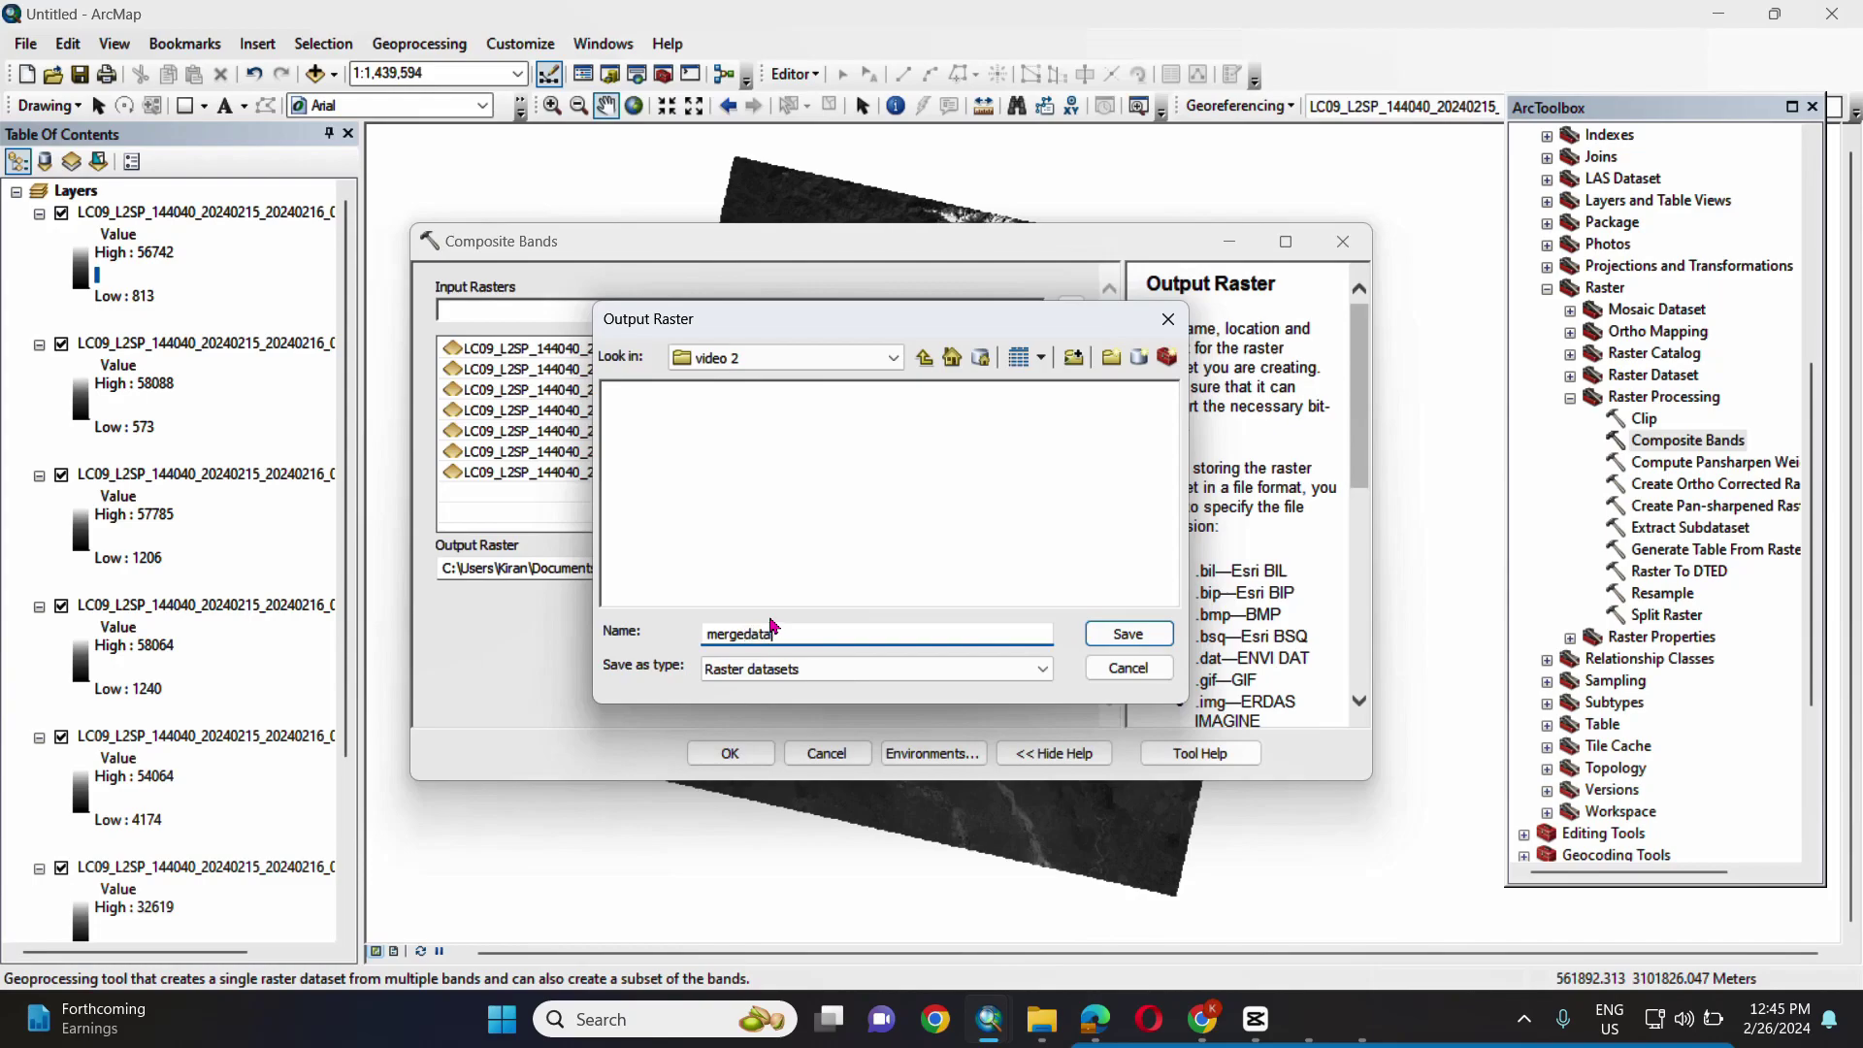
{"action": "left_click", "coordinate": [1129, 634]}
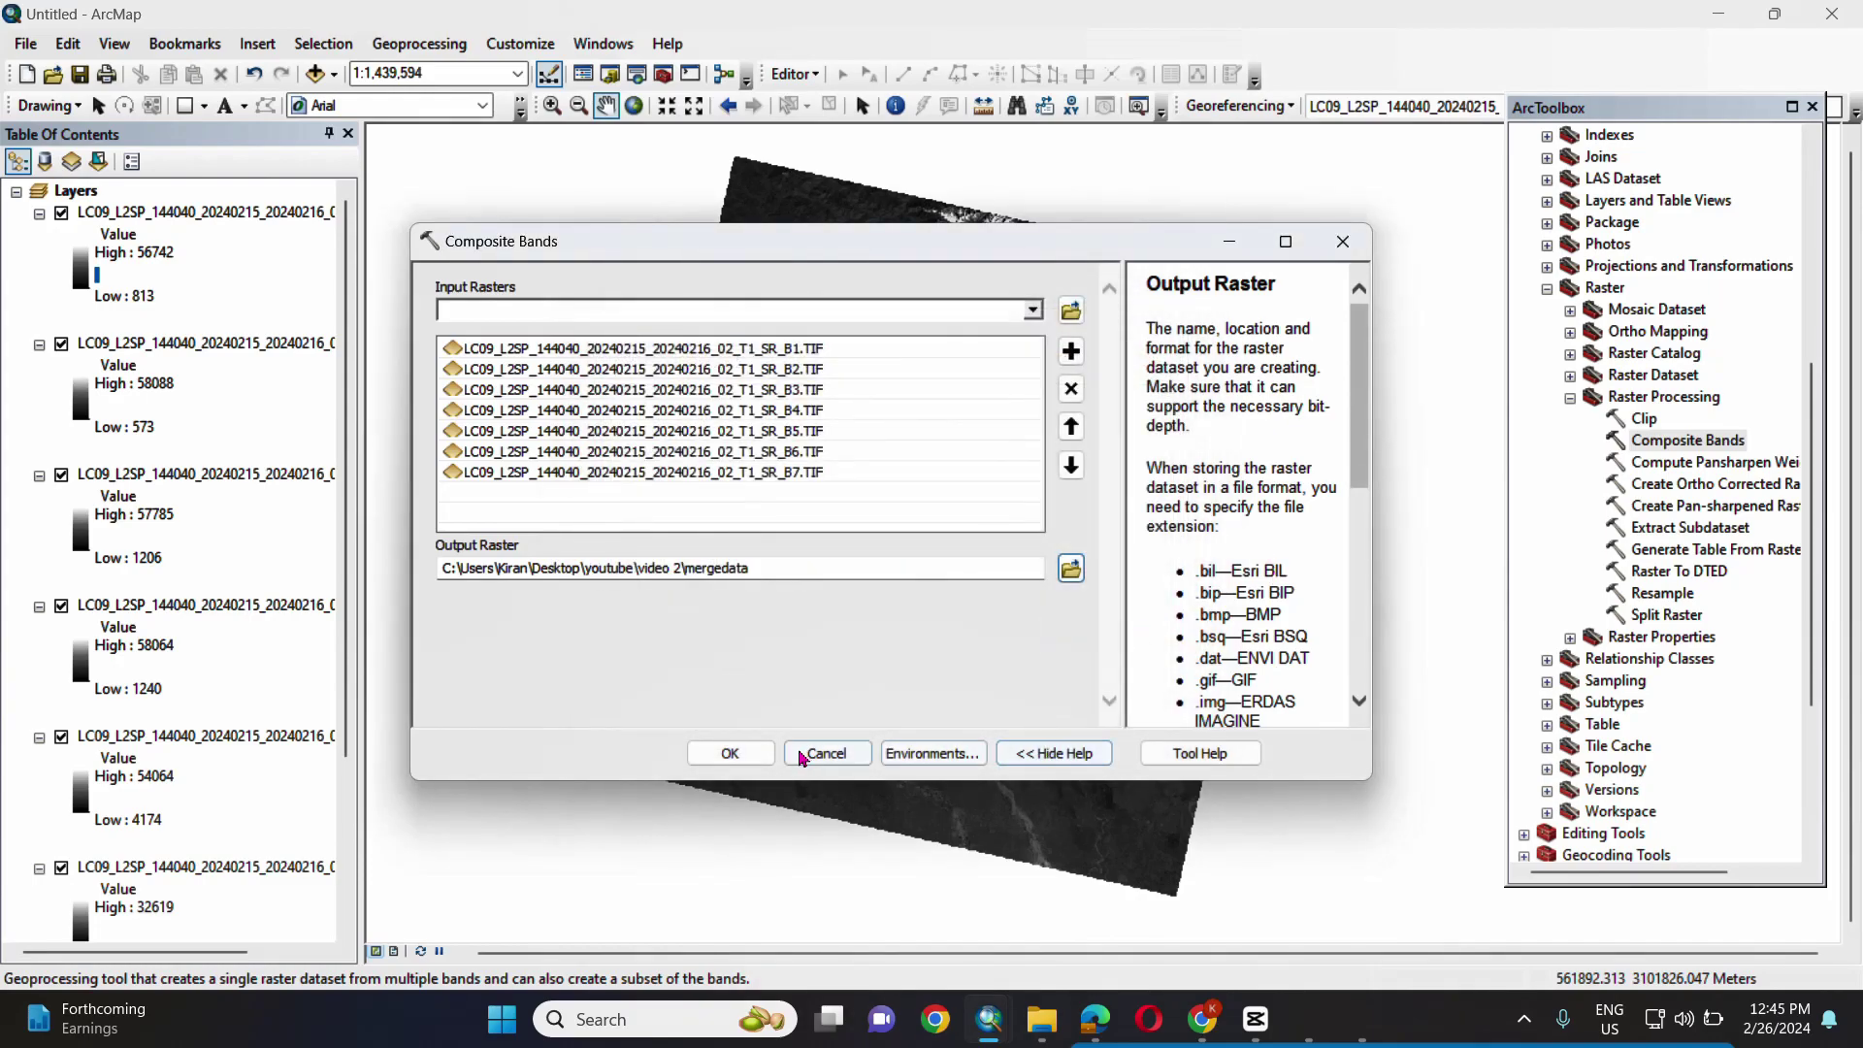
{"action": "left_click", "coordinate": [768, 755]}
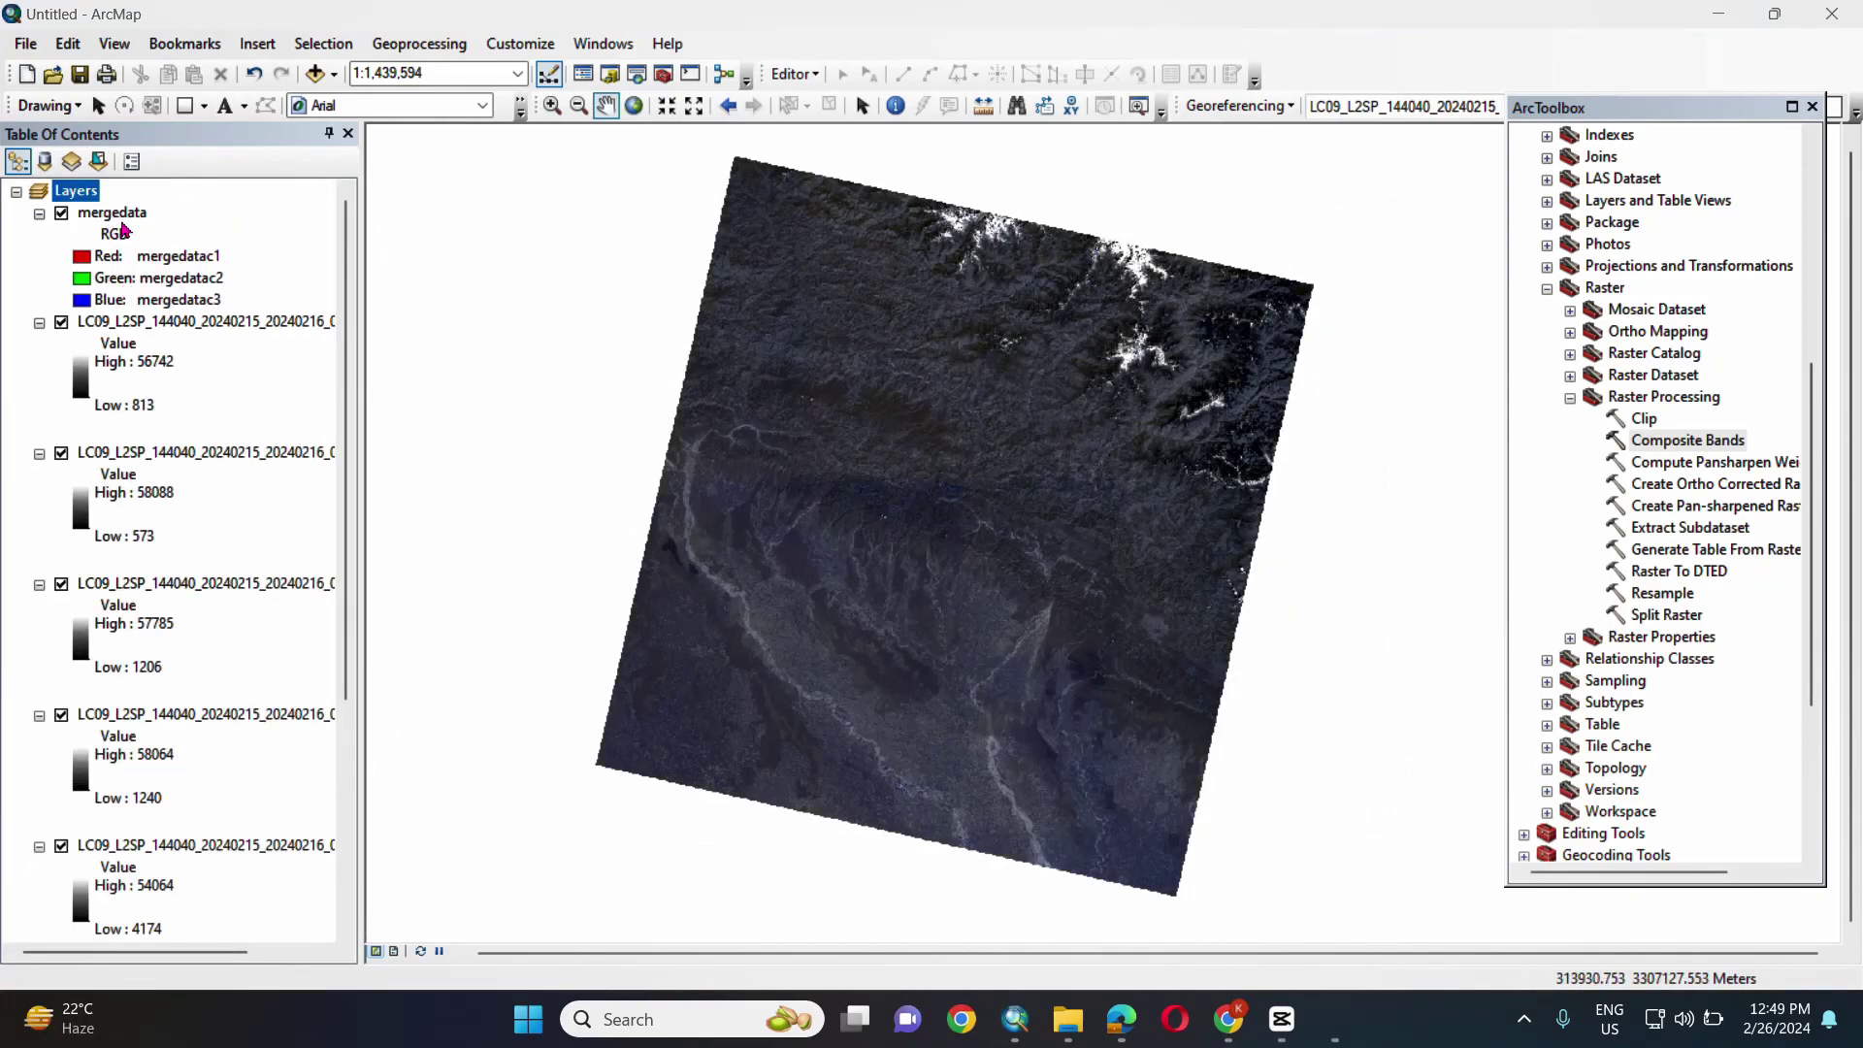
- Remove all the separate LC09 band layers, keeping only mergedata, and reopen Add Data
{"action": "left_click", "coordinate": [160, 326]}
{"action": "scroll", "coordinate": [216, 748], "scroll_direction": "down", "scroll_amount": 3}
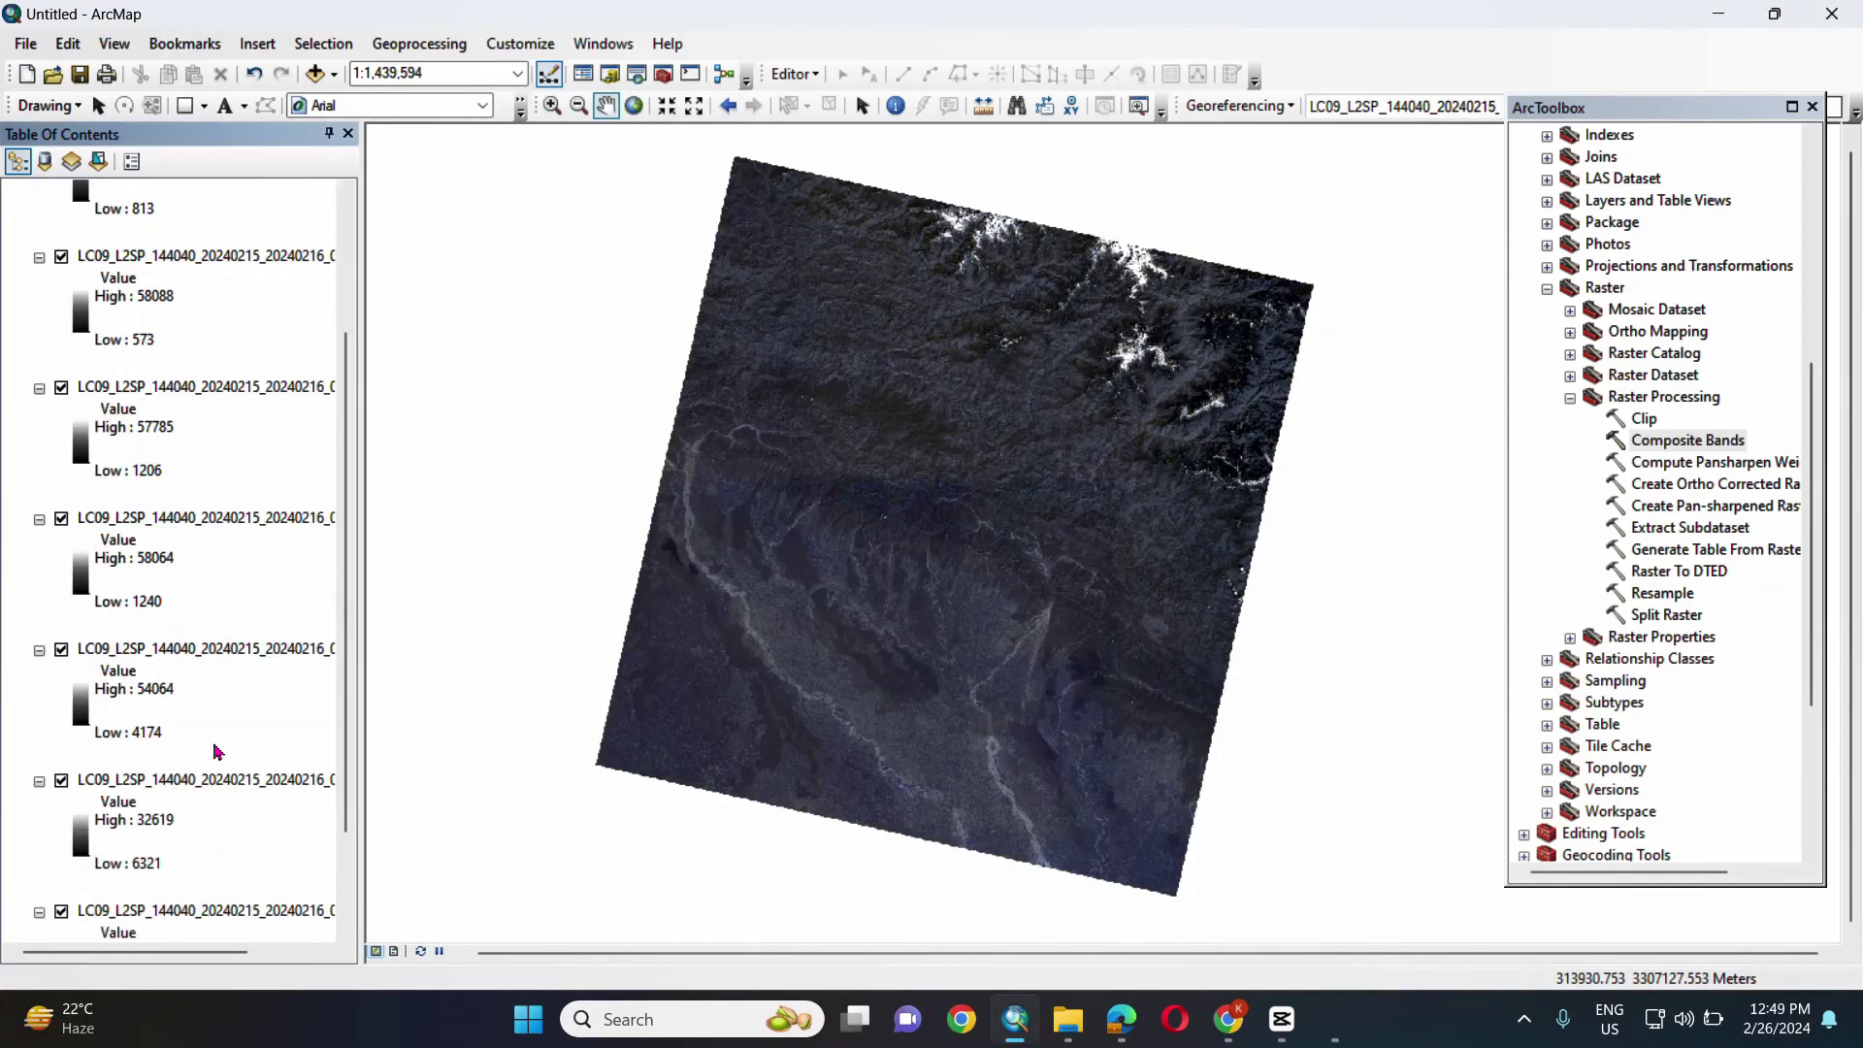
{"action": "scroll", "coordinate": [219, 730], "scroll_direction": "up", "scroll_amount": 2}
{"action": "scroll", "coordinate": [216, 730], "scroll_direction": "down", "scroll_amount": 2}
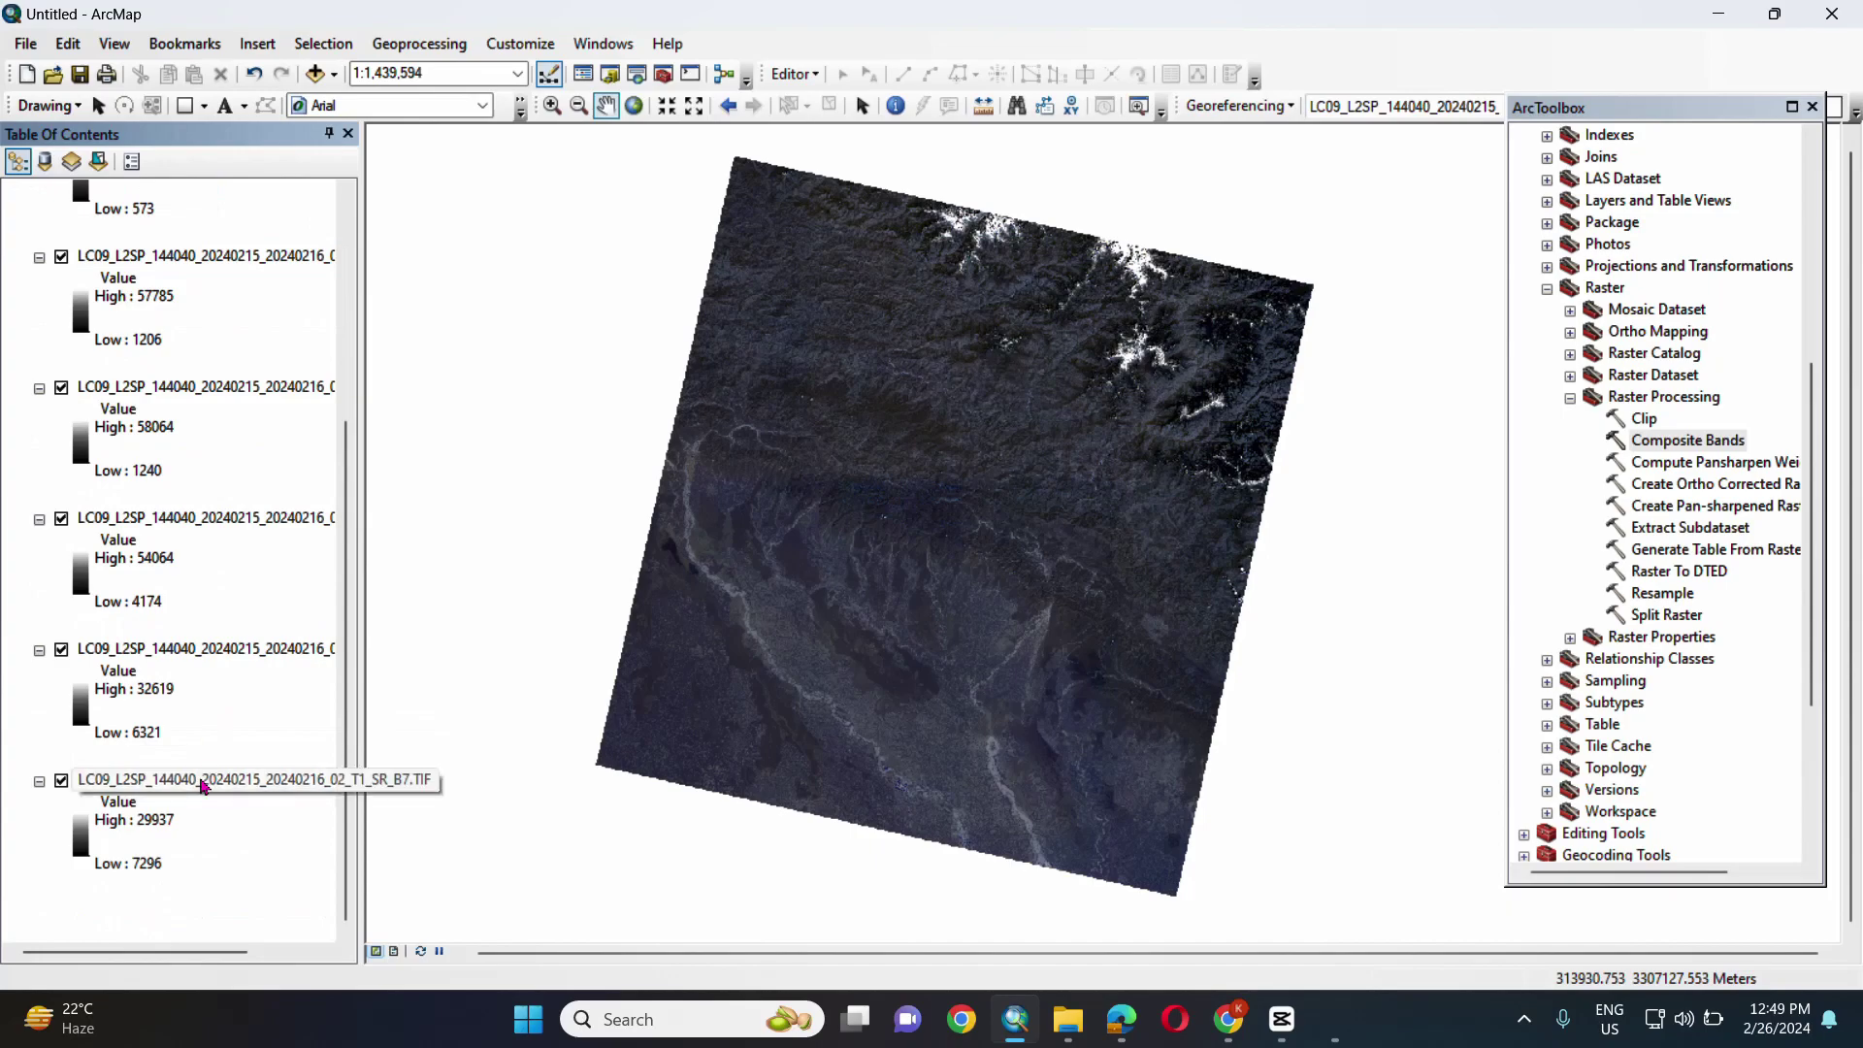
{"action": "left_click", "coordinate": [204, 786], "text": "shift"}
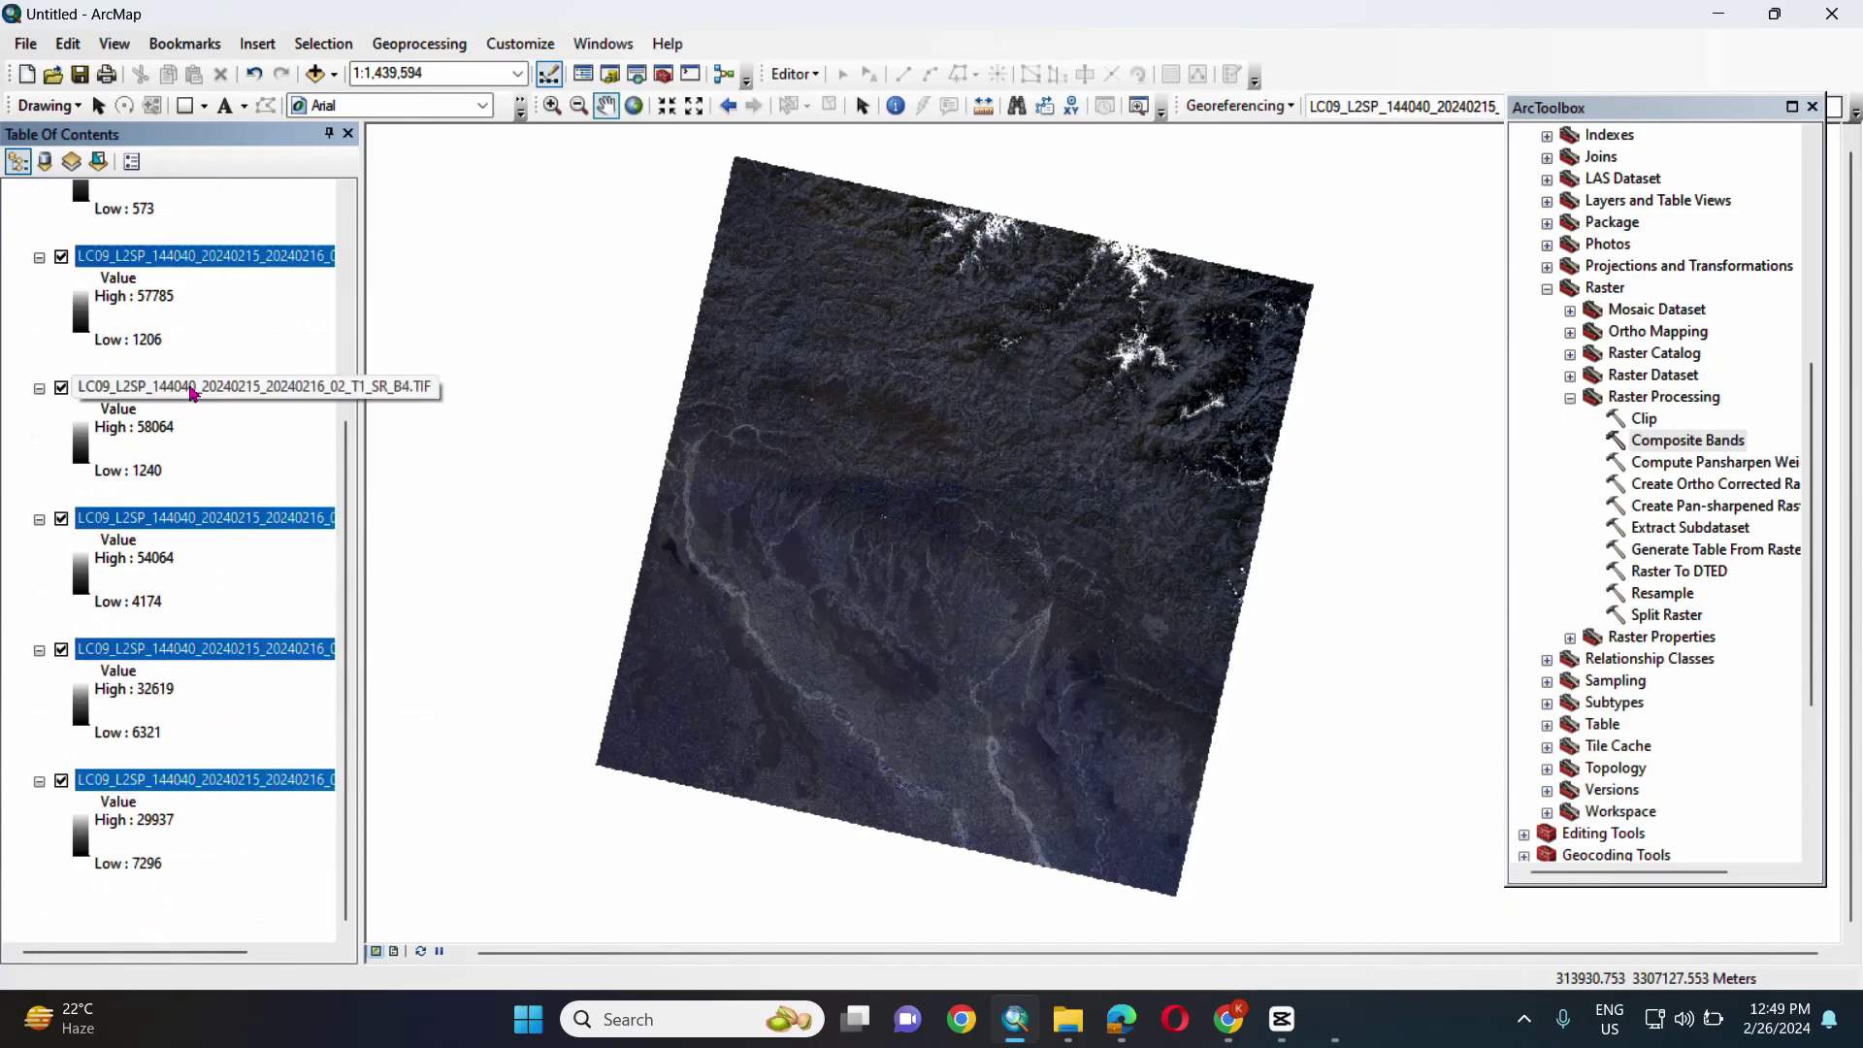
{"action": "right_click", "coordinate": [239, 387]}
{"action": "left_click", "coordinate": [230, 433]}
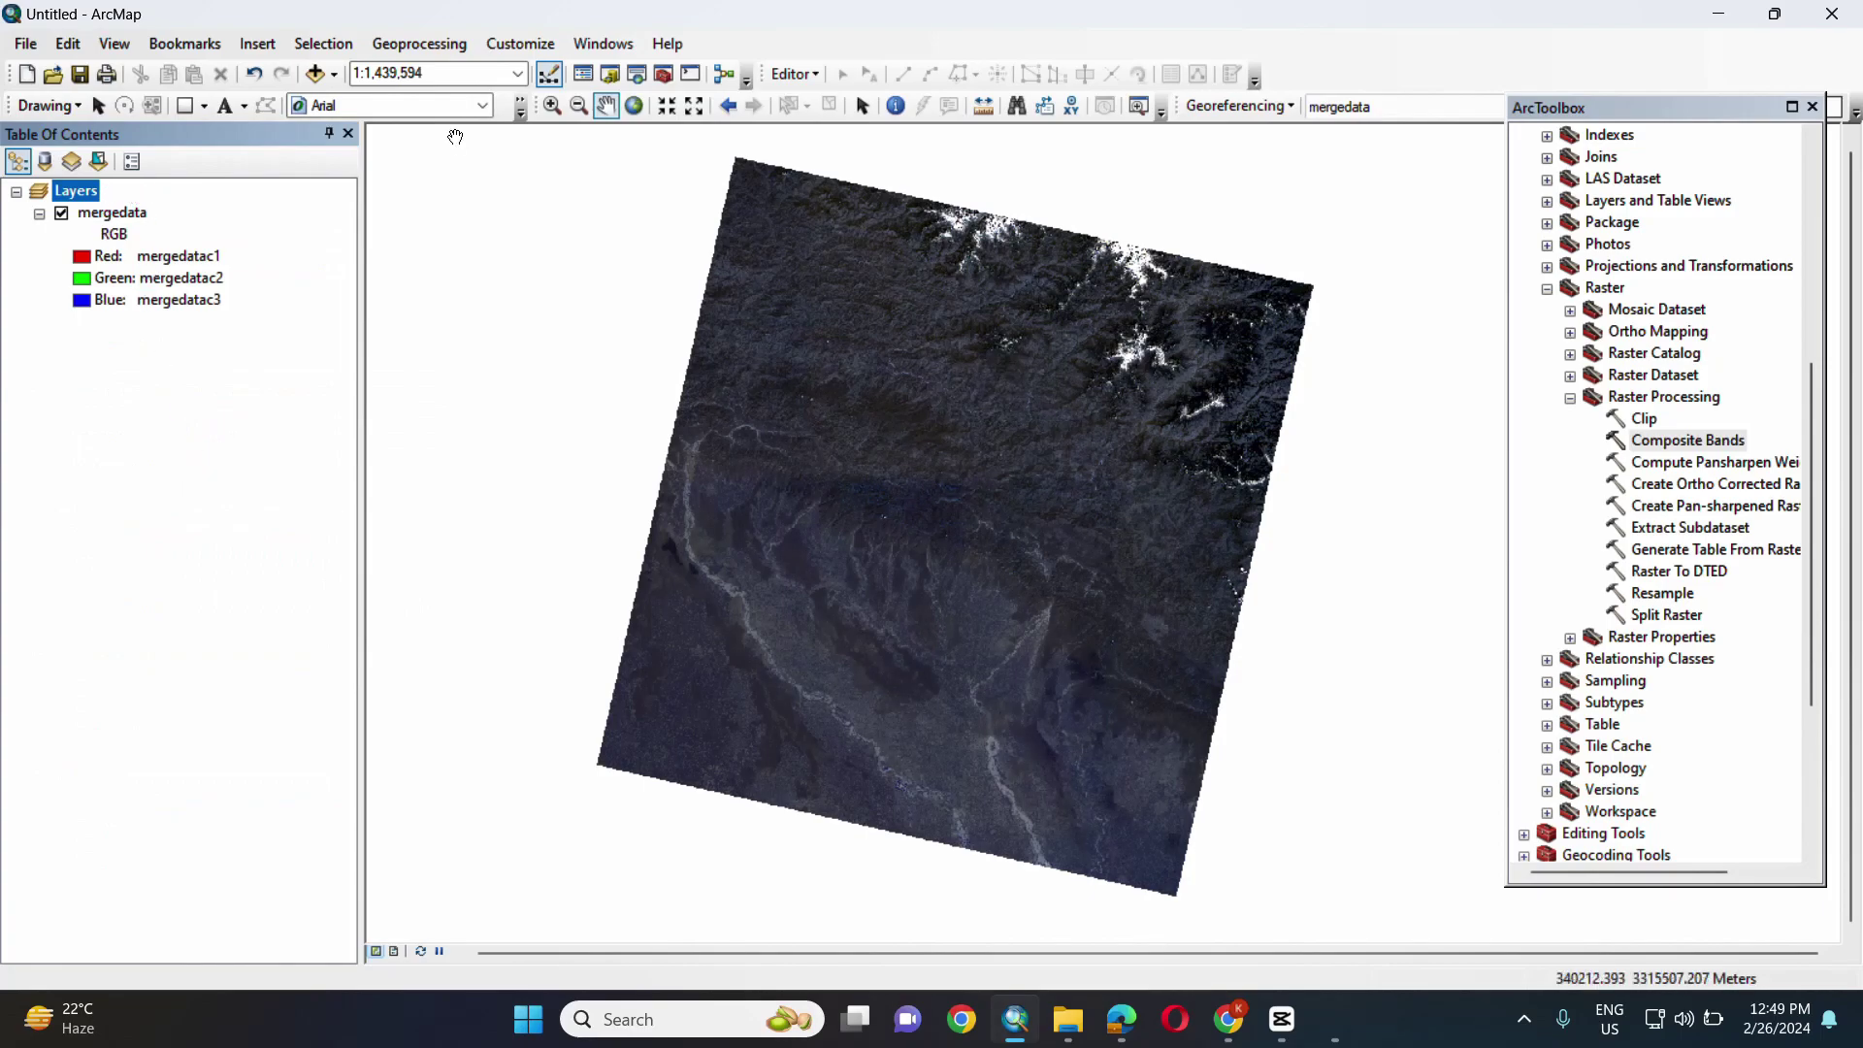
{"action": "left_click", "coordinate": [315, 73]}
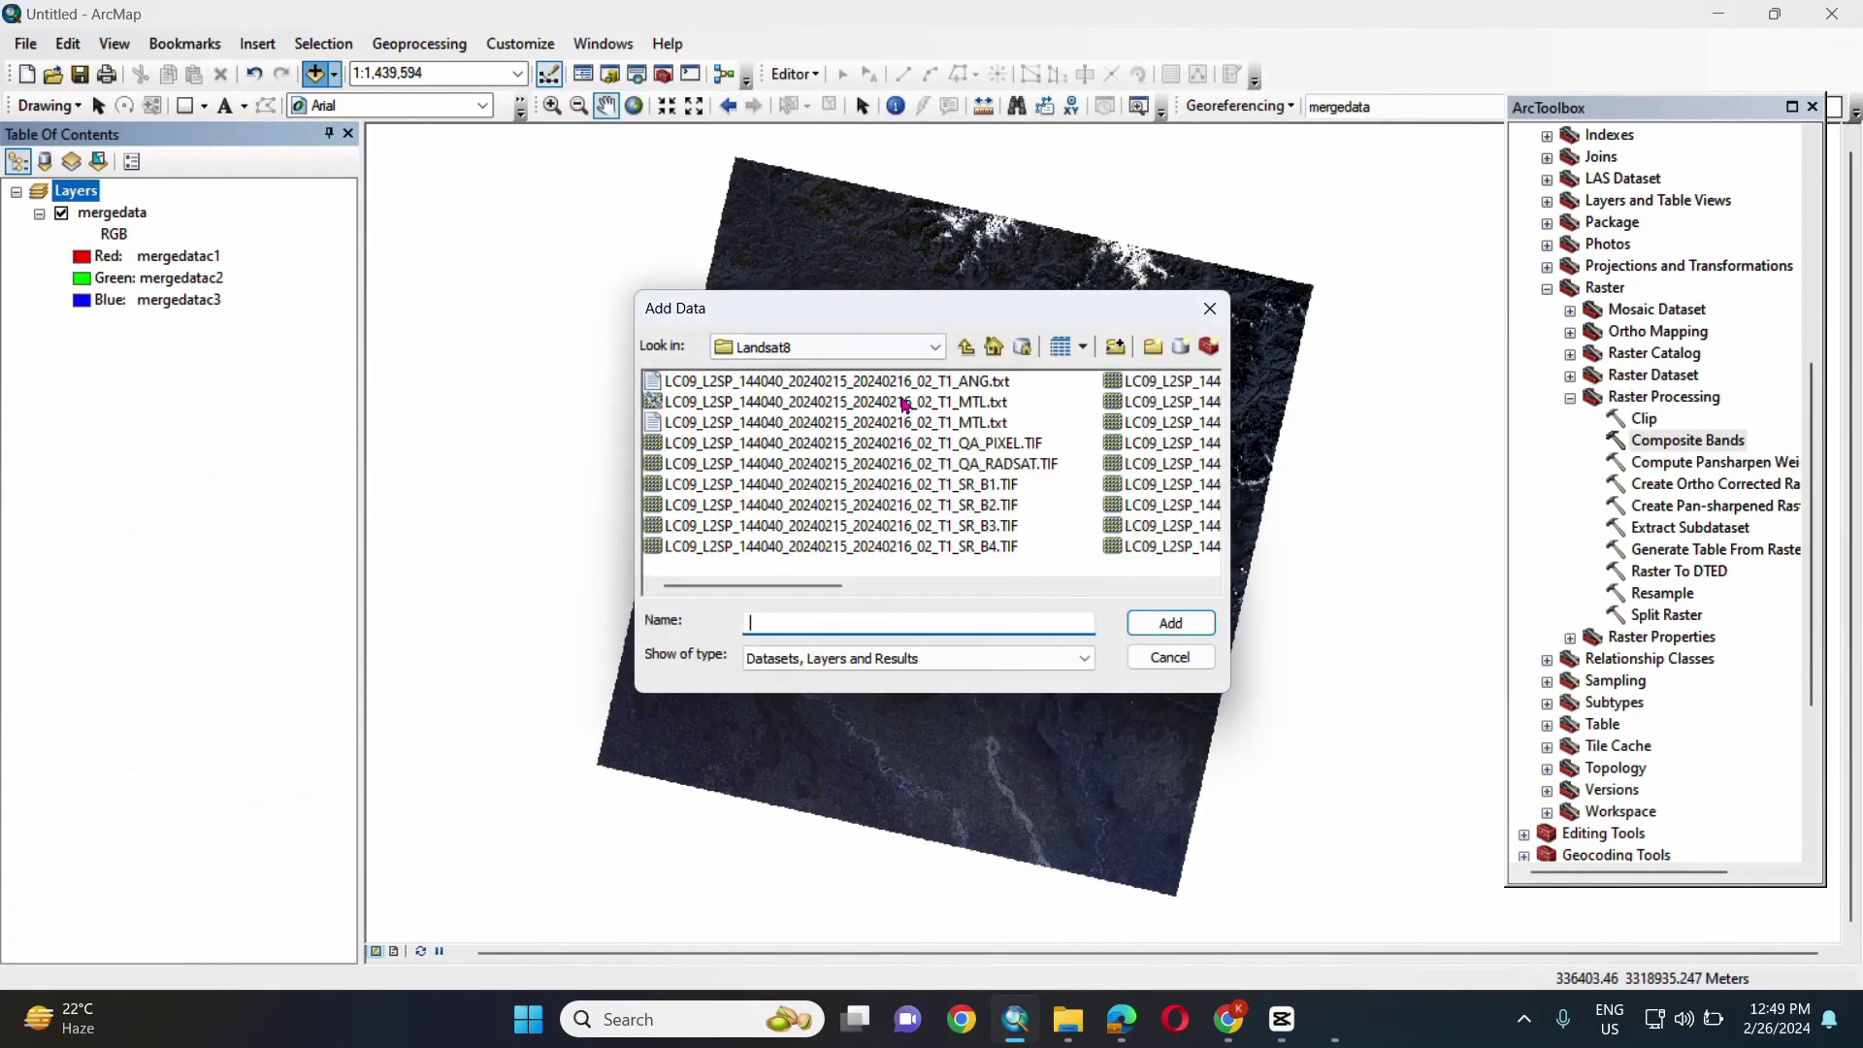
- Add NepalLocalUnits0.shp from Downloads\local level\NepalLocalUnits0 and hide the mergedata raster
{"action": "left_click", "coordinate": [968, 349]}
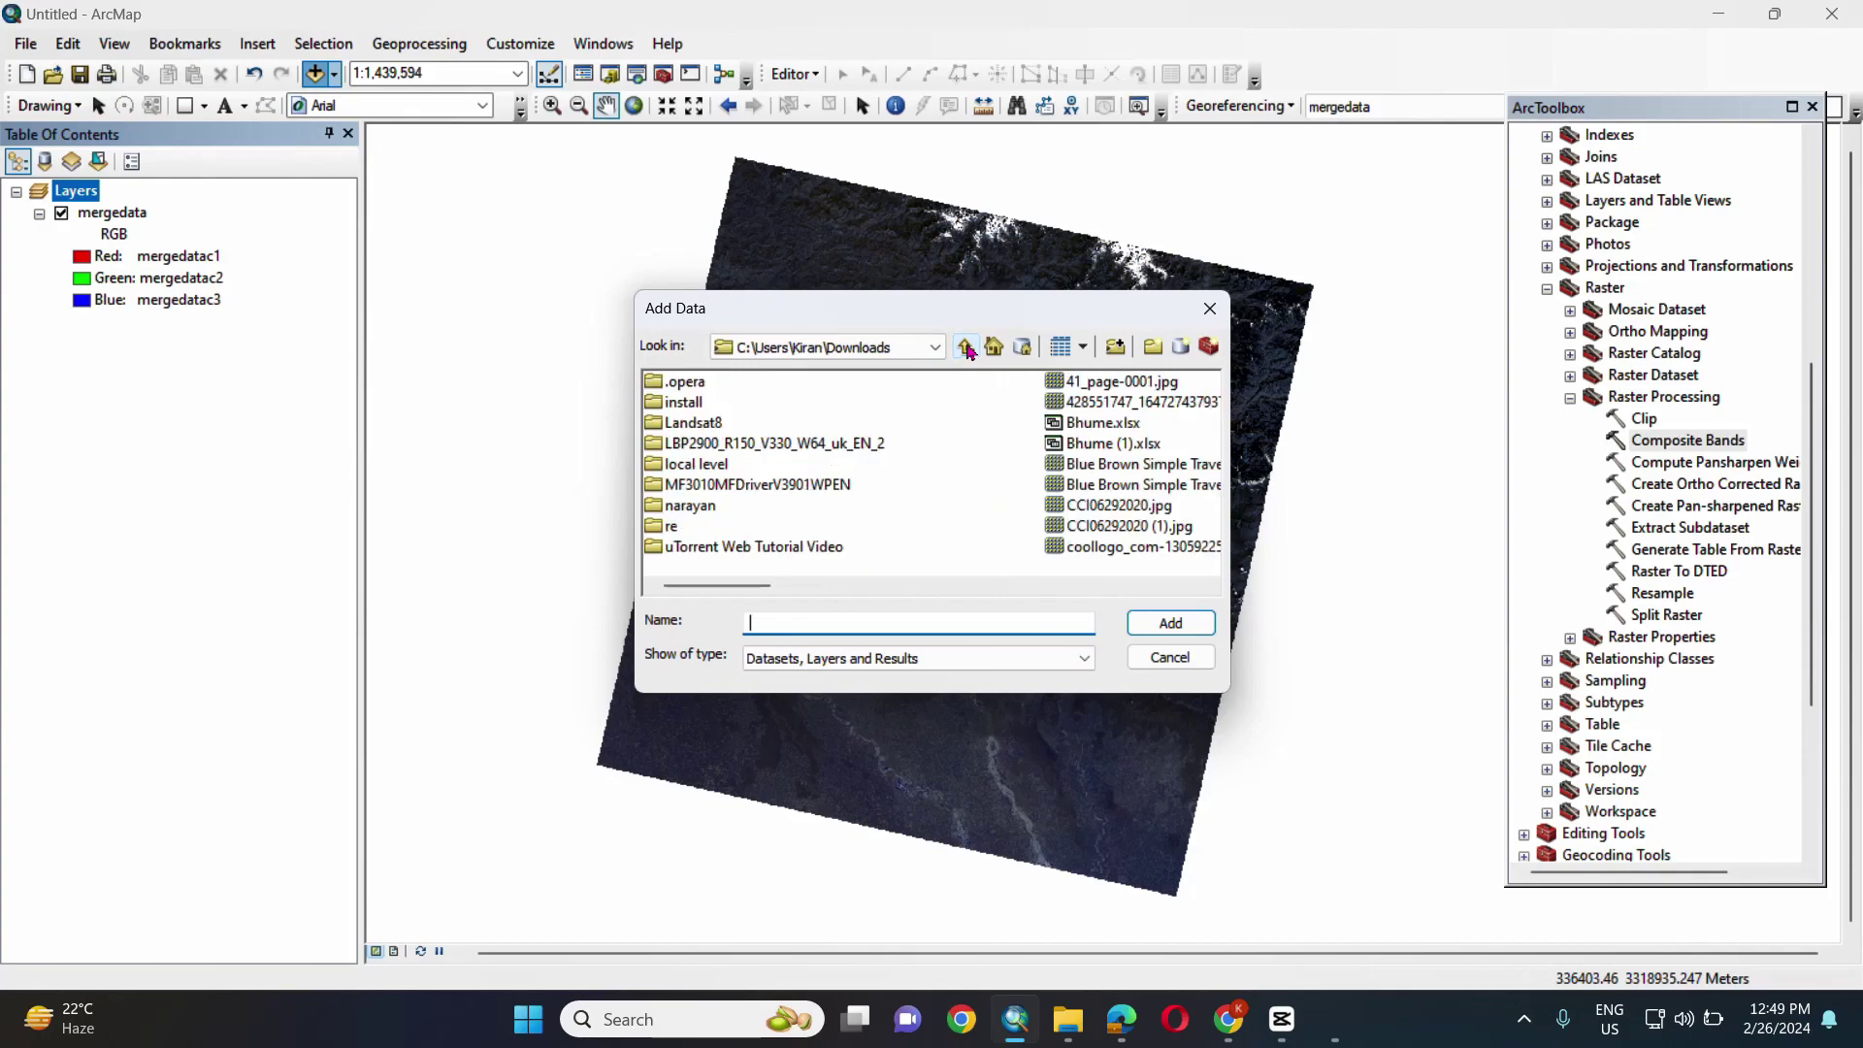
{"action": "left_click", "coordinate": [937, 348]}
{"action": "left_click", "coordinate": [857, 533]}
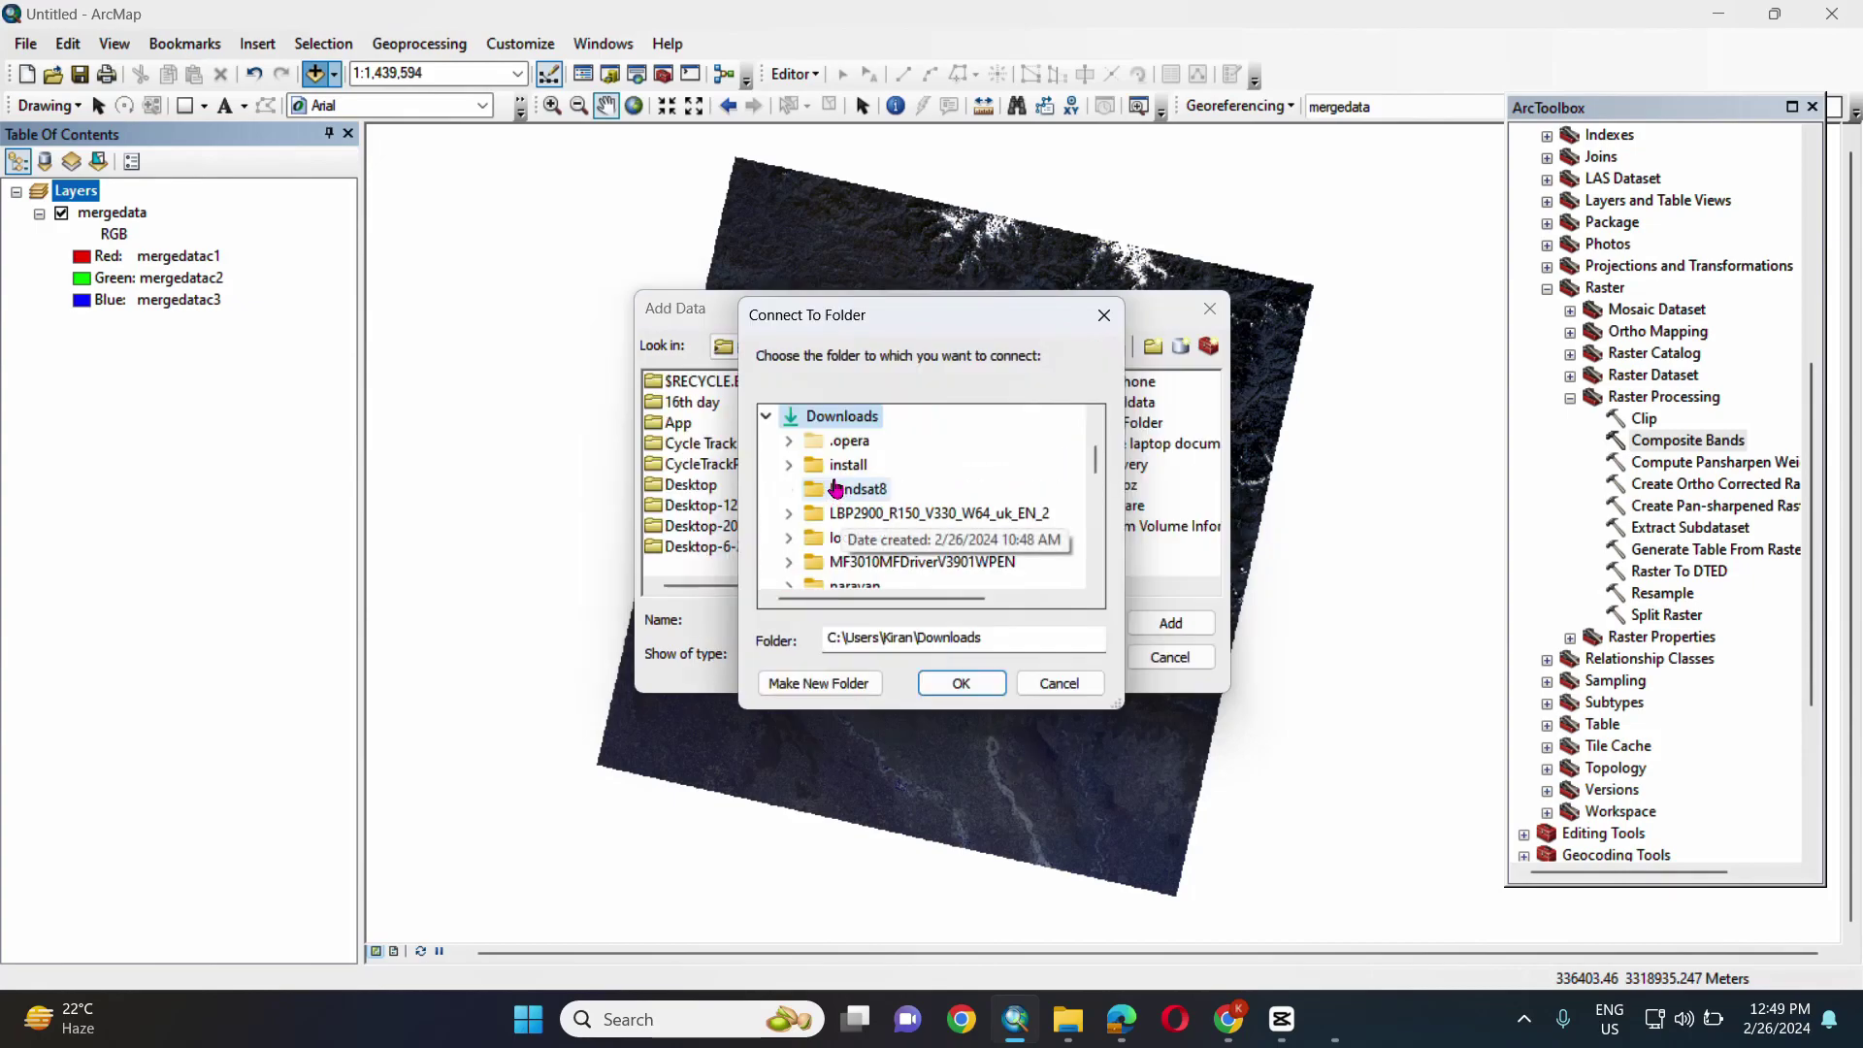
{"action": "double_click", "coordinate": [854, 536]}
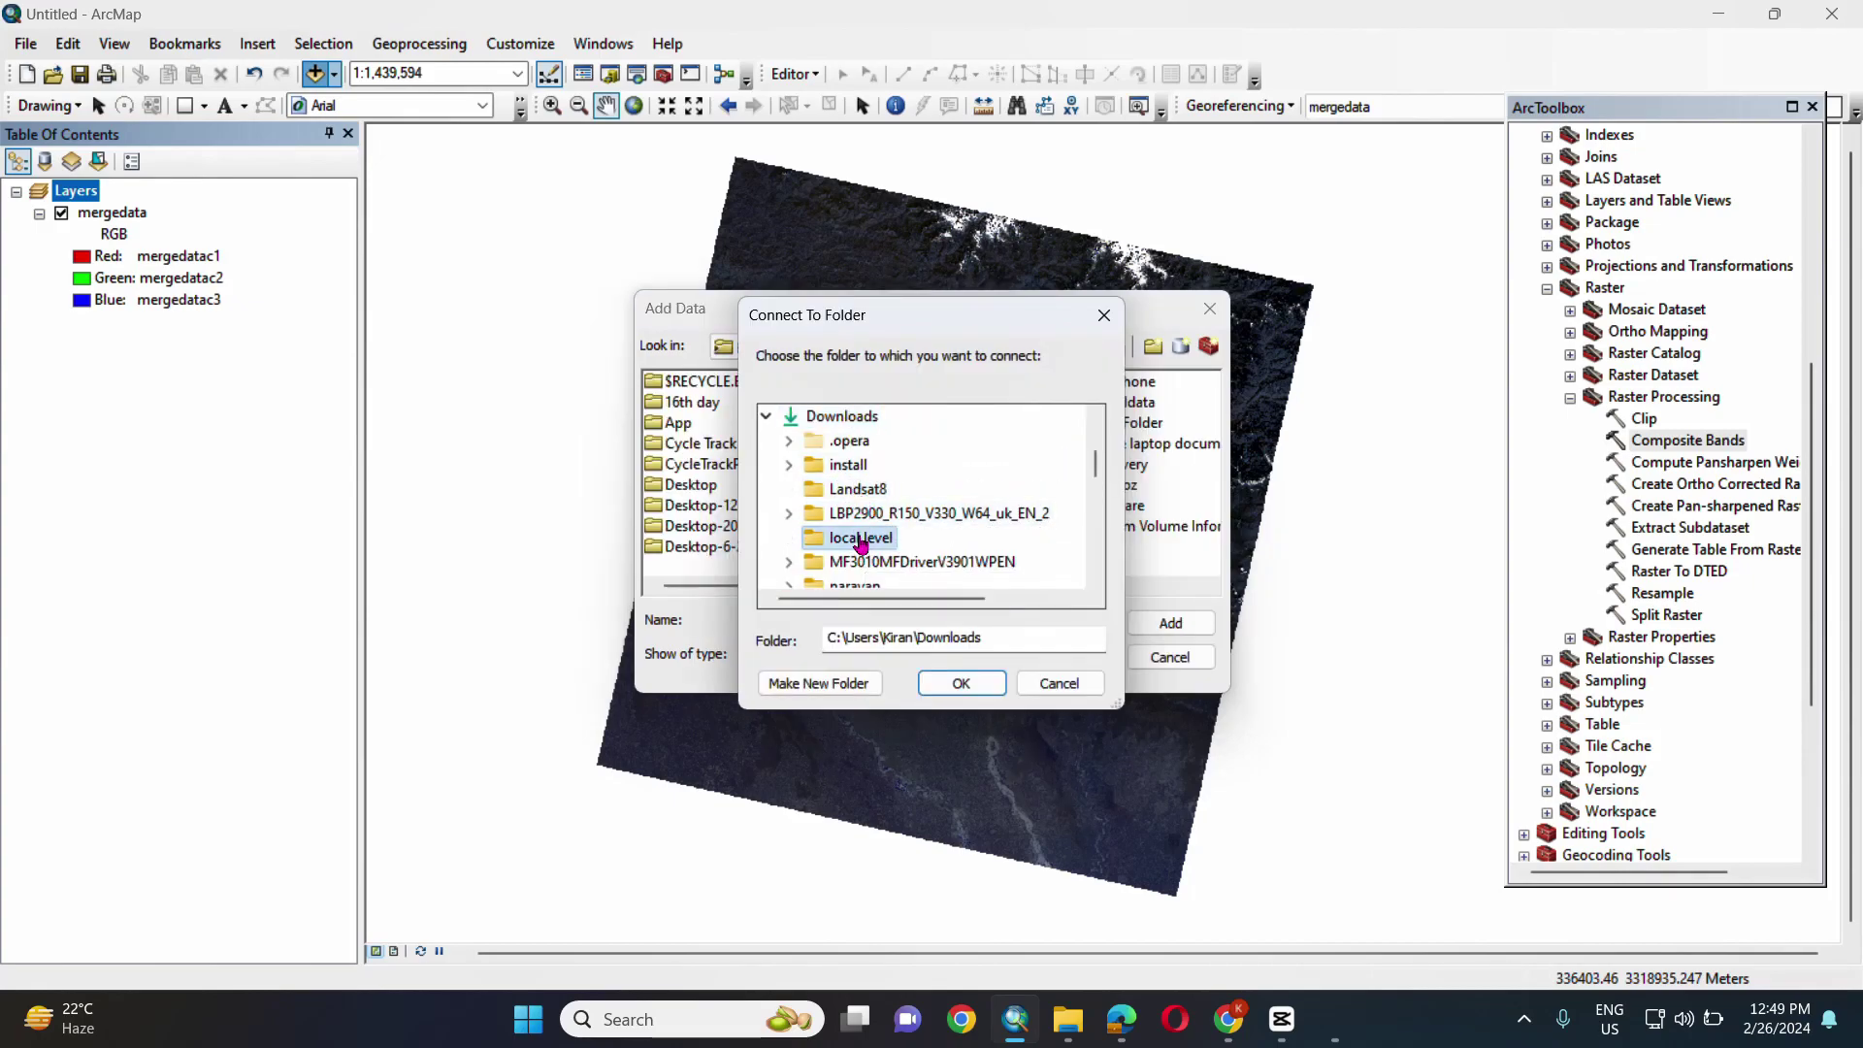
{"action": "left_click", "coordinate": [899, 514]}
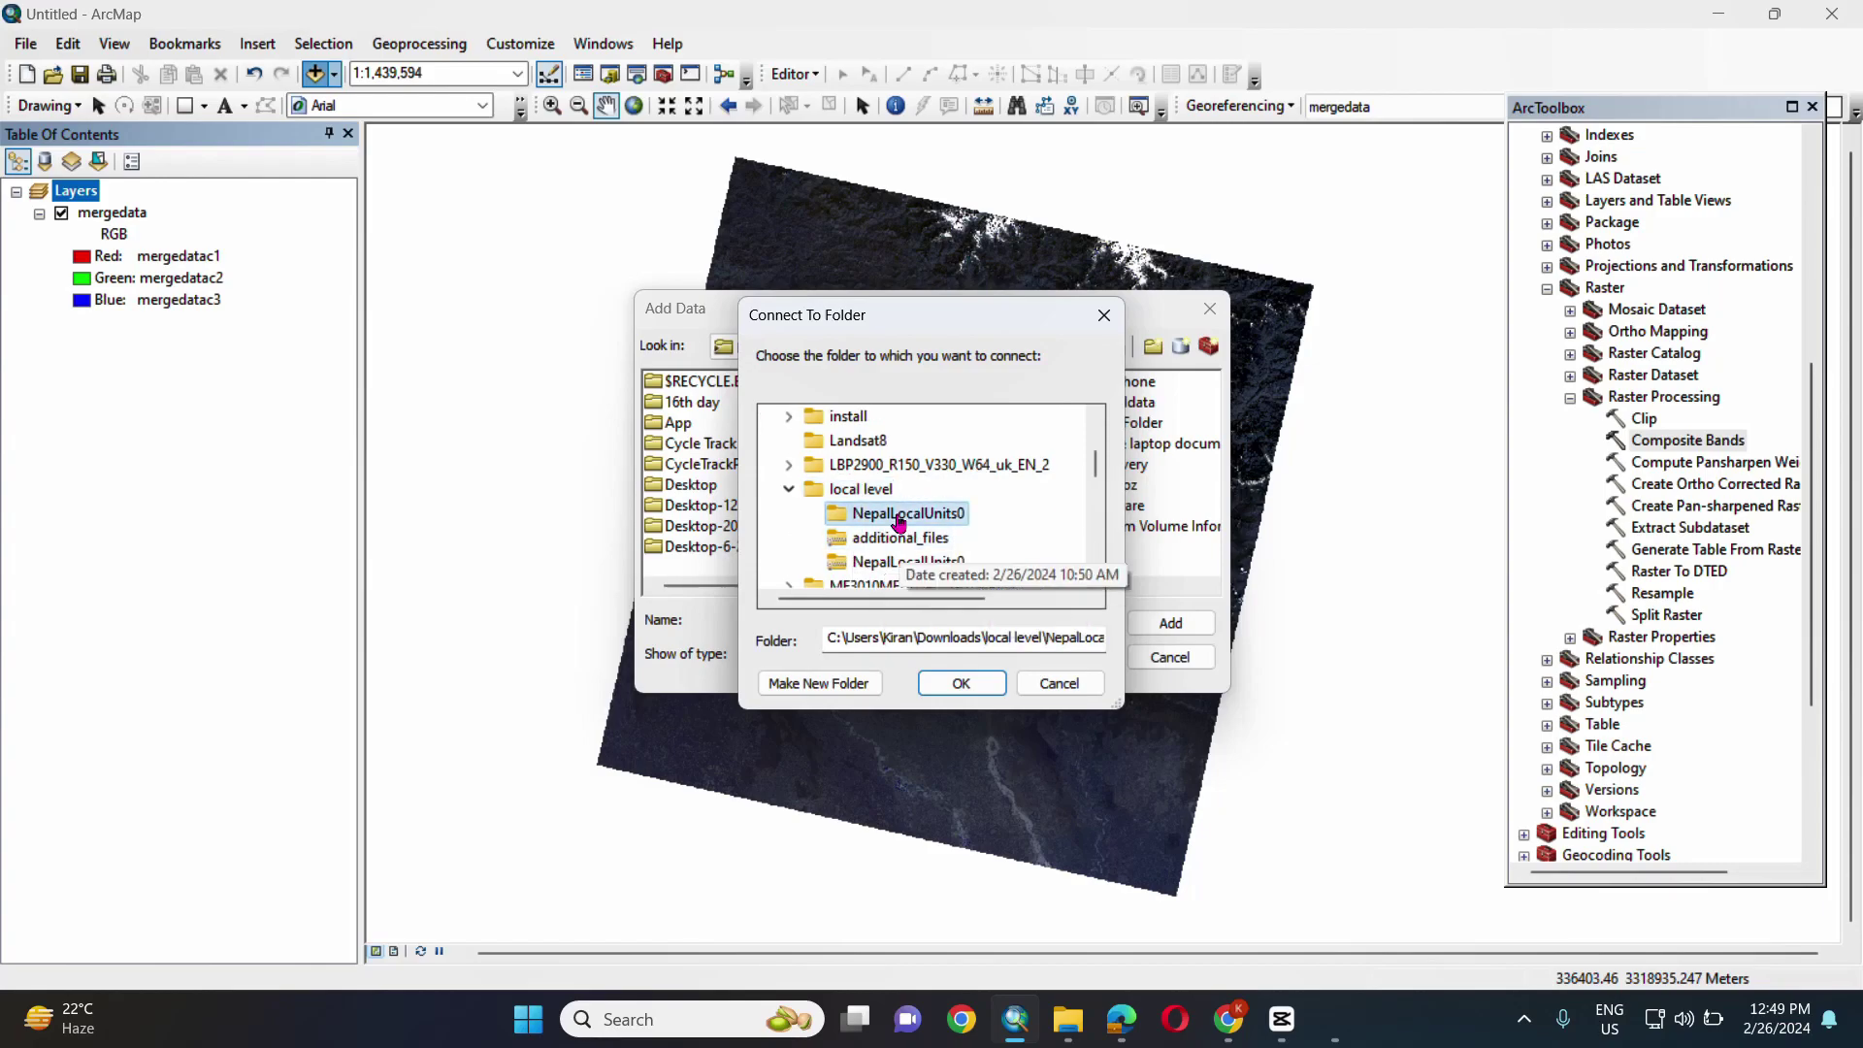
{"action": "left_click", "coordinate": [960, 684]}
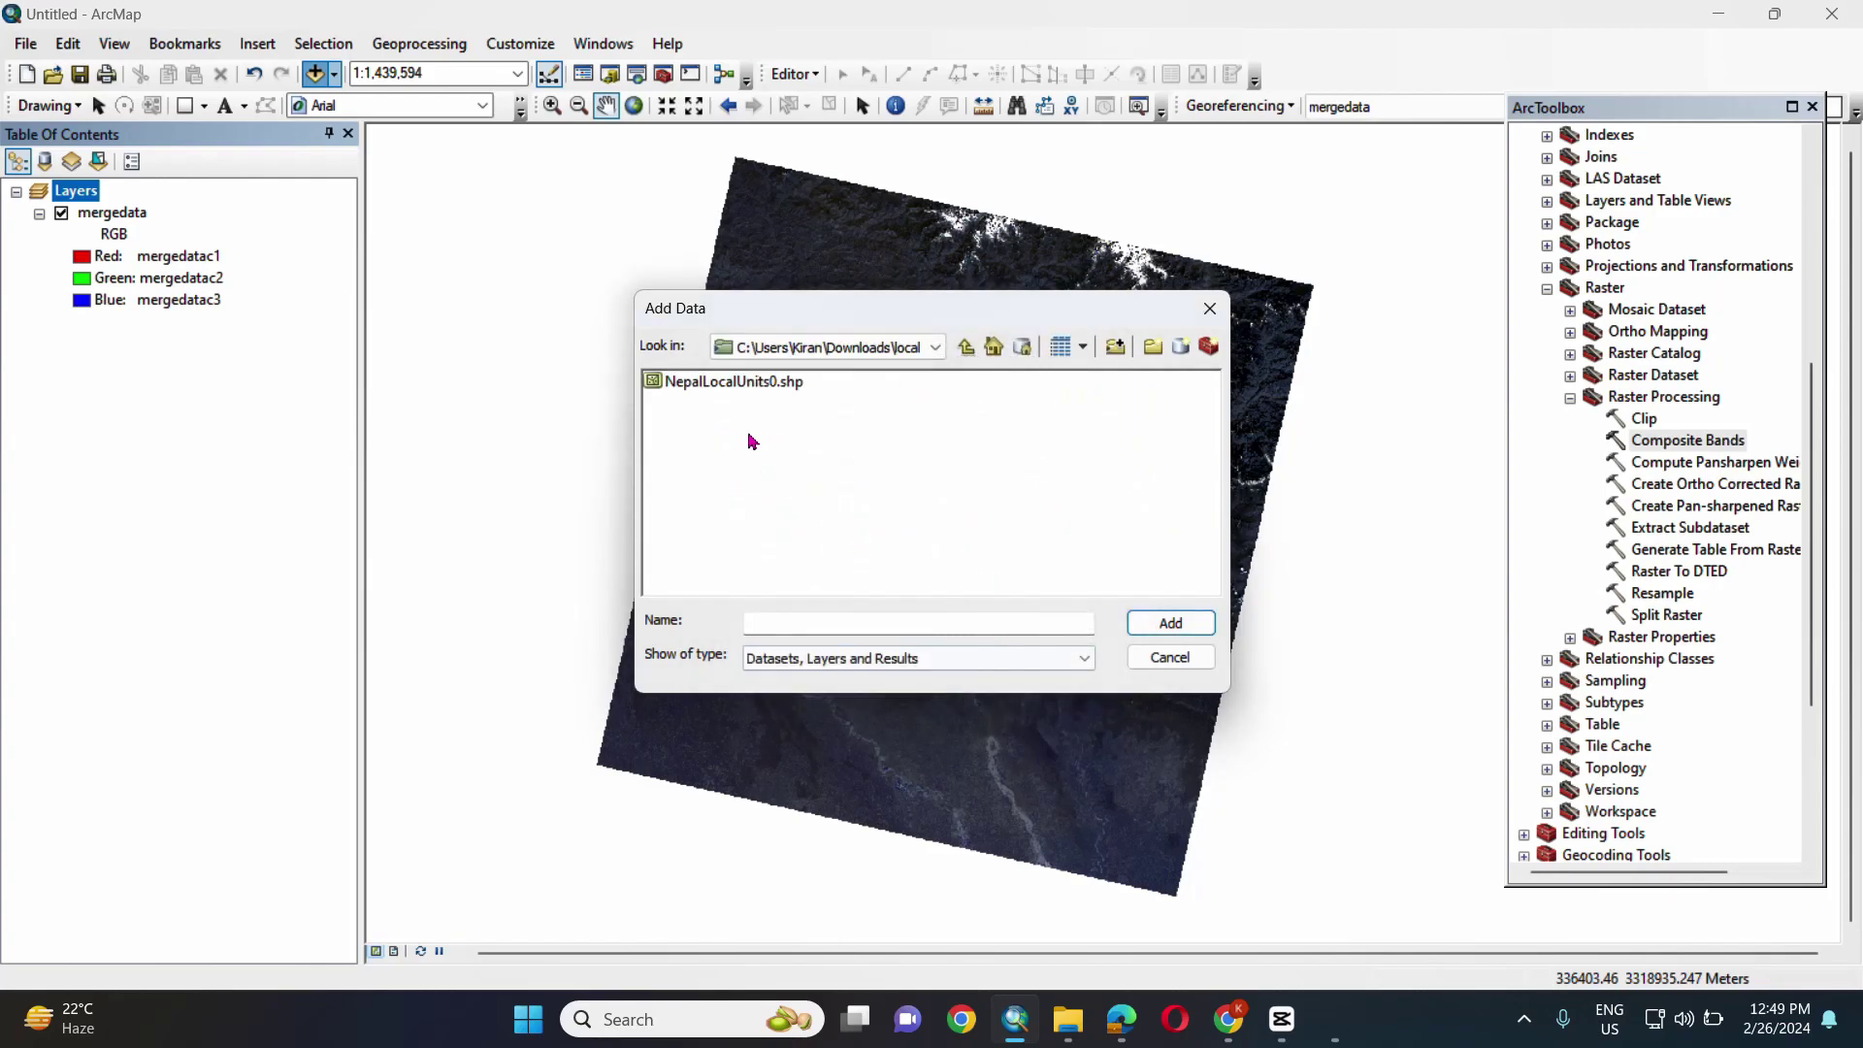
{"action": "left_click", "coordinate": [738, 382]}
{"action": "left_click", "coordinate": [1170, 622]}
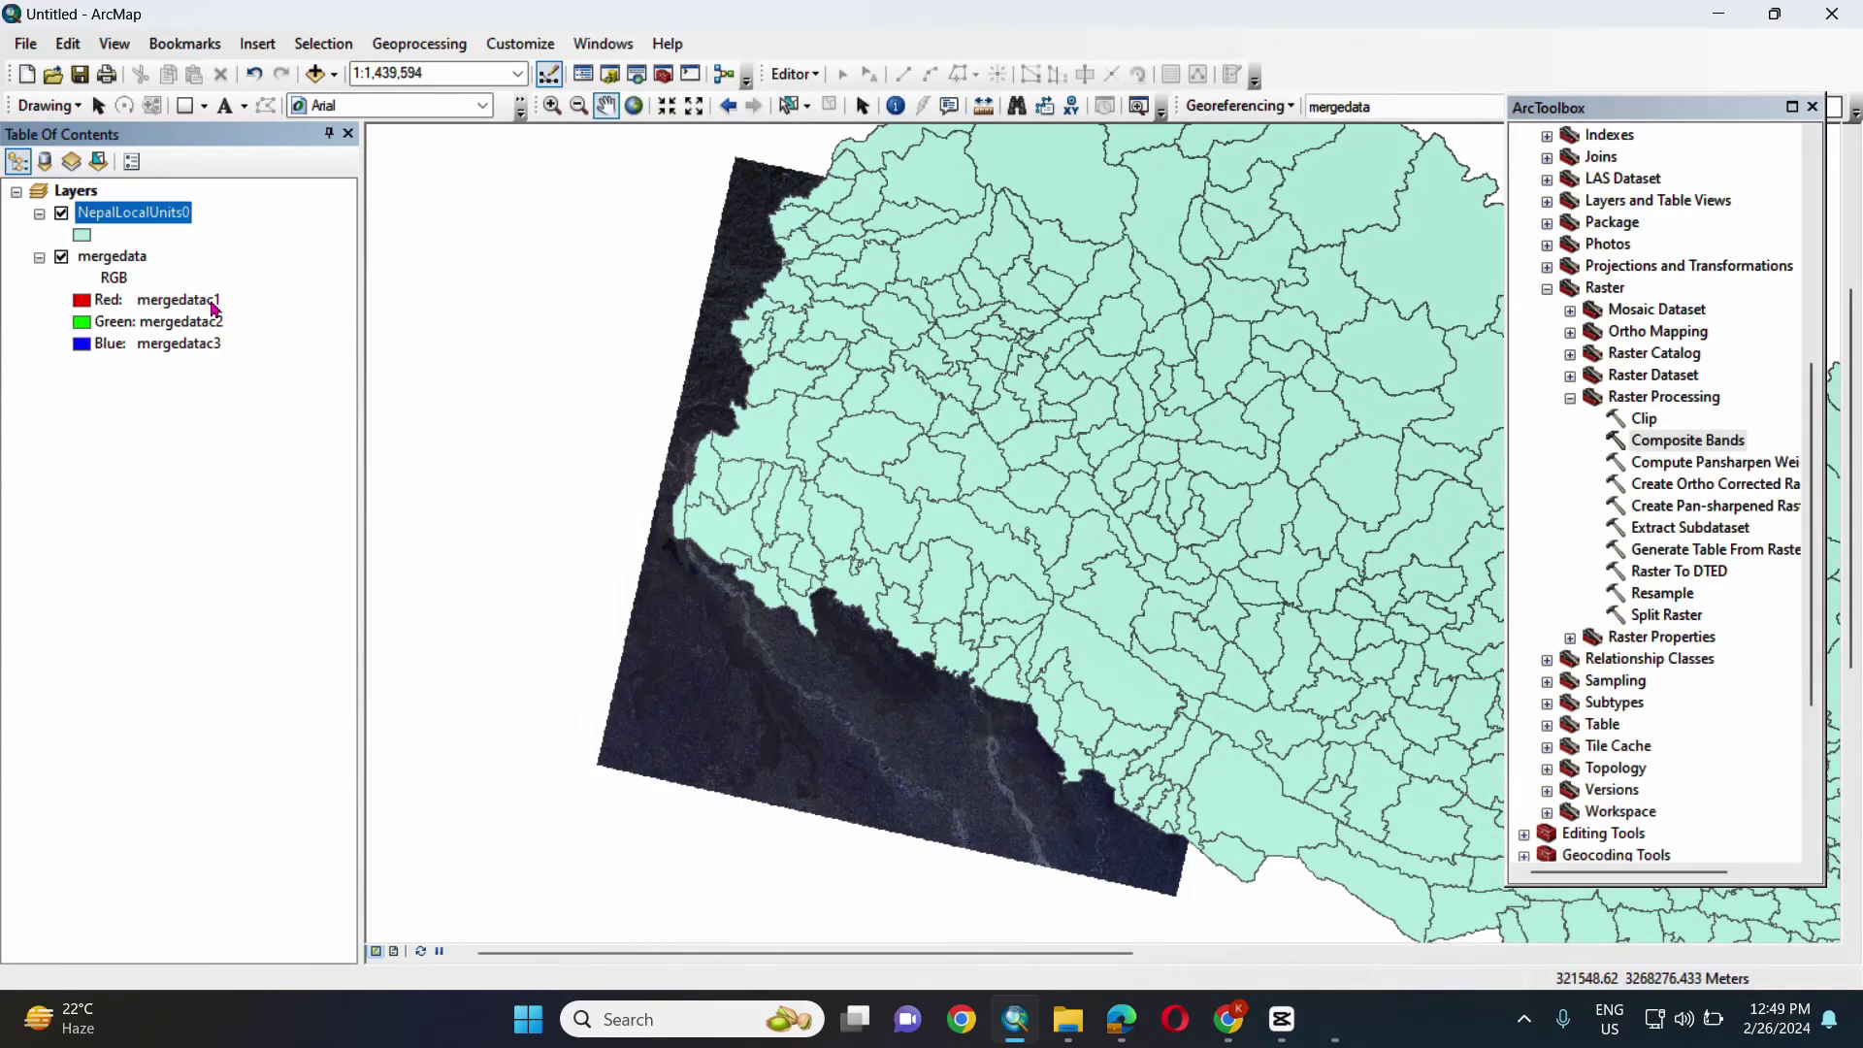
{"action": "left_click", "coordinate": [61, 257]}
- Sort the NepalLocalUnits0 attribute table by GaPa_NaPa and select the Narayan row
{"action": "right_click", "coordinate": [100, 224]}
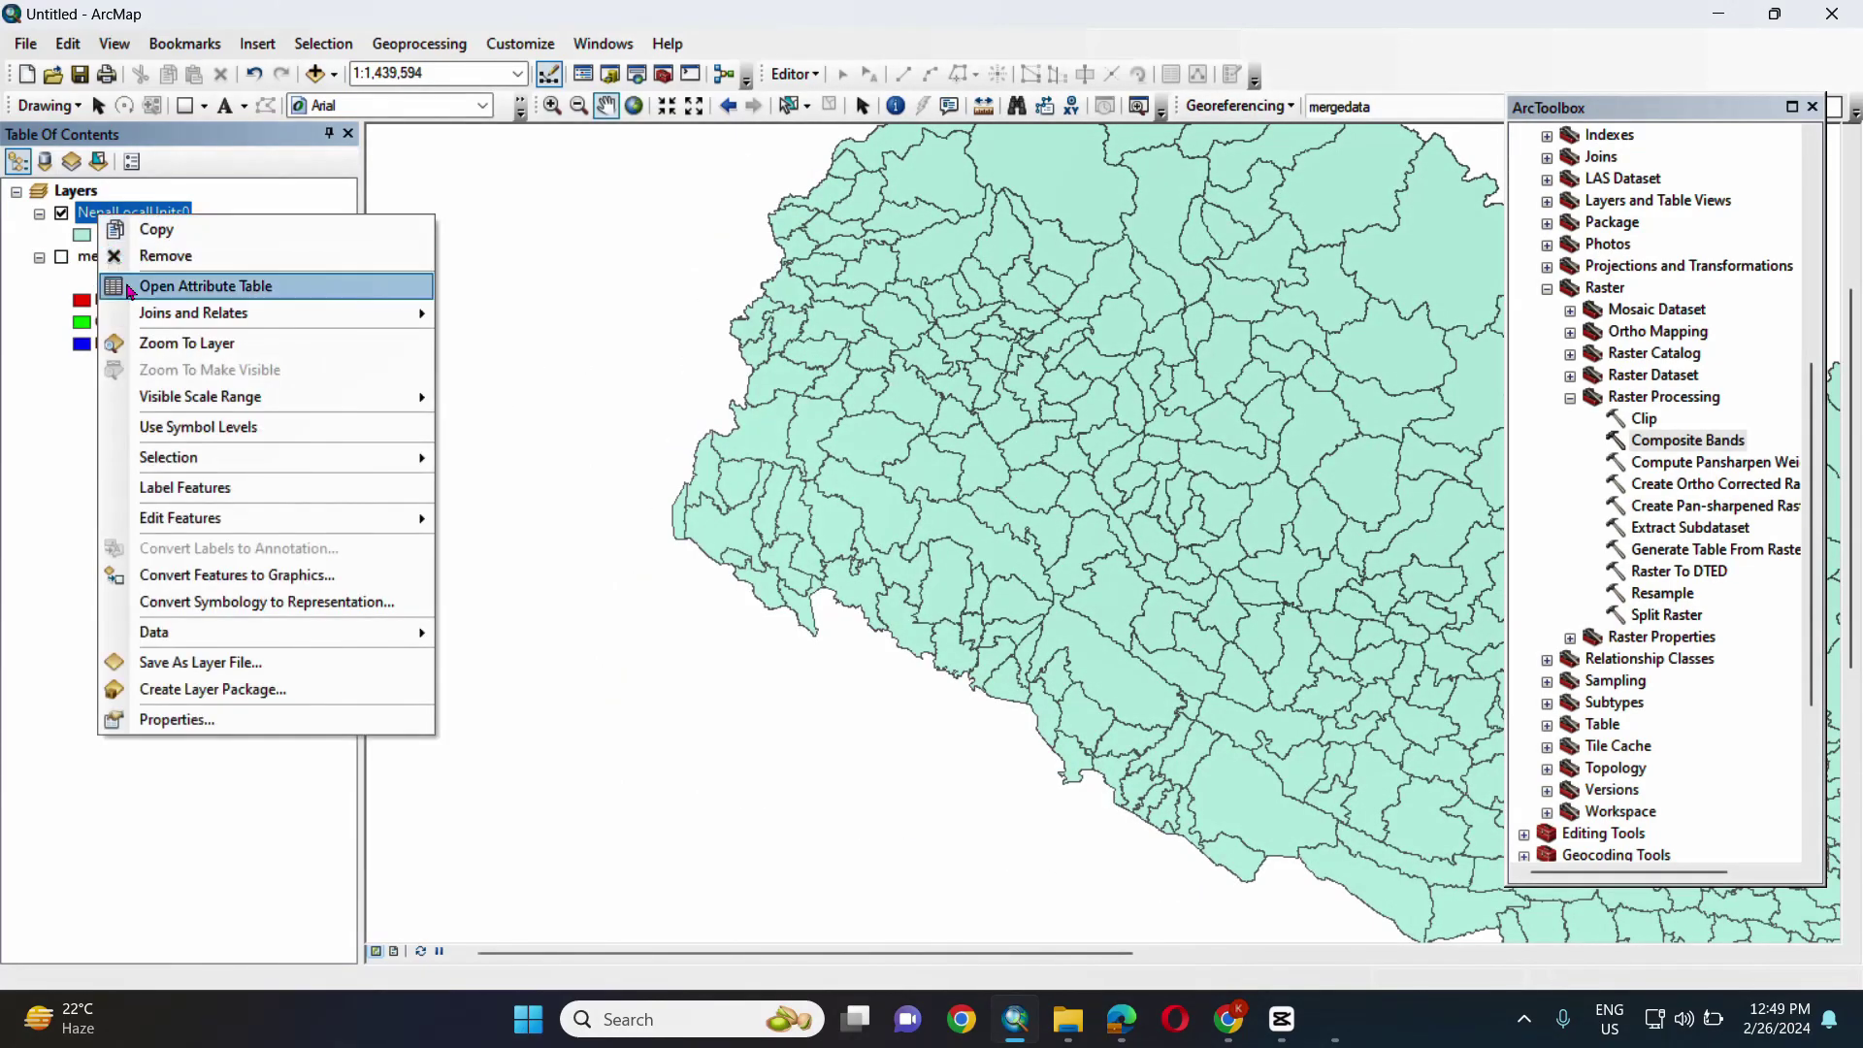
{"action": "left_click", "coordinate": [136, 282]}
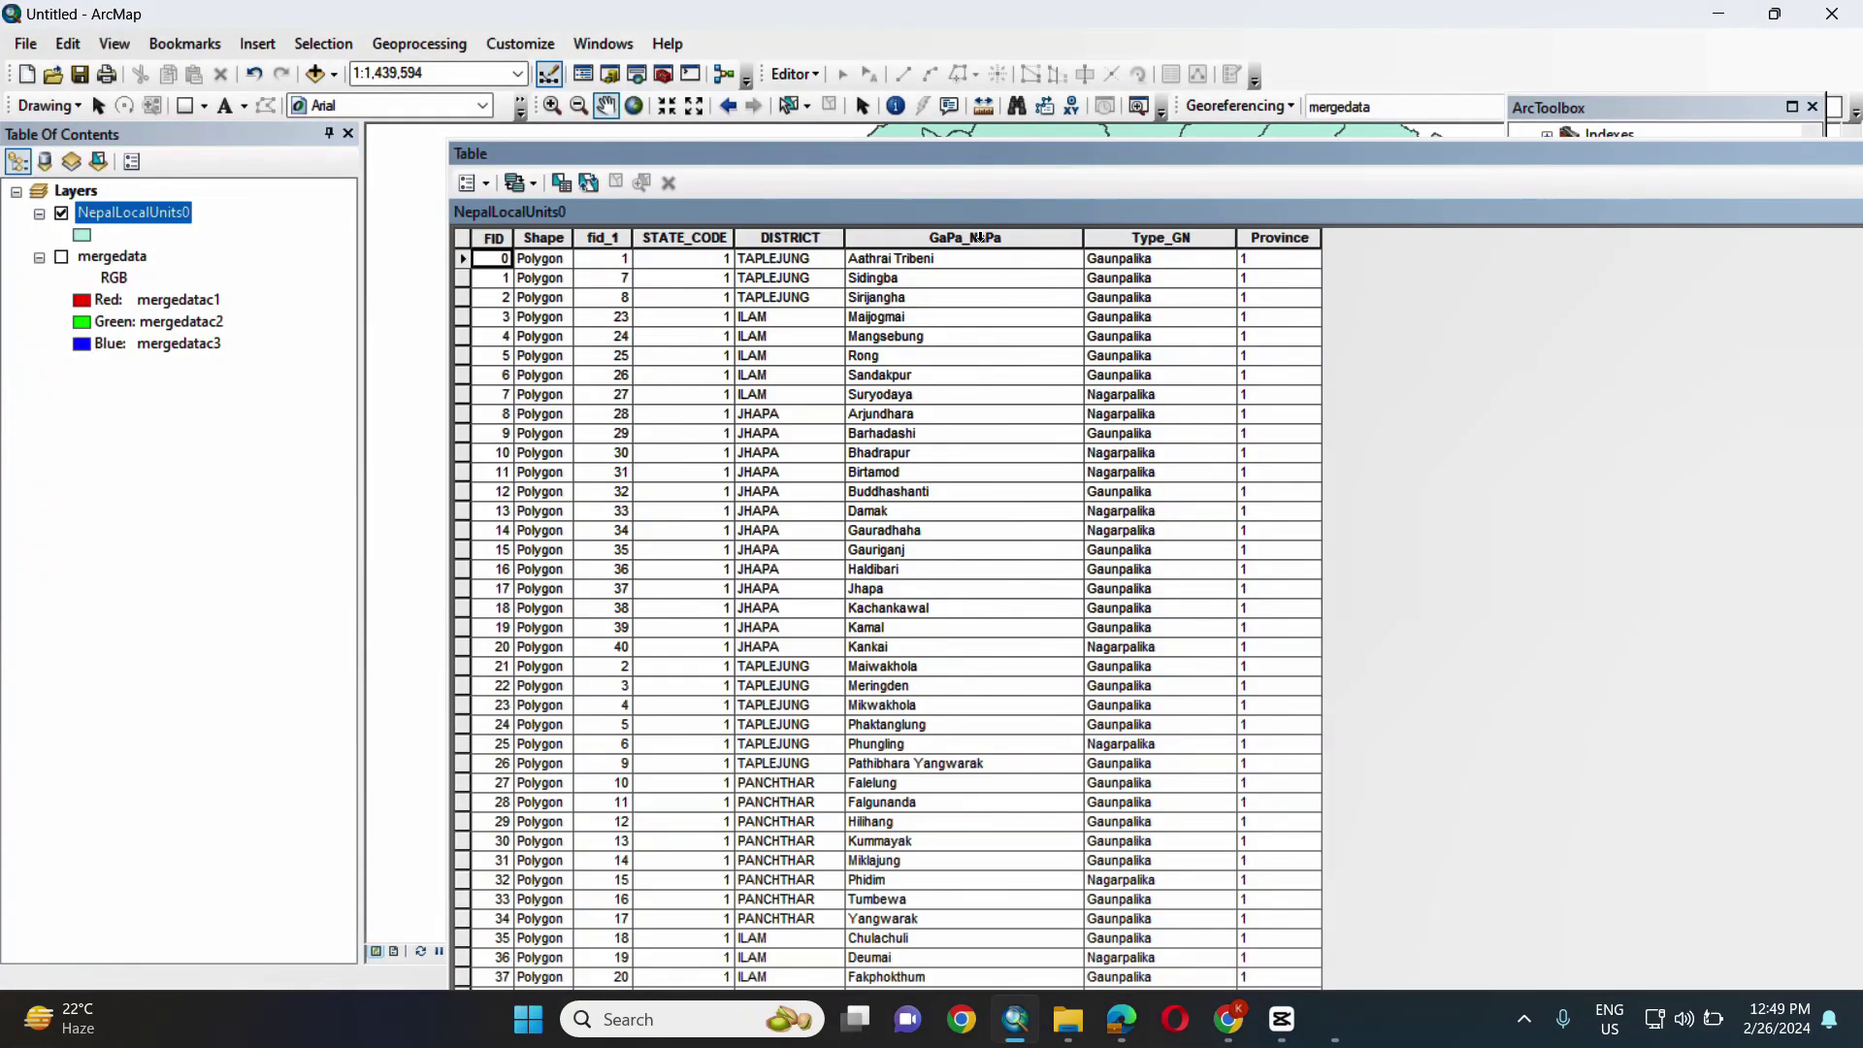
{"action": "double_click", "coordinate": [979, 237]}
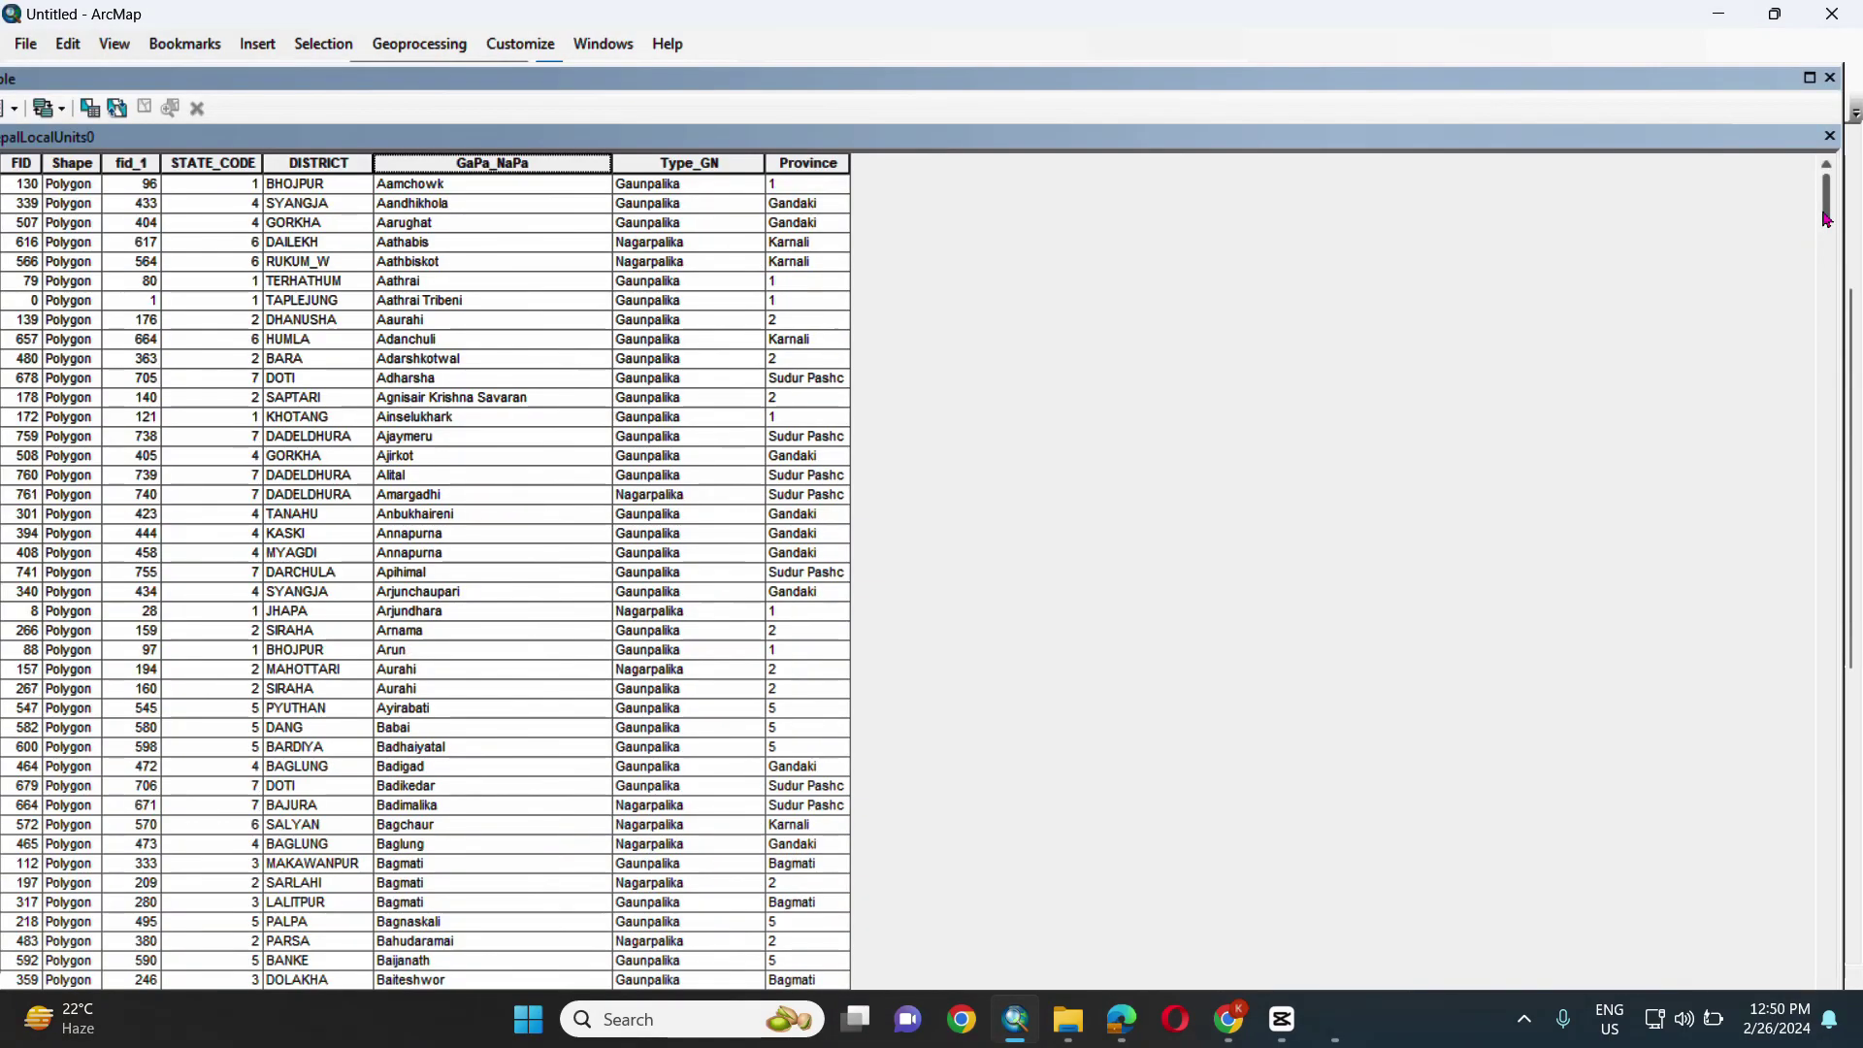
{"action": "left_click_drag", "start_coordinate": [1826, 219], "coordinate": [1822, 624]}
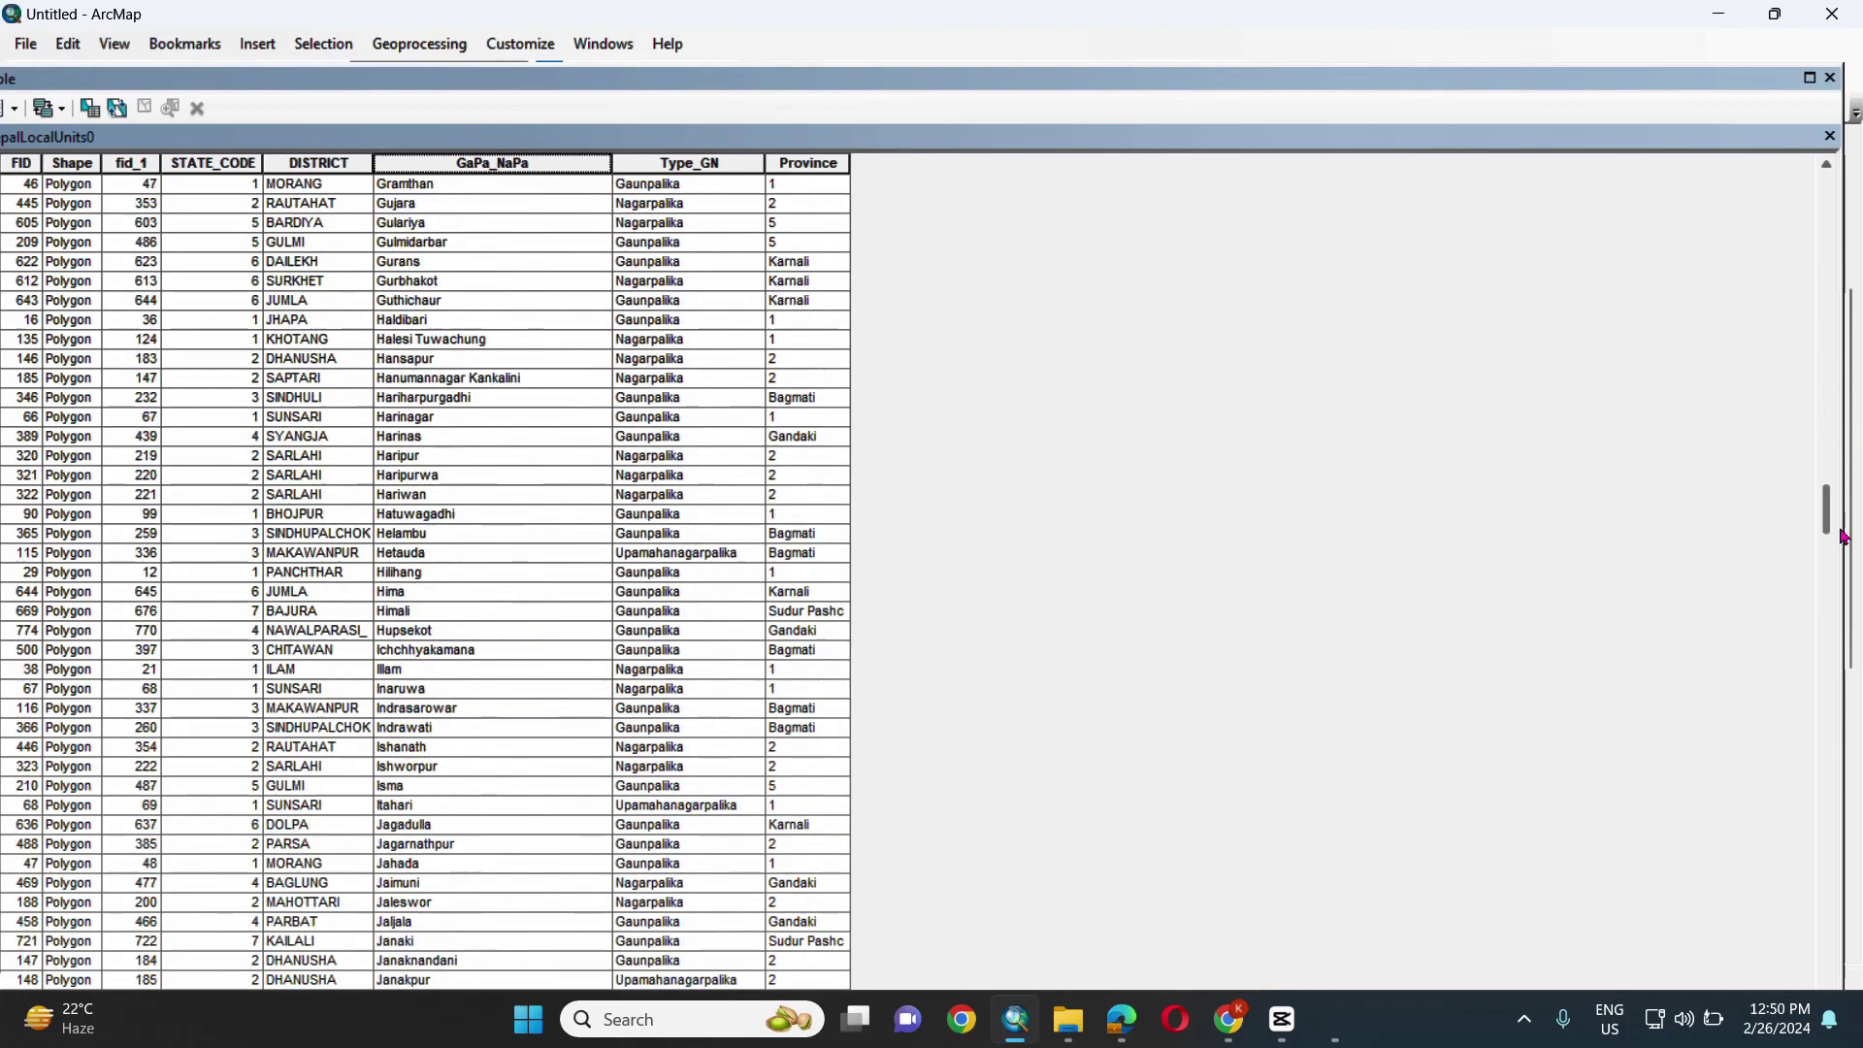
{"action": "left_click", "coordinate": [47, 781]}
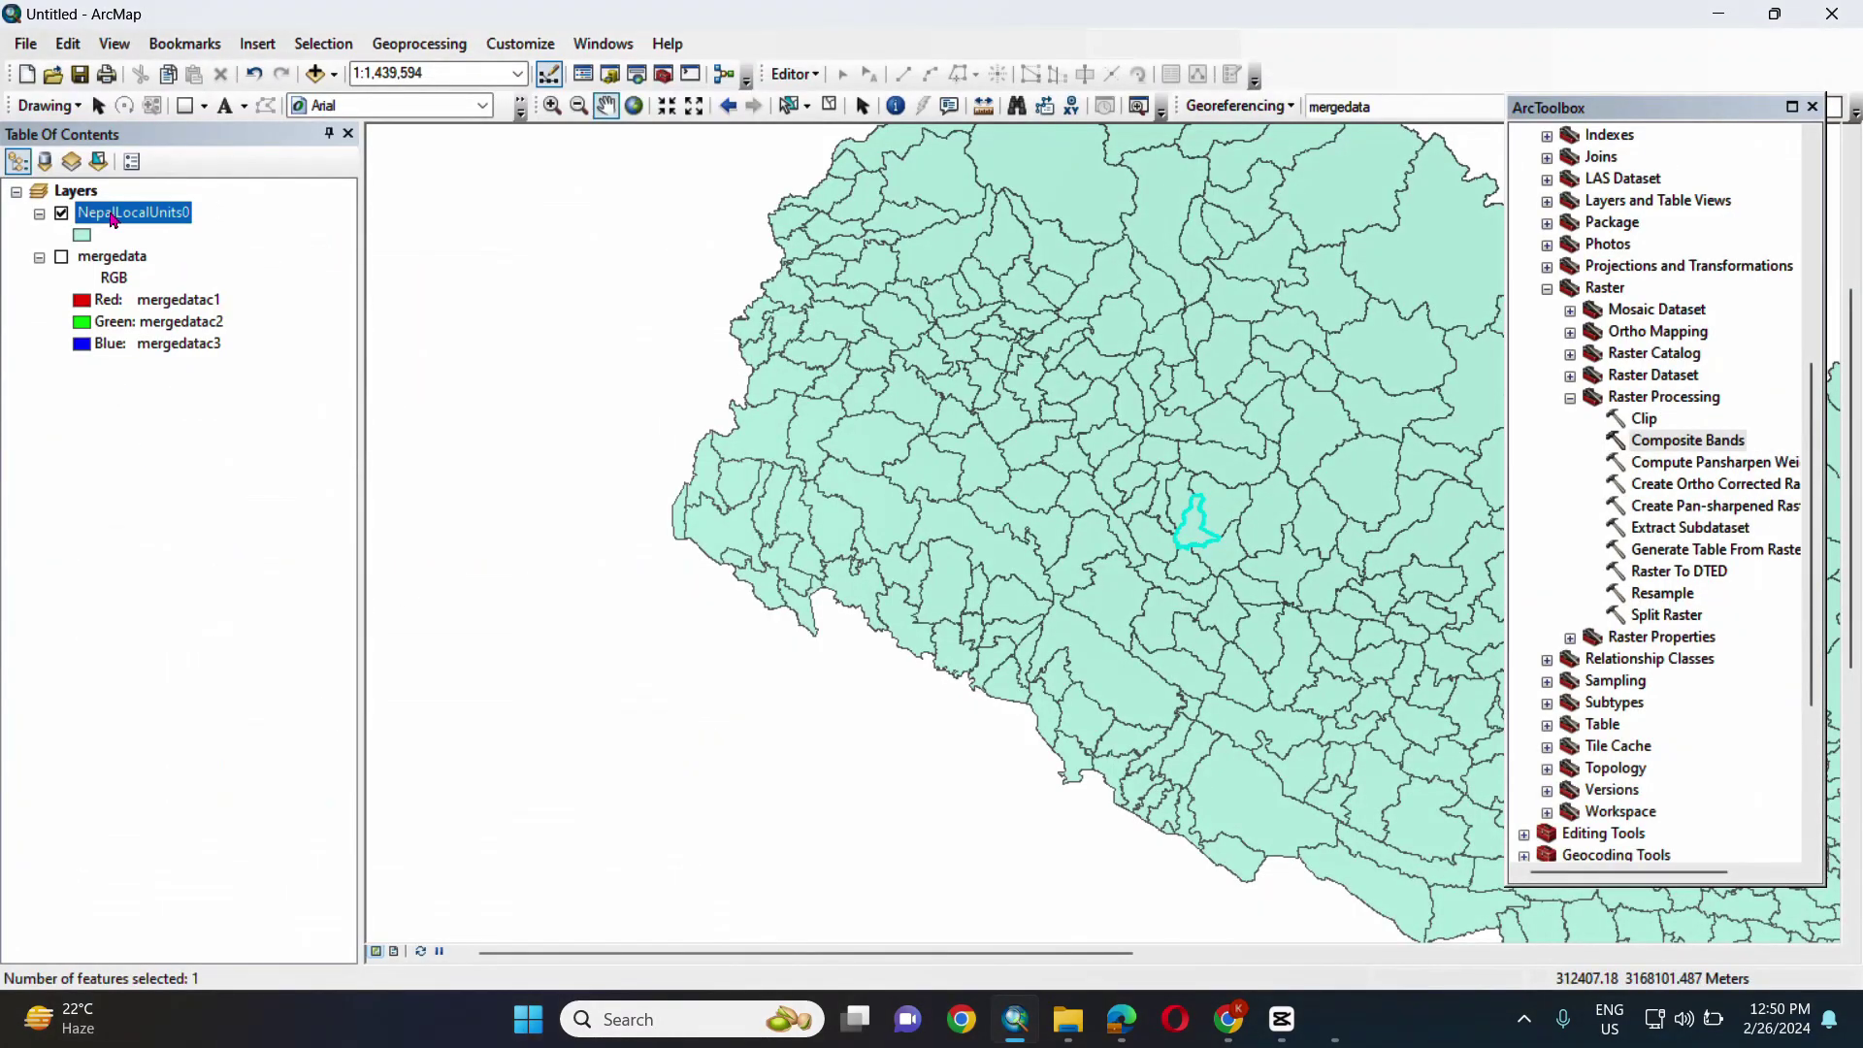
{"action": "right_click", "coordinate": [114, 213]}
- Export the selected Narayan feature to Narayan.shp and add it to the map
{"action": "mouse_move", "coordinate": [291, 629]}
{"action": "left_click", "coordinate": [553, 659]}
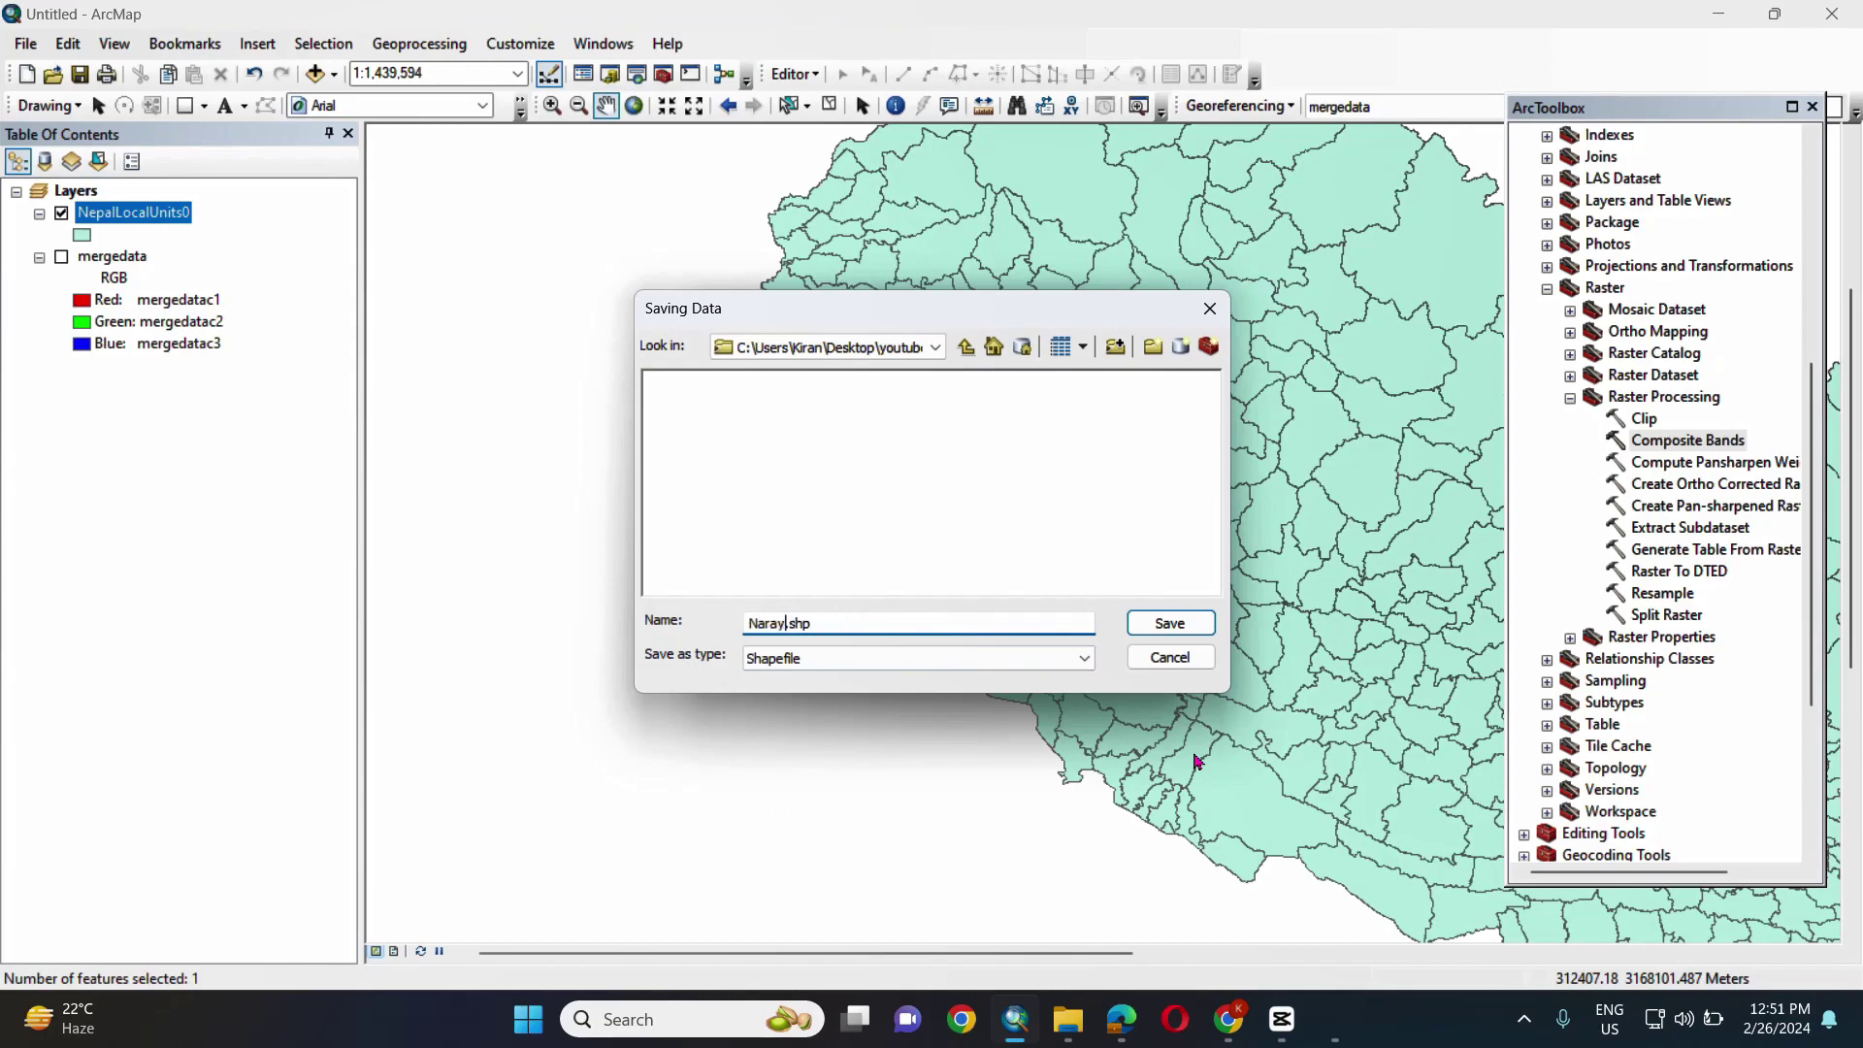
{"action": "left_click", "coordinate": [1169, 623]}
{"action": "left_click", "coordinate": [996, 667]}
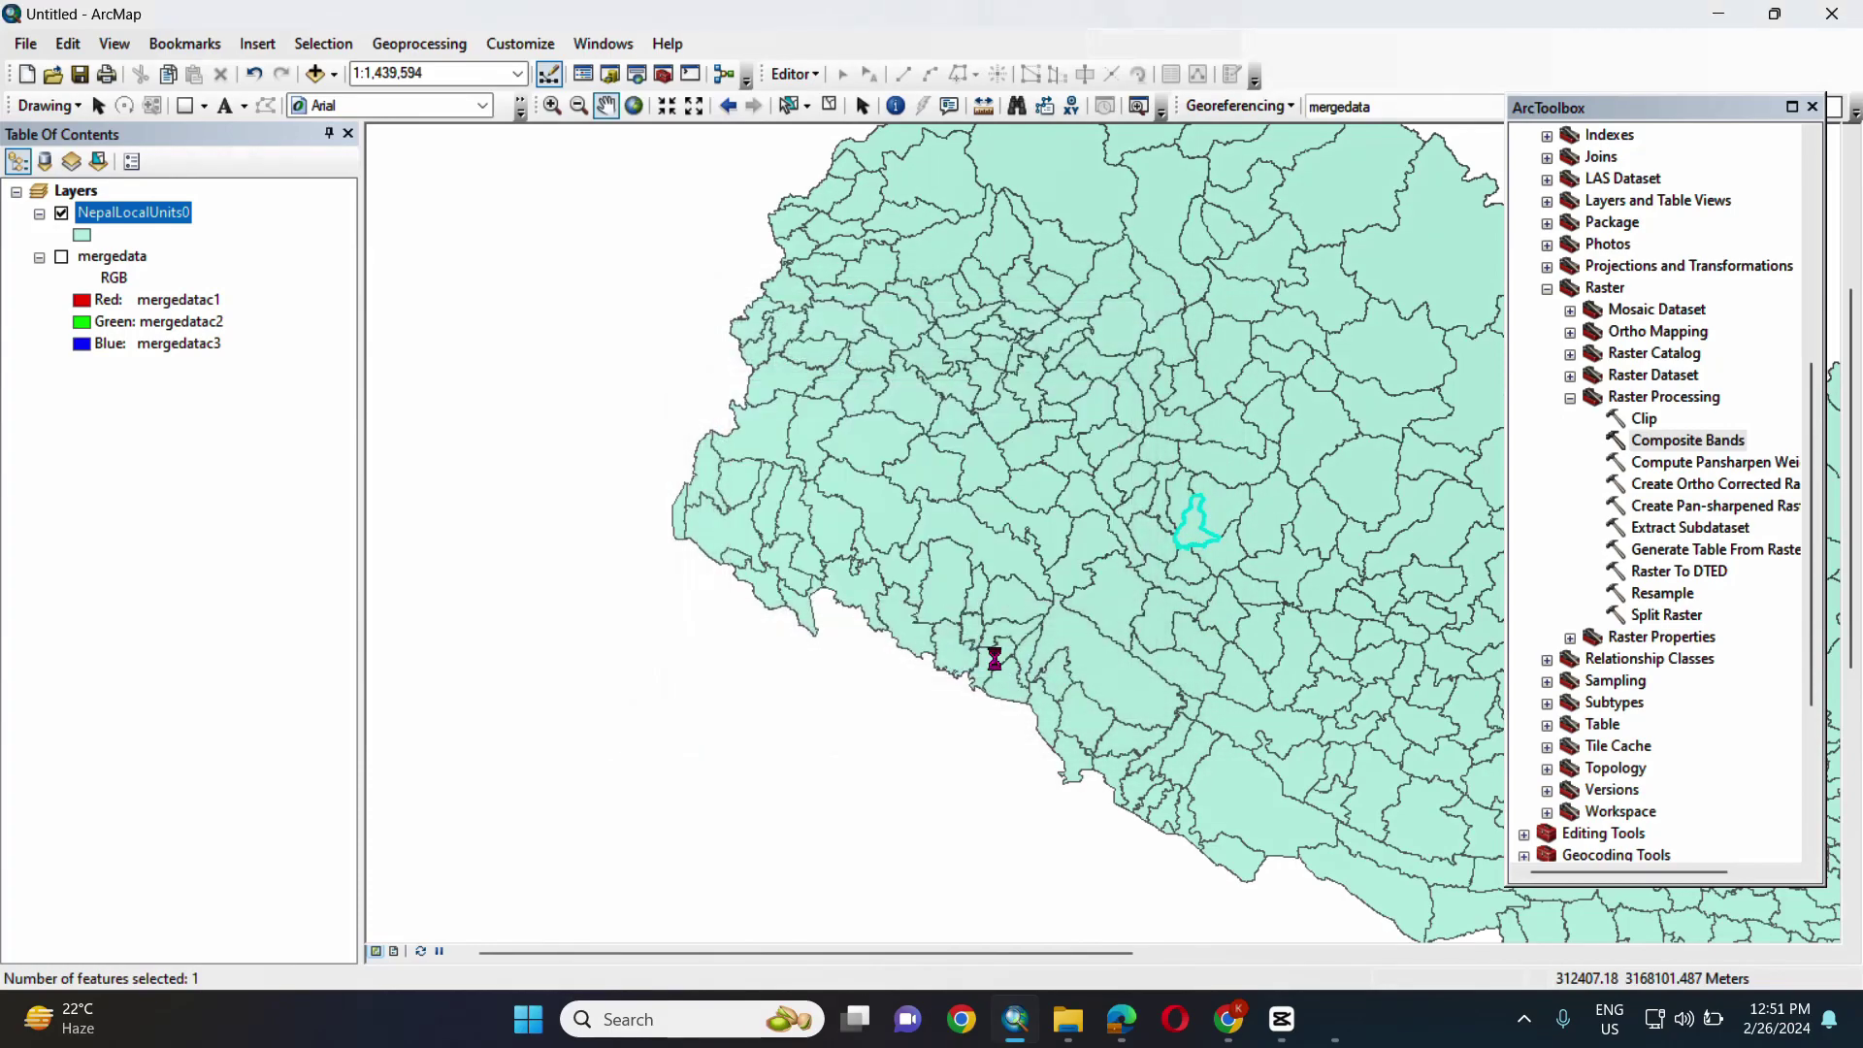
{"action": "left_click", "coordinate": [990, 595]}
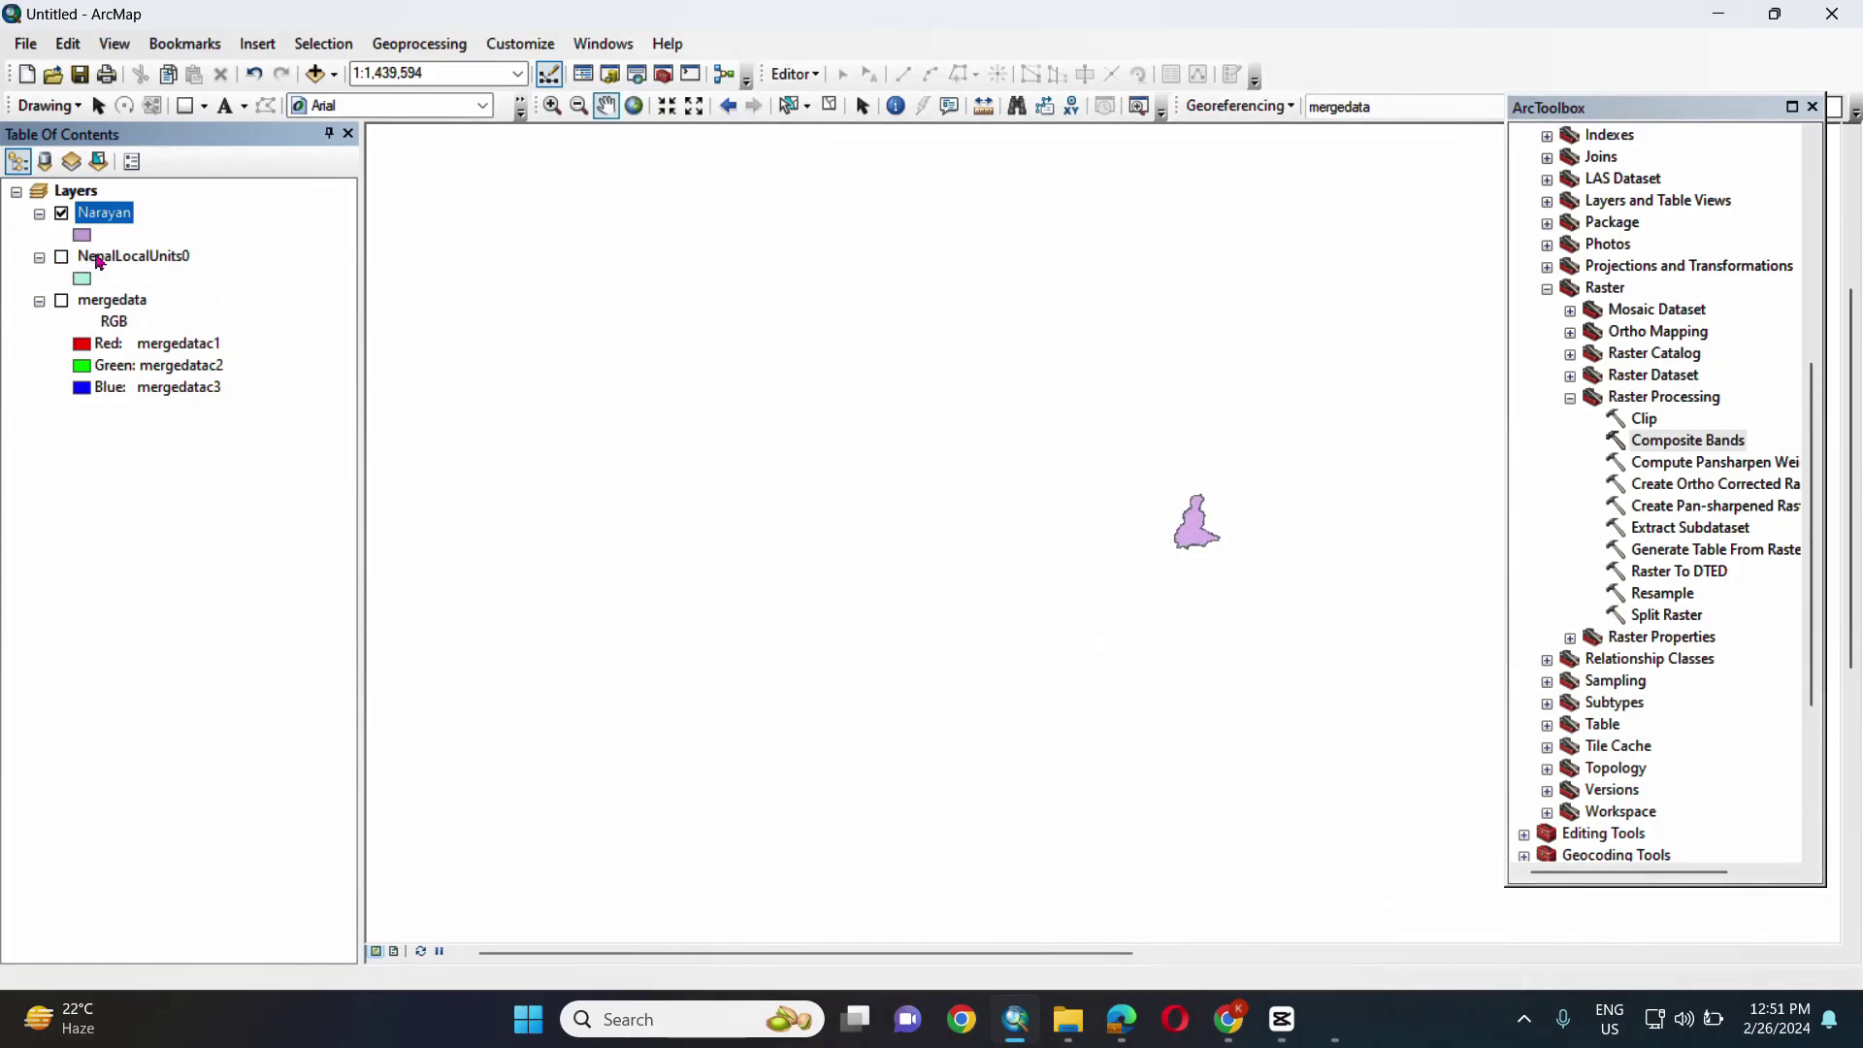
- Remove the NepalLocalUnits0 layer, turn mergedata back on, and close ArcToolbox
{"action": "left_click", "coordinate": [100, 258]}
{"action": "right_click", "coordinate": [100, 256]}
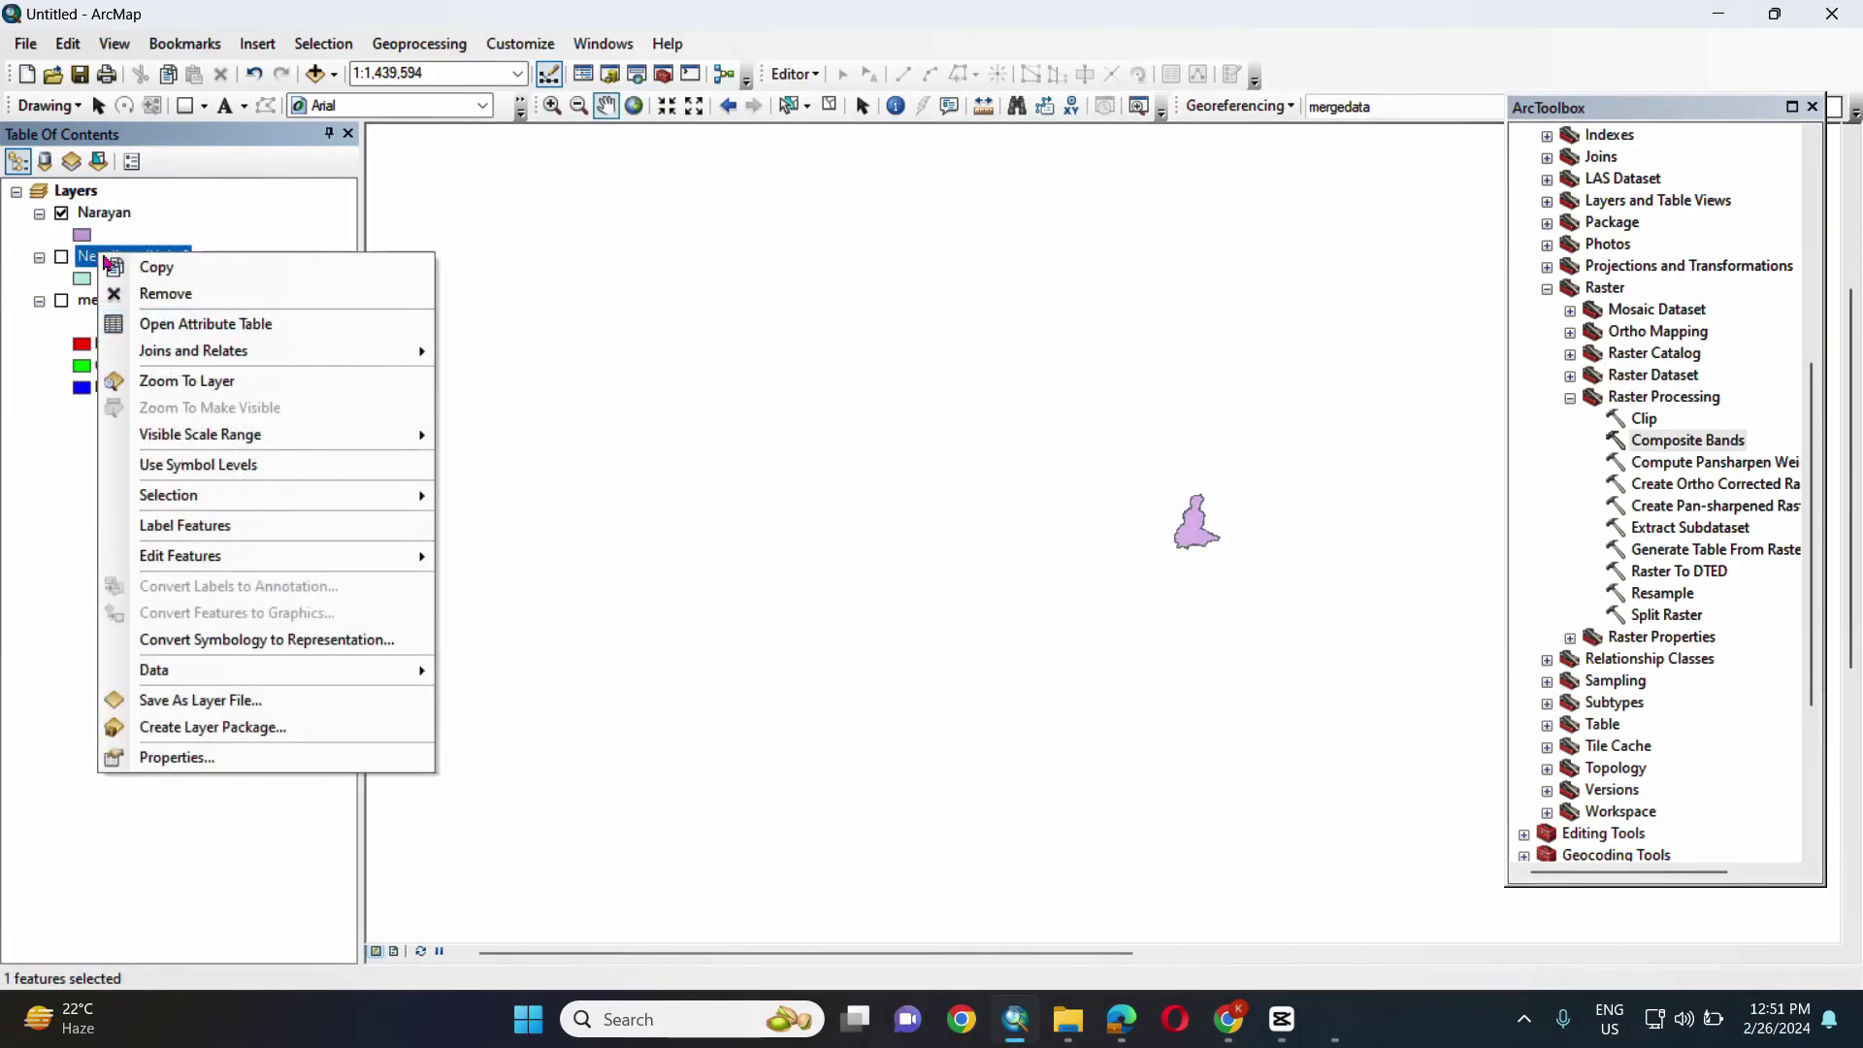
{"action": "left_click", "coordinate": [166, 293]}
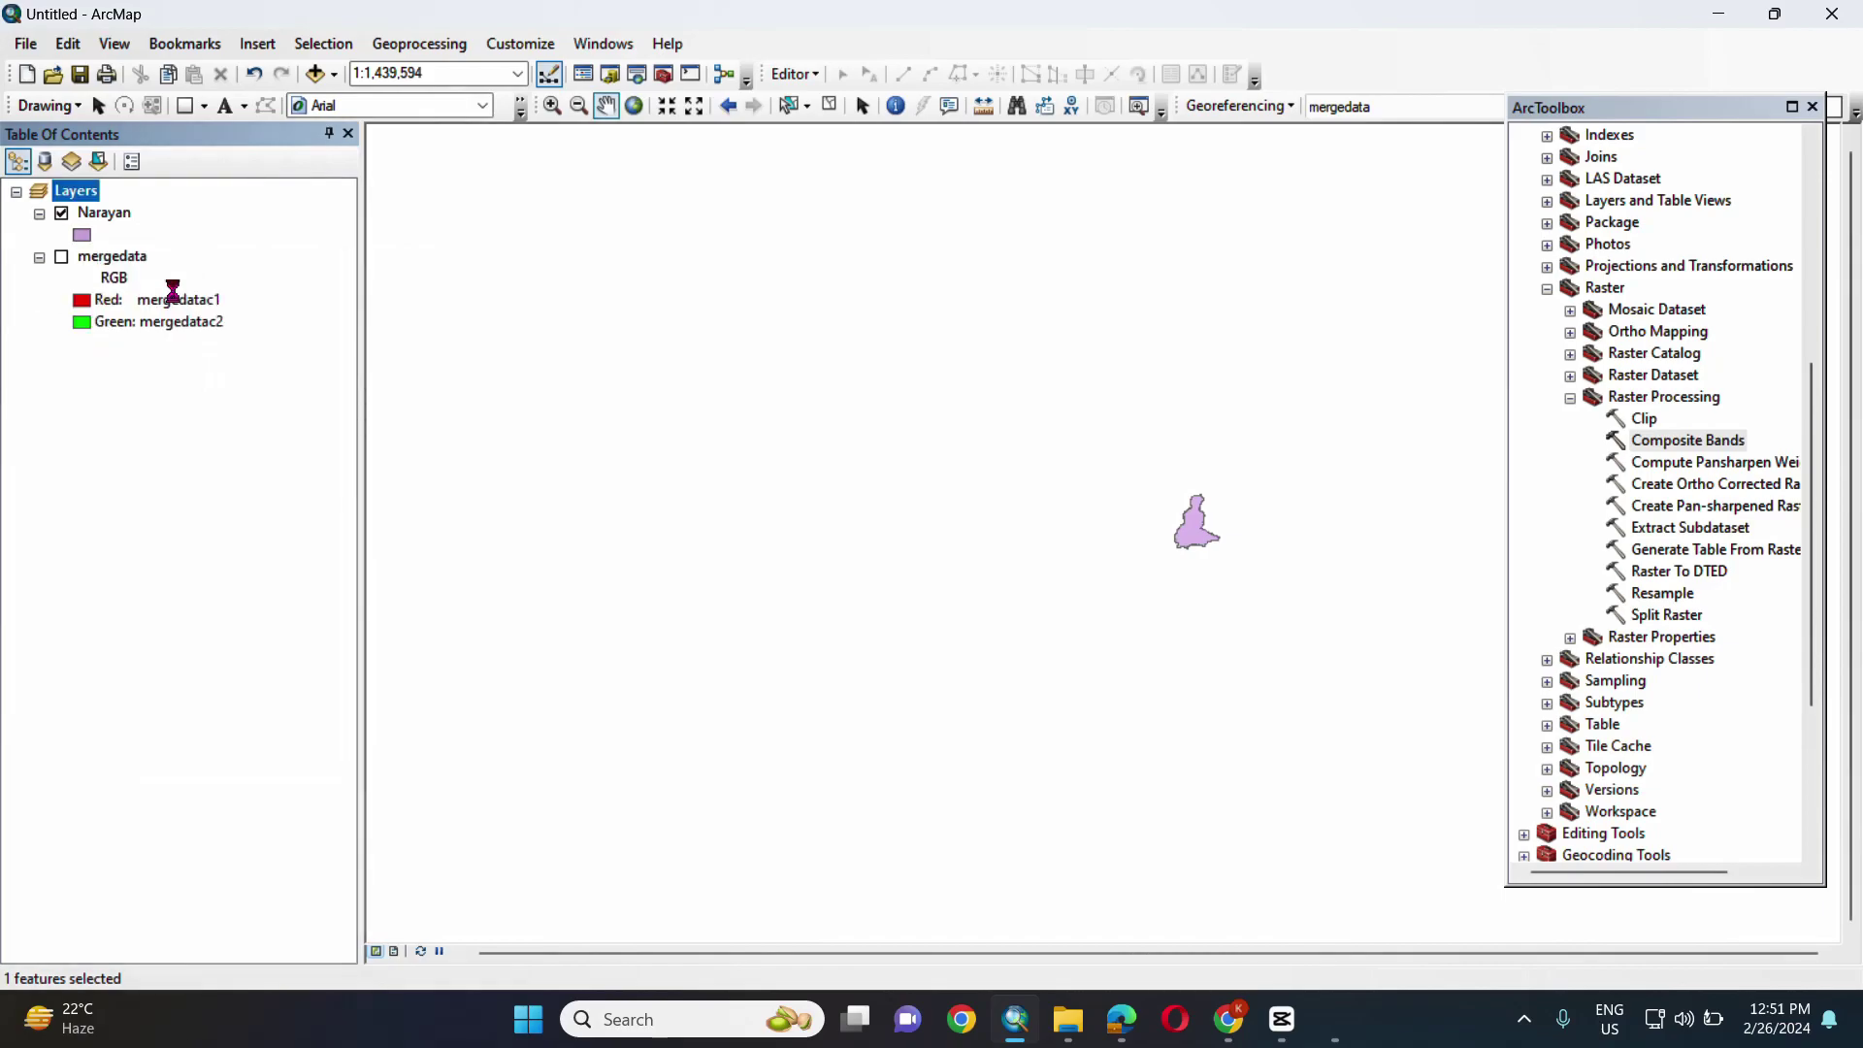
{"action": "left_click", "coordinate": [62, 257]}
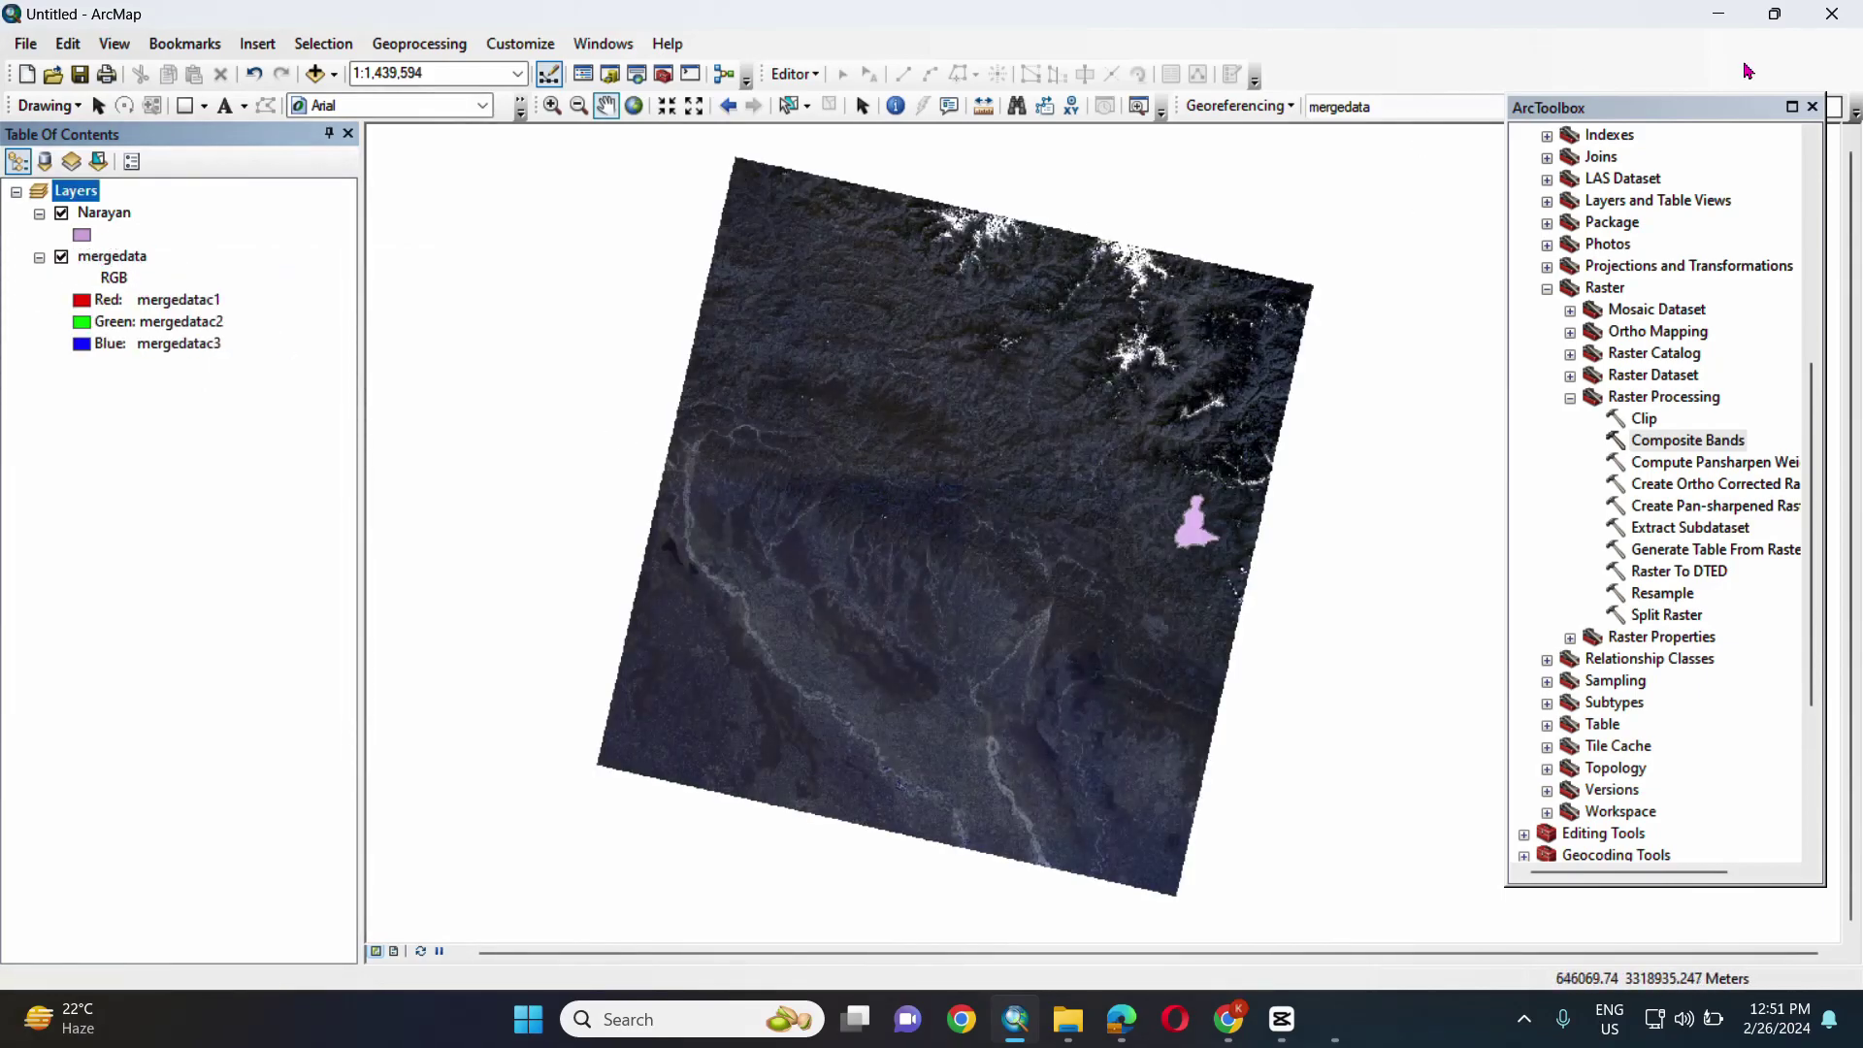
{"action": "left_click", "coordinate": [1811, 108]}
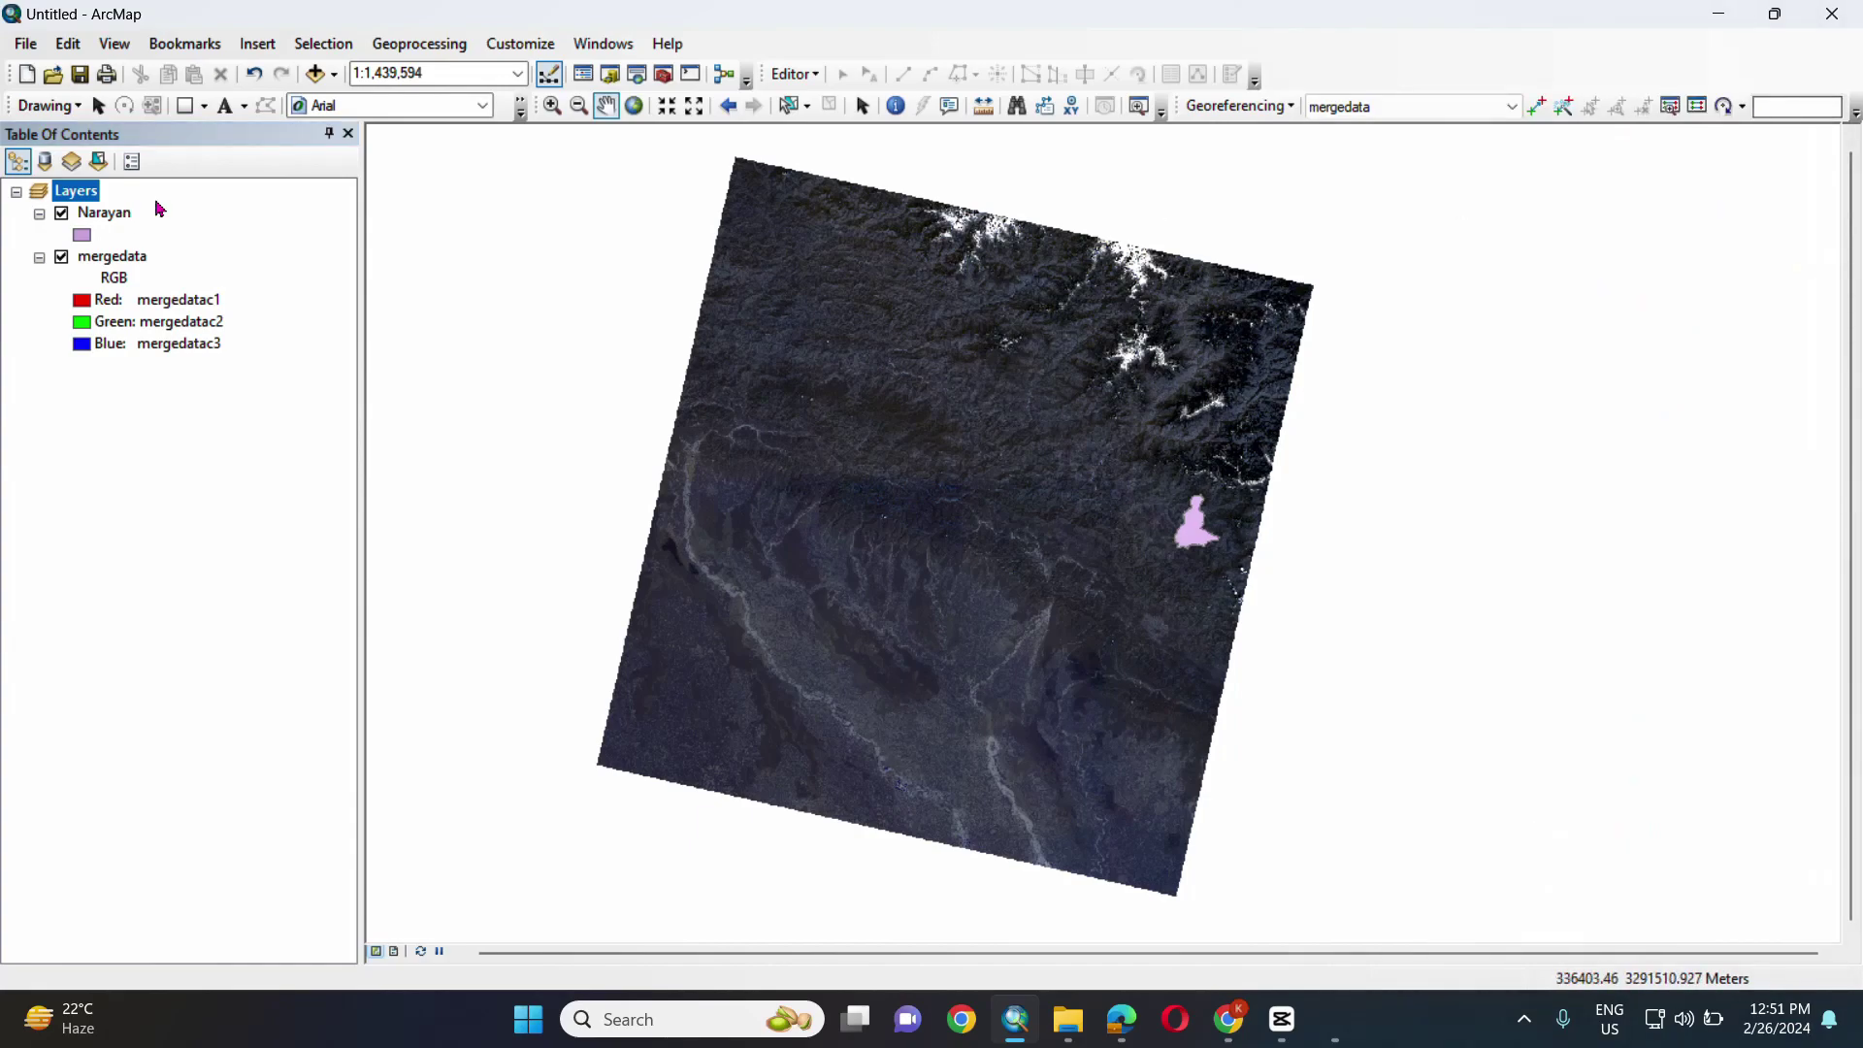
{"action": "scroll", "coordinate": [1301, 544], "scroll_direction": "up", "scroll_amount": 3}
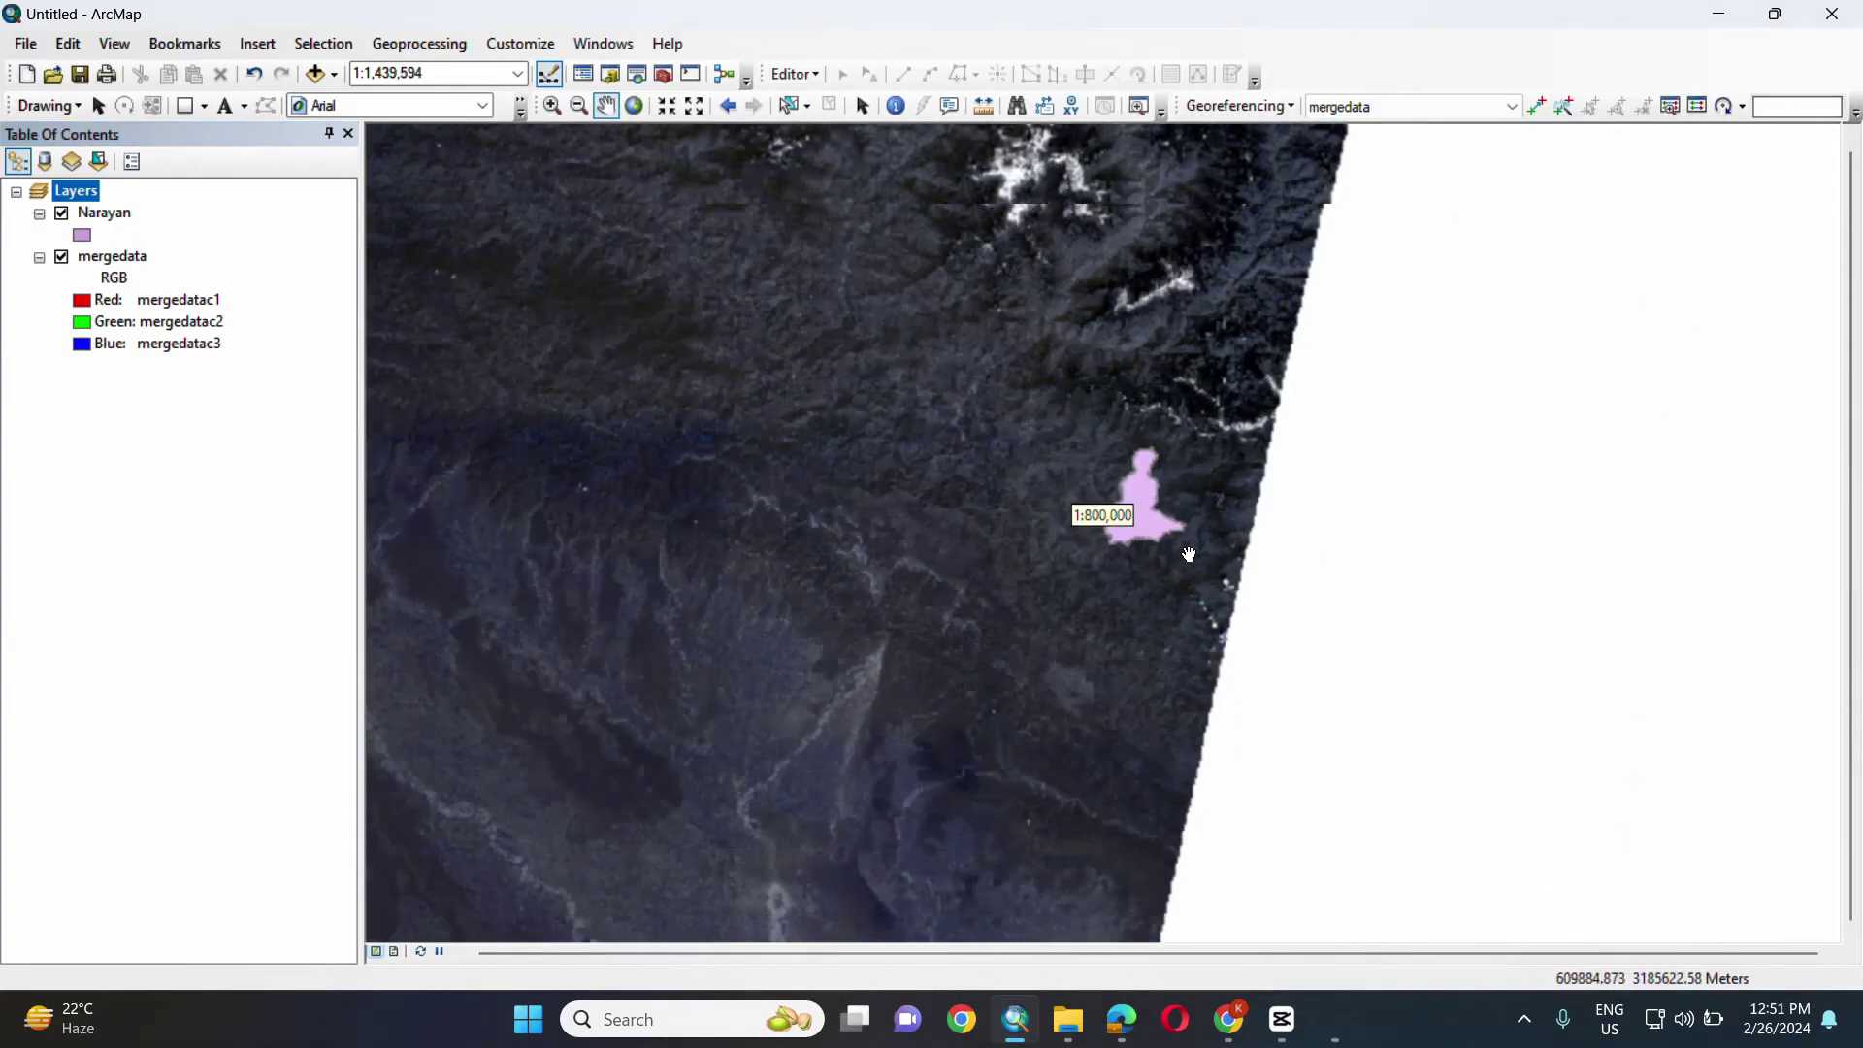
{"action": "scroll", "coordinate": [1188, 554], "scroll_direction": "up", "scroll_amount": 5}
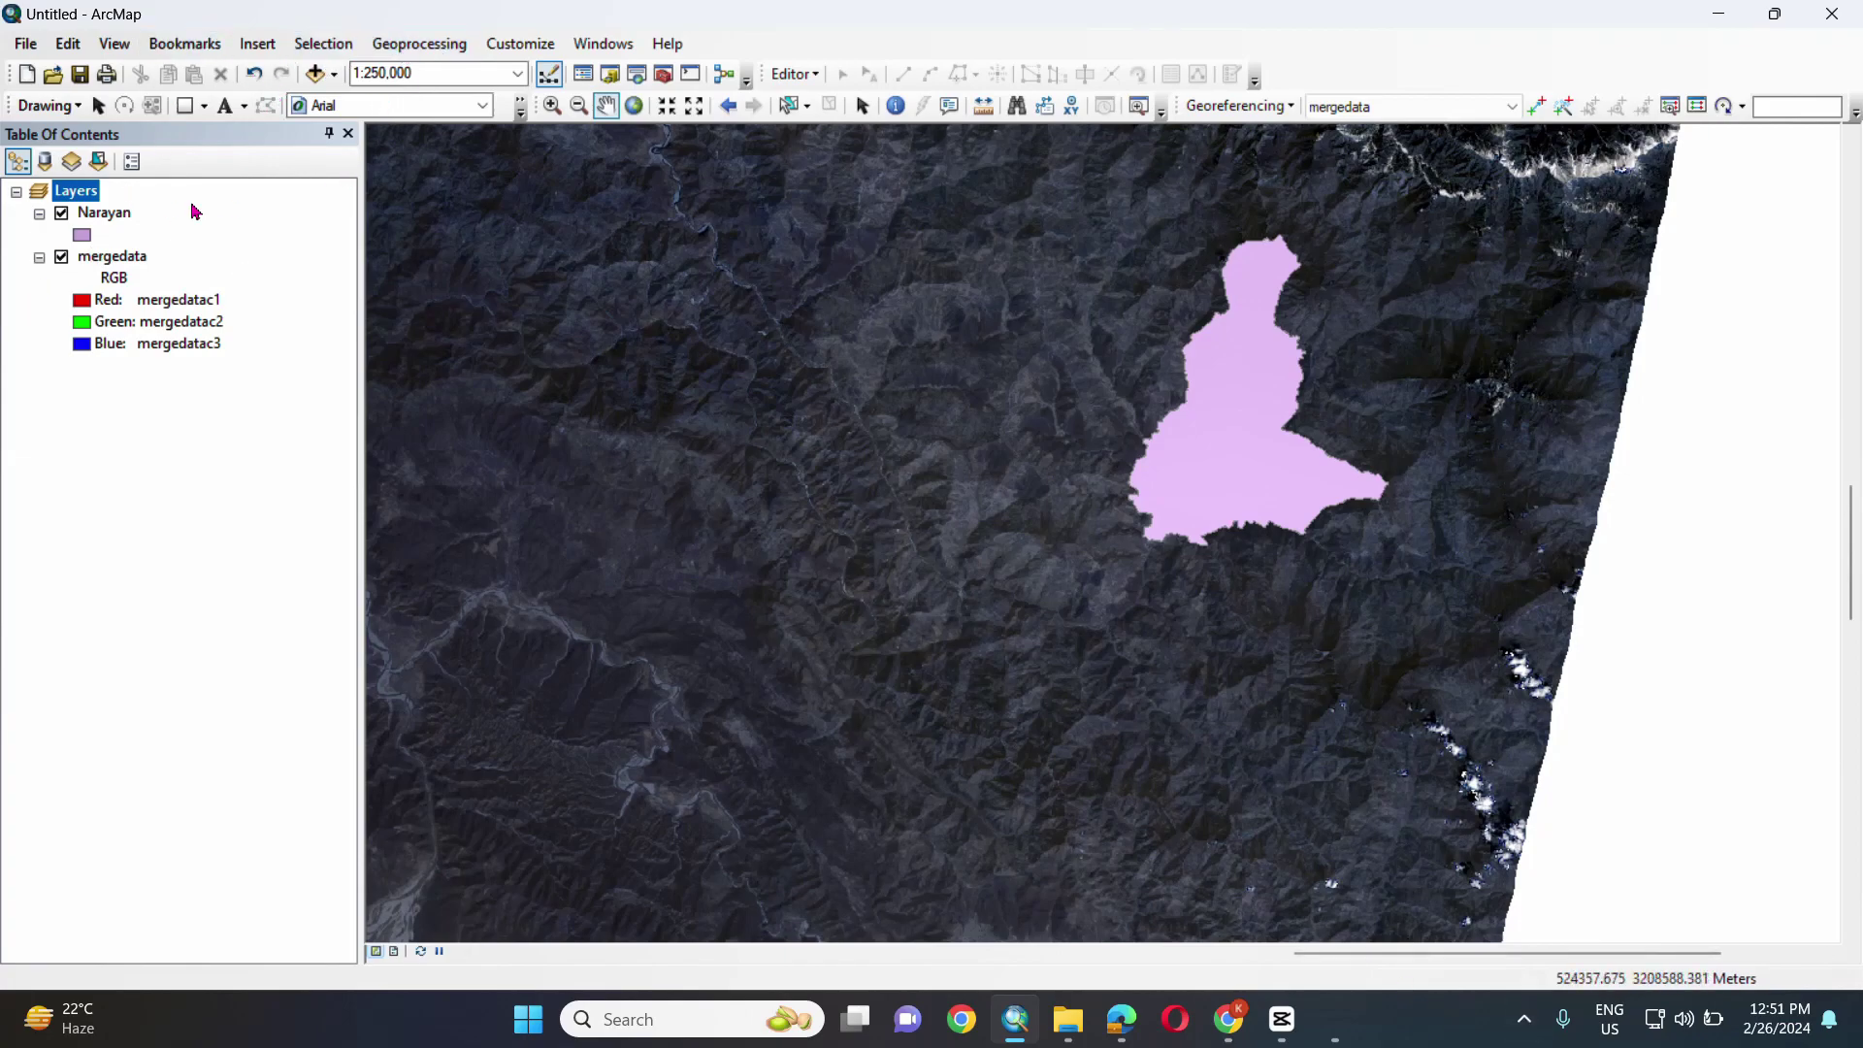
- Give the Narayan layer a hollow fill with a dark red outline
{"action": "left_click", "coordinate": [83, 235]}
{"action": "left_click", "coordinate": [652, 737]}
{"action": "left_click", "coordinate": [962, 504]}
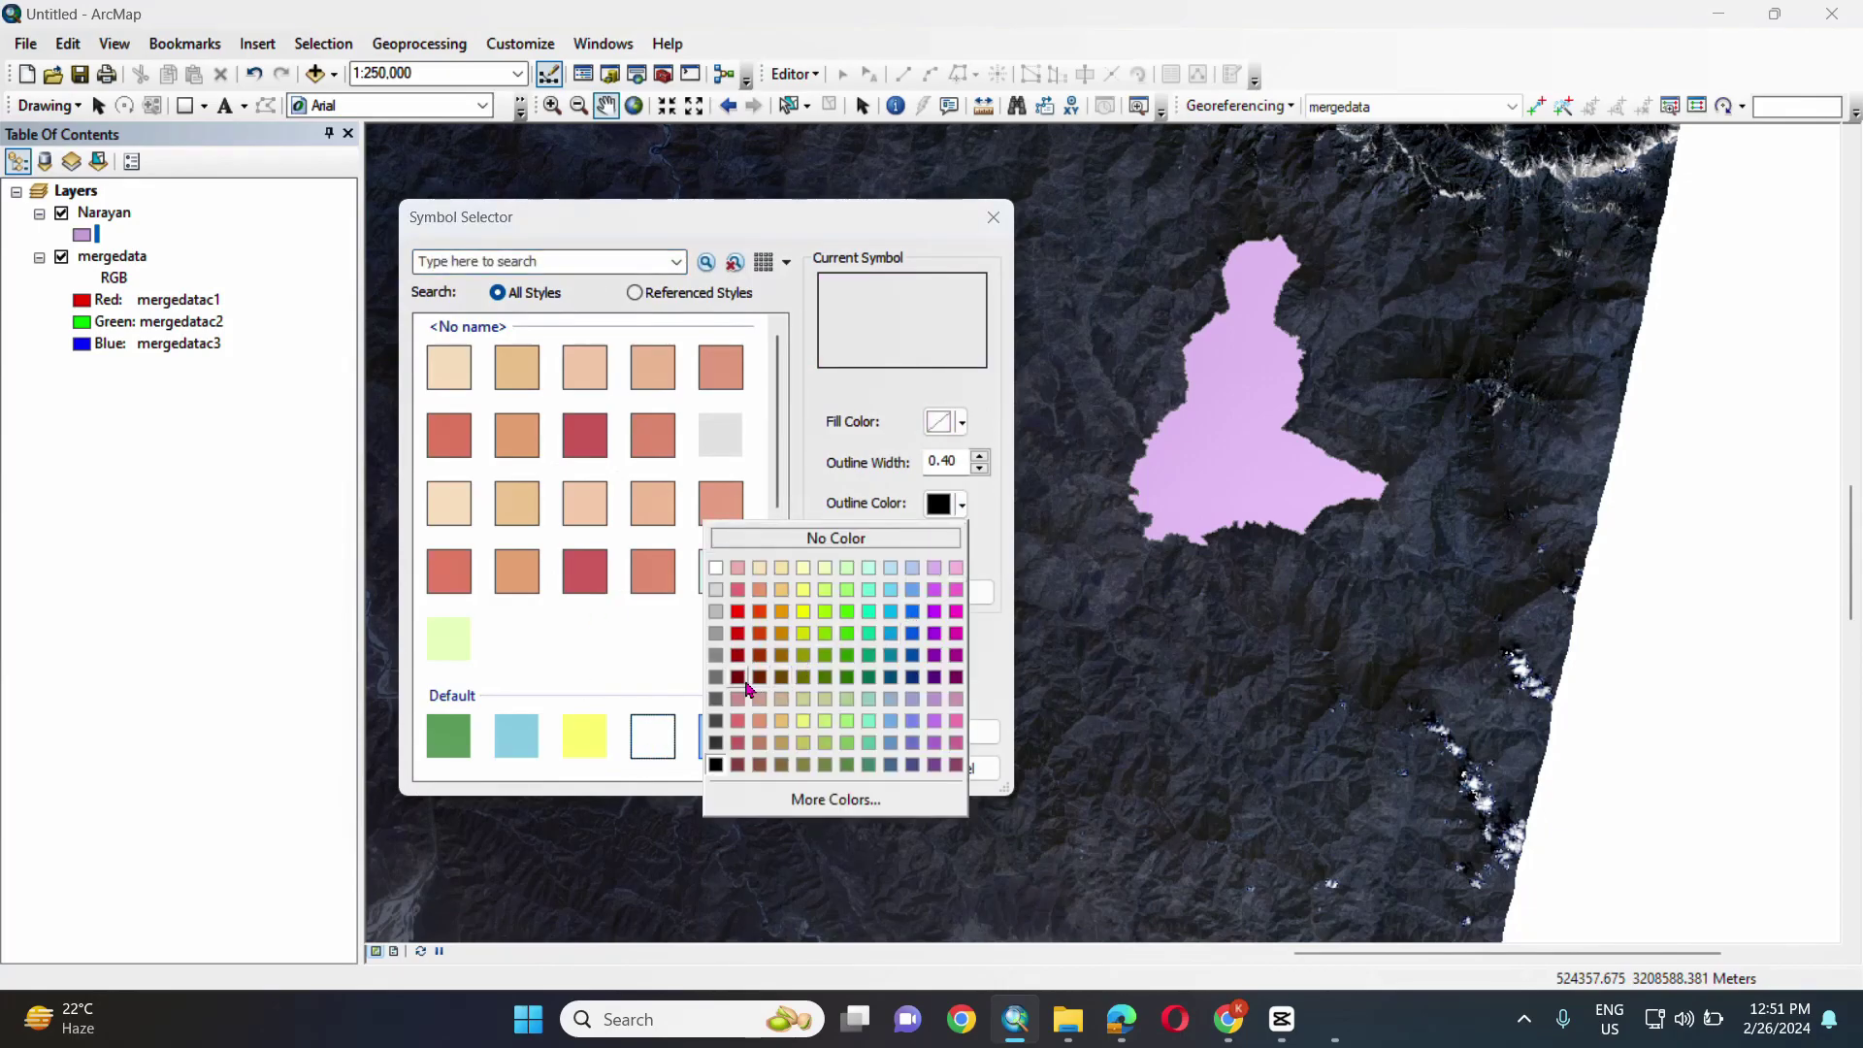
{"action": "left_click", "coordinate": [743, 679]}
{"action": "left_click", "coordinate": [961, 503]}
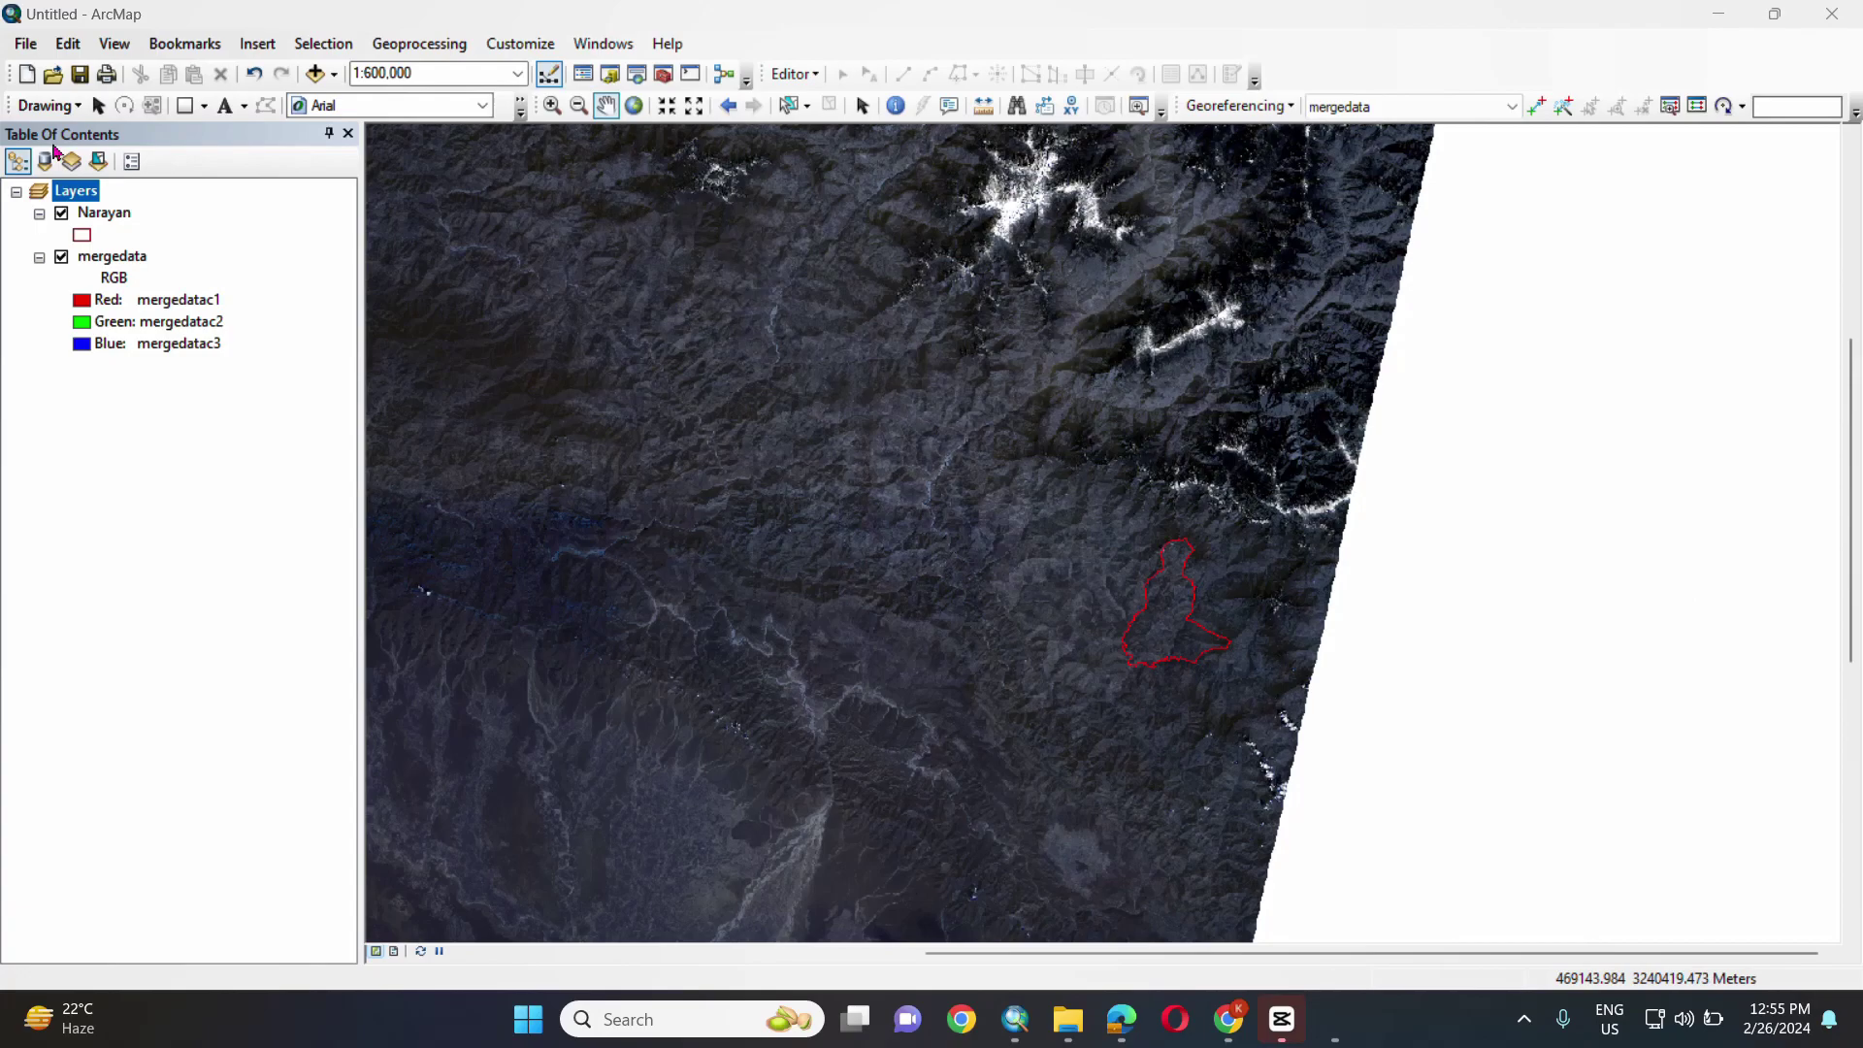
- Open the Clip tool from Data Management > Raster > Raster Processing in ArcToolbox
{"action": "left_click", "coordinate": [437, 45]}
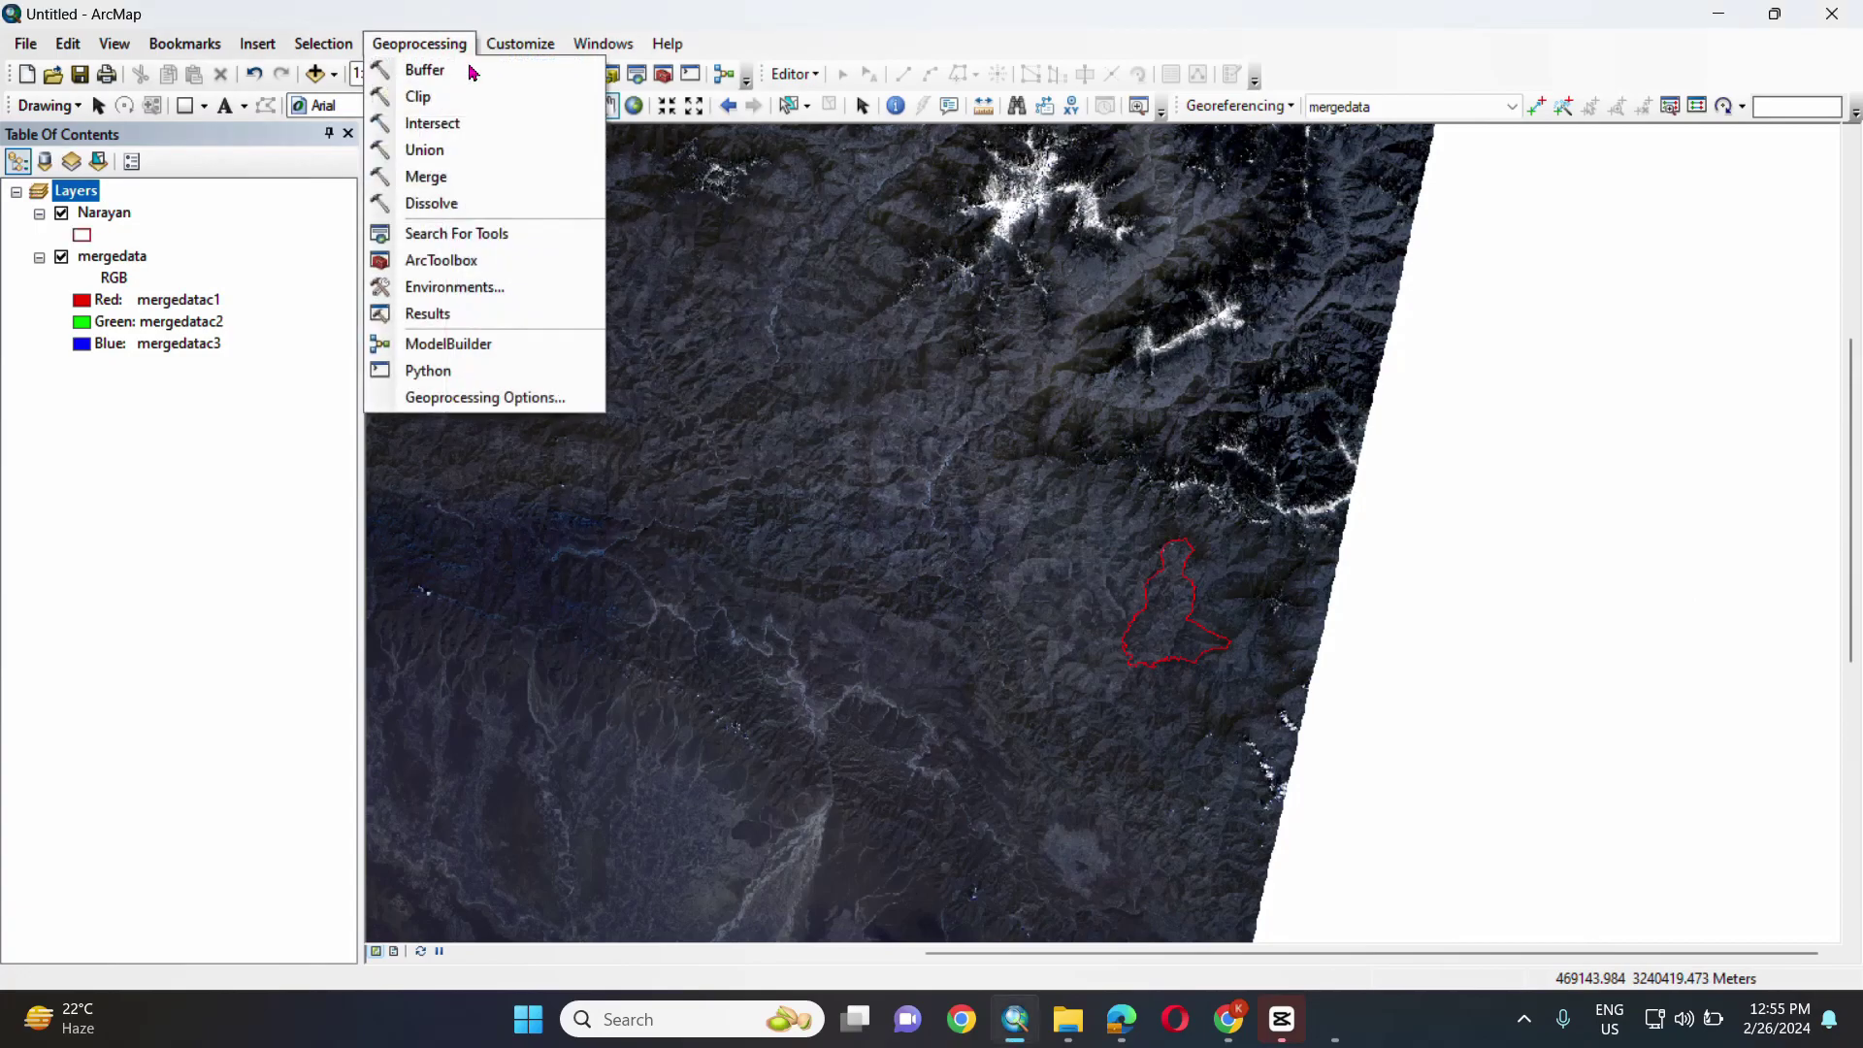
{"action": "left_click", "coordinate": [482, 262]}
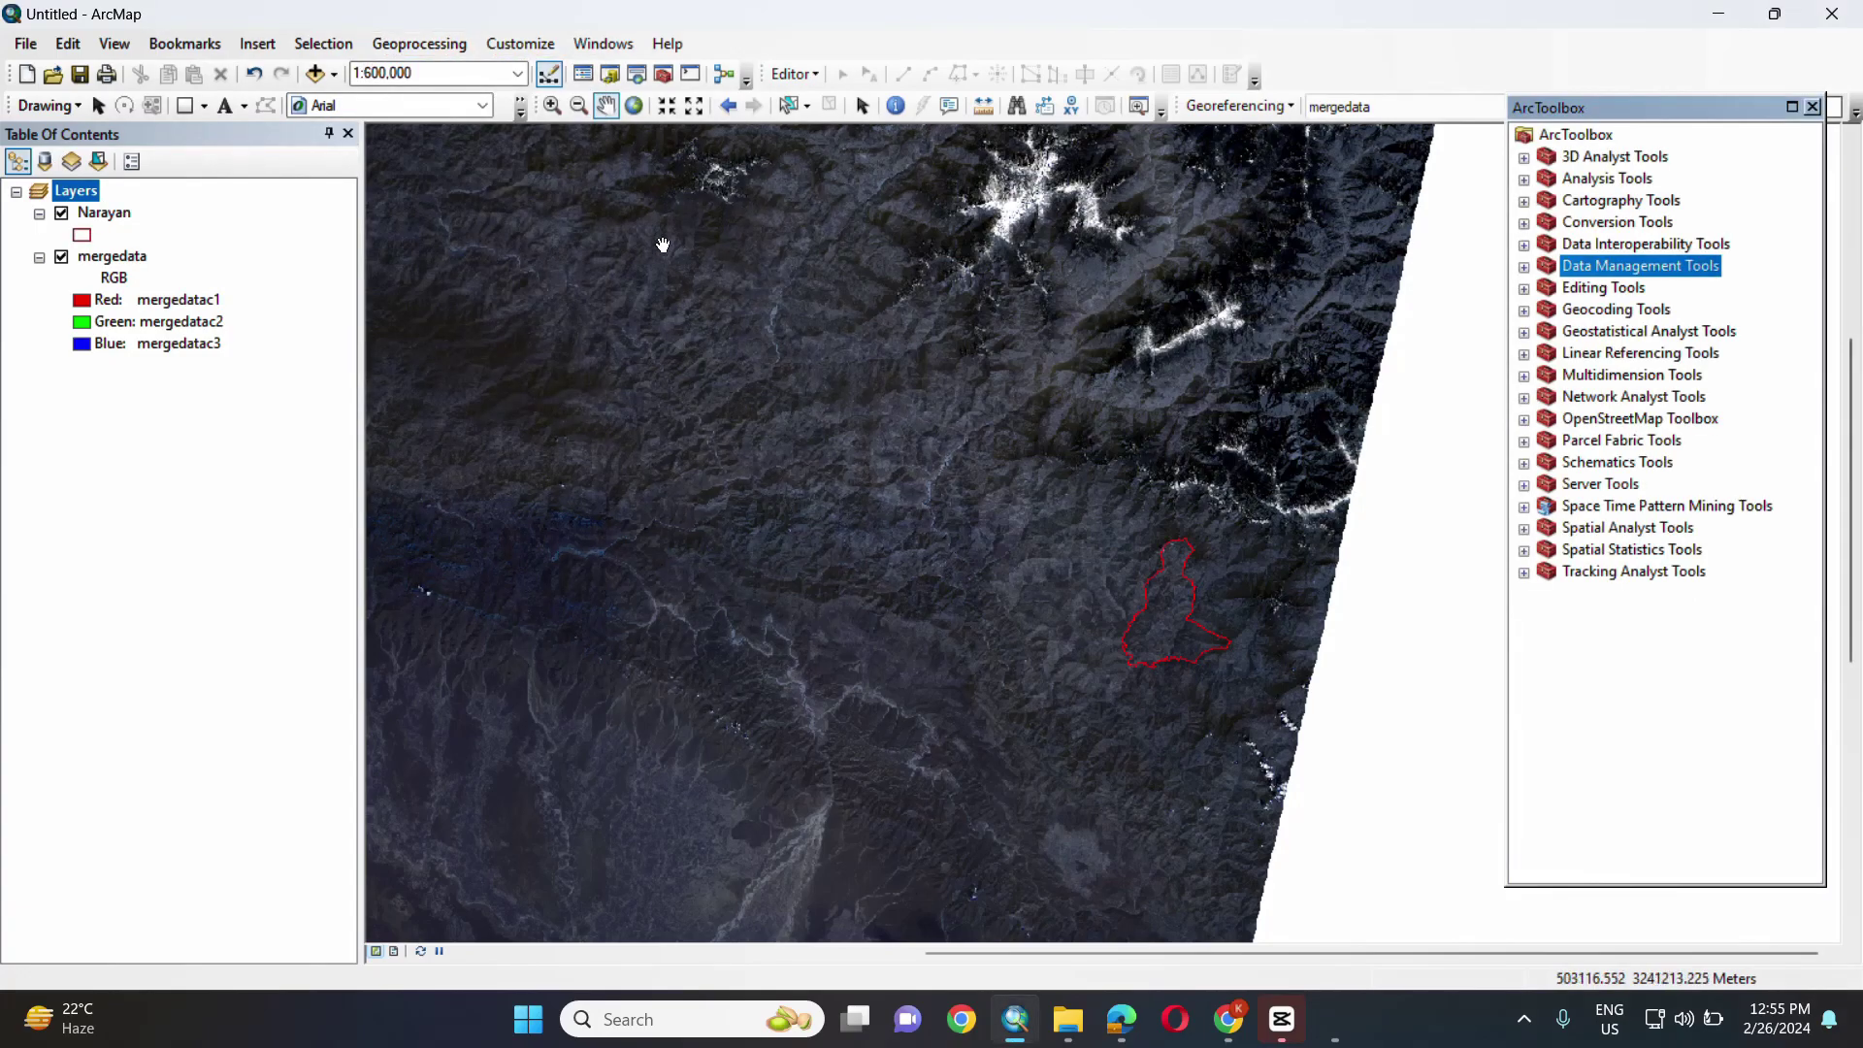
{"action": "left_click", "coordinate": [1526, 263]}
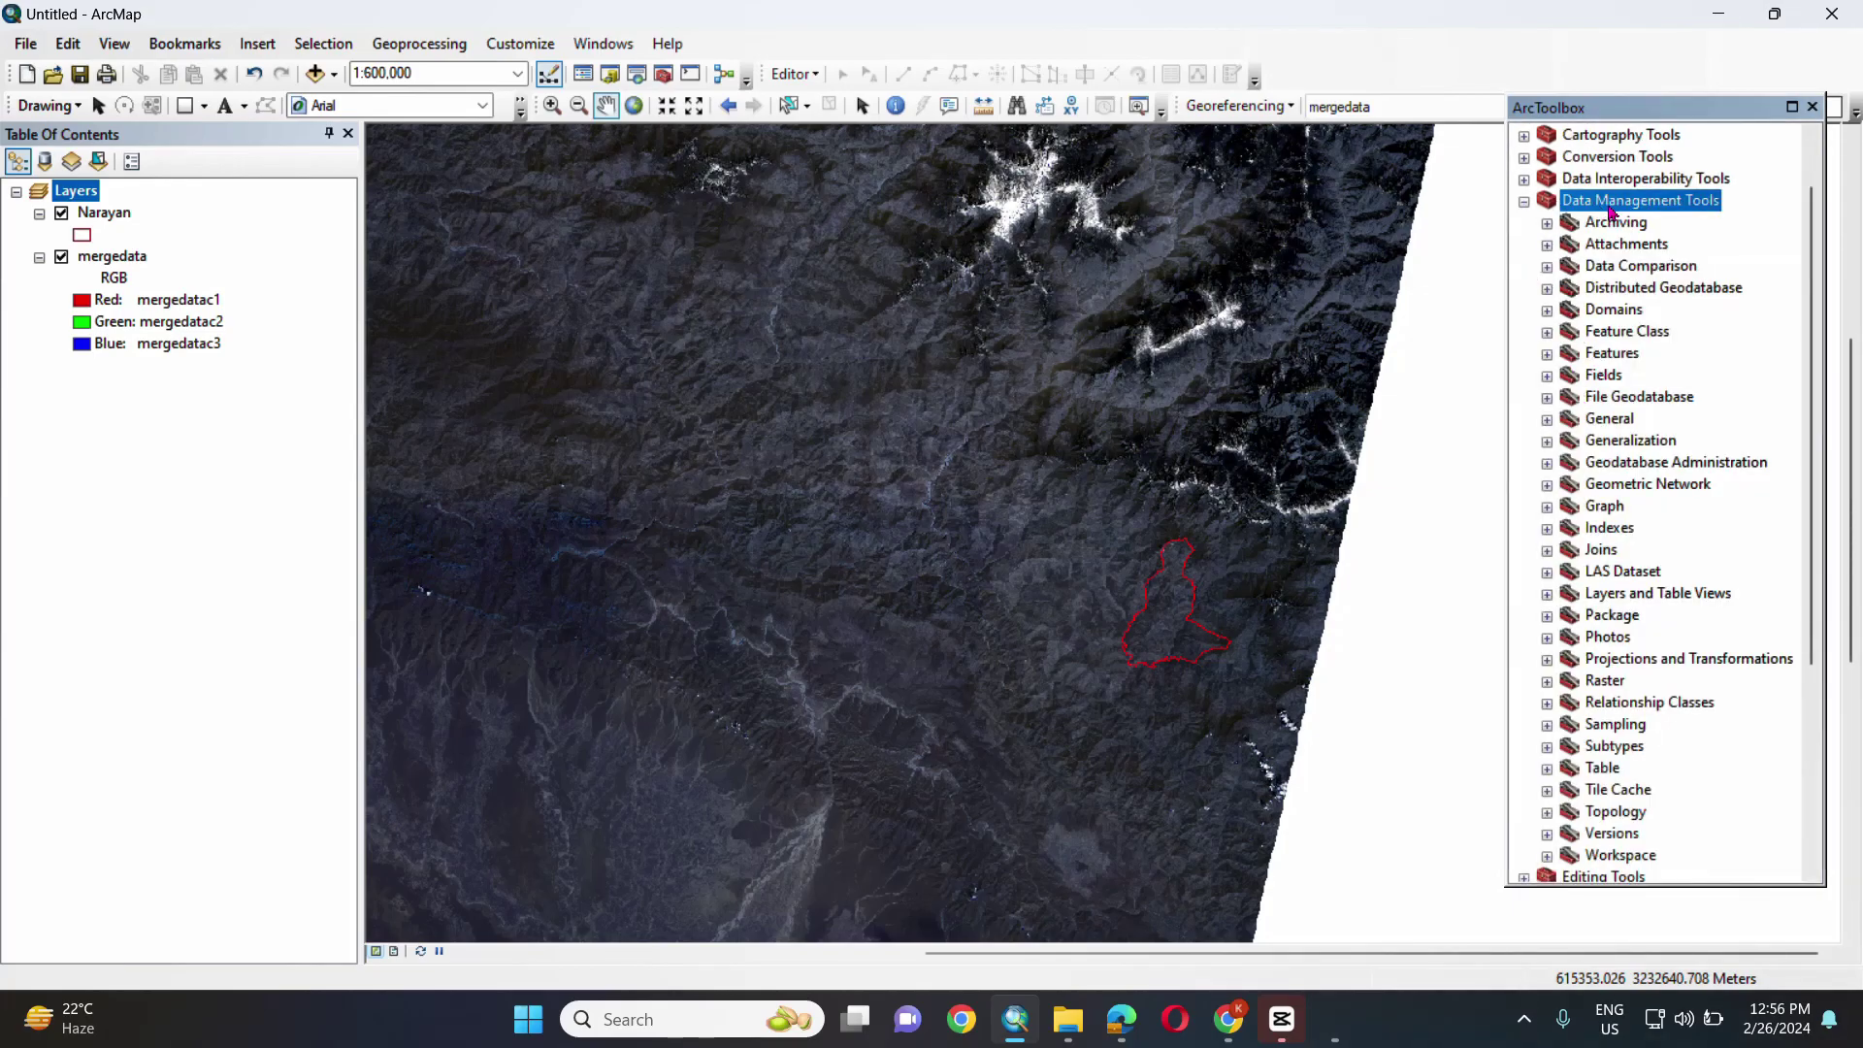
{"action": "left_click", "coordinate": [1547, 682]}
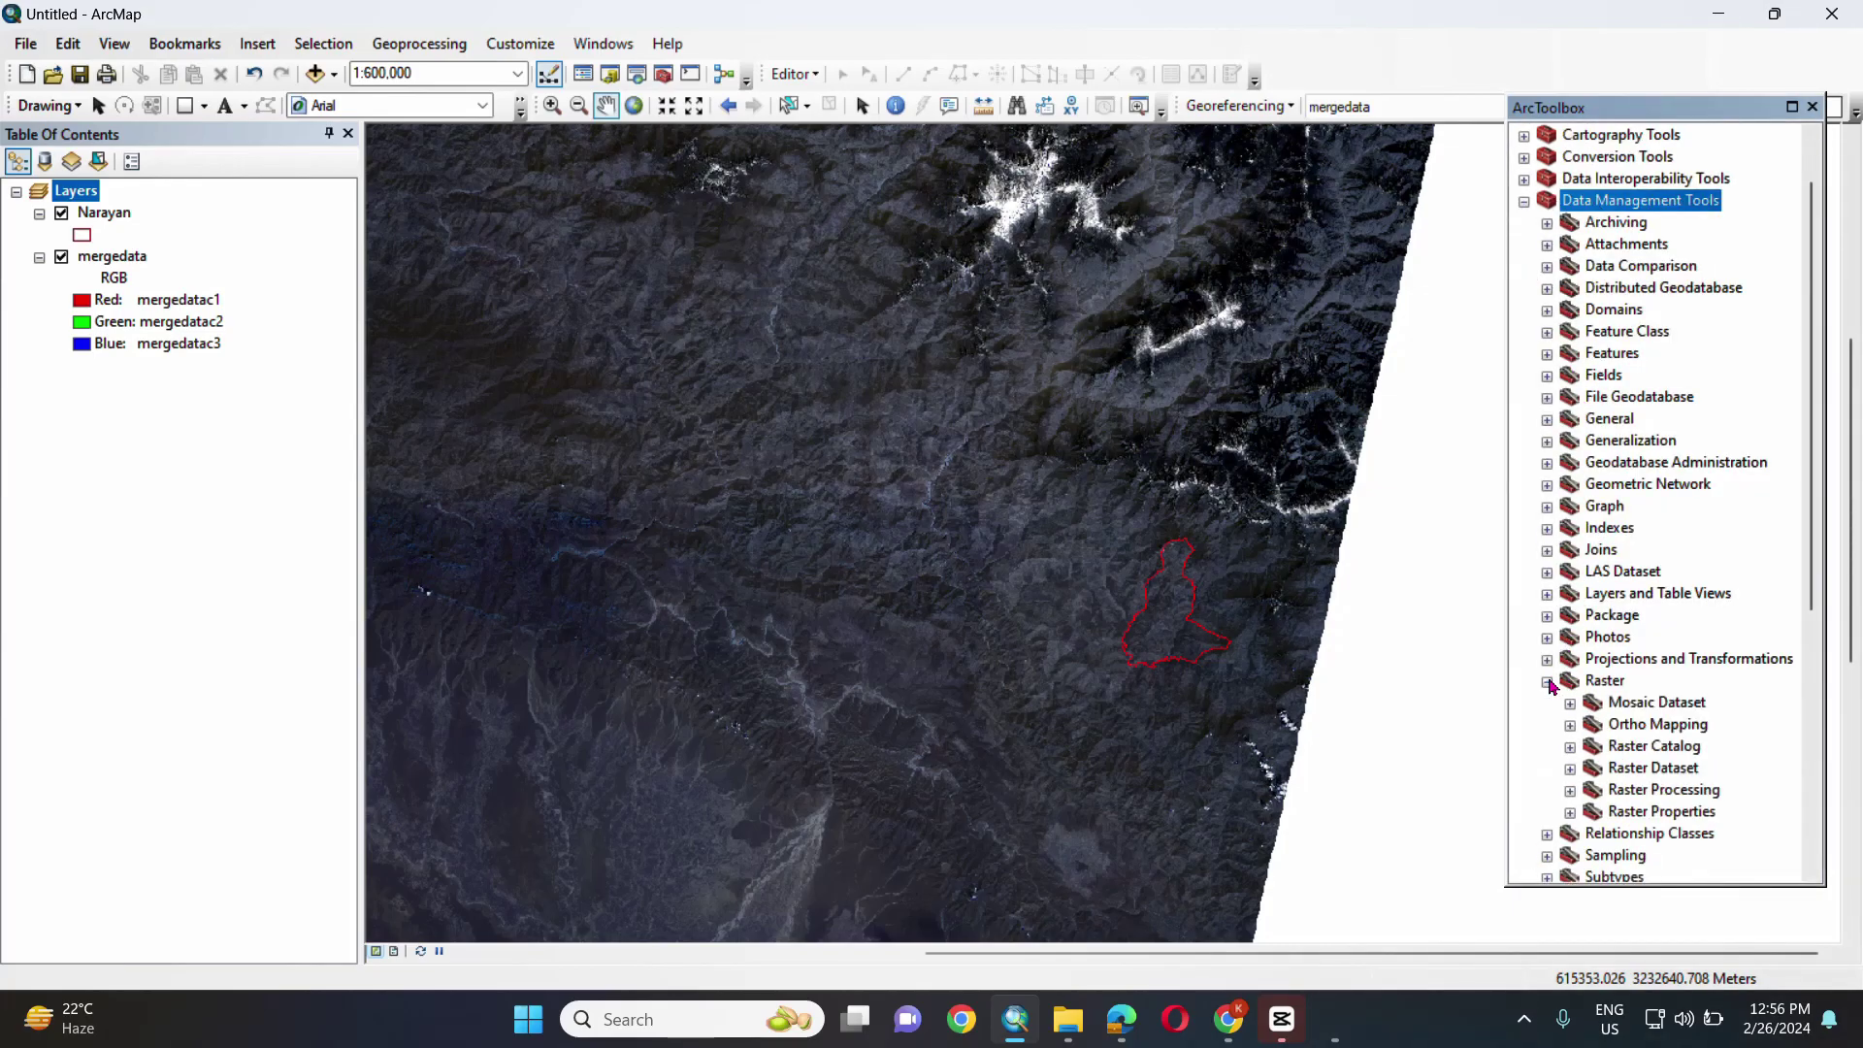
{"action": "left_click", "coordinate": [1570, 791]}
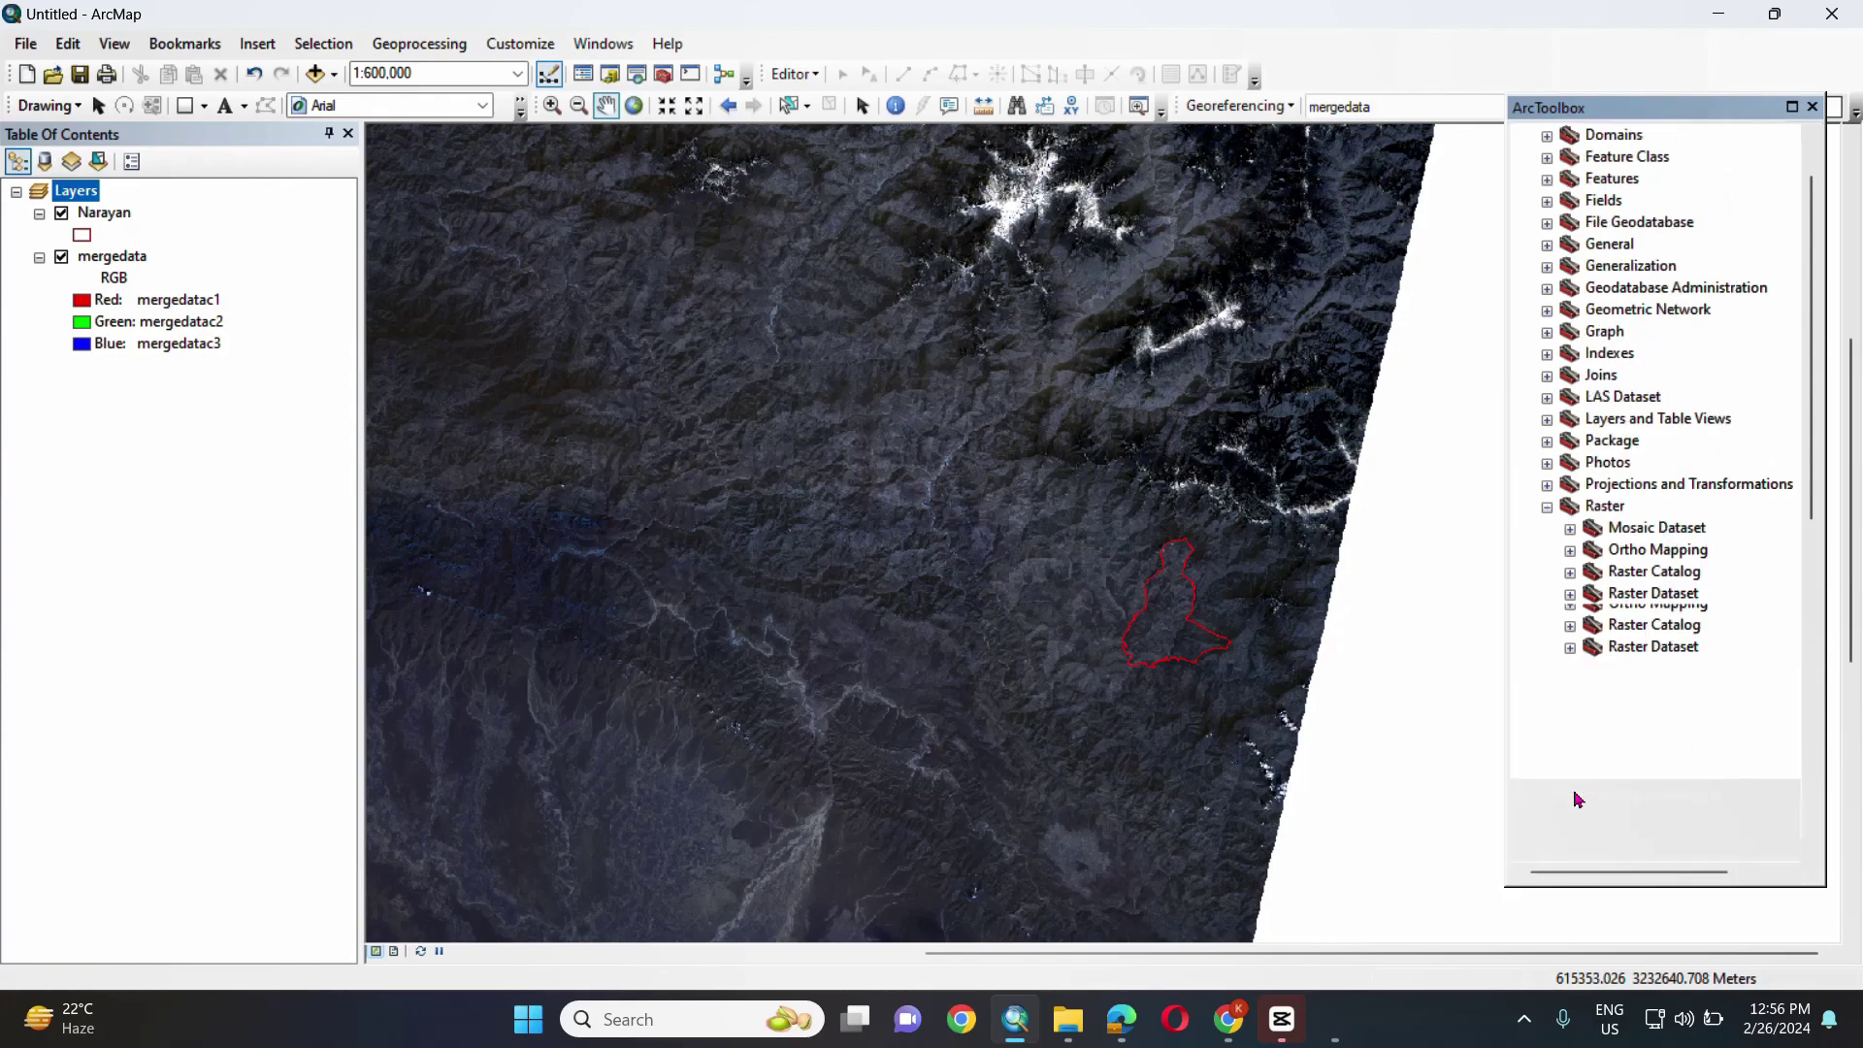
{"action": "double_click", "coordinate": [1638, 639]}
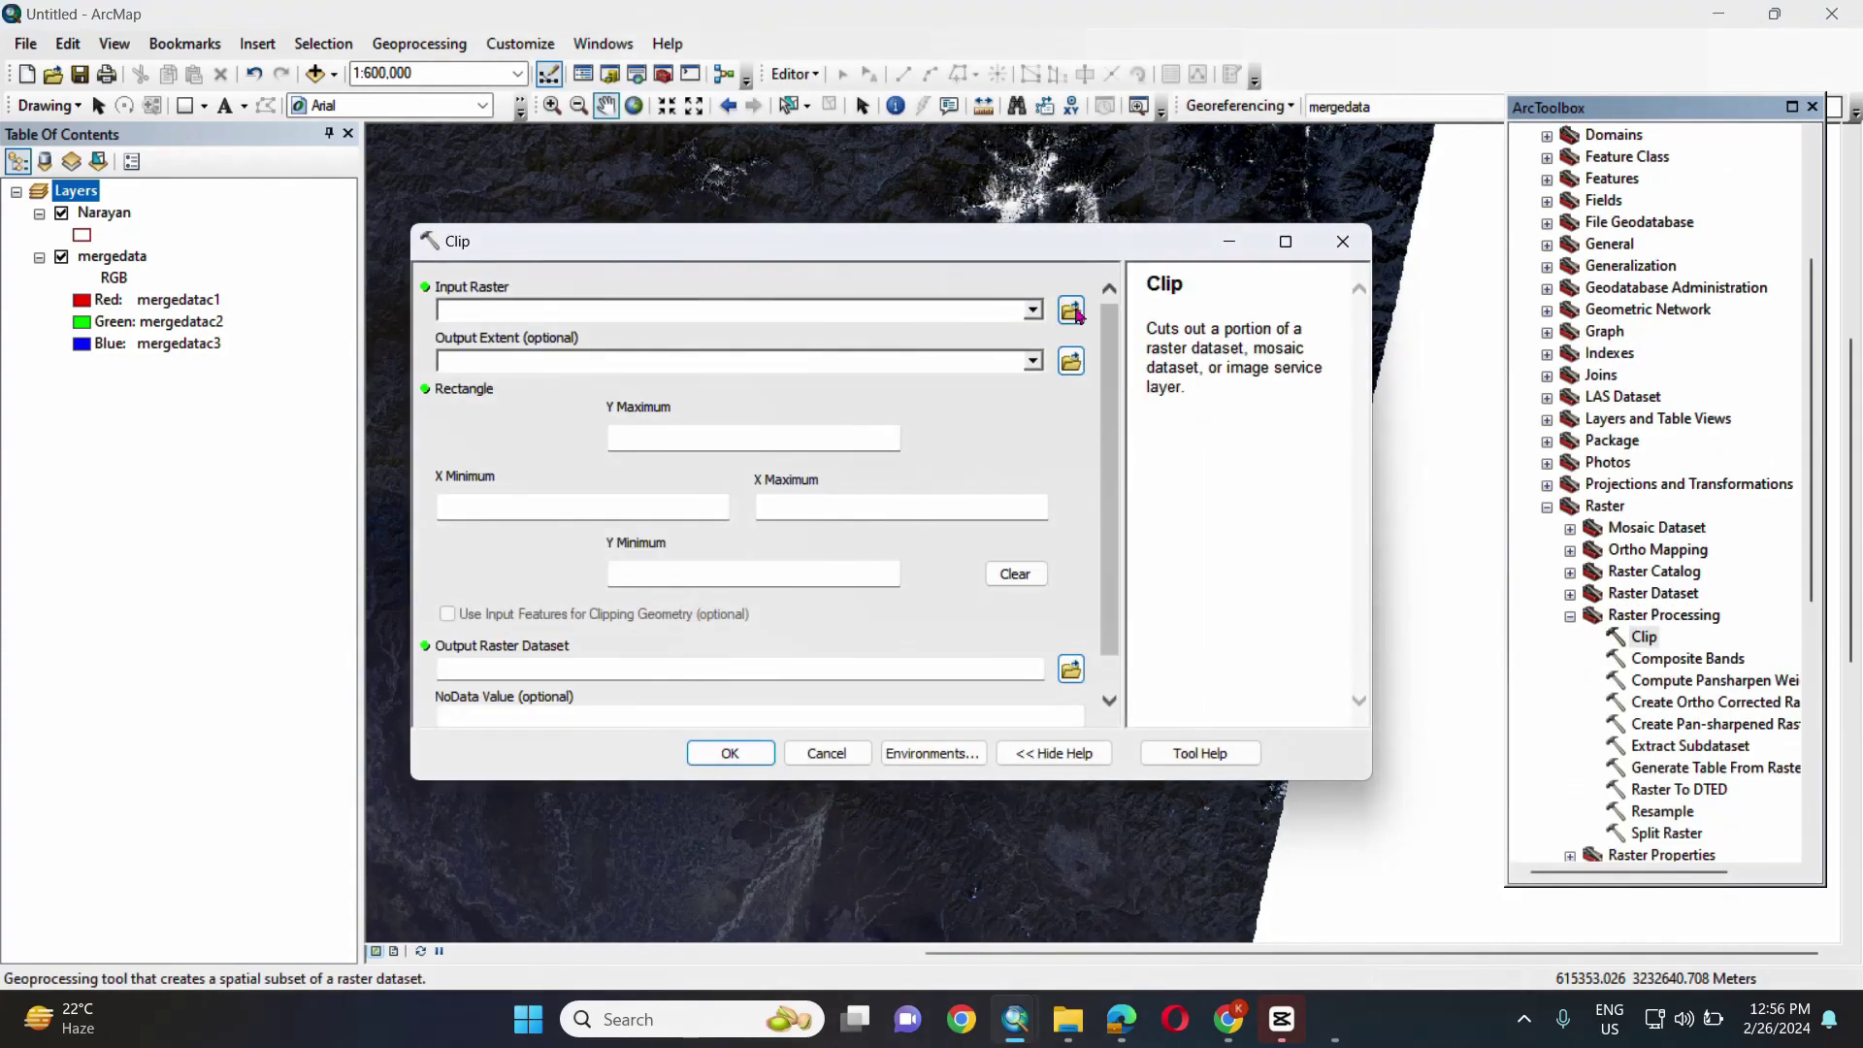
- Clip mergedata to the Narayan shape using input features, saving the output as 'image'
{"action": "left_click", "coordinate": [1032, 310]}
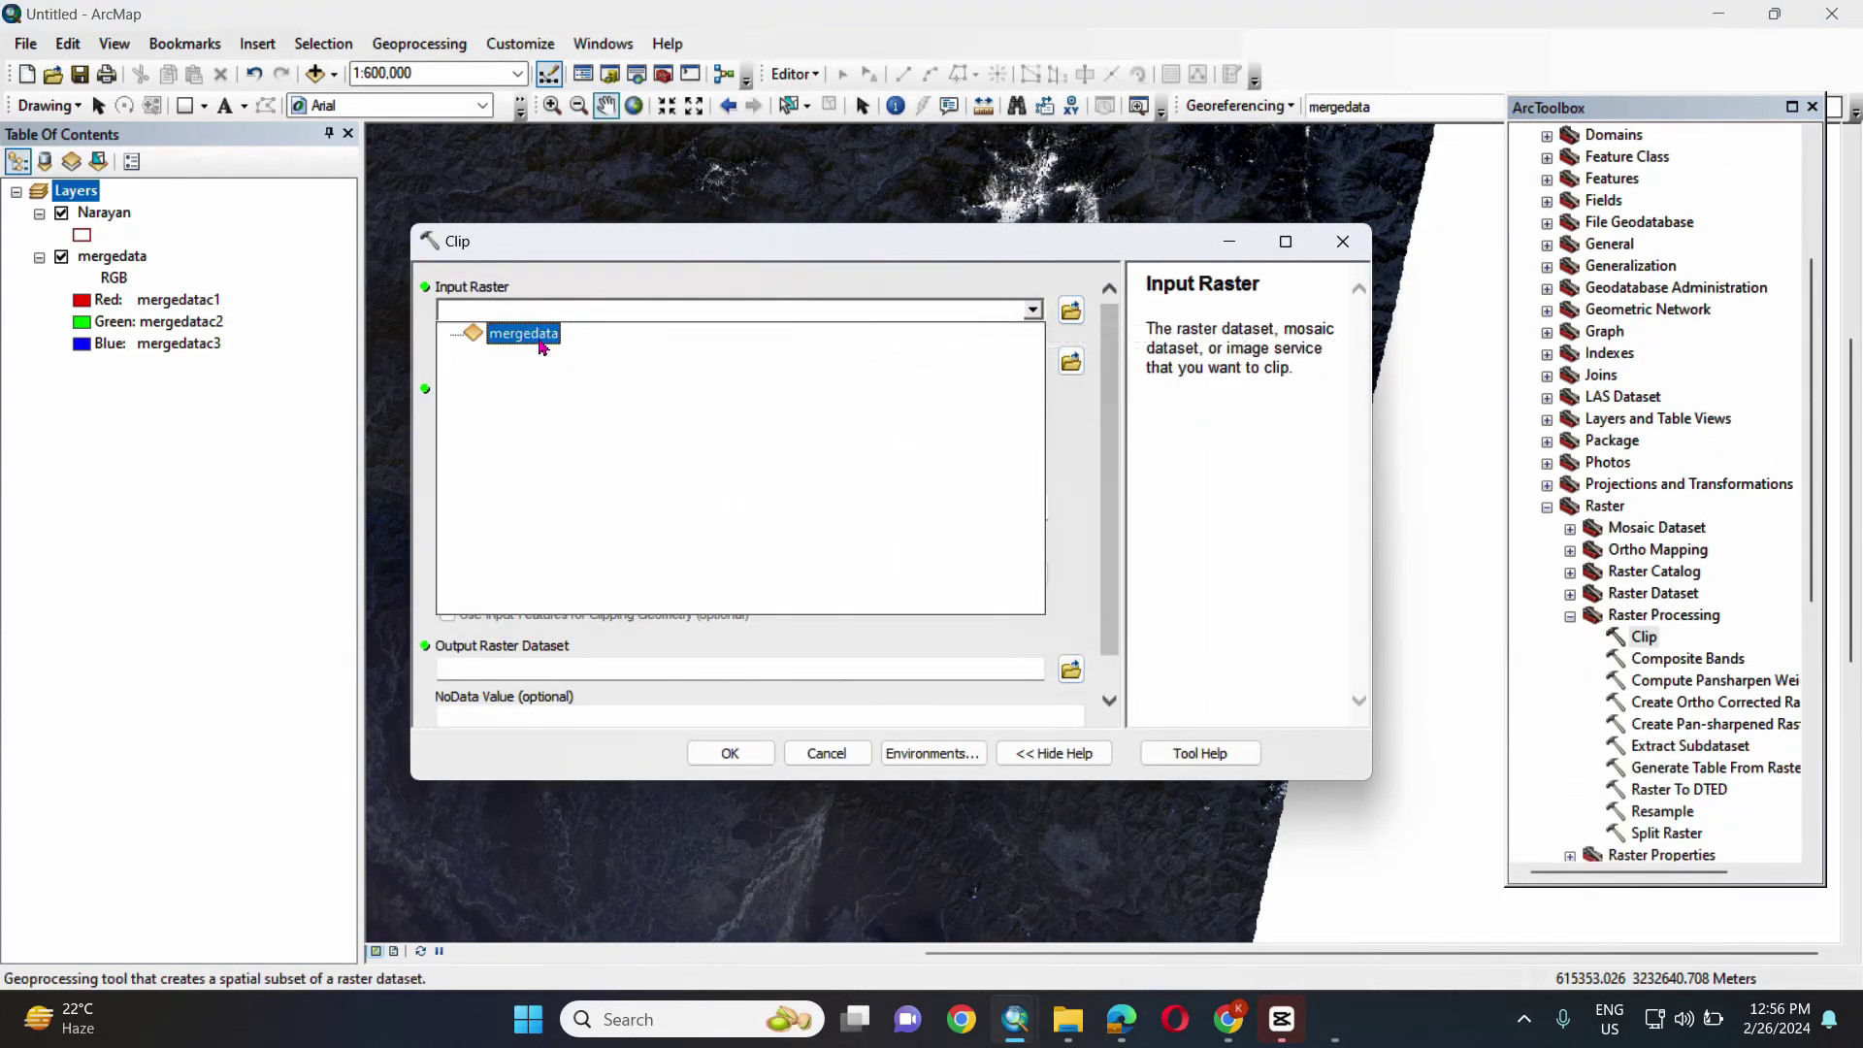
{"action": "left_click", "coordinate": [544, 335]}
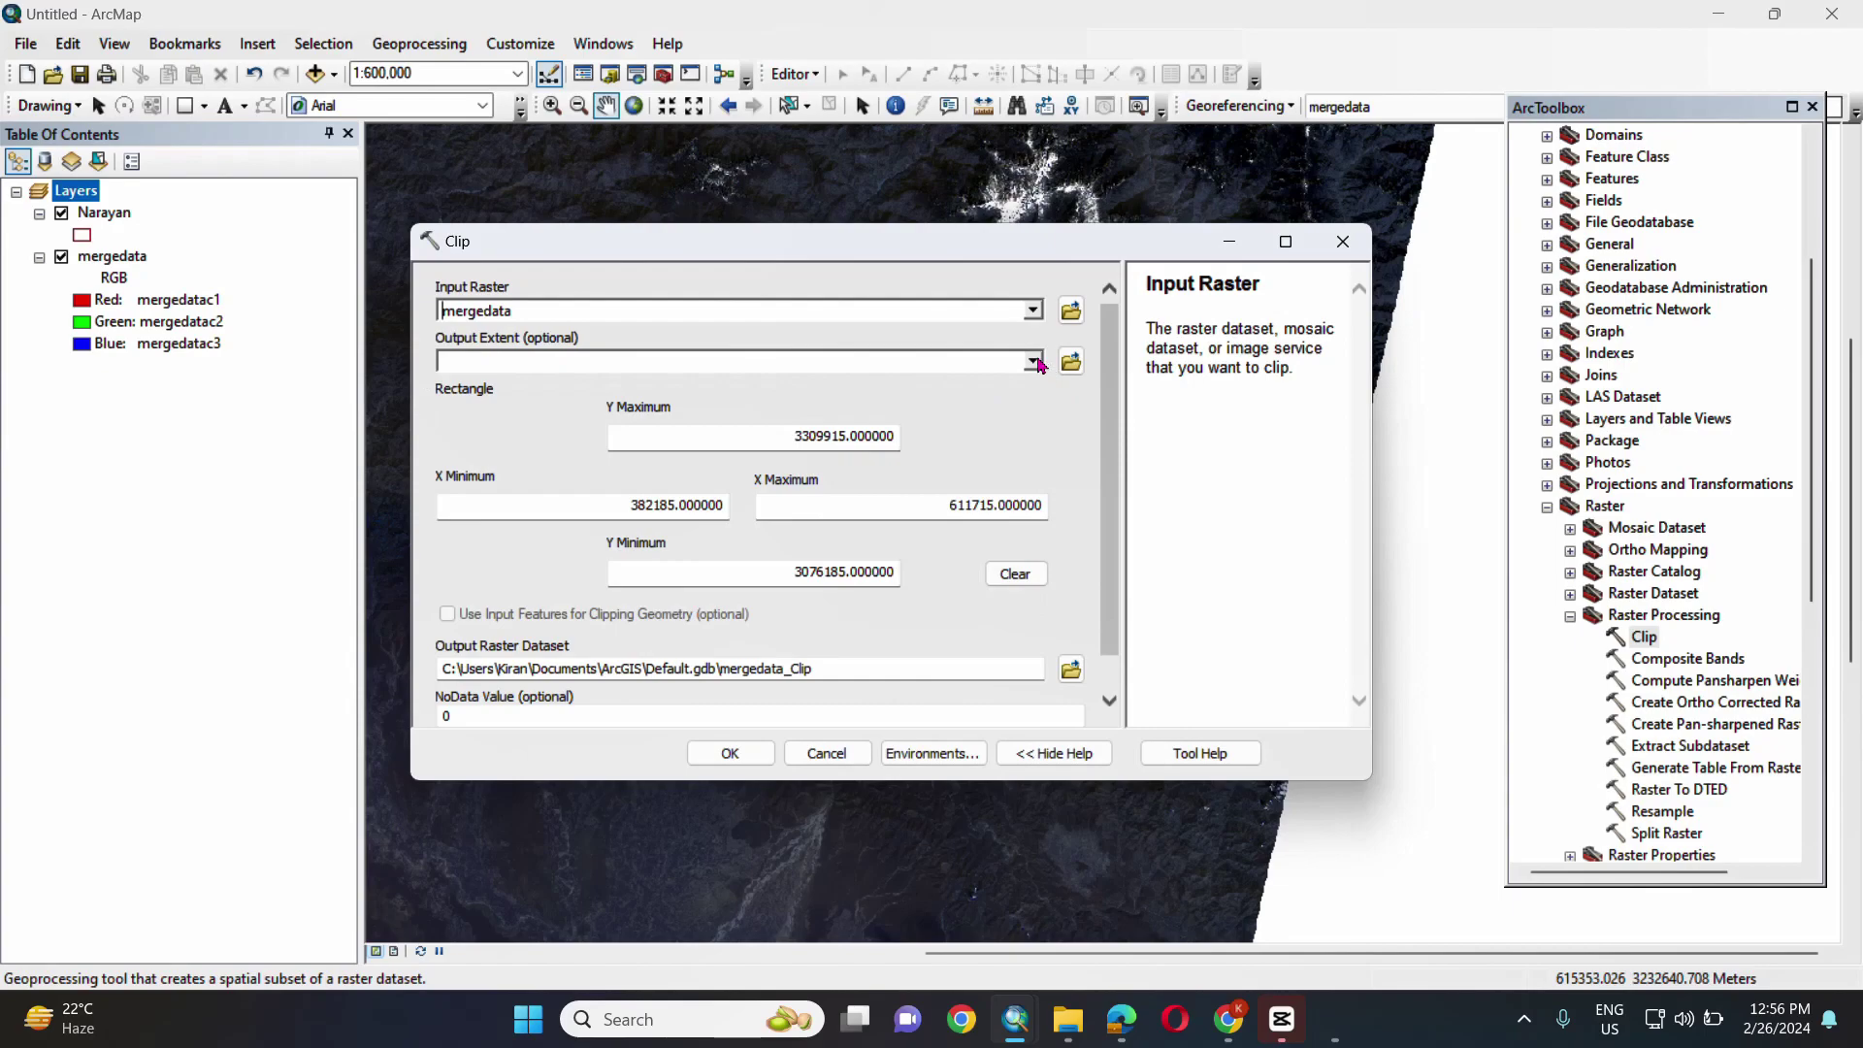
{"action": "left_click", "coordinate": [1034, 361]}
{"action": "left_click", "coordinate": [514, 386]}
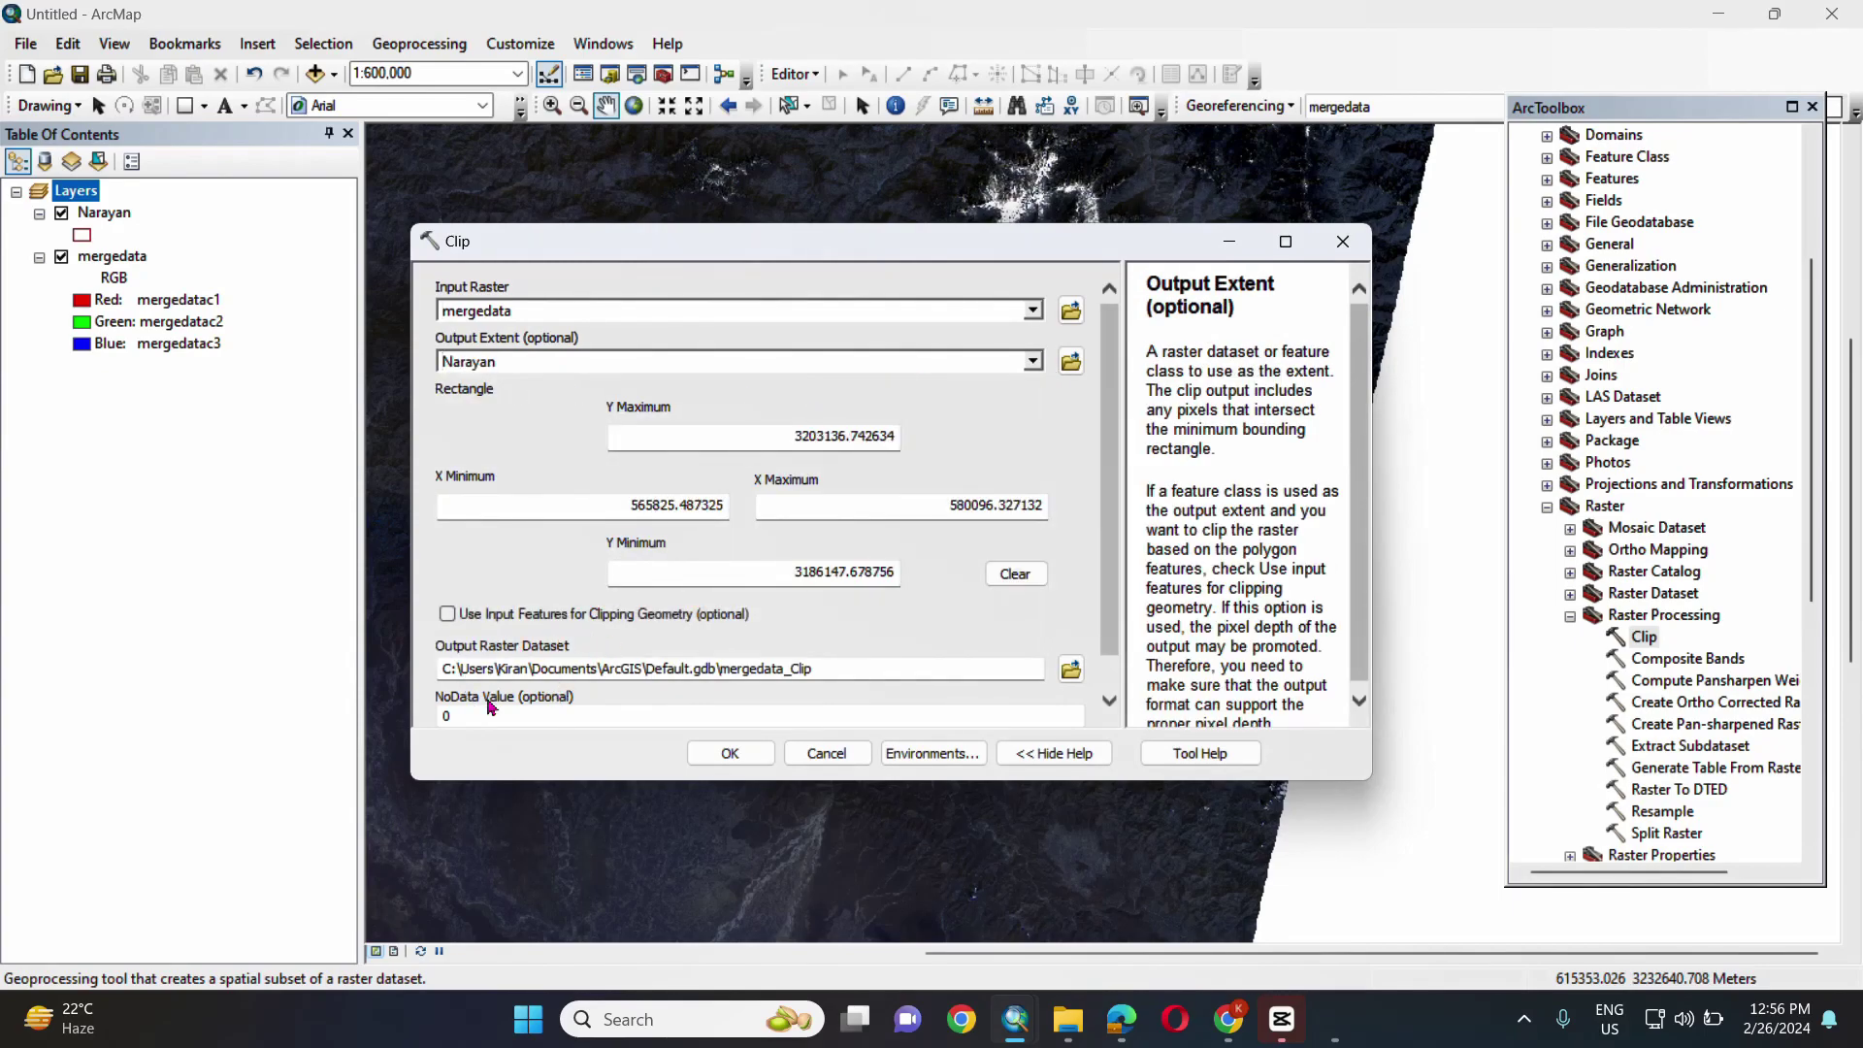
{"action": "left_click", "coordinate": [447, 614]}
{"action": "left_click", "coordinate": [1071, 629]}
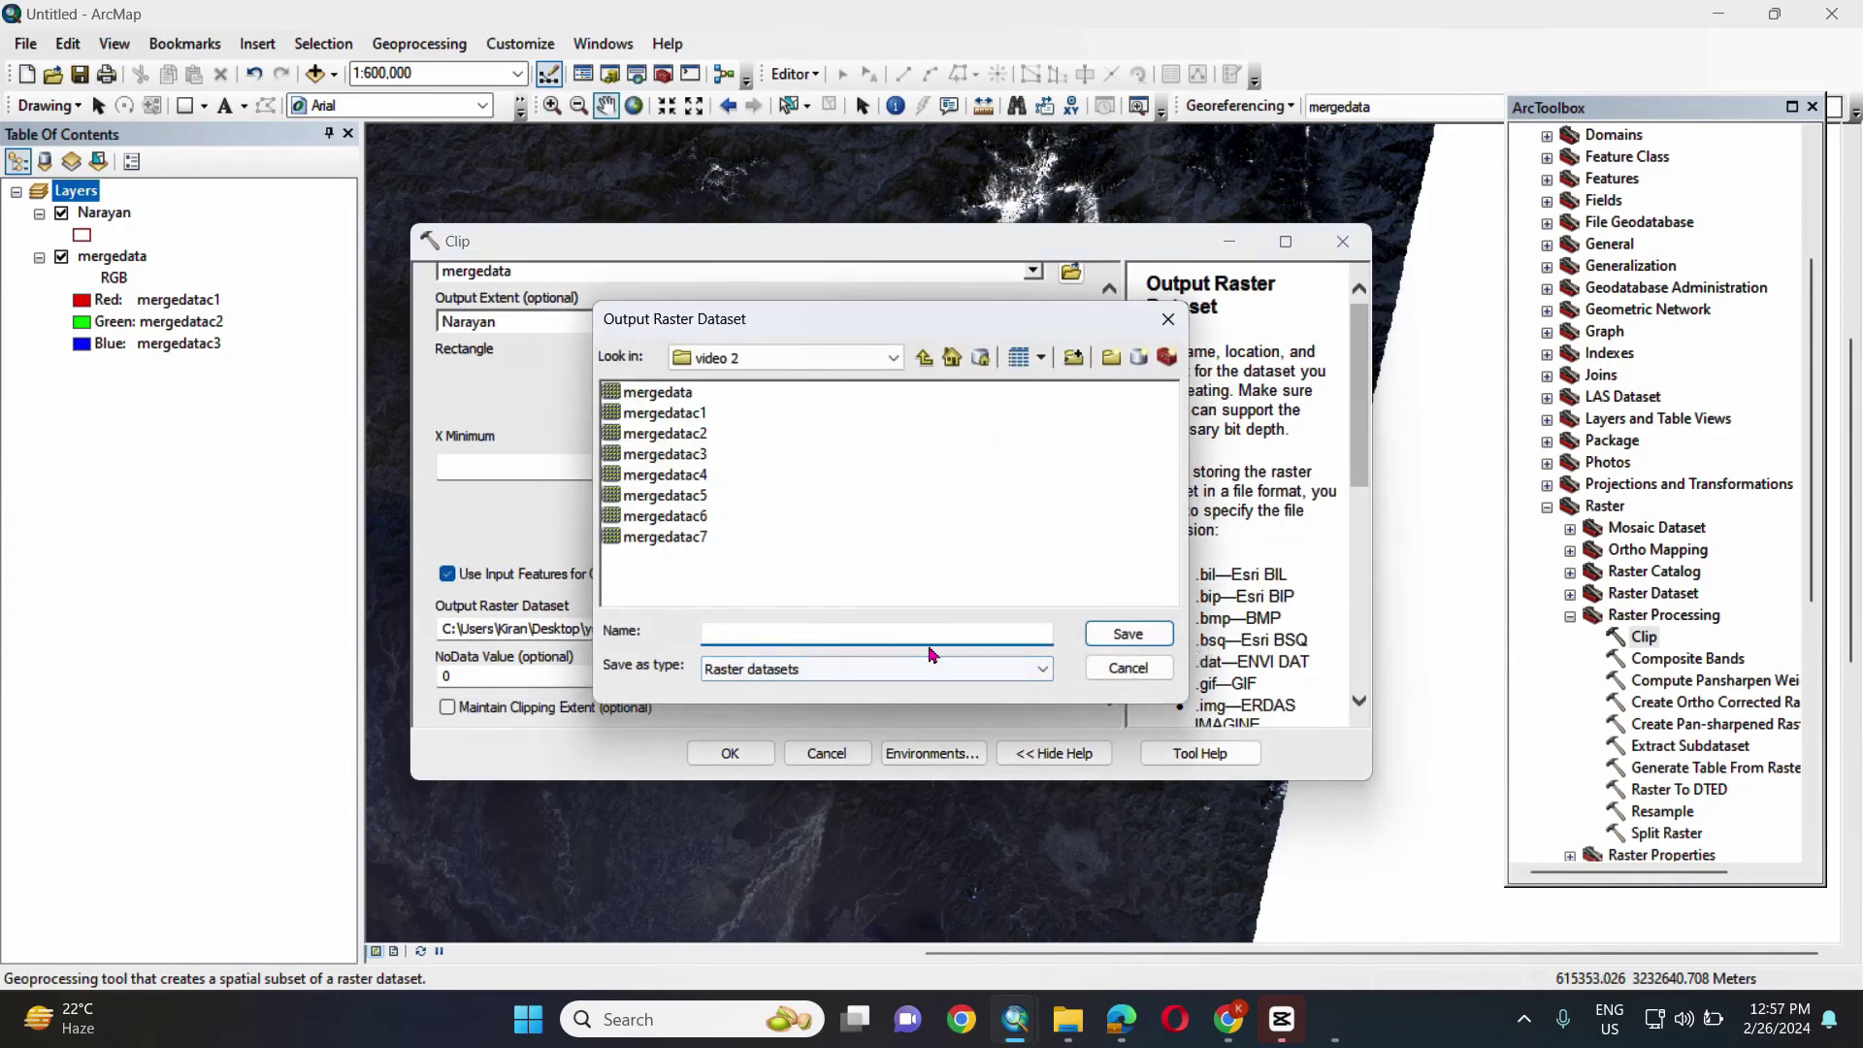
{"action": "type", "text": "i"}
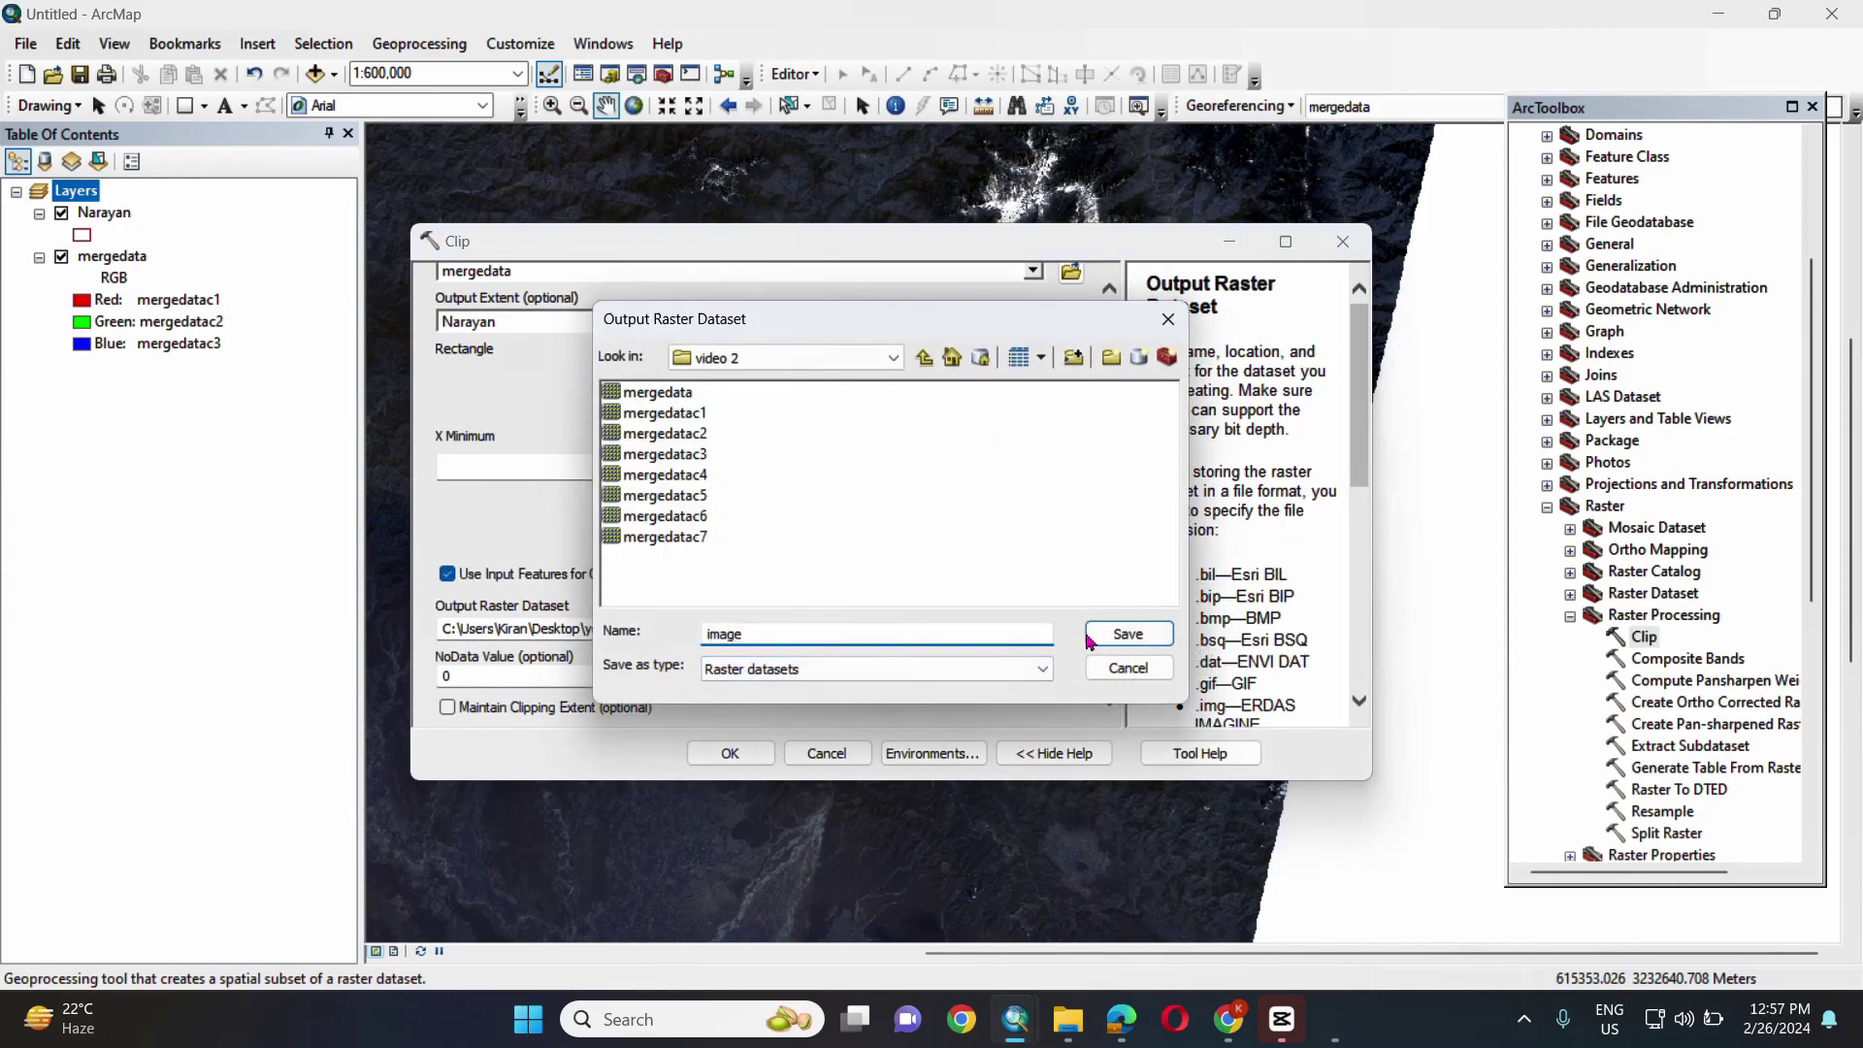
{"action": "type", "text": "mage"}
{"action": "left_click", "coordinate": [1128, 634]}
{"action": "left_click", "coordinate": [730, 753]}
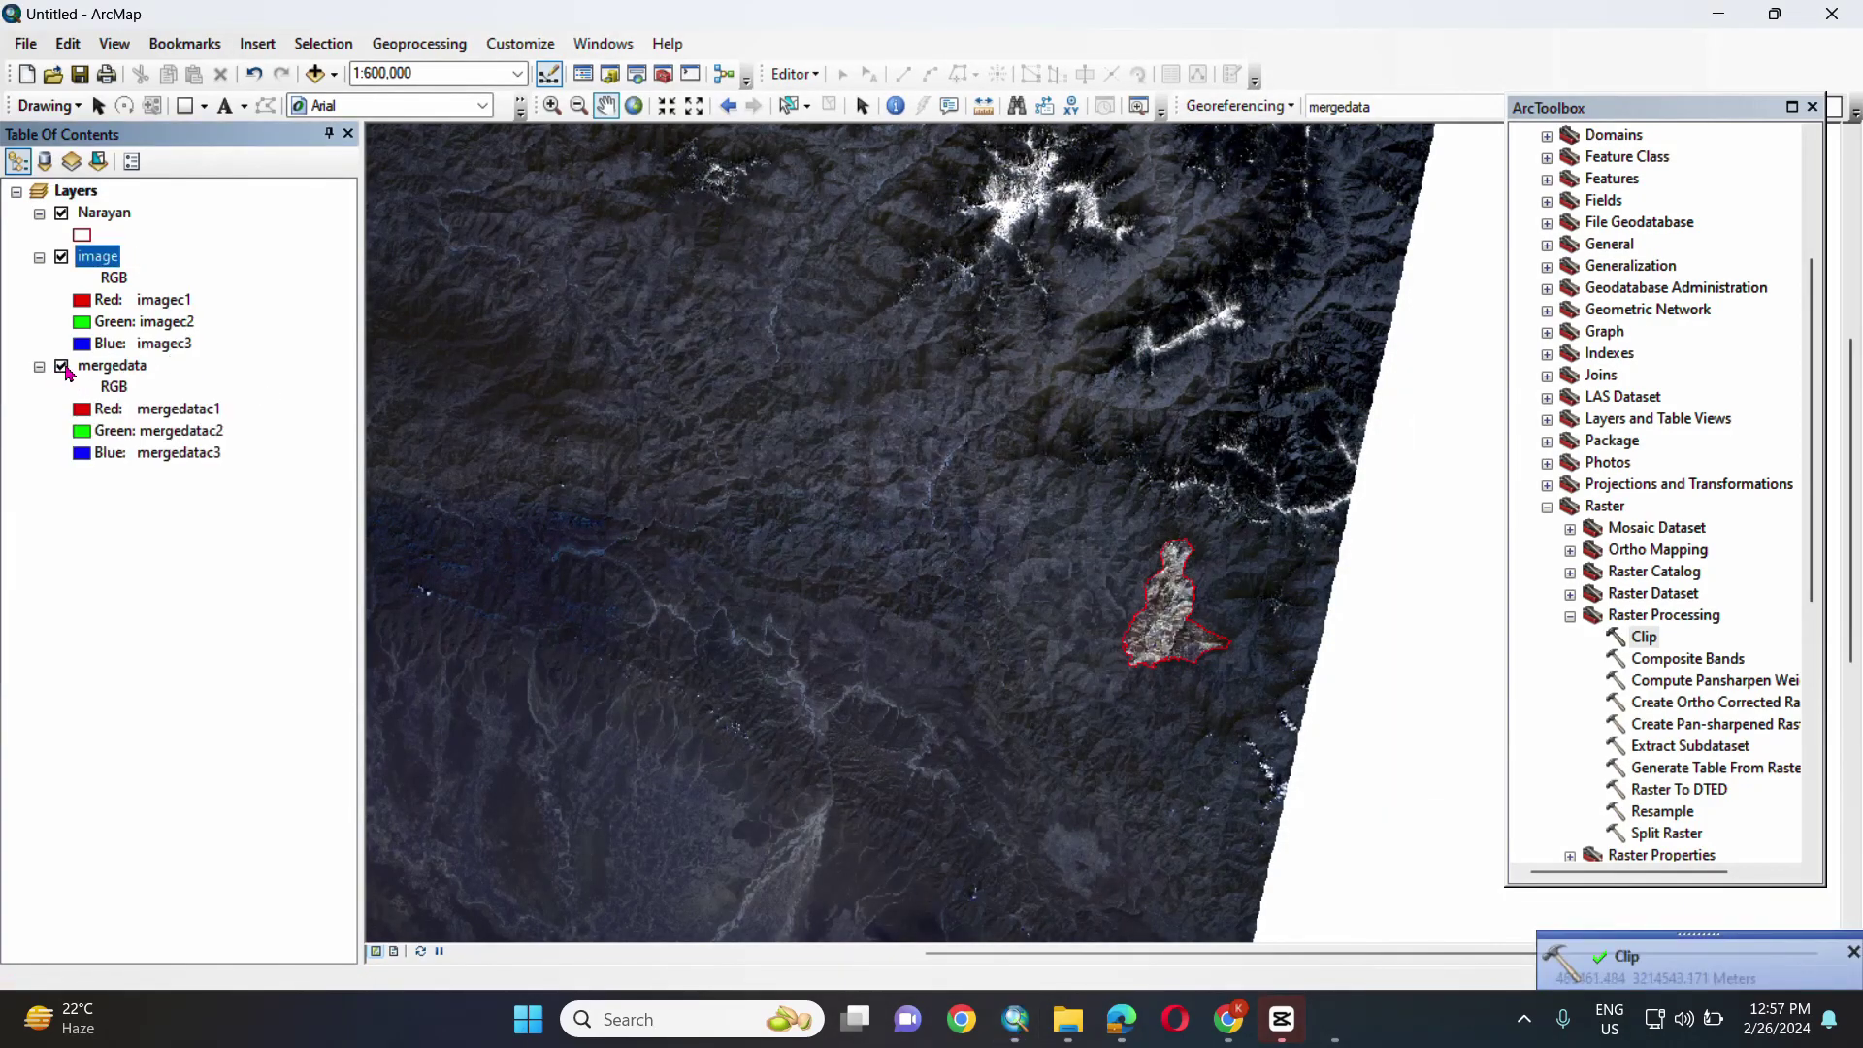
- Hide mergedata and the Narayan outline, then zoom and pan to the clipped image
{"action": "left_click", "coordinate": [62, 365]}
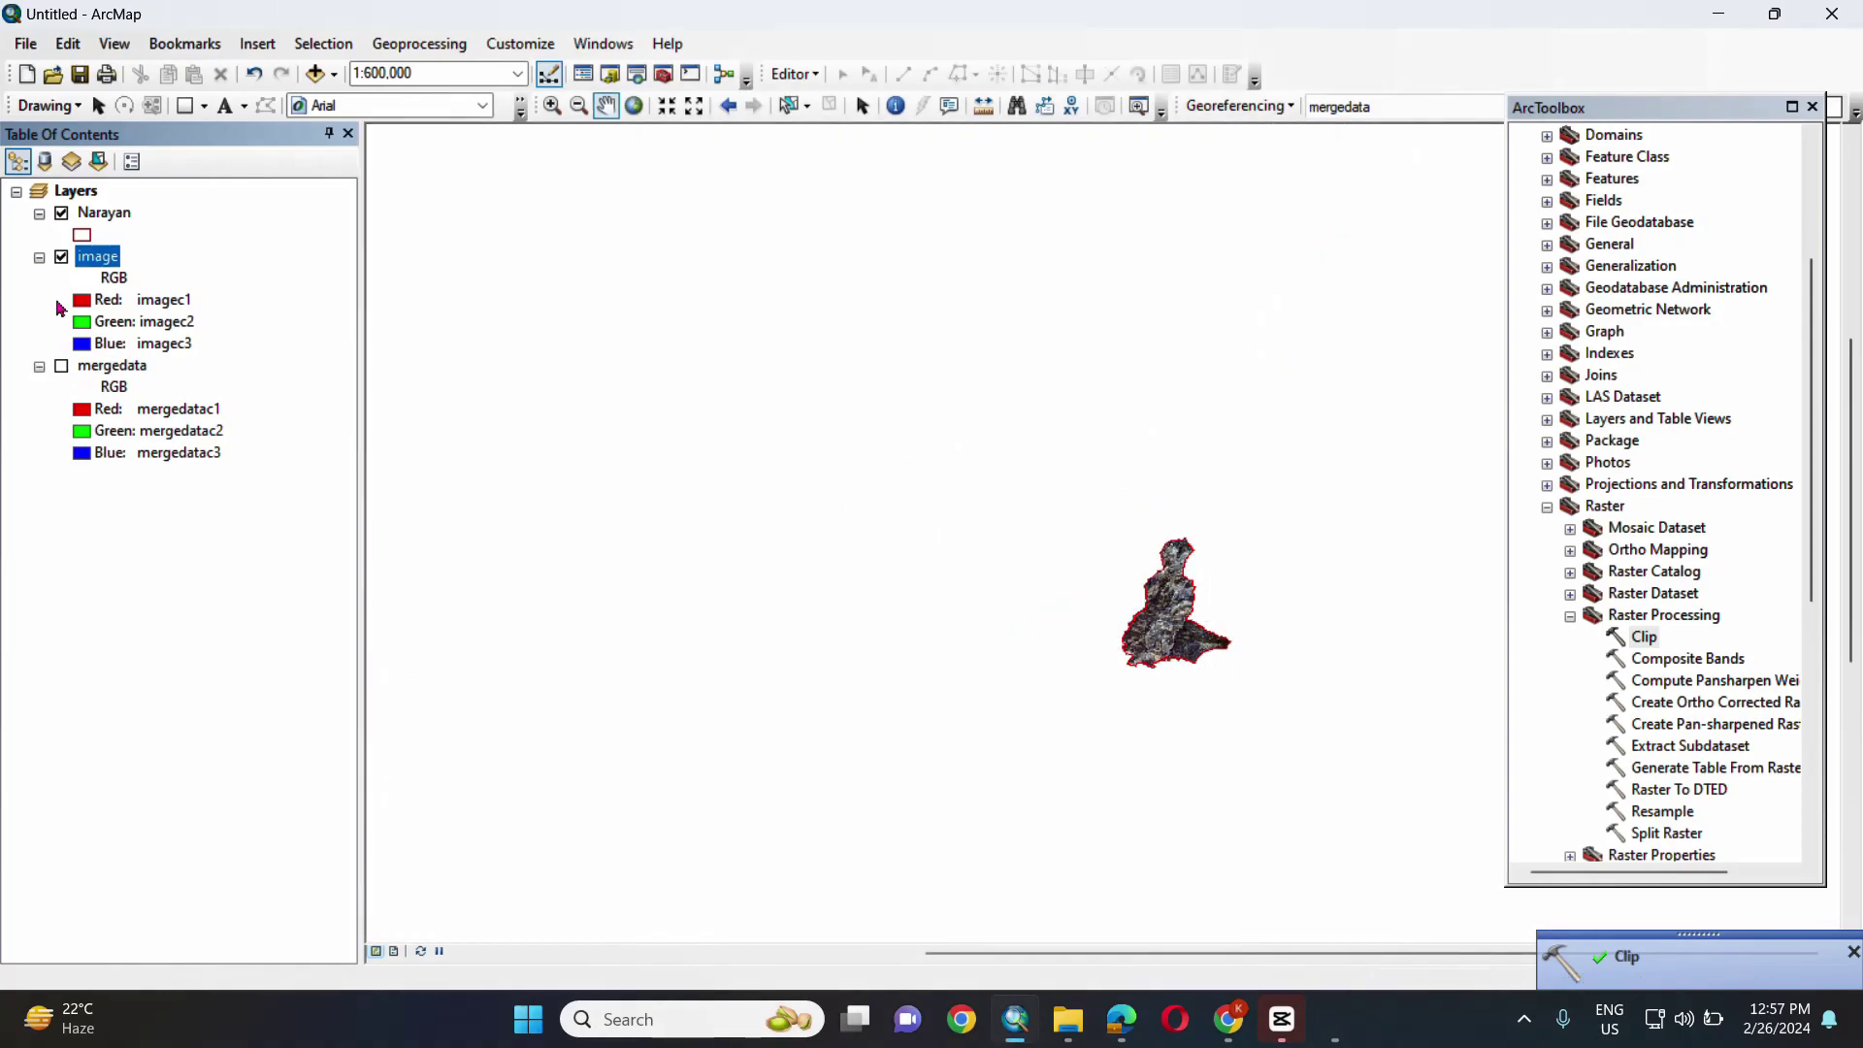
{"action": "left_click", "coordinate": [62, 214]}
{"action": "scroll", "coordinate": [1106, 645], "scroll_direction": "up", "scroll_amount": 5}
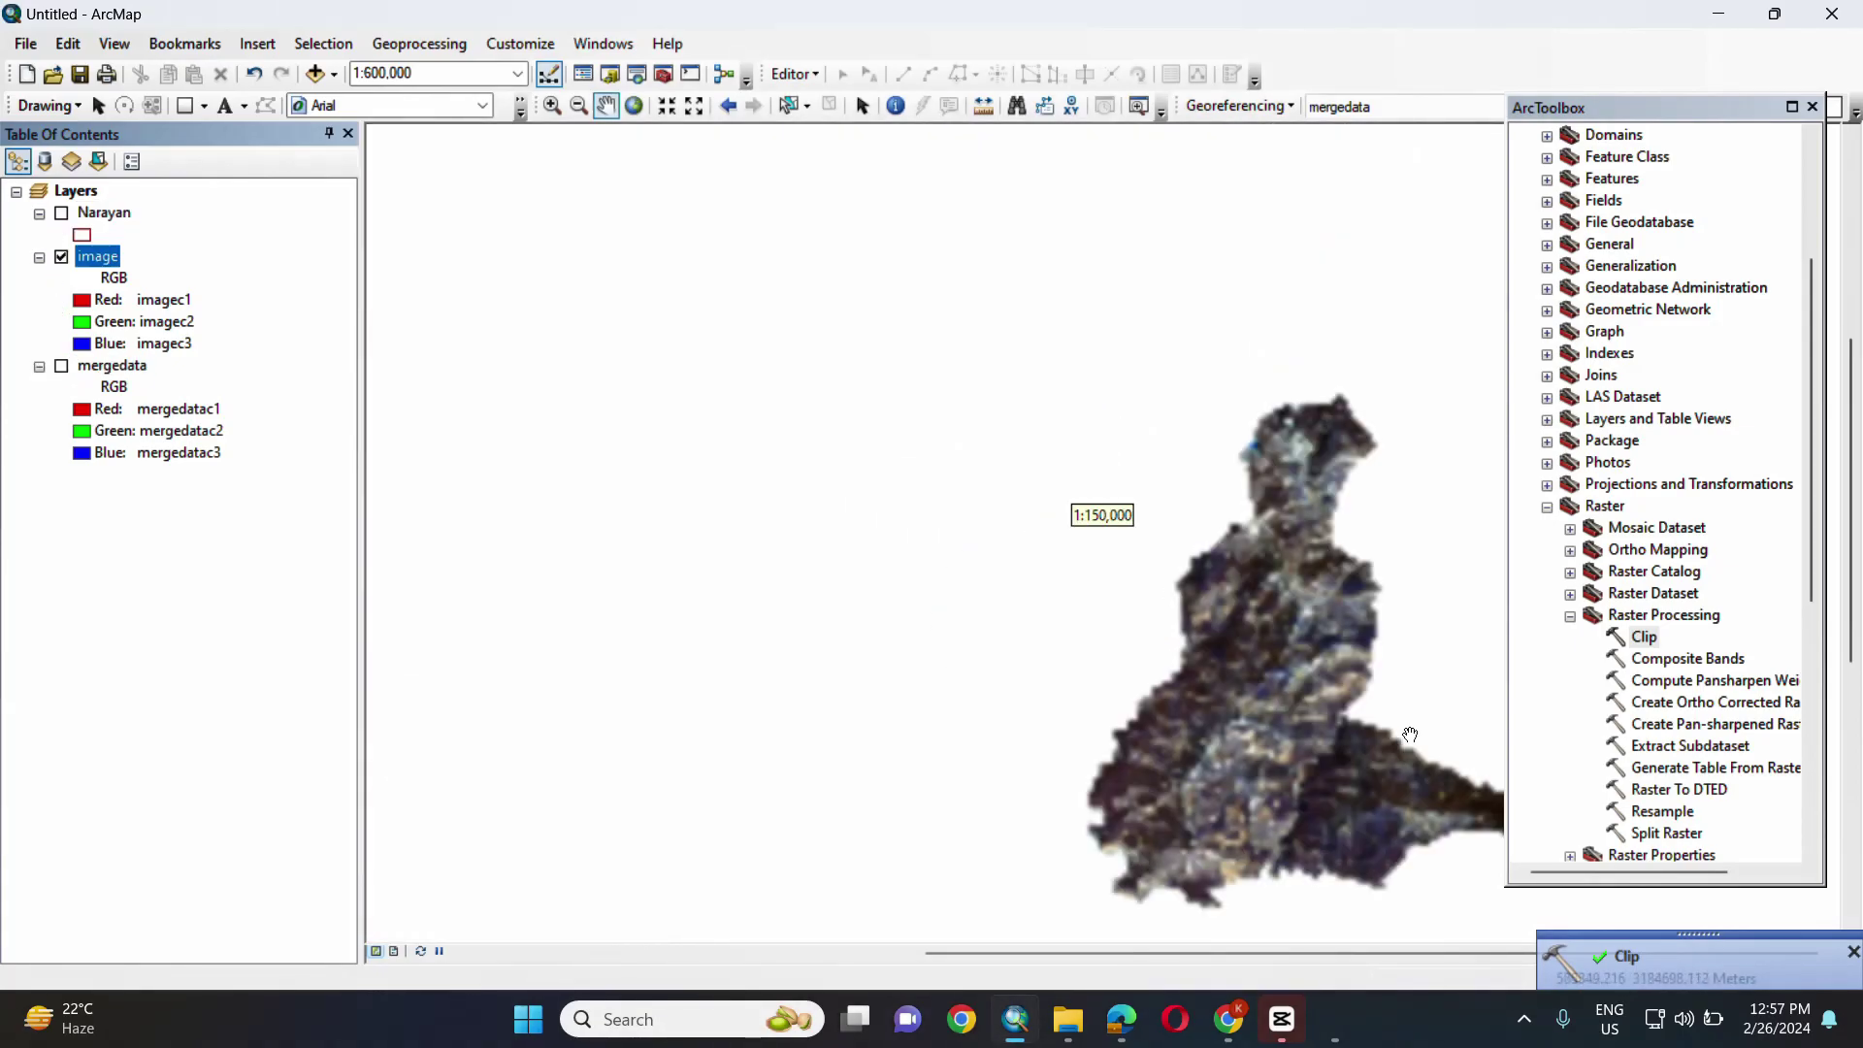
{"action": "left_click_drag", "start_coordinate": [1410, 734], "coordinate": [891, 508]}
{"action": "scroll", "coordinate": [691, 456], "scroll_direction": "up", "scroll_amount": 2}
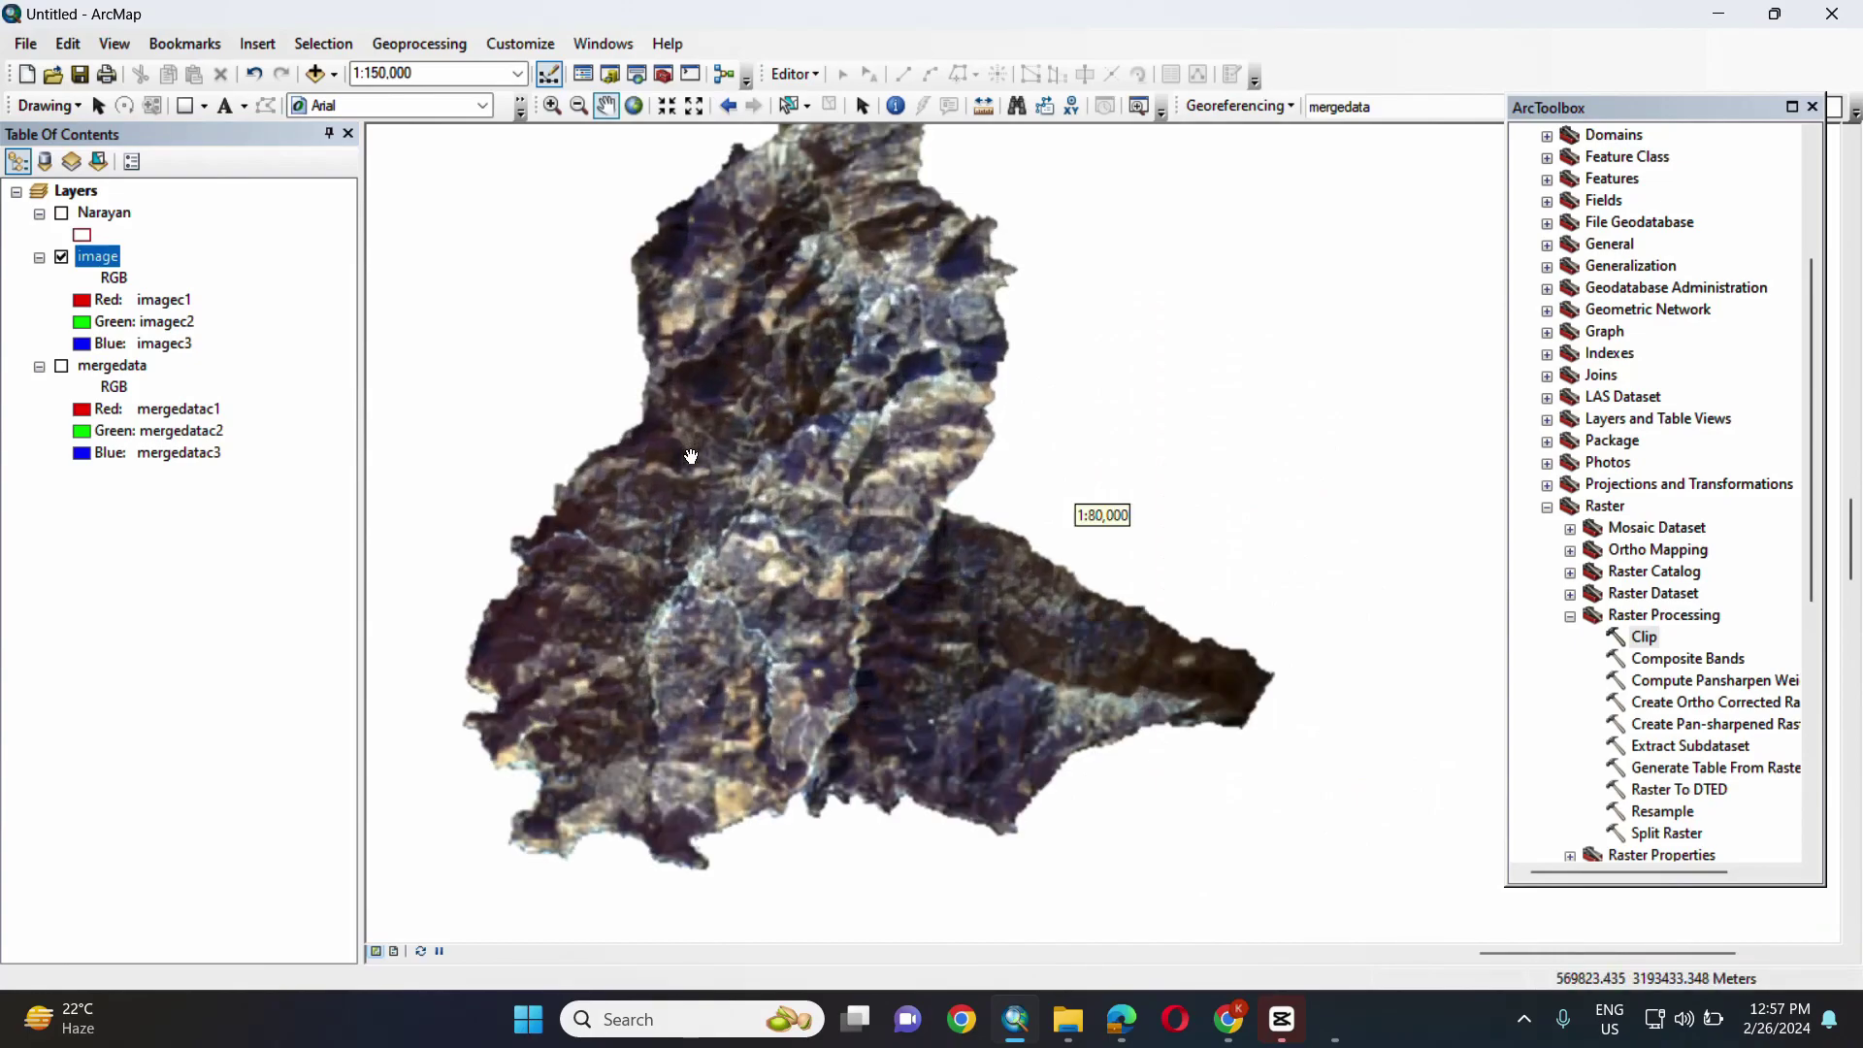
{"action": "scroll", "coordinate": [691, 456], "scroll_direction": "up", "scroll_amount": 2}
{"action": "left_click_drag", "start_coordinate": [691, 456], "coordinate": [952, 671]}
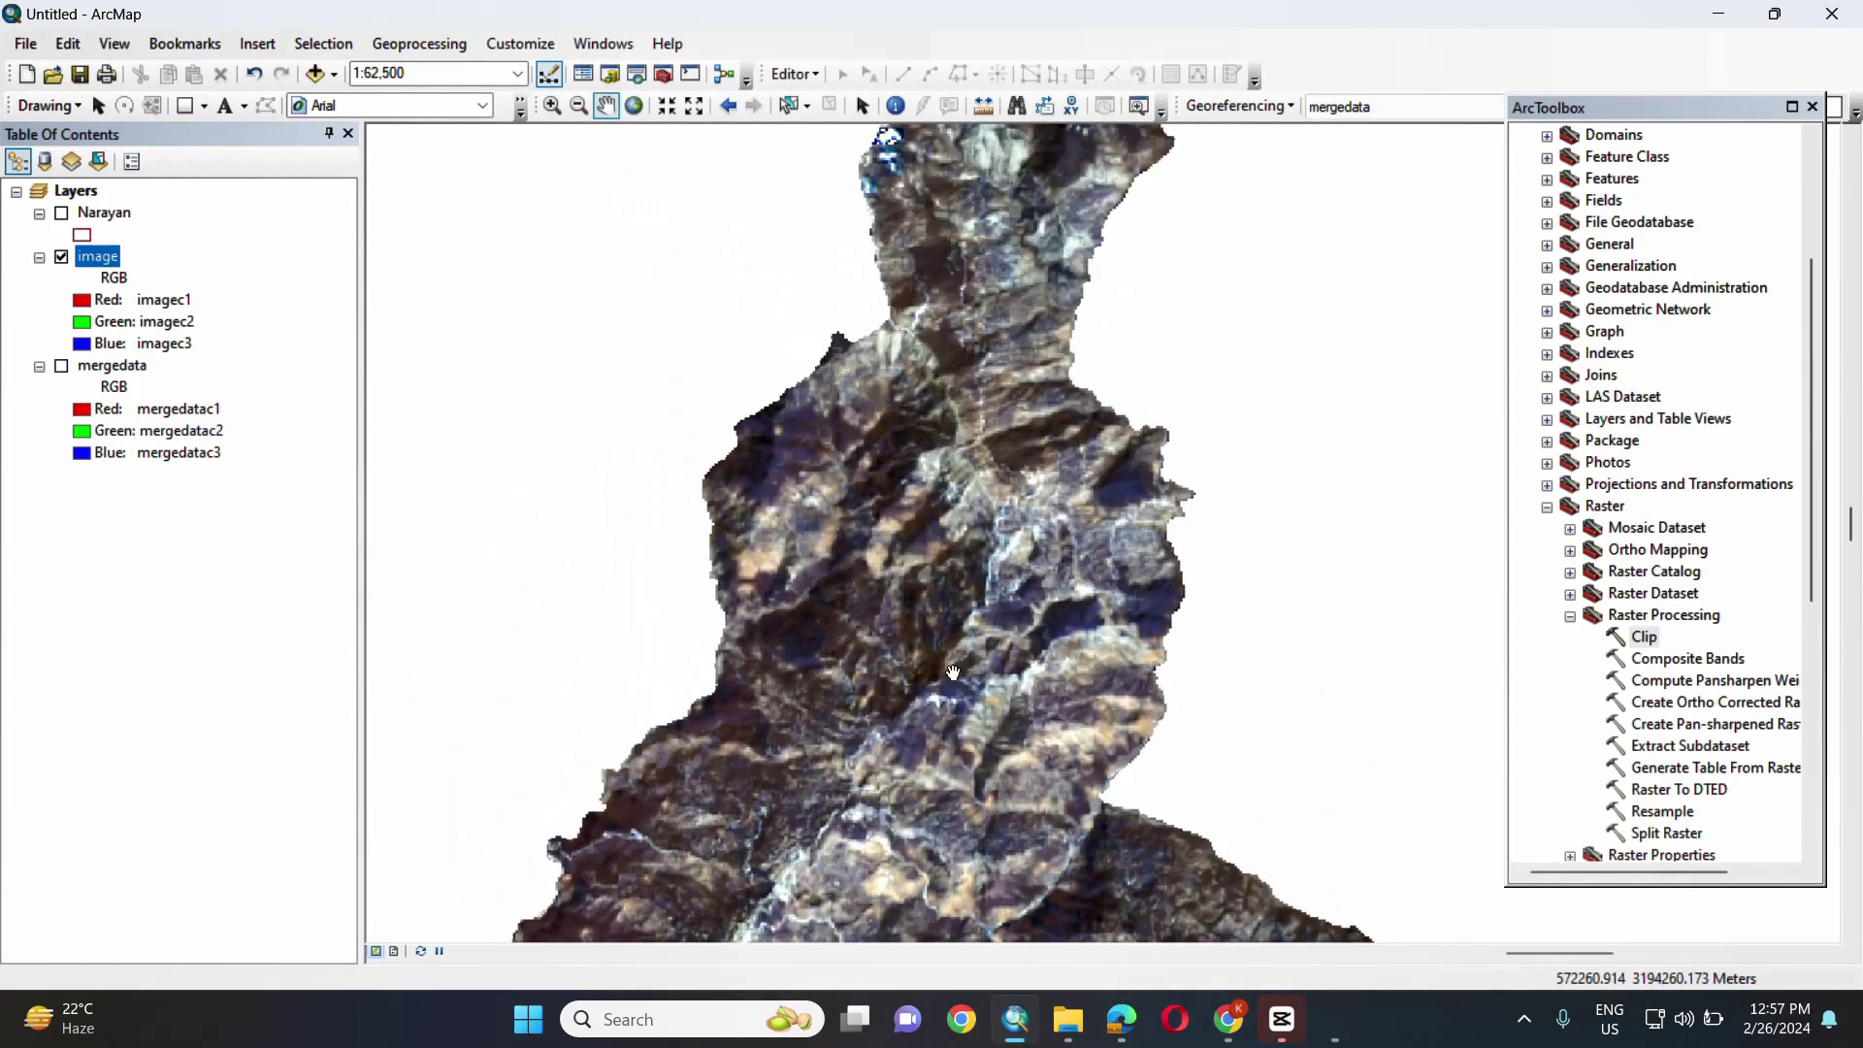